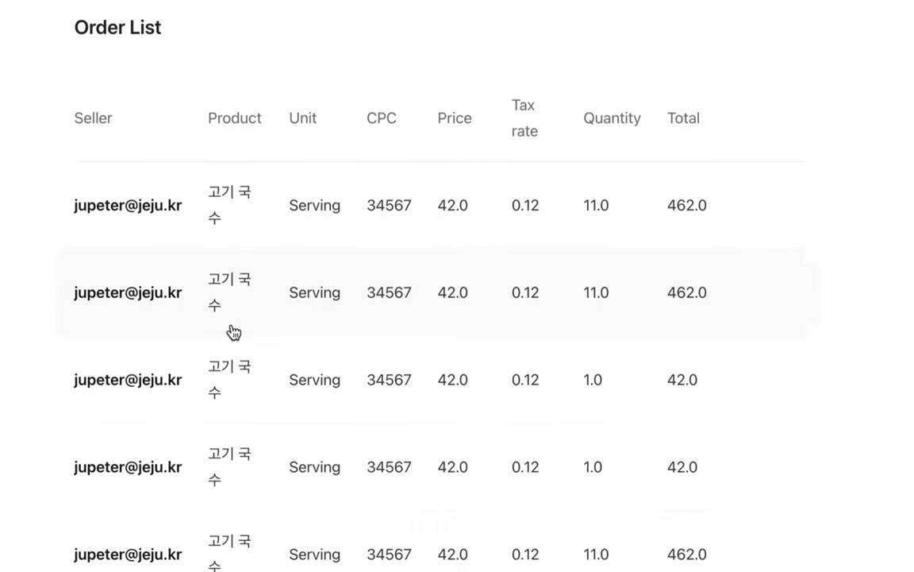
- Review the order list from its first to its last entry
scroll(235, 332, "down", 5)
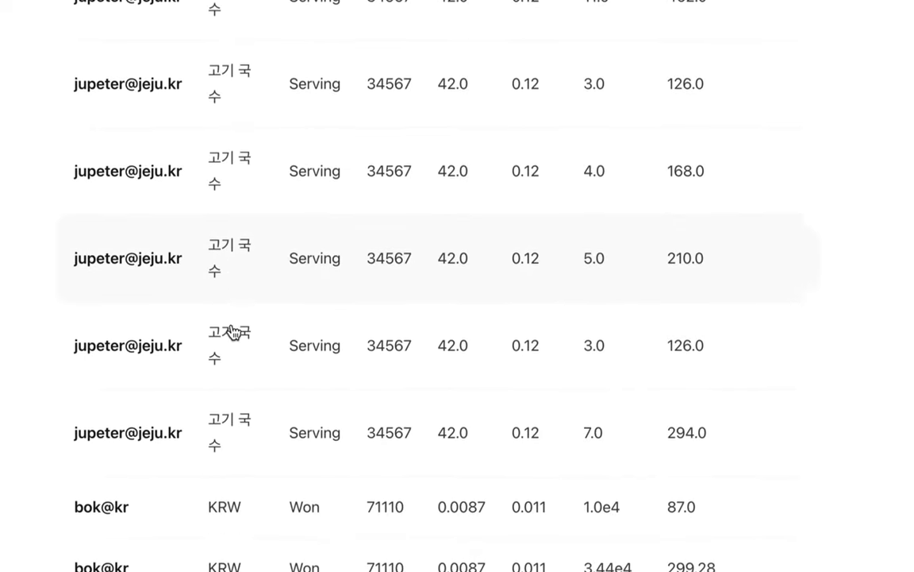
scroll(232, 331, "down", 6)
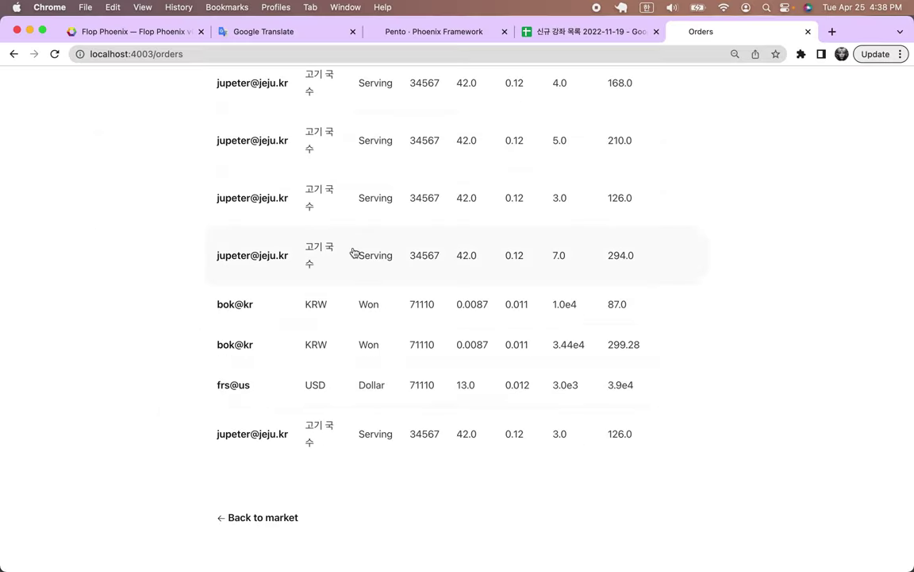
scroll(354, 253, "up", 15)
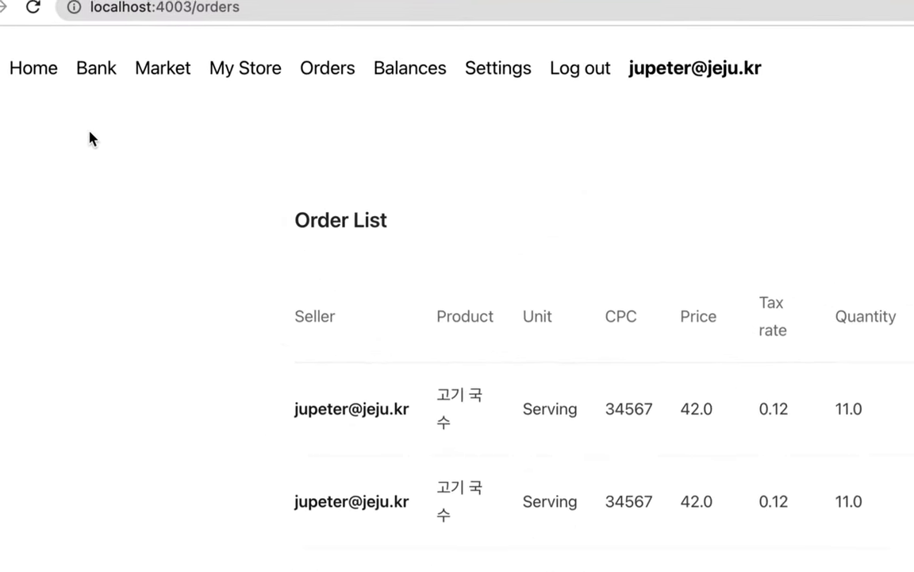
- Open the Bank page and the My Store product list to examine the currencies and products
left_click(95, 72)
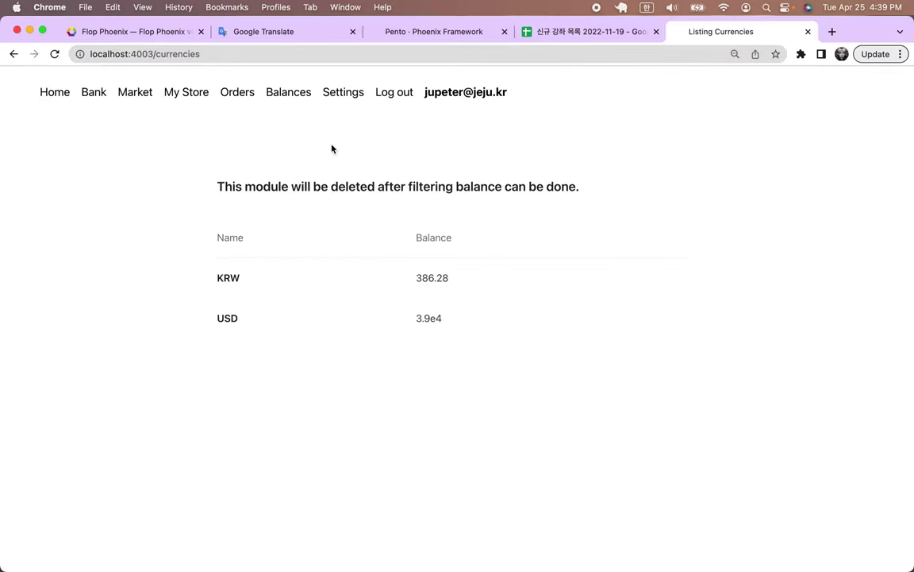
left_click(202, 102)
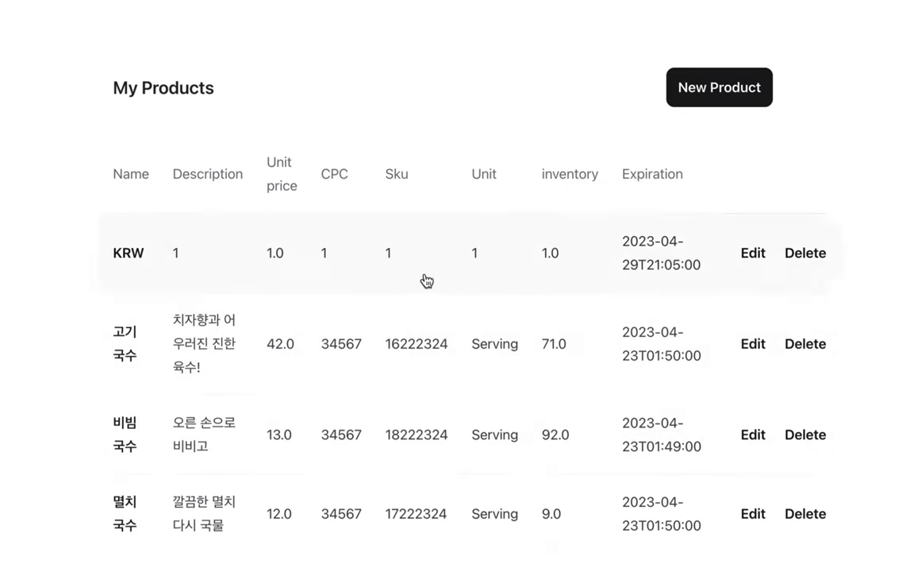
scroll(417, 348, "down", 2)
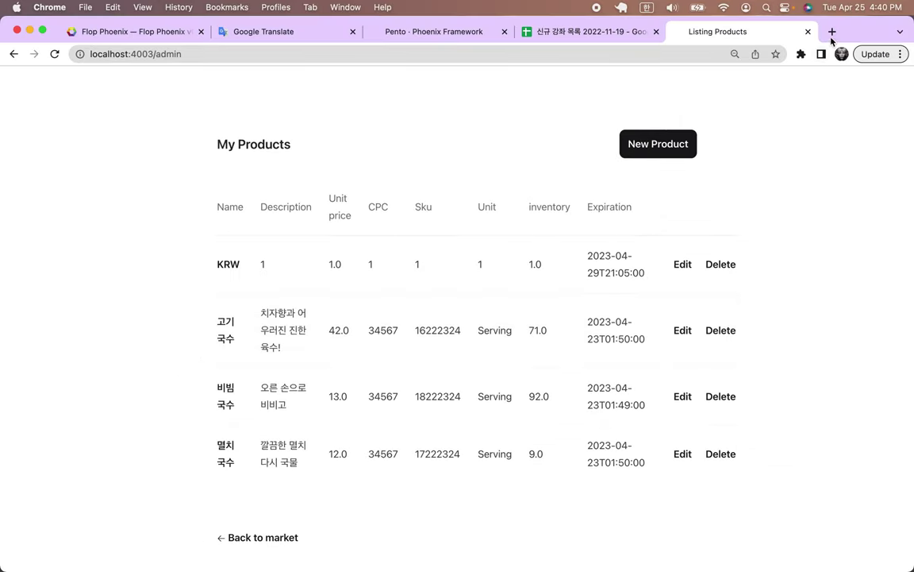
- Search Google for "aliexpress" in a new tab and open the AliExpress site
left_click(832, 31)
left_click(640, 54)
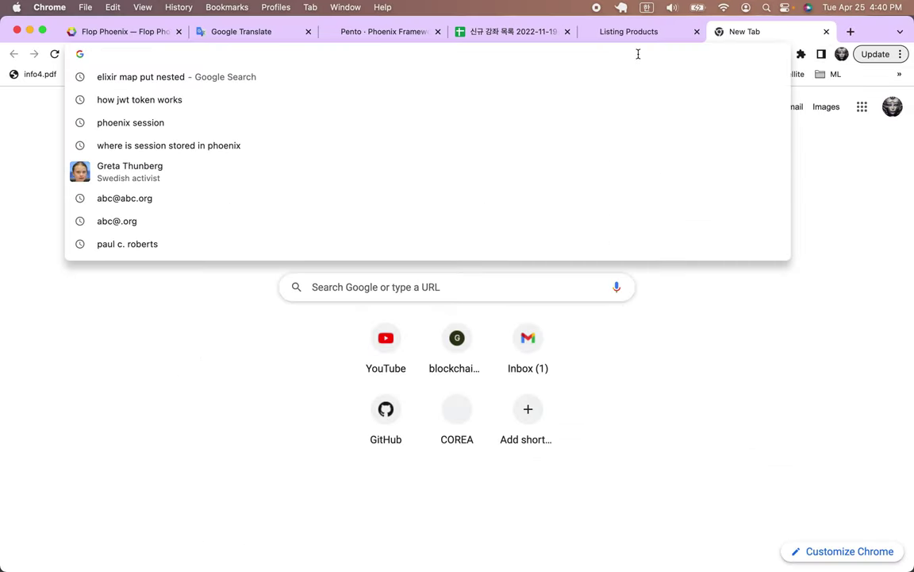
type("ㅁ")
key("BackSpace")
key("ctrl+space")
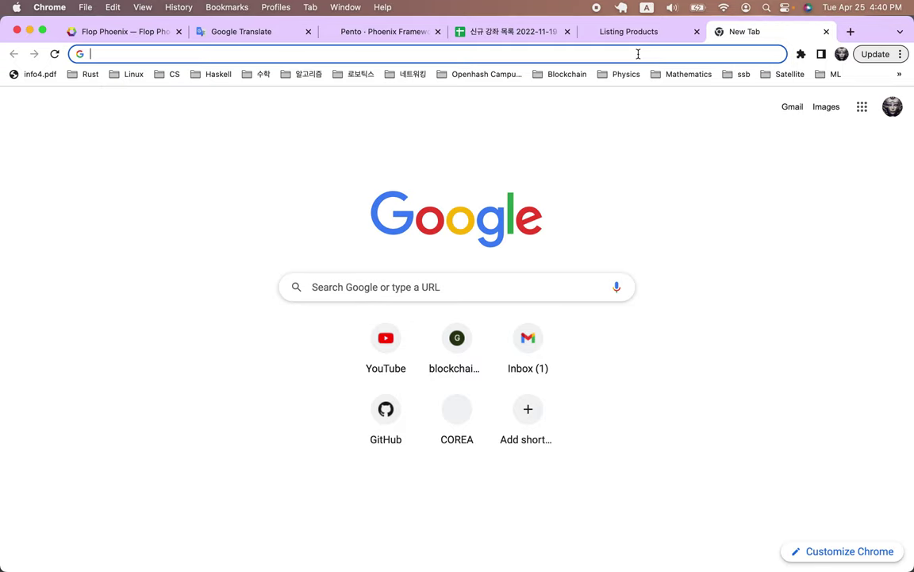
type("aliexp")
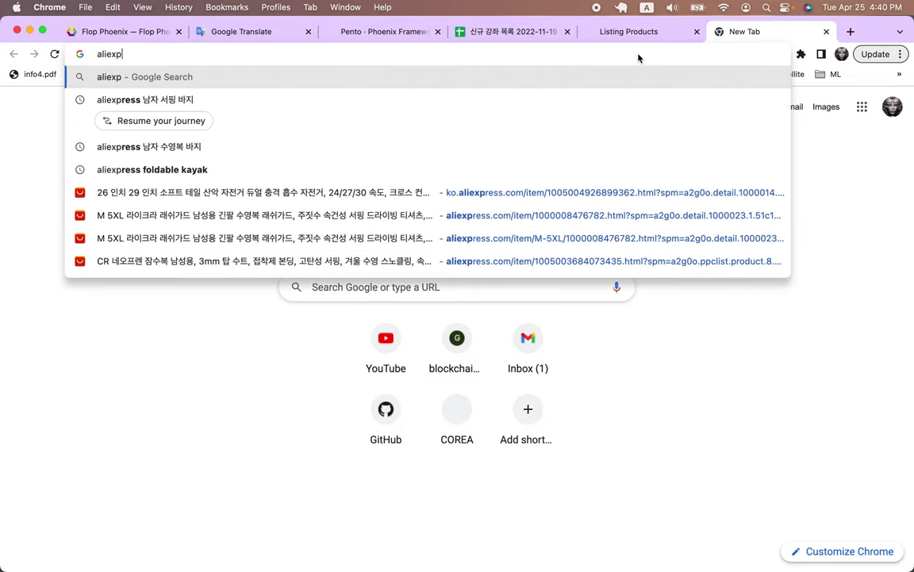
type("ress")
key("Return")
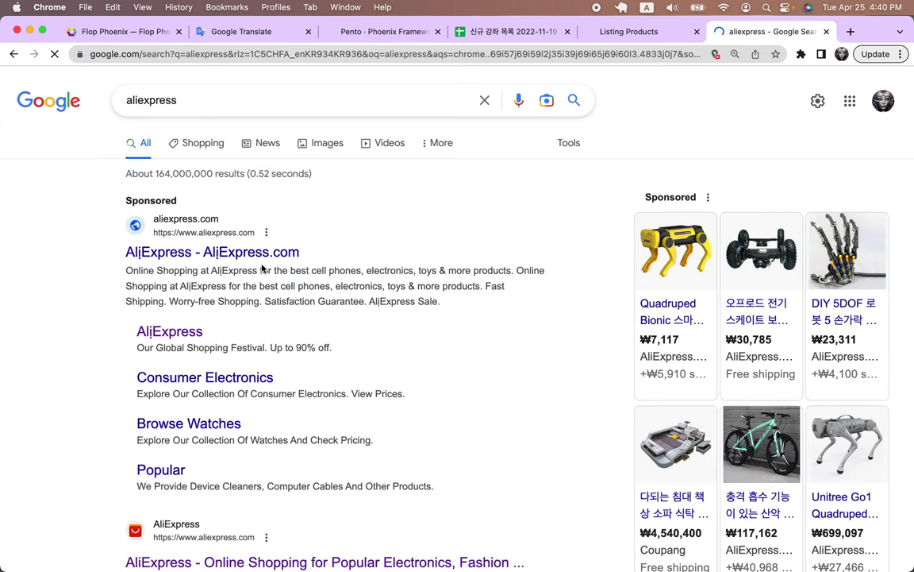
scroll(480, 219, "down", 1)
left_click(481, 219)
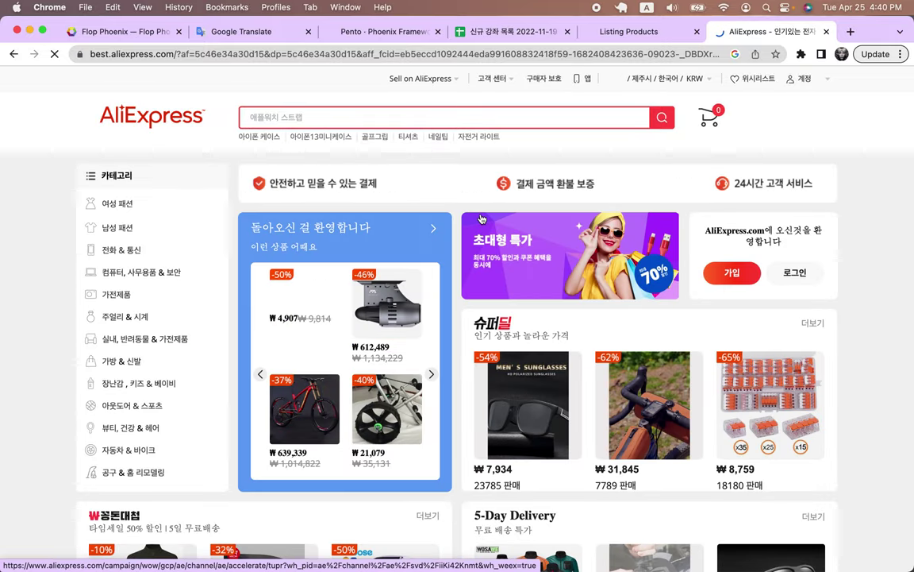
- Browse the AliExpress home page through its deals and recommended products, and close its tab
scroll(803, 334, "down", 5)
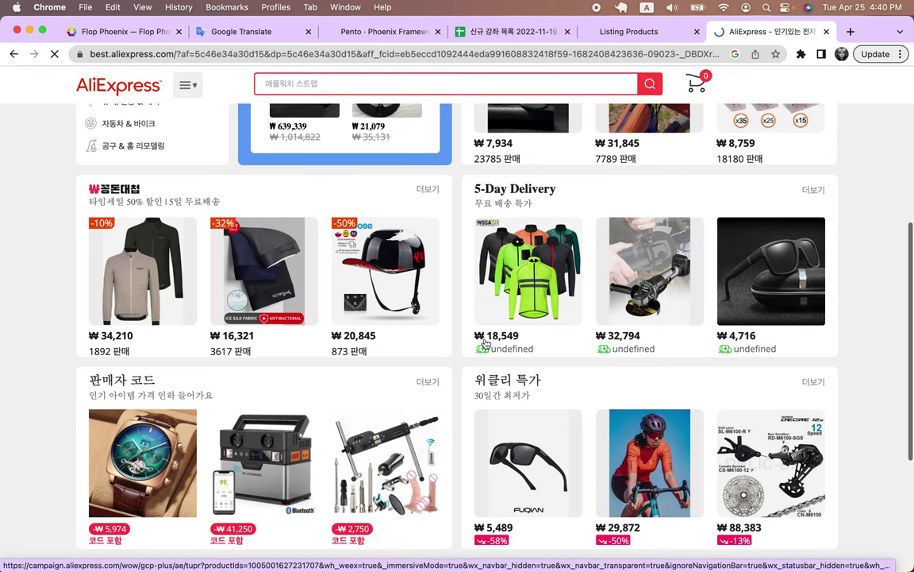
scroll(453, 364, "down", 3)
scroll(486, 343, "down", 4)
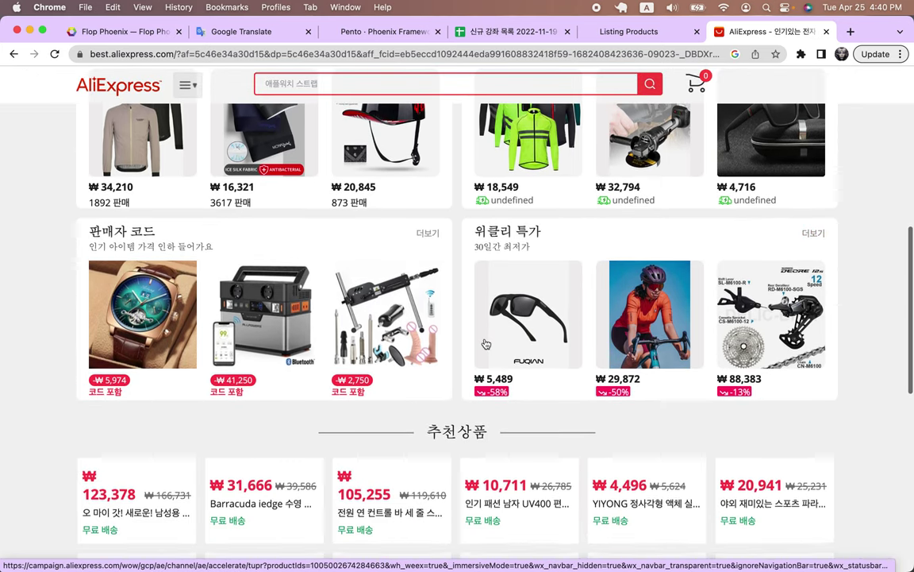
scroll(486, 342, "down", 2)
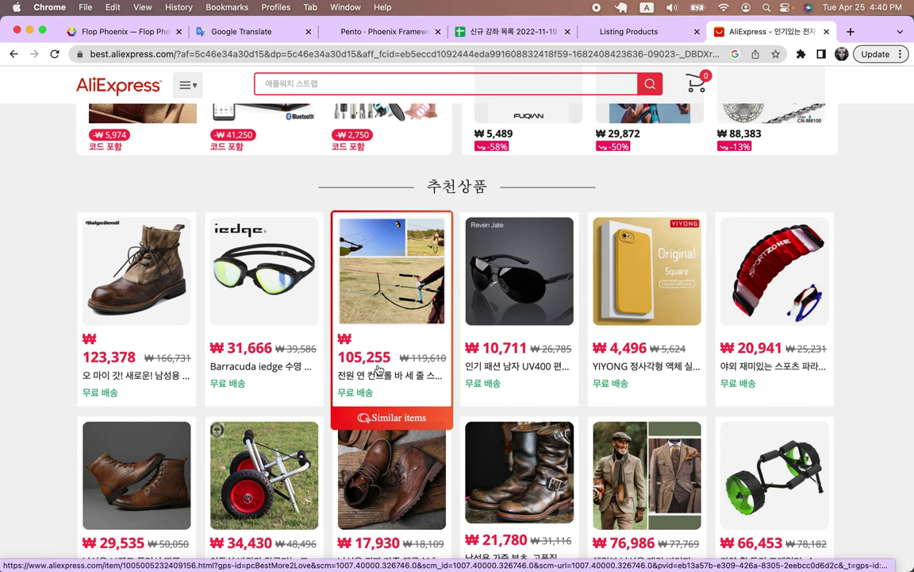
scroll(568, 304, "up", 10)
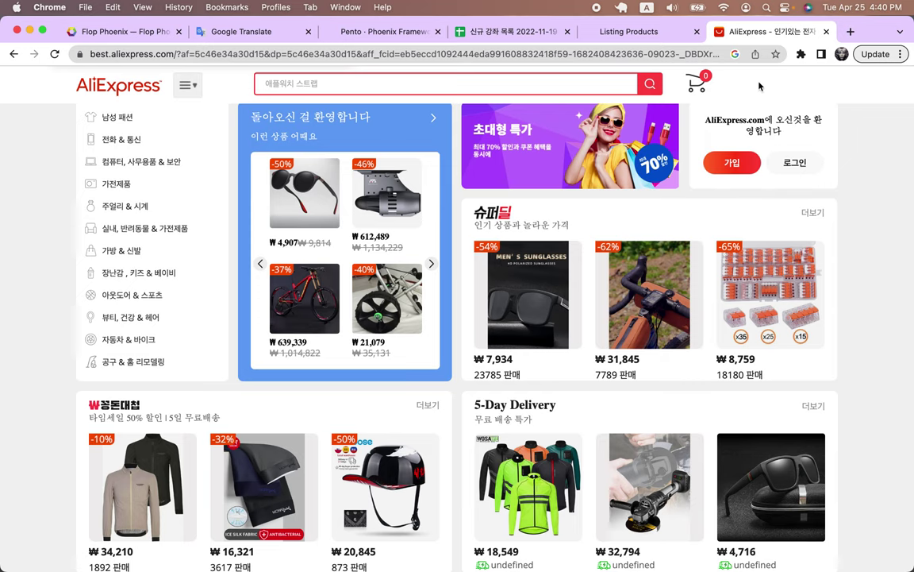
left_click(825, 32)
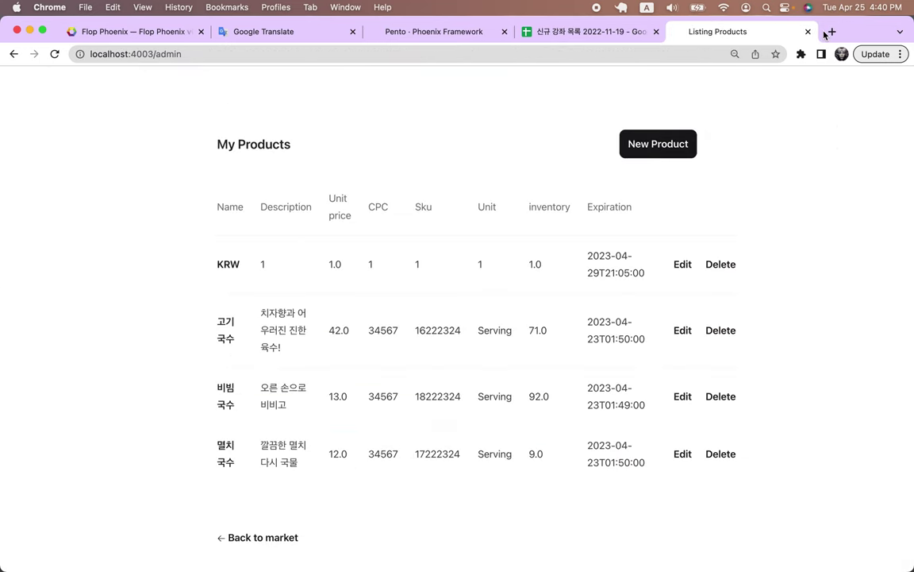
- Switch to the 신규 강좌 목록 2022-11-19 spreadsheet and highlight "전자동 자본주의 完全自动 资本主义" in the row 1 title
scroll(492, 361, "down", 1)
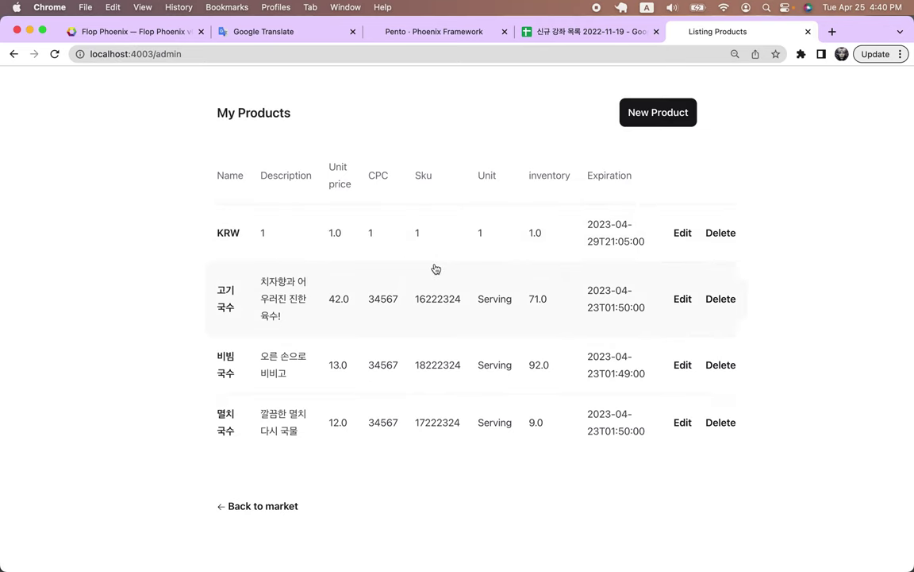
scroll(435, 269, "up", 3)
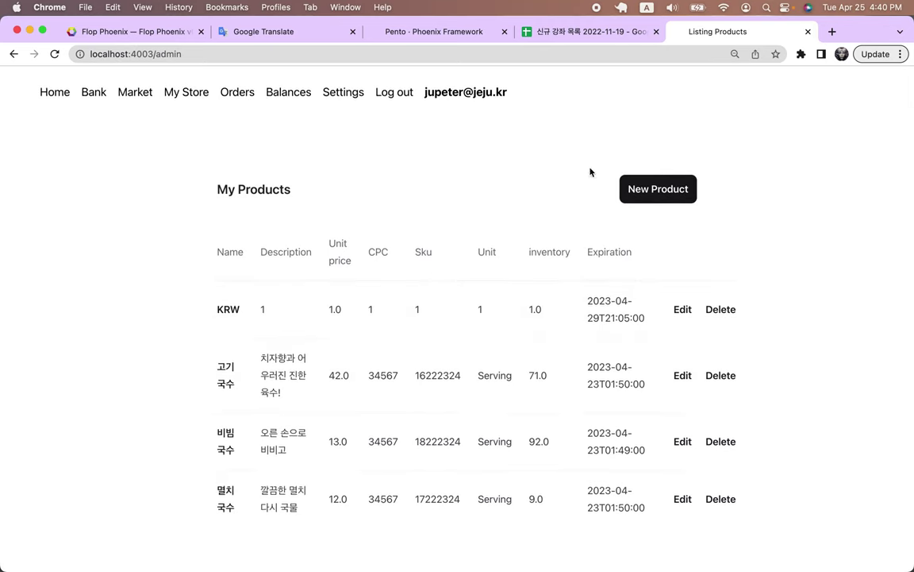
left_click(580, 33)
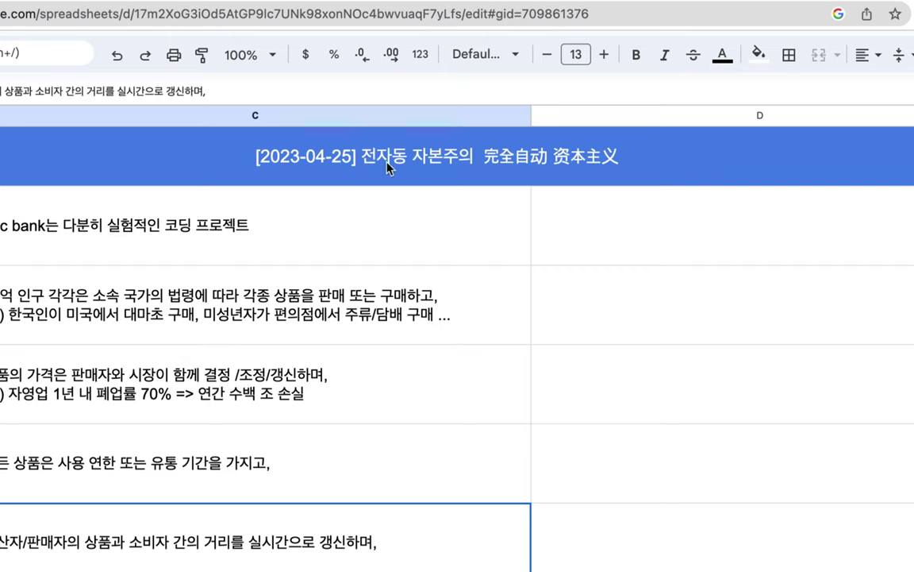
left_click(405, 157)
double_click(378, 162)
left_click_drag(362, 141, 627, 140)
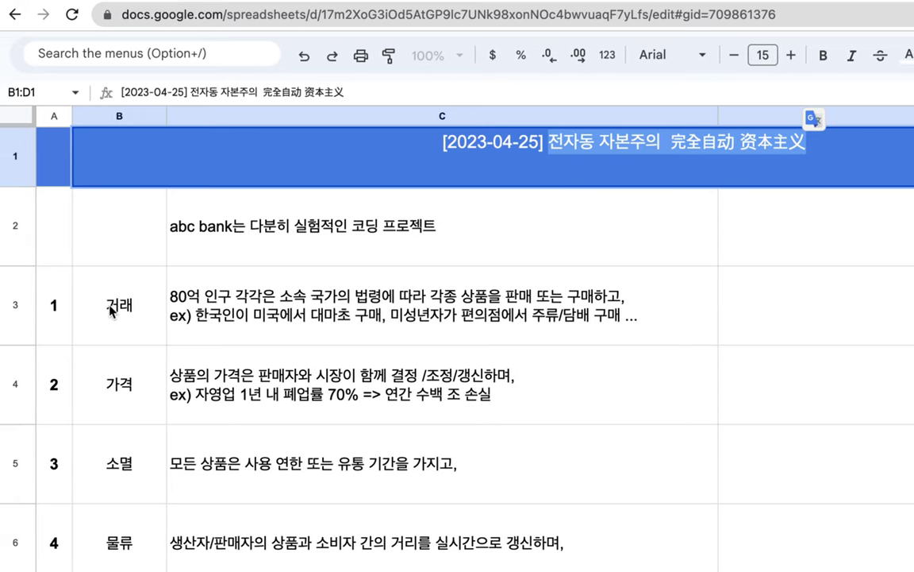
scroll(206, 261, "down", 2)
scroll(206, 261, "up", 2)
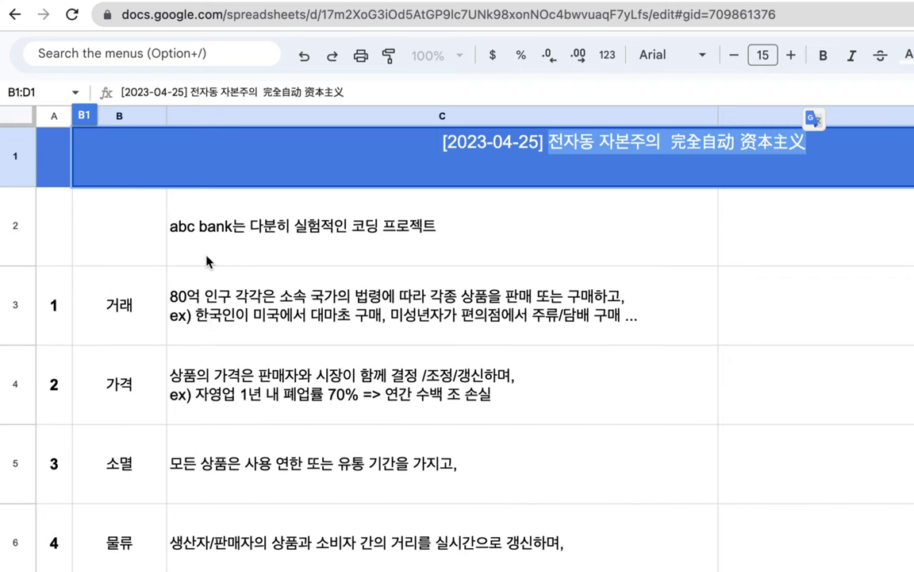
- Insert "5월 =>" before the text about the abc bank project in cell C2
left_click(322, 241)
key("Return")
key("Home")
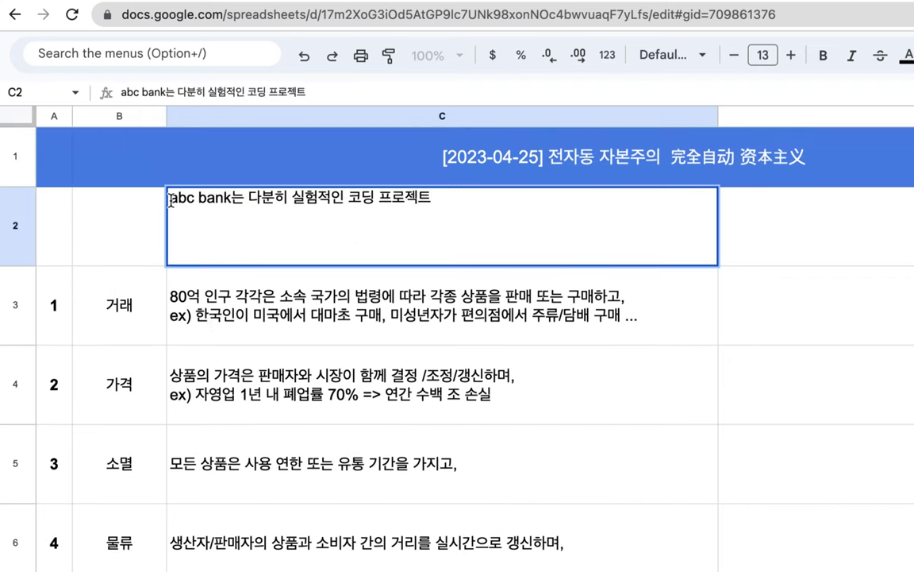
type("5dnj")
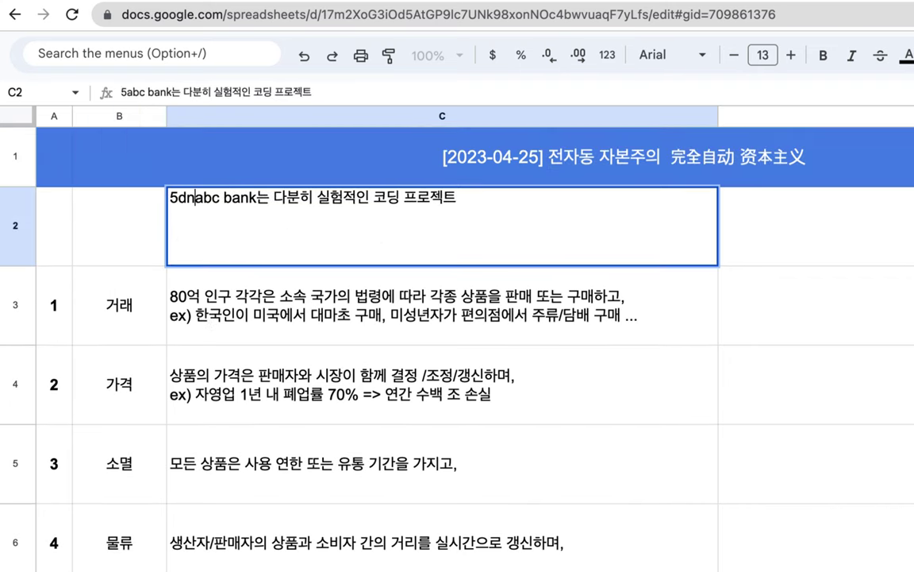
key("BackSpace")
key("BackSpace")
key("BackSpace")
type("월 =")
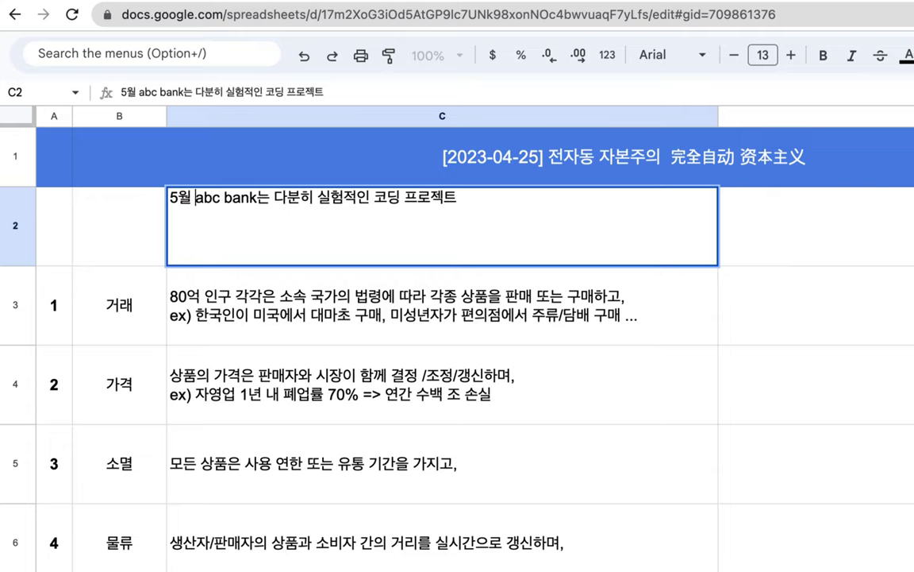
type(">")
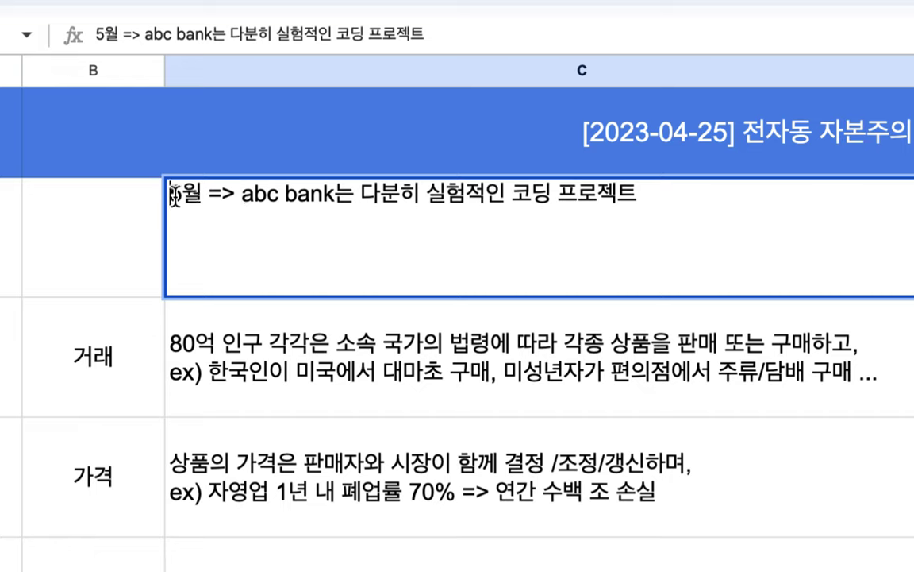
- Add "말" after "5월" in cell C2, highlight the date phrase and finish editing the cell
left_click(207, 195)
type("말")
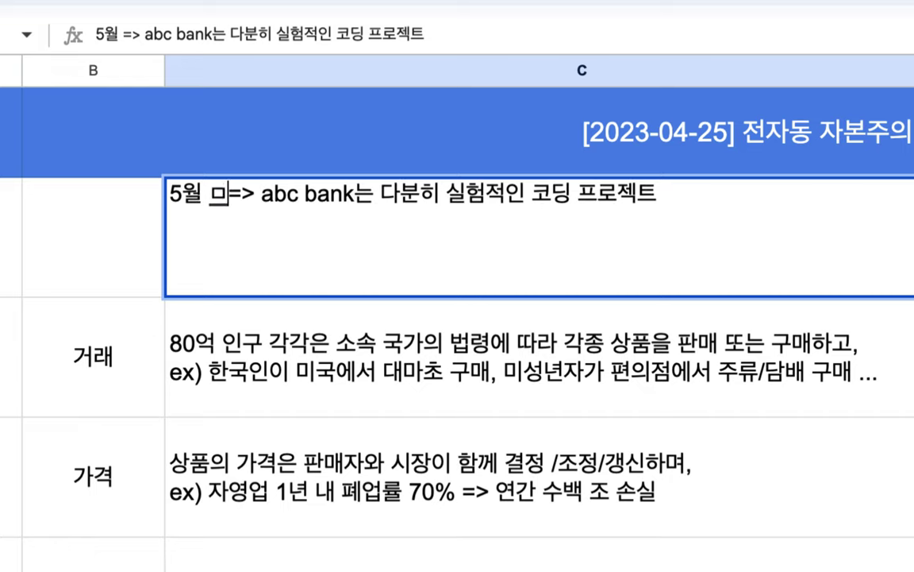
left_click_drag(233, 197, 157, 204)
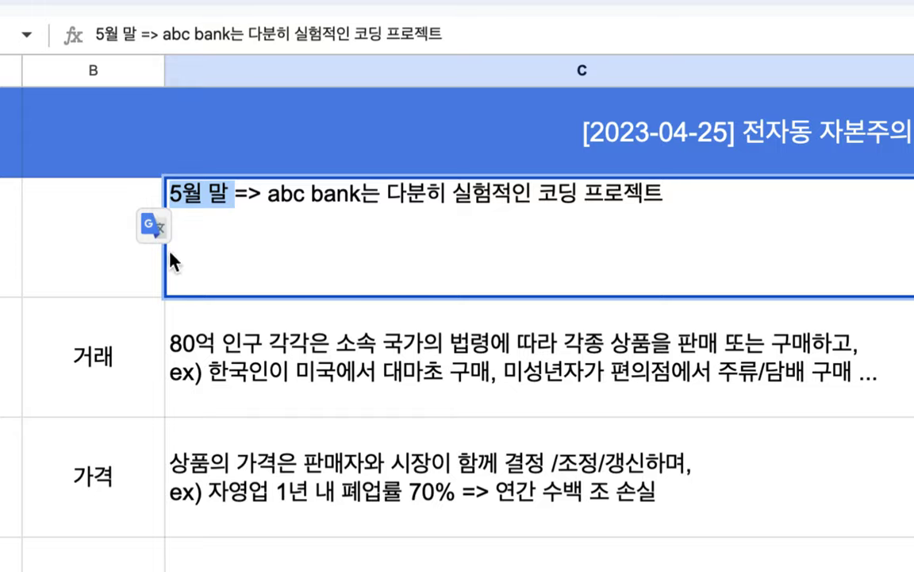
left_click(96, 288)
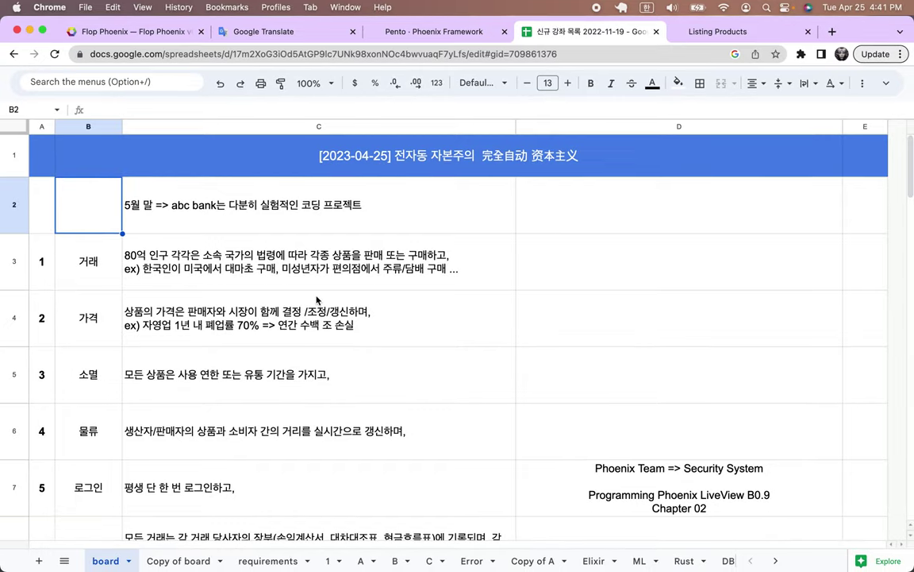
- Switch to the ABC project in the code editor and examine the product form's input fields in form_component.ex
key("ctrl+Right")
key("ctrl+Right")
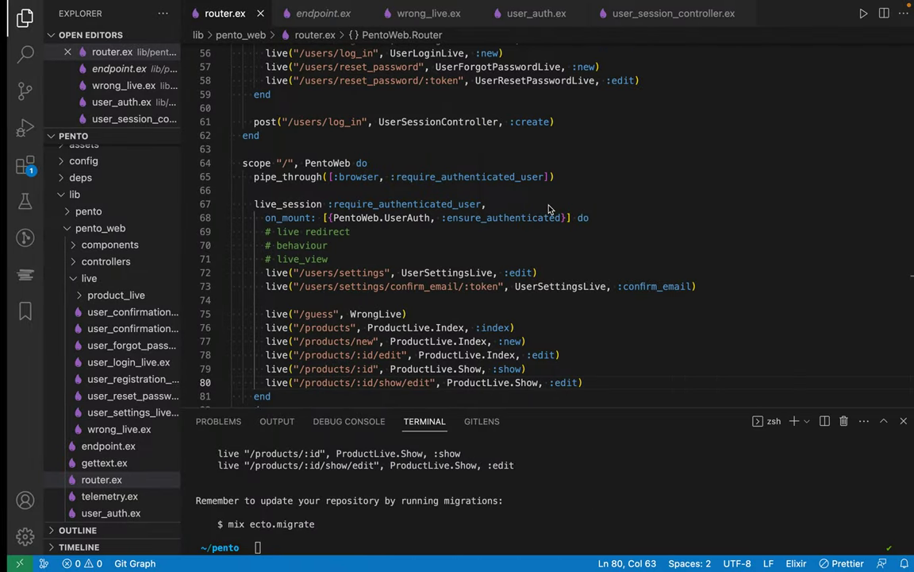
key("ctrl+Right")
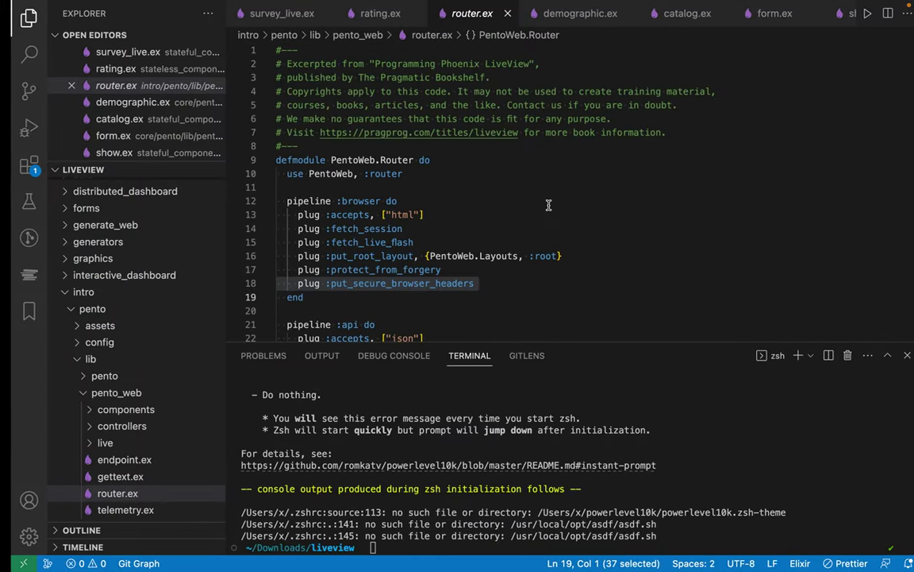
key("ctrl+Right")
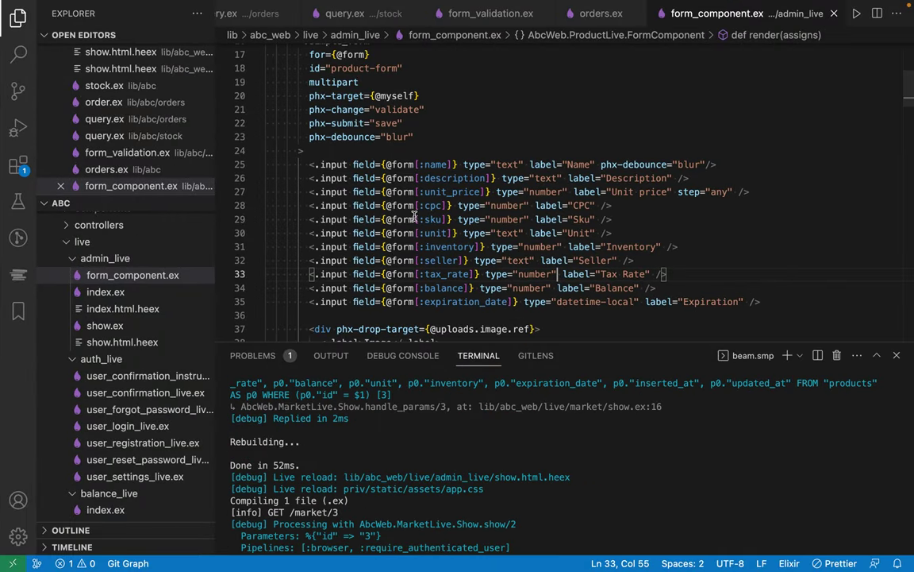
scroll(369, 219, "up", 5)
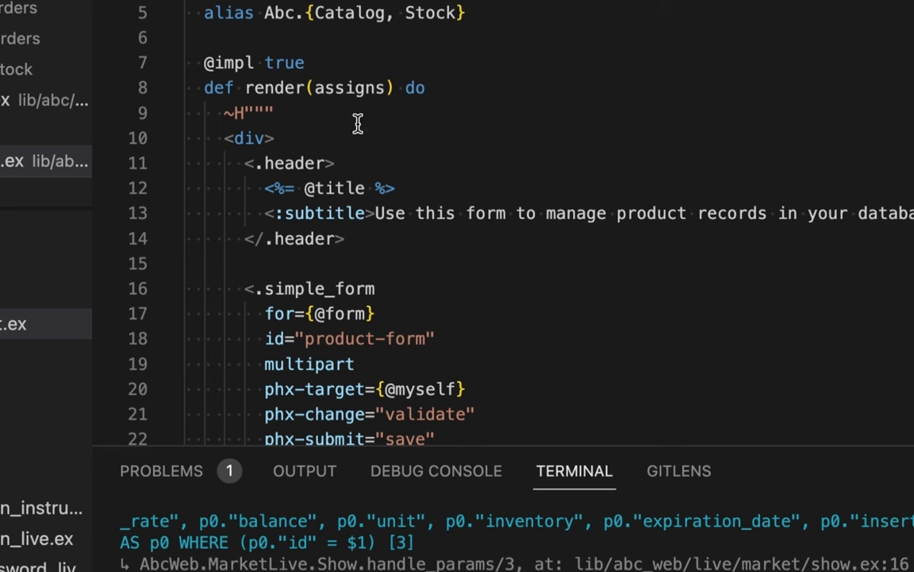
scroll(393, 229, "down", 7)
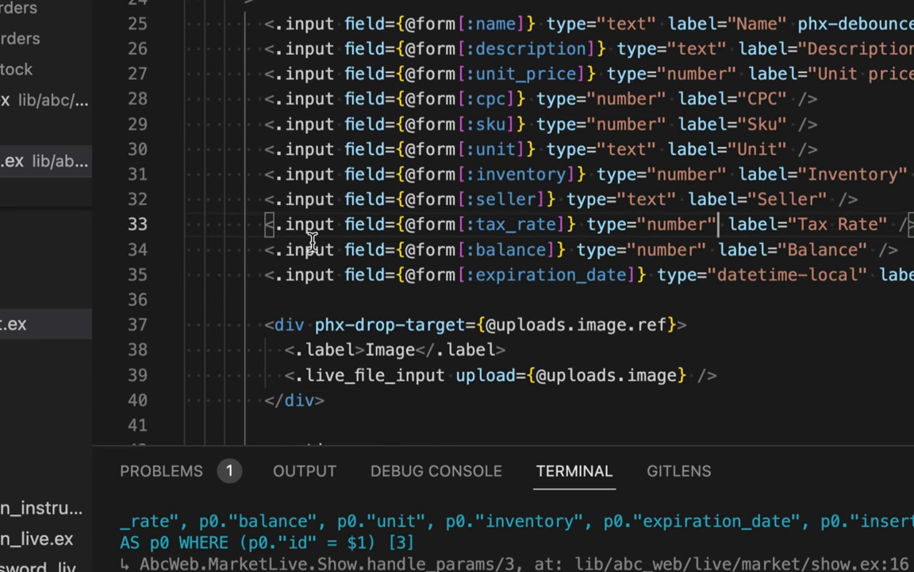
scroll(365, 294, "down", 2)
scroll(365, 294, "down", 3)
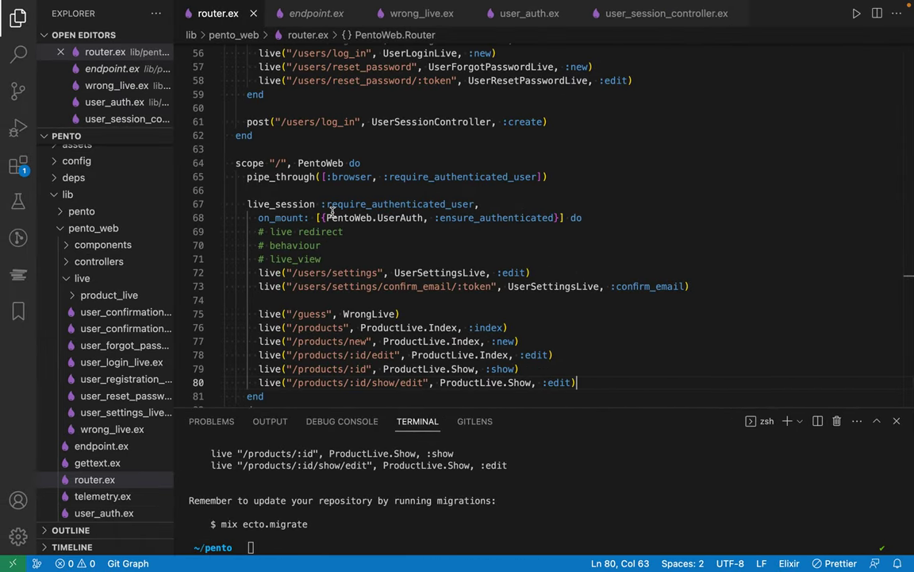
- Switch to the Programming Phoenix LiveView book and go to its cover
key("ctrl+Left")
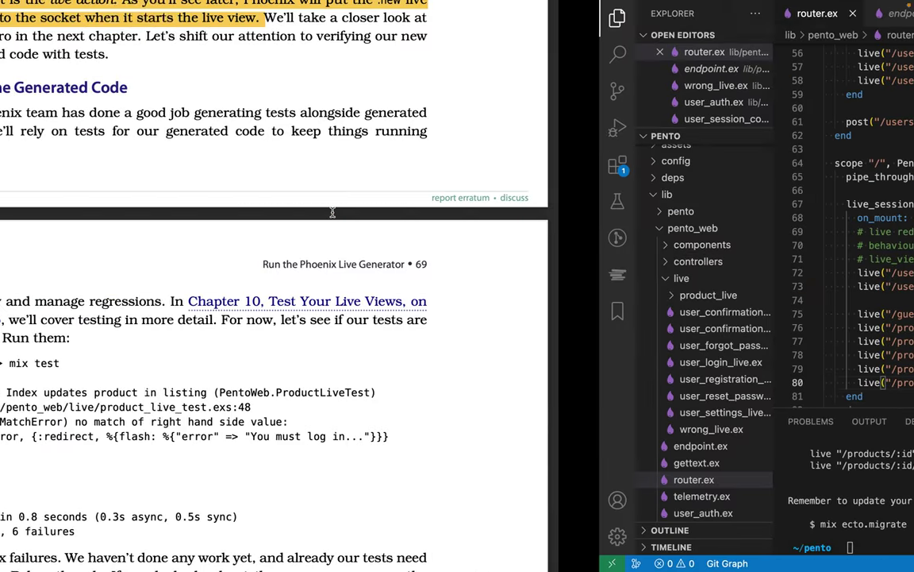
scroll(353, 174, "up", 3)
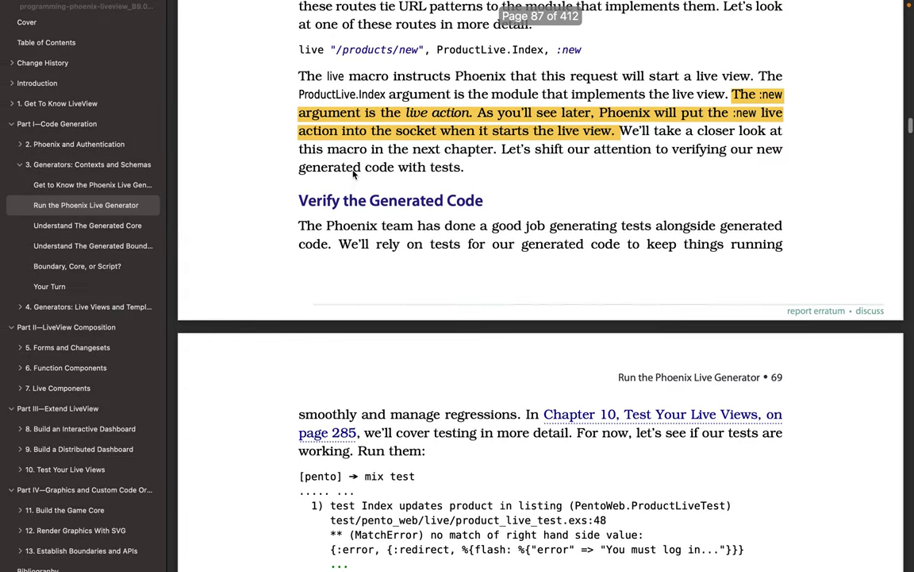
left_click(27, 22)
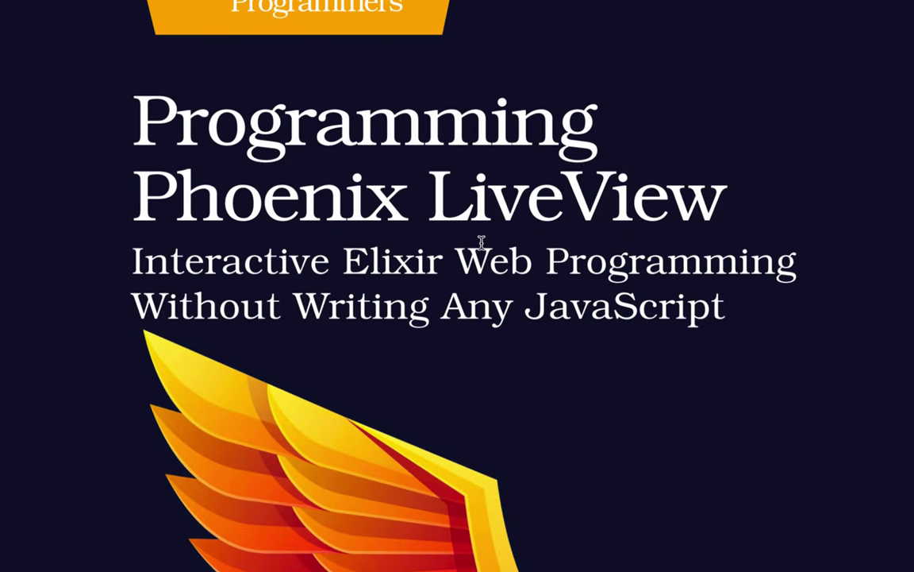
- Find the book's copyright page and highlight the book version "B9.0—March 21, 2023"
scroll(459, 262, "down", 2)
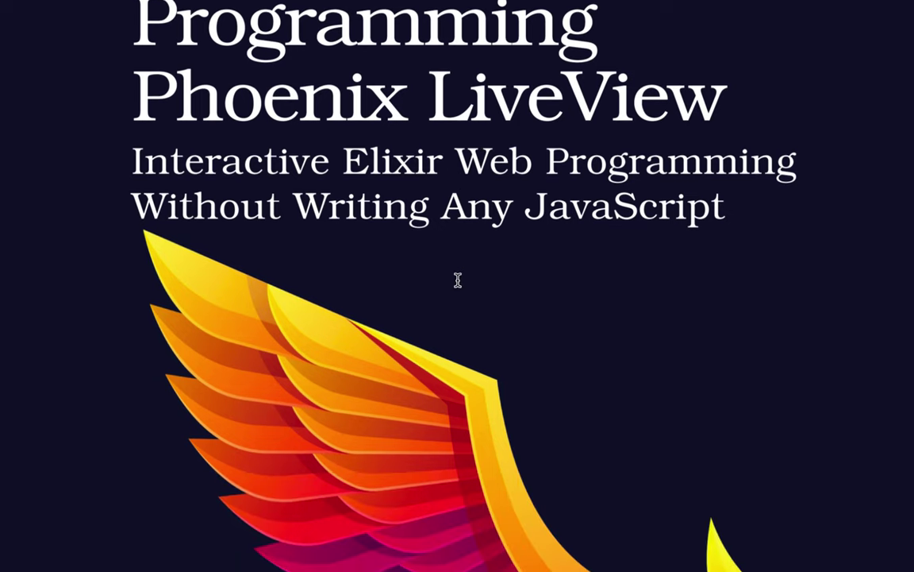
scroll(458, 280, "down", 1)
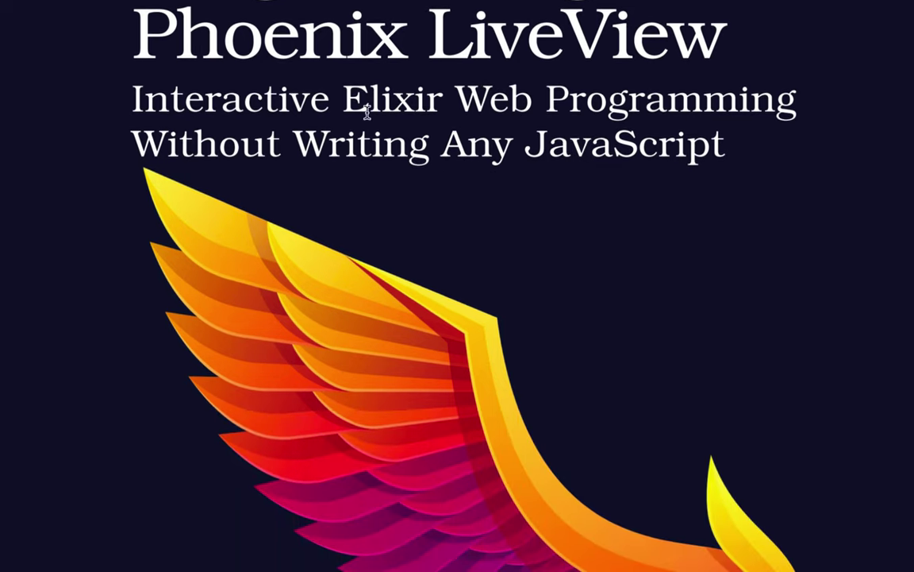
scroll(478, 203, "down", 8)
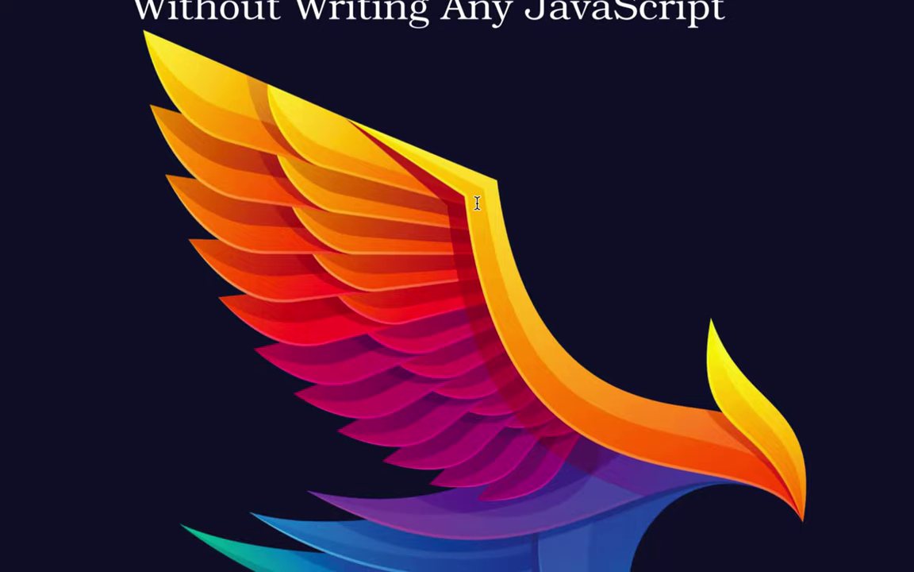
scroll(477, 203, "down", 17)
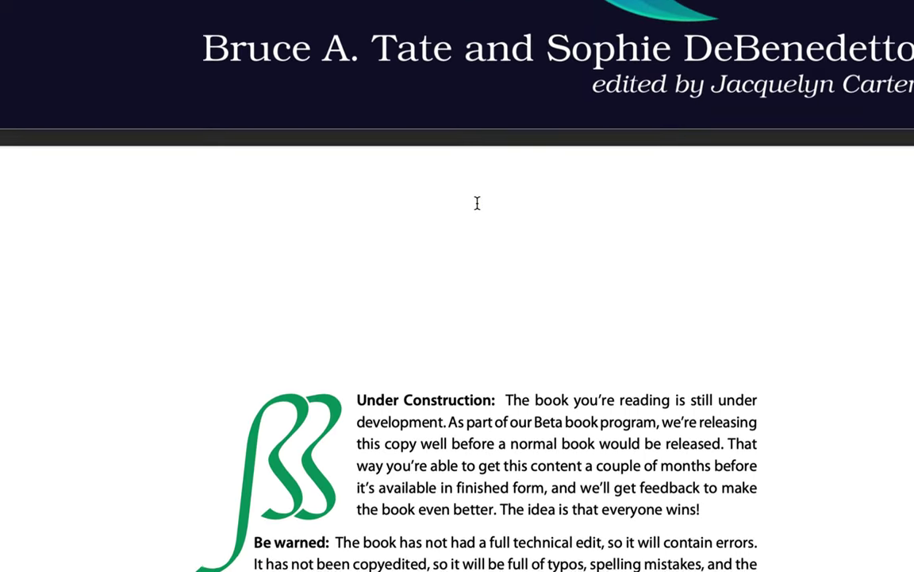
scroll(477, 203, "down", 17)
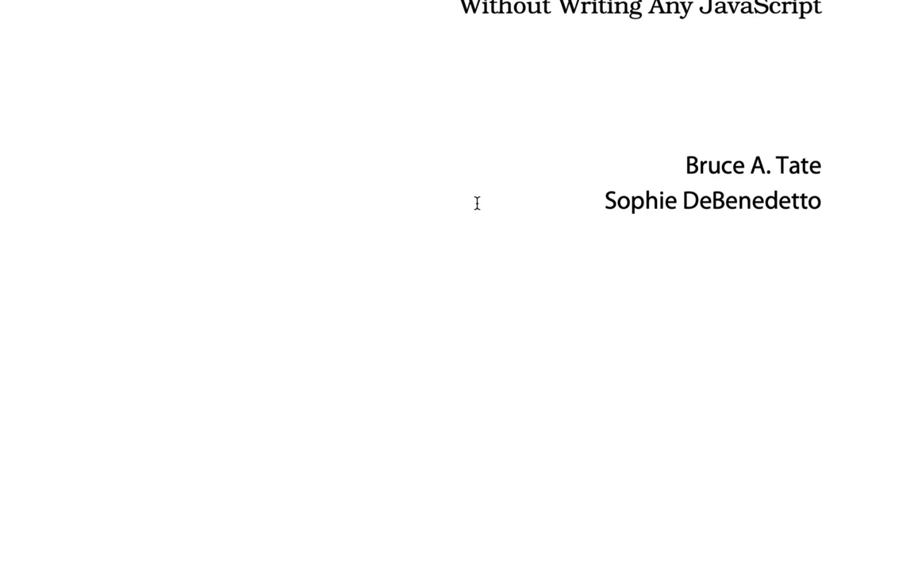
scroll(477, 204, "down", 9)
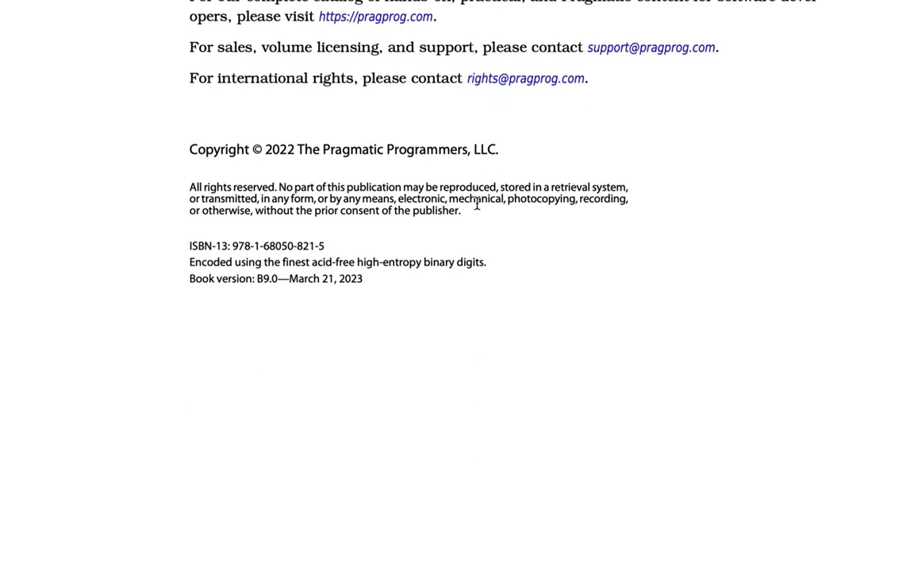
left_click_drag(290, 280, 384, 281)
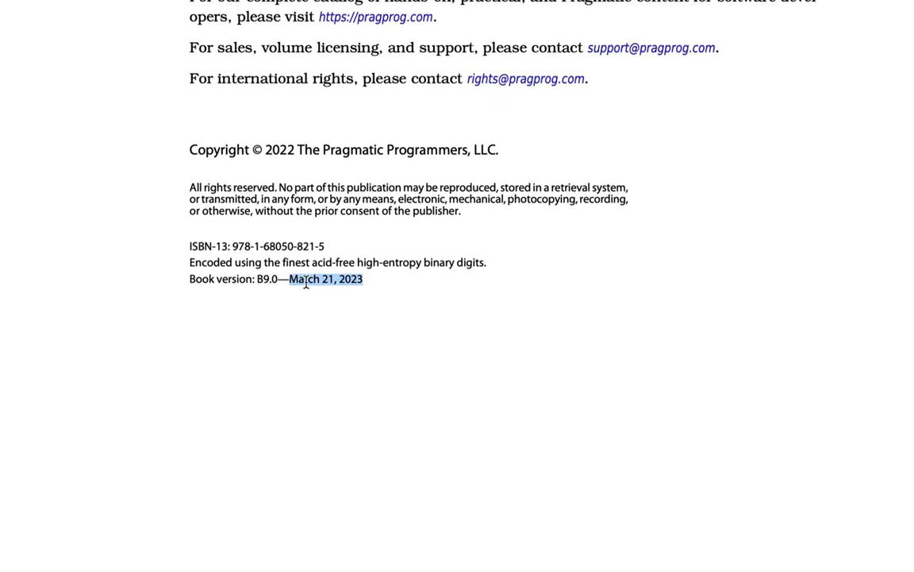
left_click_drag(255, 279, 488, 277)
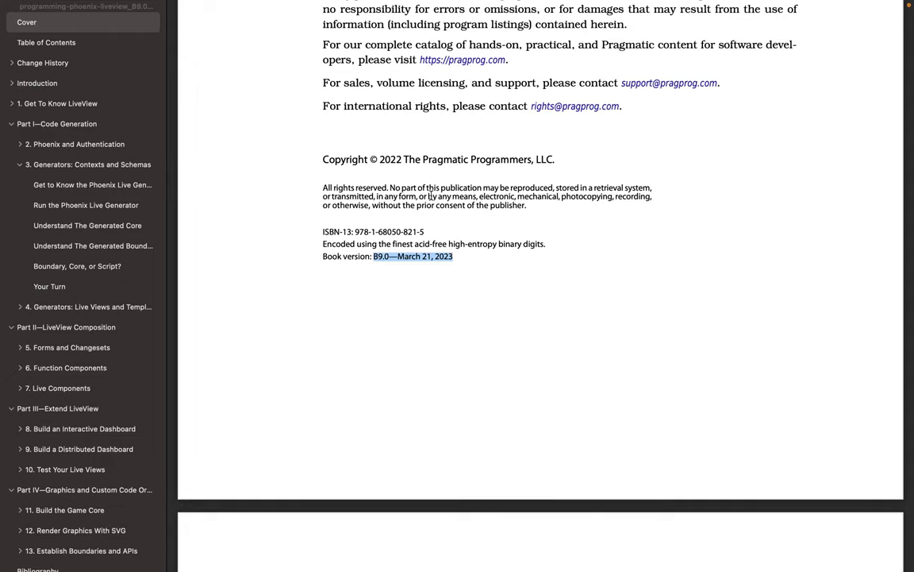
scroll(431, 197, "down", 5)
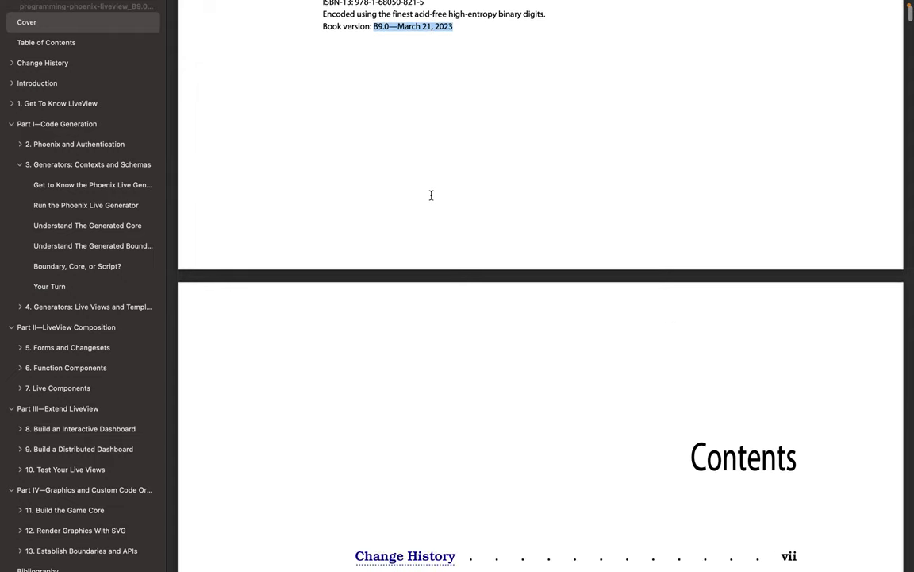
scroll(89, 305, "down", 2)
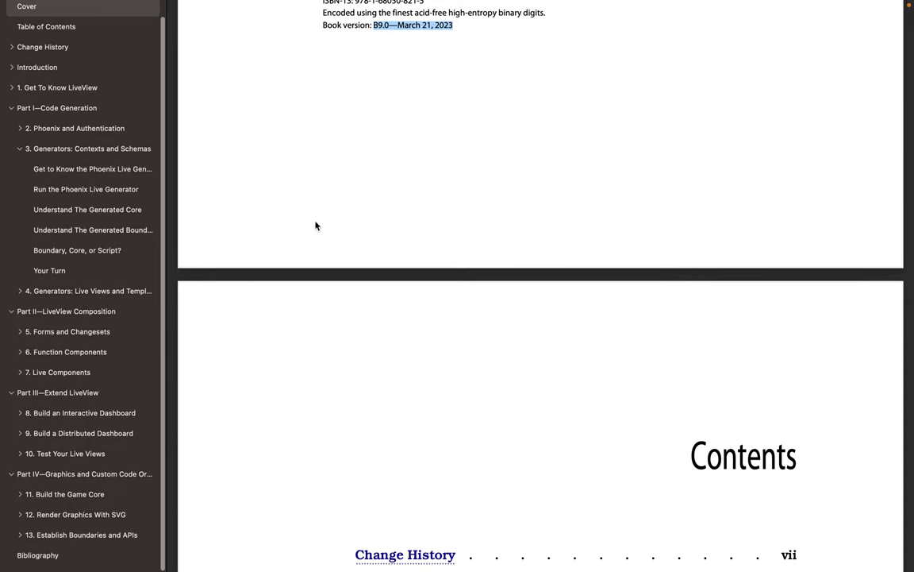
- Switch to the ABC project in the code editor and examine the update function's image upload settings in form_component.ex
key("ctrl+Right")
key("ctrl+Right")
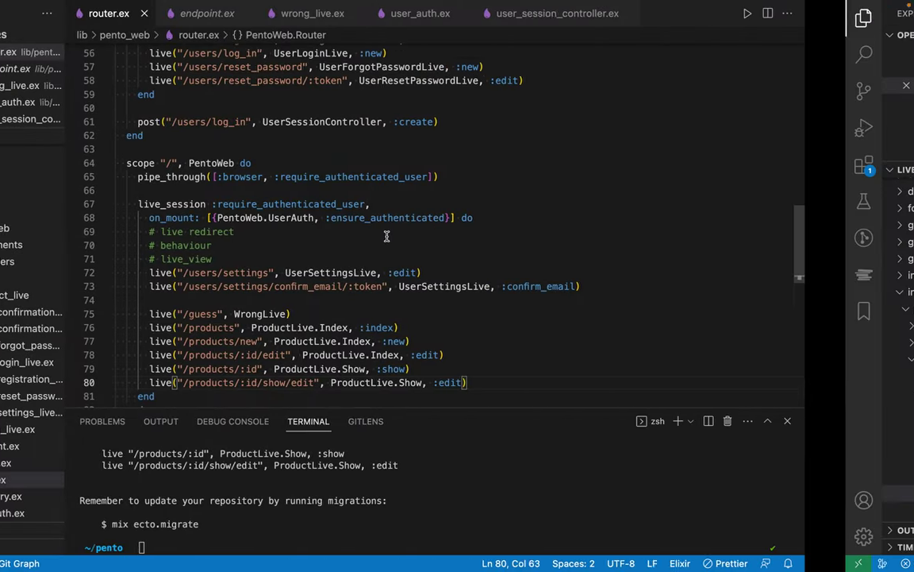
key("ctrl+Right")
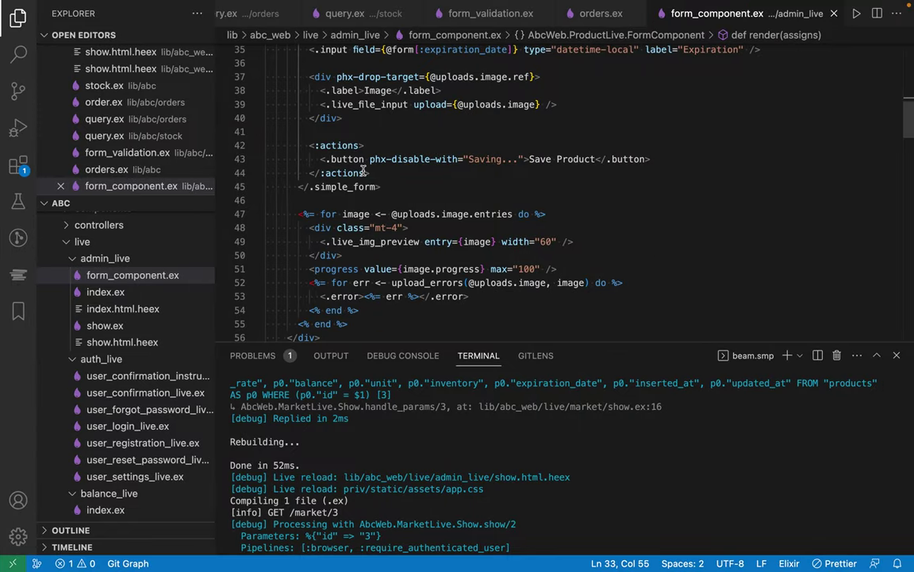
scroll(445, 171, "down", 6)
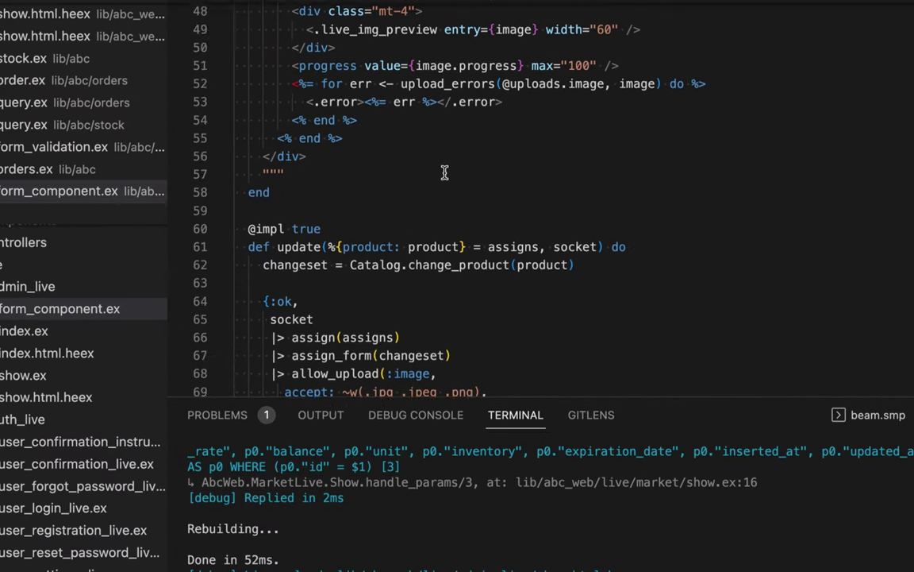
scroll(446, 173, "down", 2)
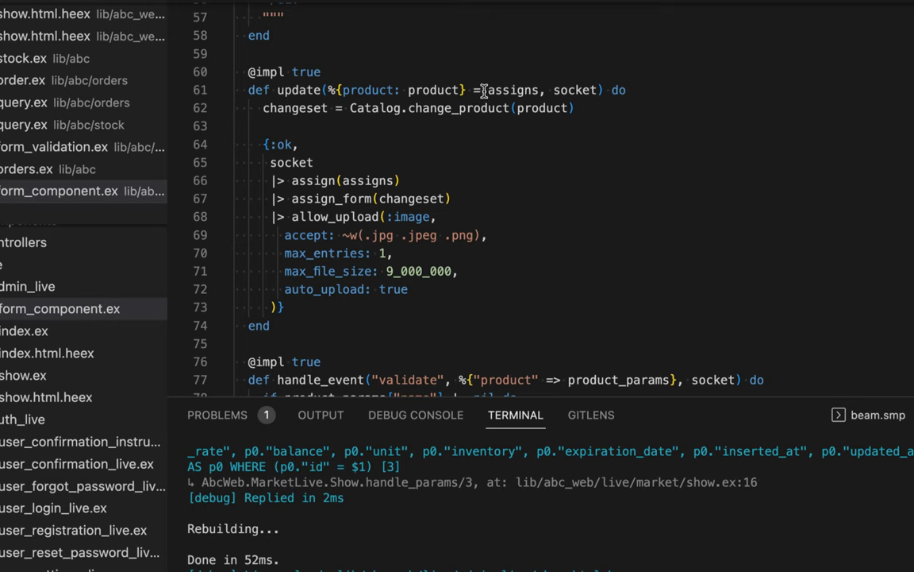
- Switch back to the 신규 강좌 목록 2022-11-19 spreadsheet, highlight "abc bank" in cell C2 and leave the cell
key("ctrl+Left")
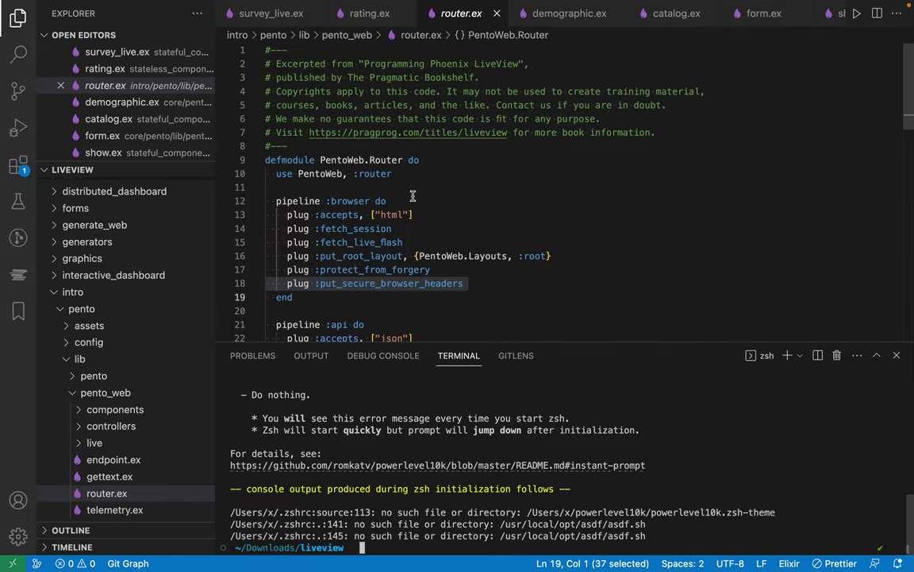
key("ctrl+Left")
key("ctrl+Left")
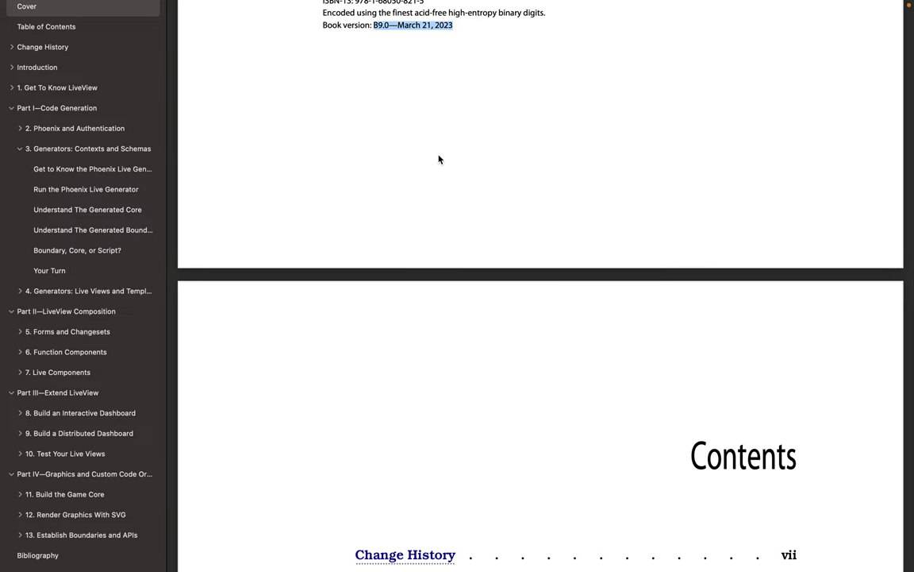
key("ctrl+Left")
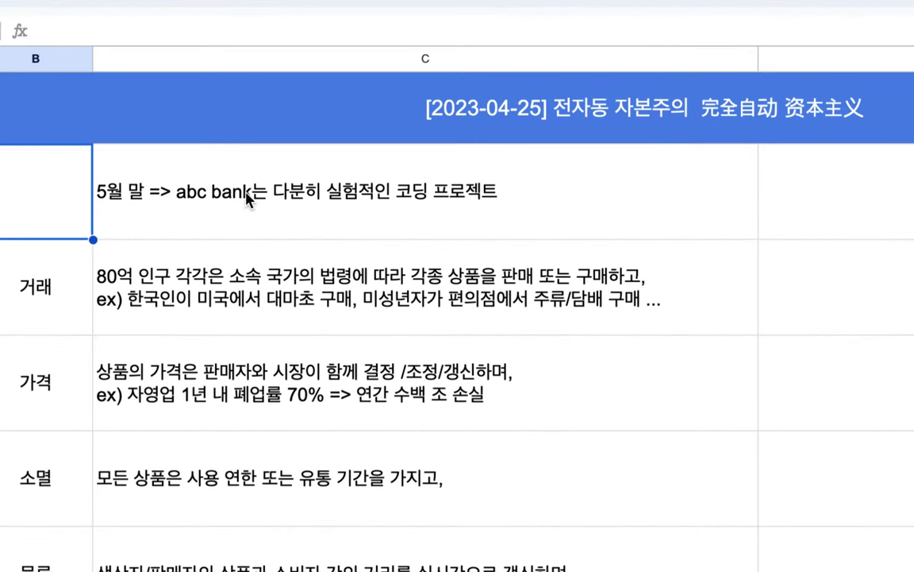
left_click(212, 206)
double_click(248, 198)
left_click_drag(248, 157, 176, 158)
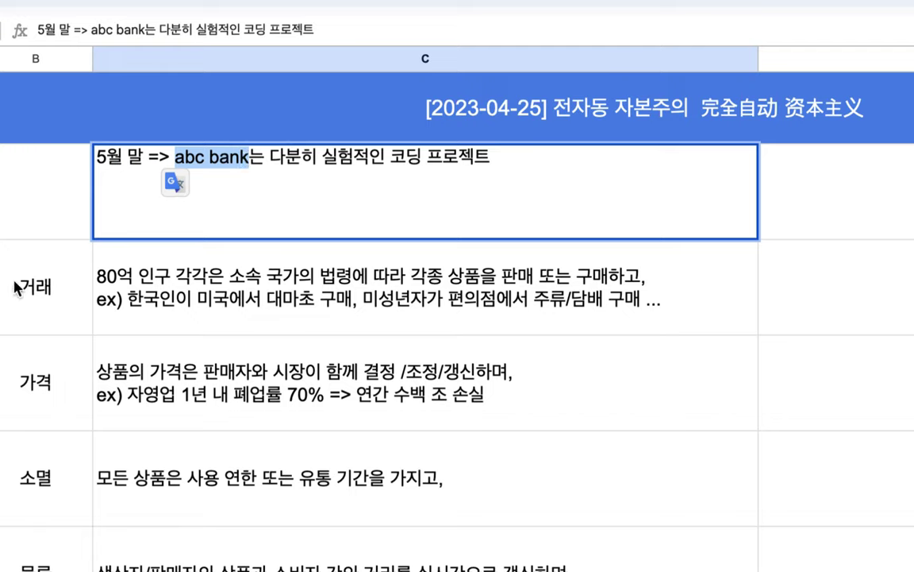
left_click(281, 314)
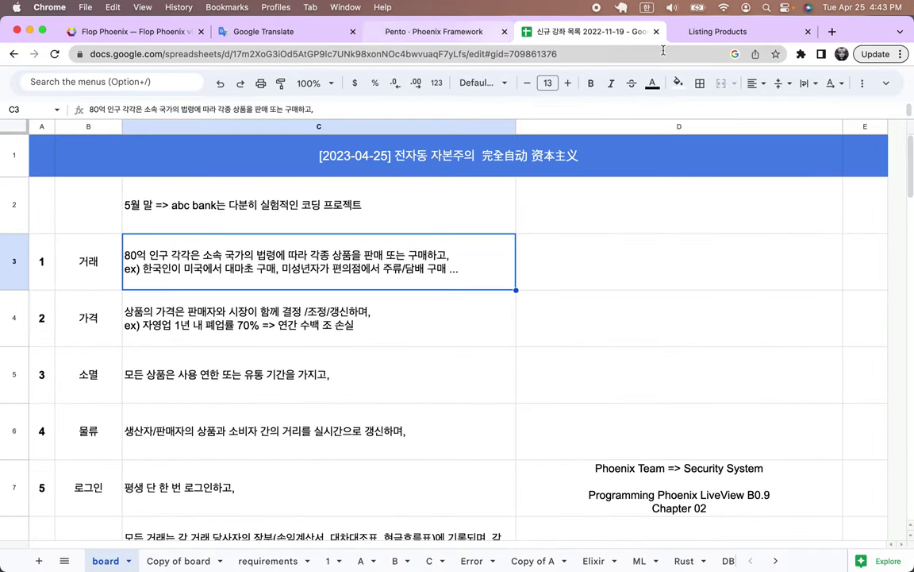
- Switch to the marketplace's My Products list and view the full detail page of the 고기 국수 product
left_click(723, 34)
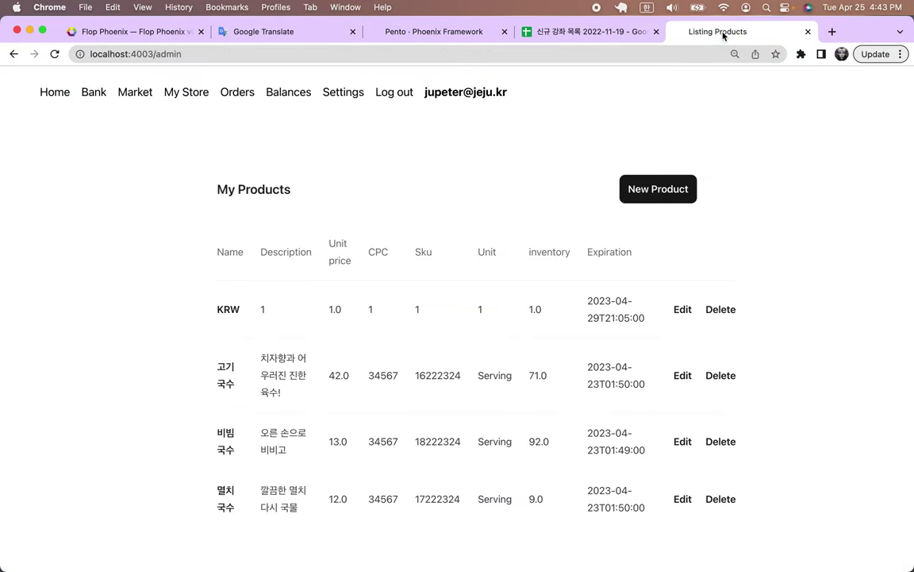
scroll(335, 229, "down", 2)
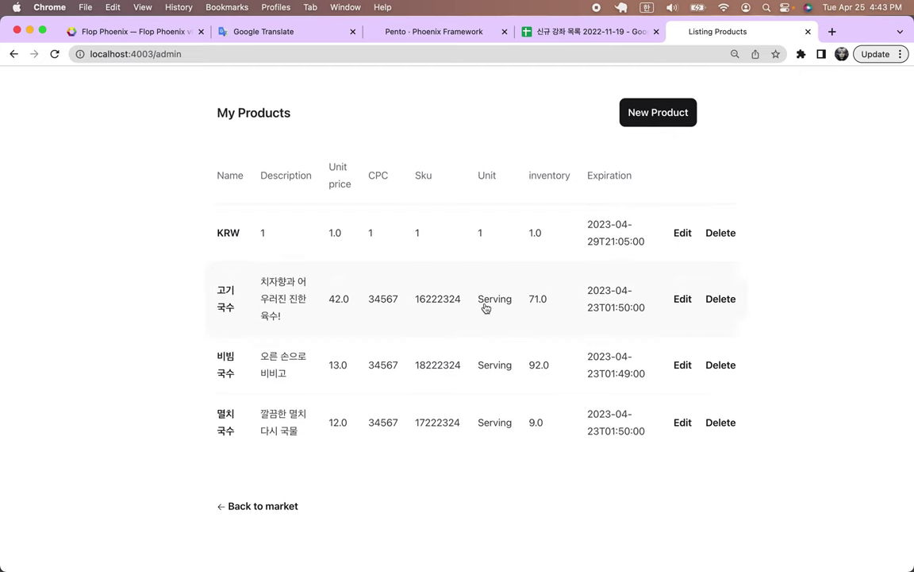
left_click(425, 301)
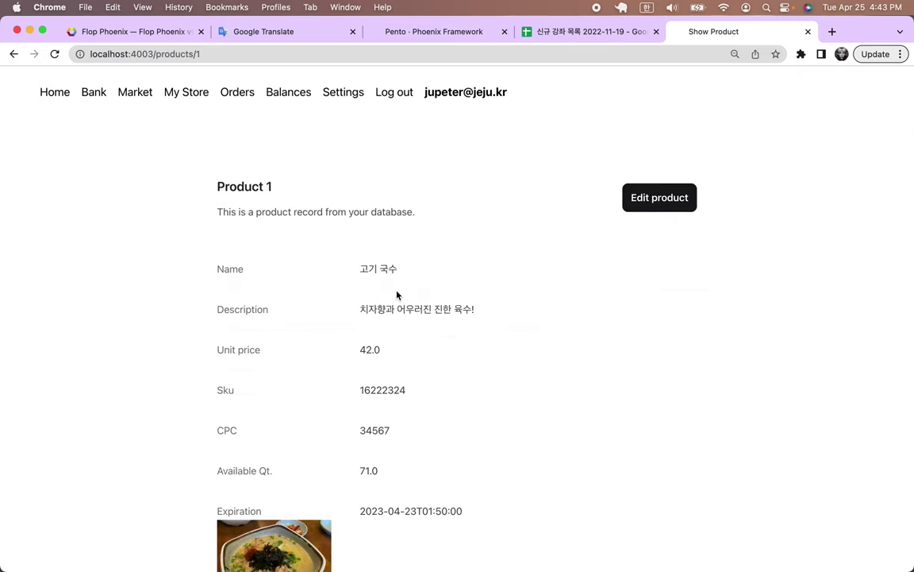
scroll(398, 296, "down", 4)
scroll(397, 295, "up", 5)
scroll(397, 295, "down", 1)
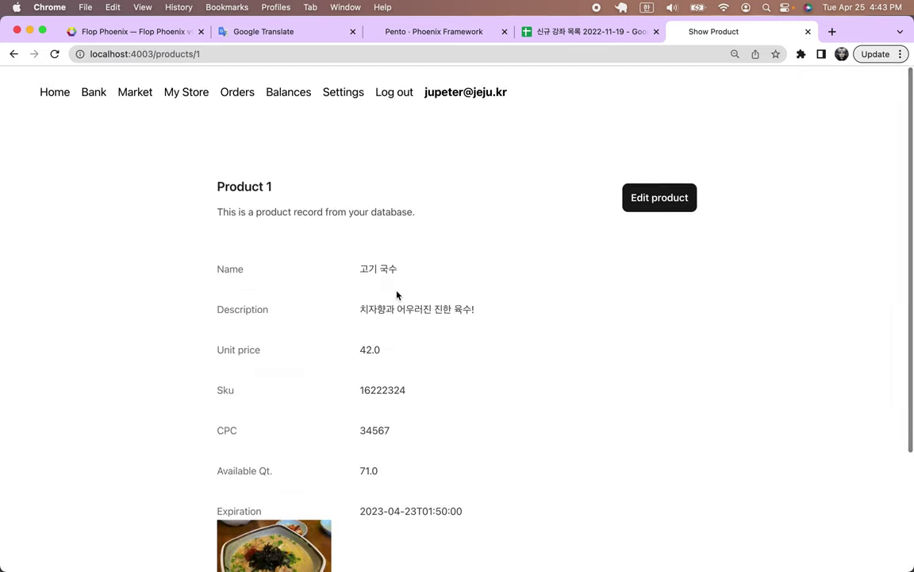
scroll(397, 295, "down", 3)
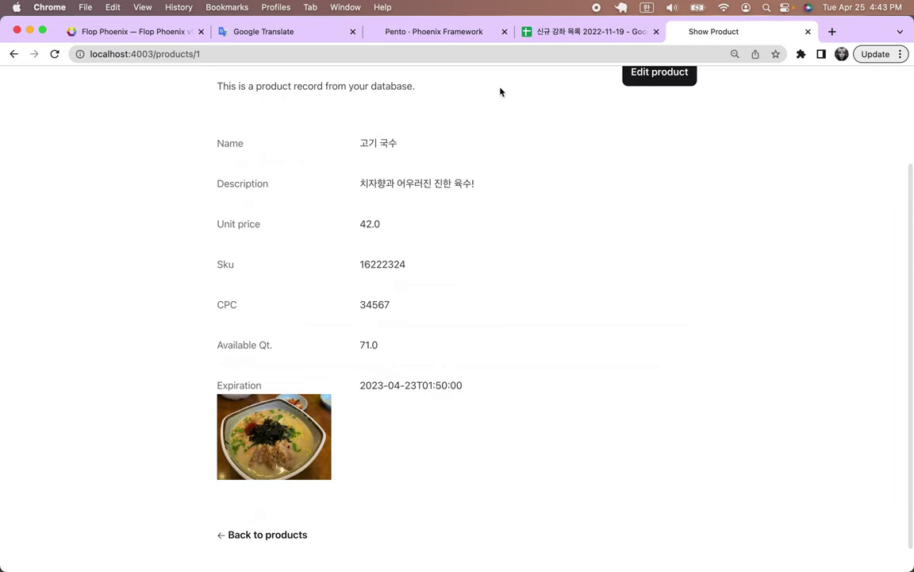
- Return to the 신규 강좌 목록 2022-11-19 spreadsheet and append "=> 상용화(X)" to the text in cell C2
left_click(568, 31)
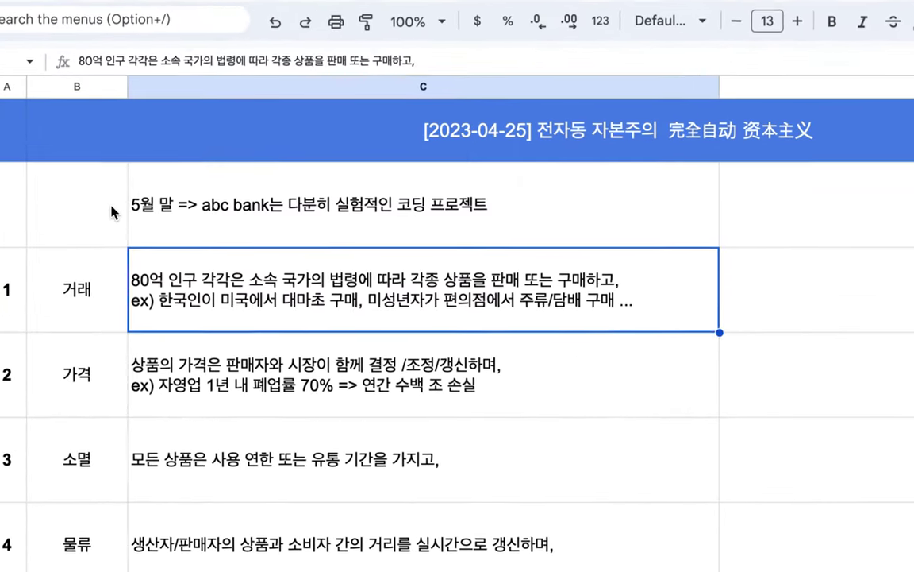
double_click(223, 222)
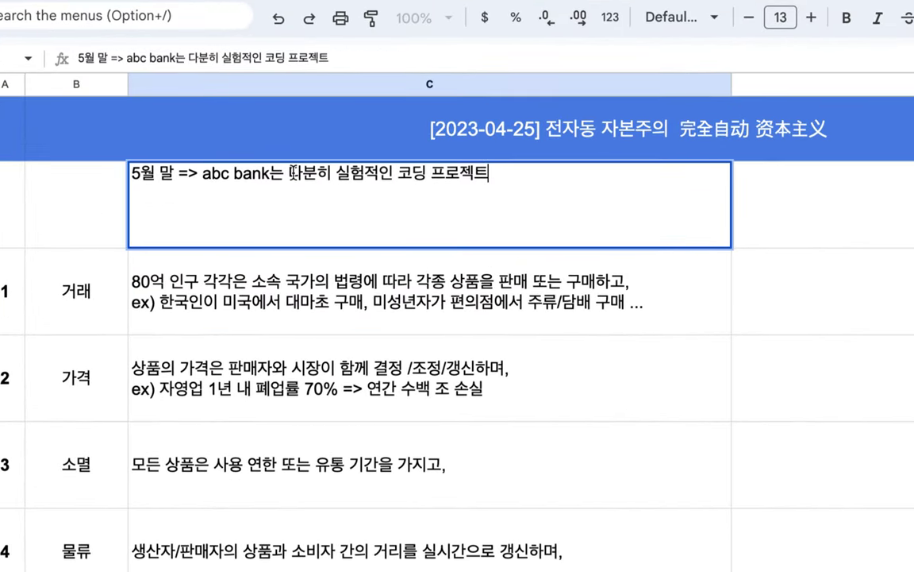
left_click_drag(213, 172, 562, 173)
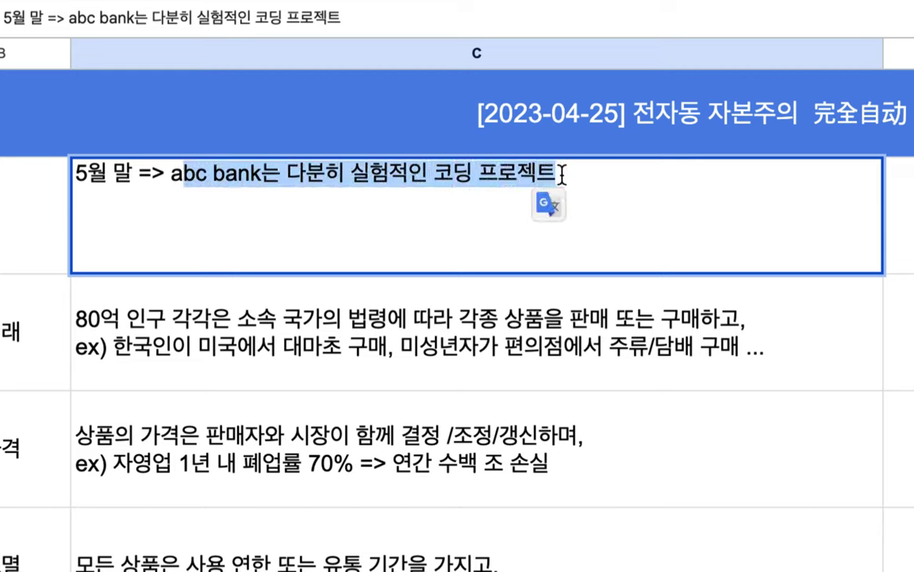
left_click(562, 175)
type("=> 상용")
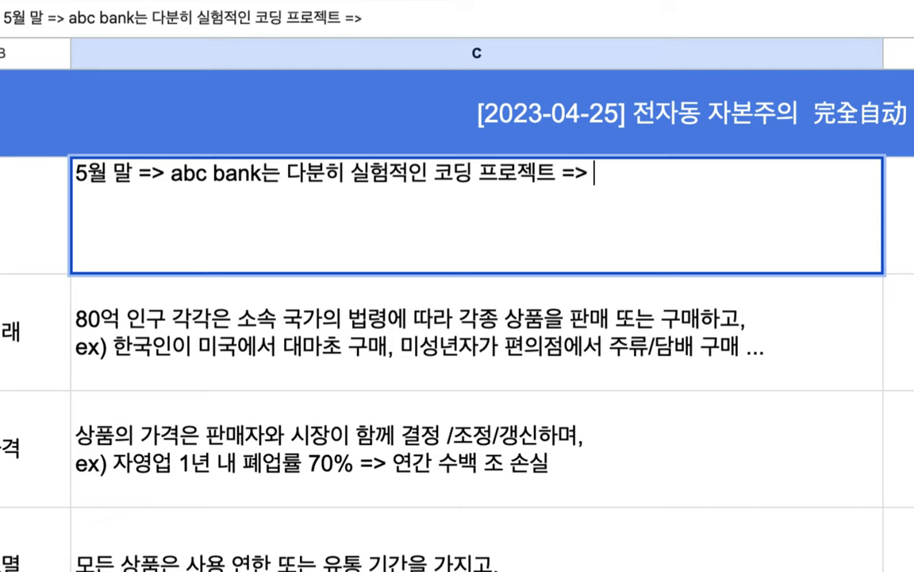
type("화(X")
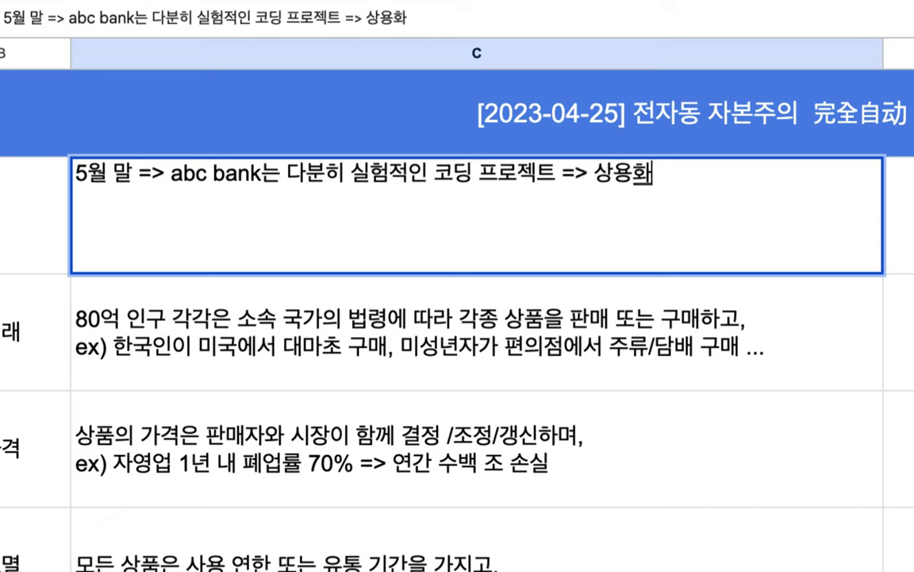
type(")")
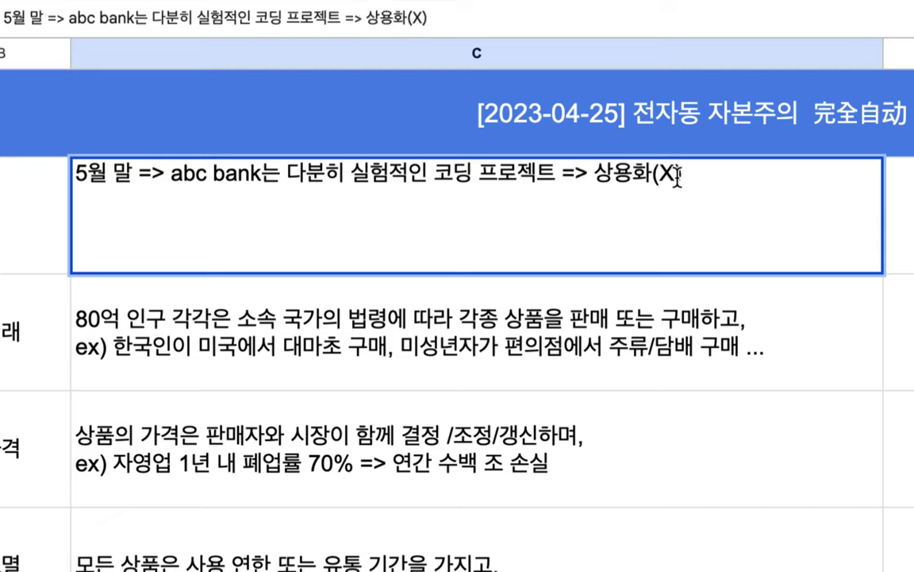
- Highlight "상용화(X)" and "실험적인" in cell C2, and return the cursor to the end of the text
left_click_drag(595, 173, 697, 170)
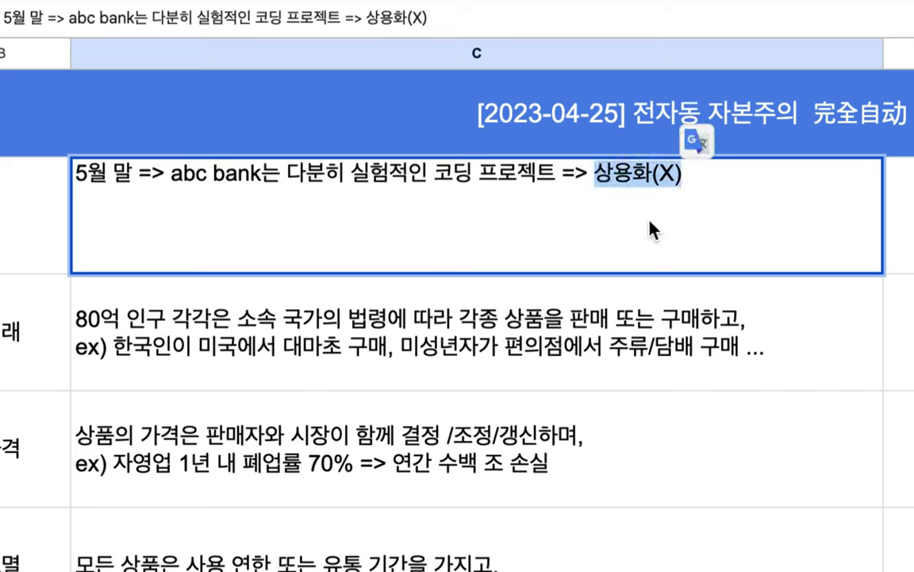
left_click_drag(351, 173, 429, 173)
left_click(696, 176)
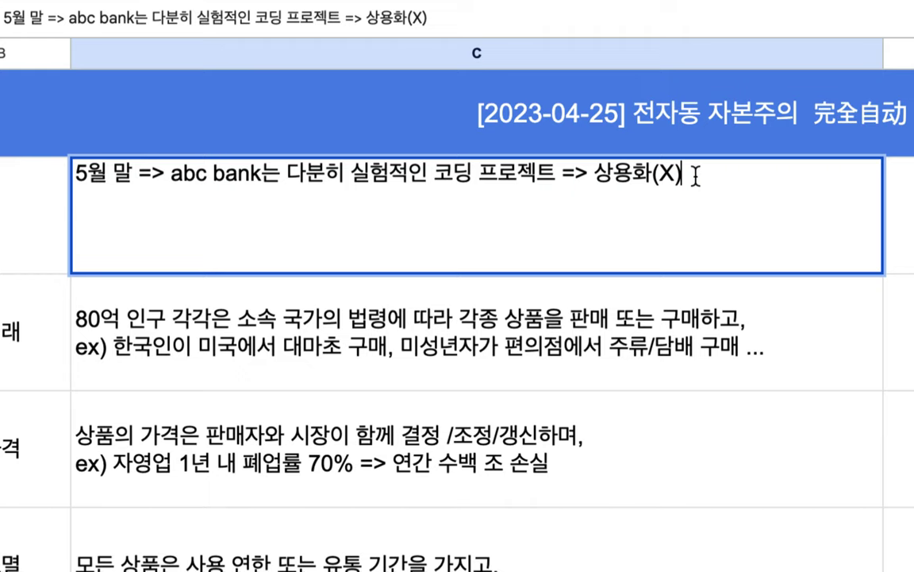
- Add a second line to cell C2 reading "=> 생각할 수 있는 모든 기능을 탑재한 시스템을 구현"
key("alt+Return")
type("=> tod")
key("BackSpace")
key("BackSpace")
type("생각할 수 잇ㄴㅡ")
key("BackSpace")
key("BackSpace")
key("BackSpace")
type("있는 몸")
type("든 기능을 ")
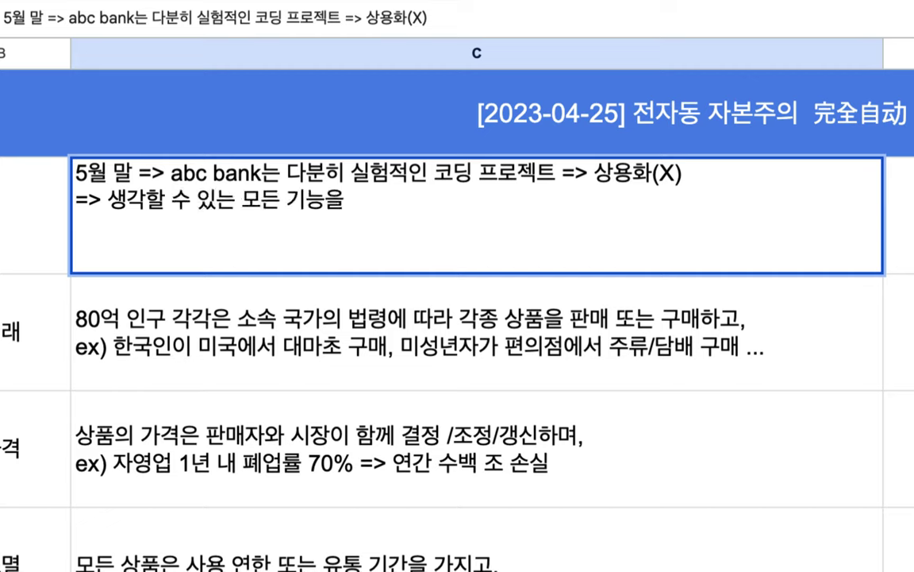
type("모두")
key("BackSpace")
key("BackSpace")
key("BackSpace")
type("탑재한 시스템을 ㄱ")
type("ㅜ현")
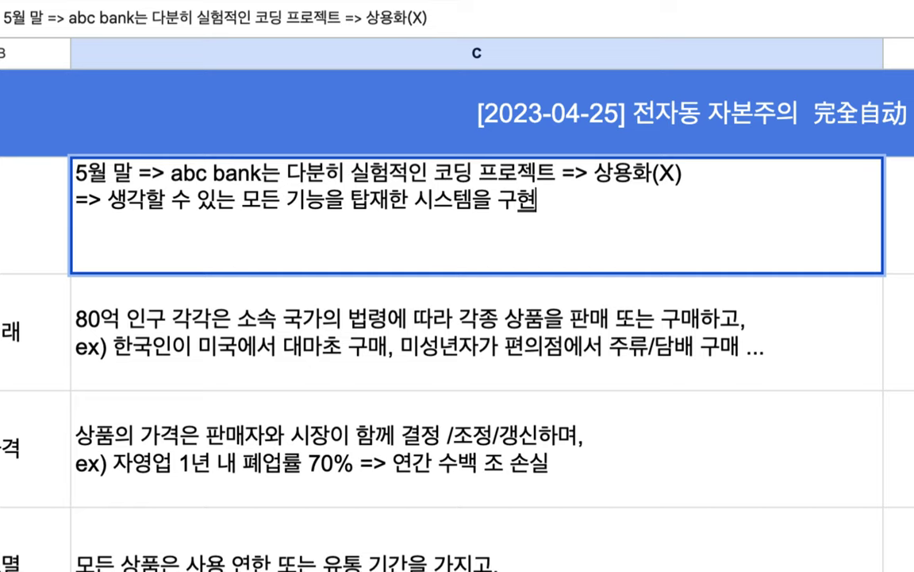
- Insert "/시험" after "실험" in the first line of cell C2 and leave the cell
left_click(395, 173)
type("/시험")
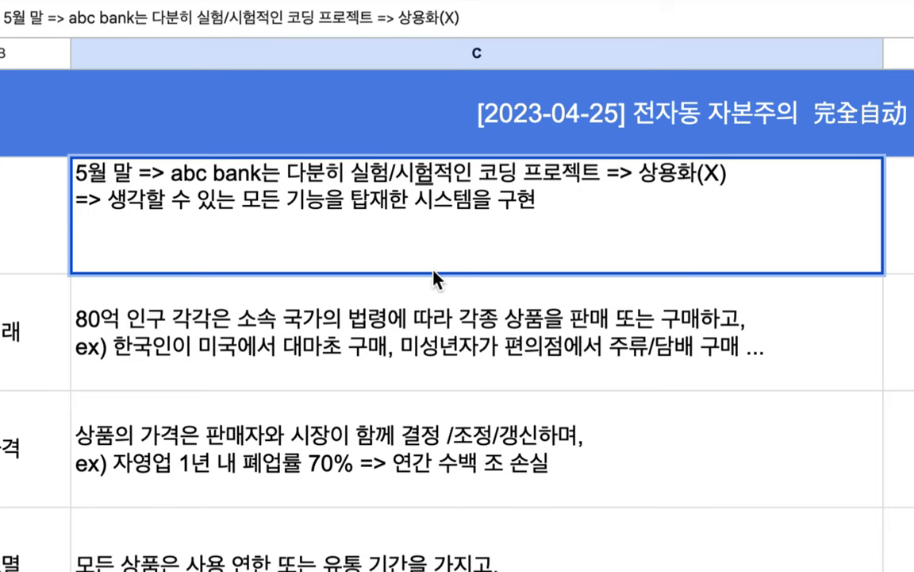
left_click(463, 294)
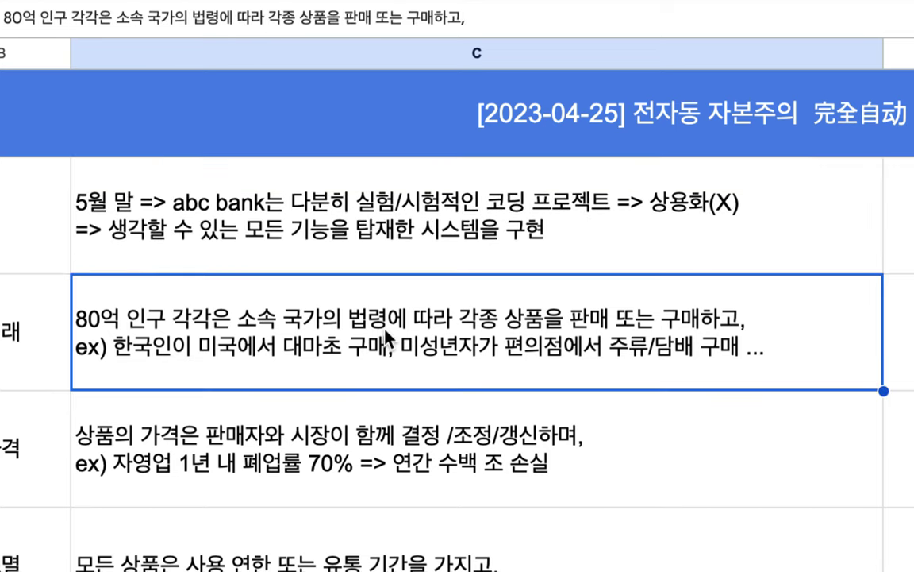
- In the 거래 row's description in cell C3, change the population figure to "75억"
left_click(22, 367)
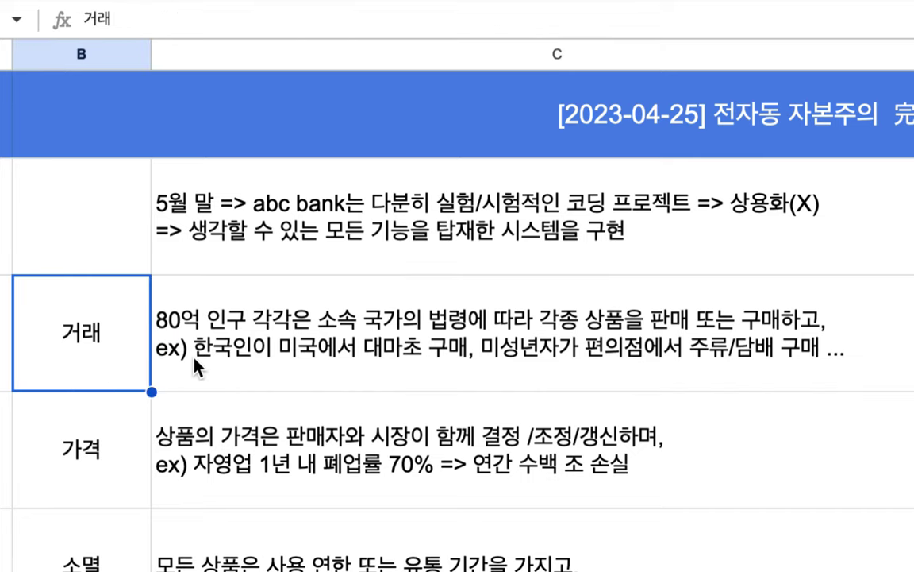
scroll(194, 361, "down", 2)
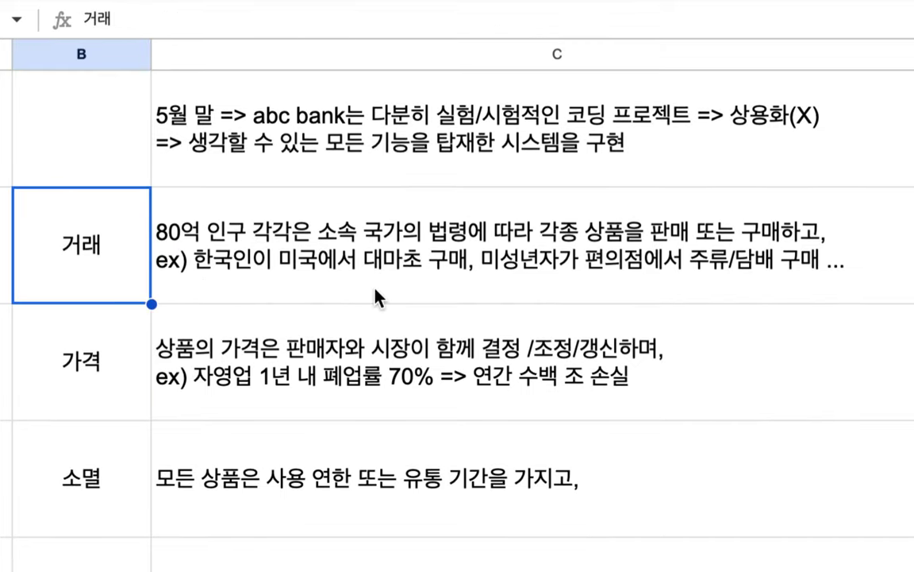
double_click(337, 258)
left_click_drag(154, 201, 284, 207)
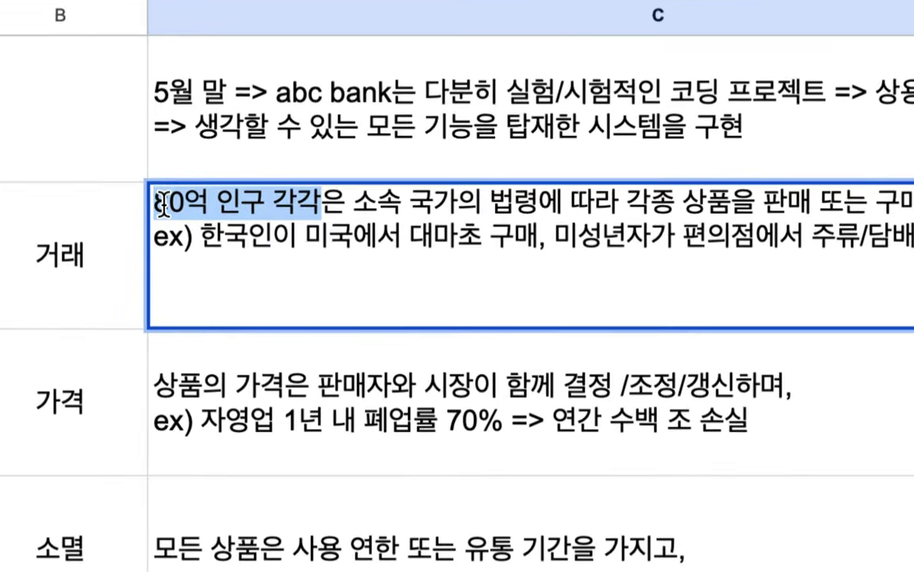
left_click_drag(179, 200, 153, 204)
left_click(187, 205)
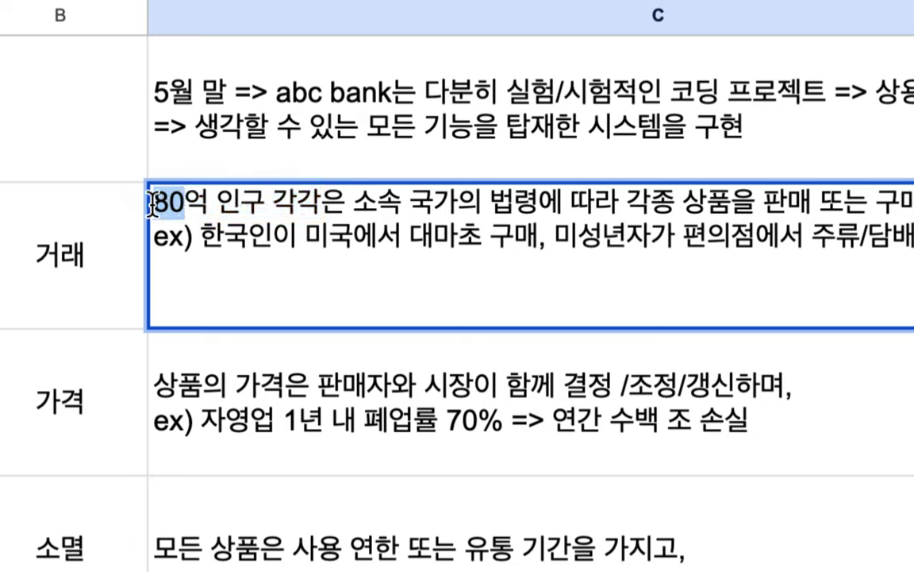
type("75")
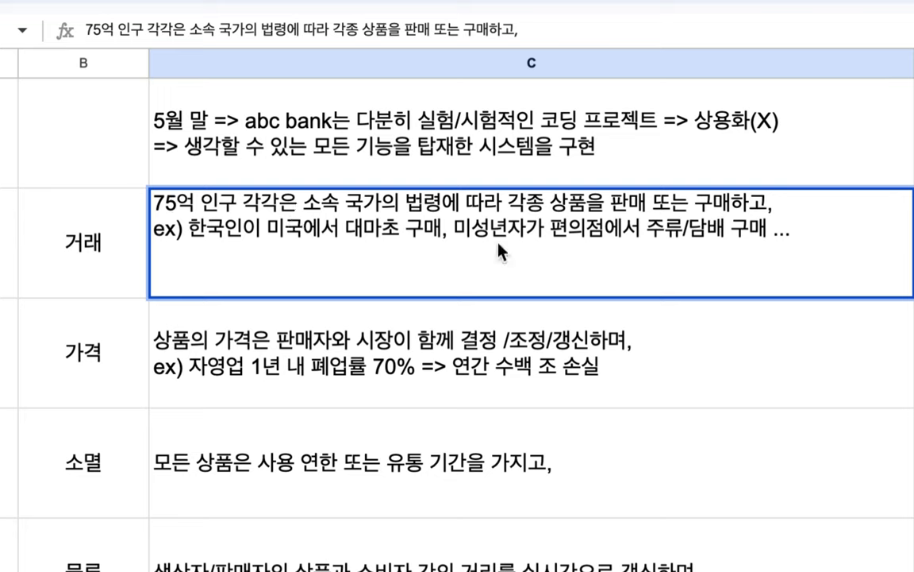
- Append a blank line and a new line "=> 수조 원" to the end of cell C3
left_click(786, 203)
left_click(793, 230)
key("alt+Return")
key("alt+Return")
type("=> ")
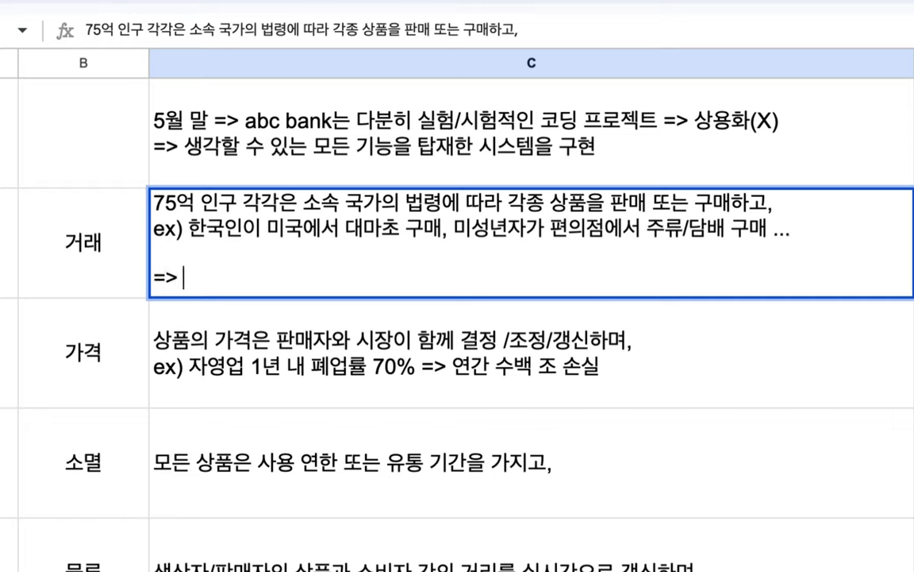
type("수조 위")
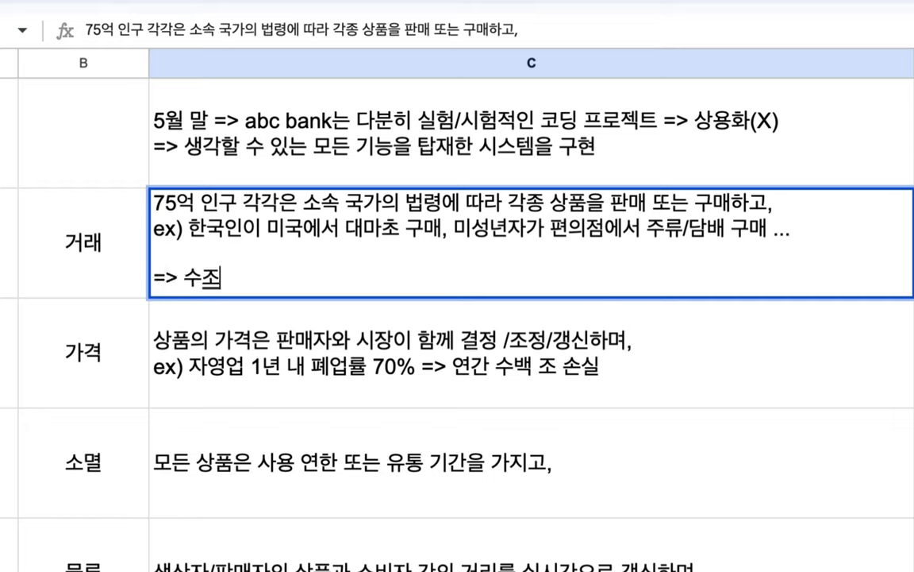
type("ㄴ")
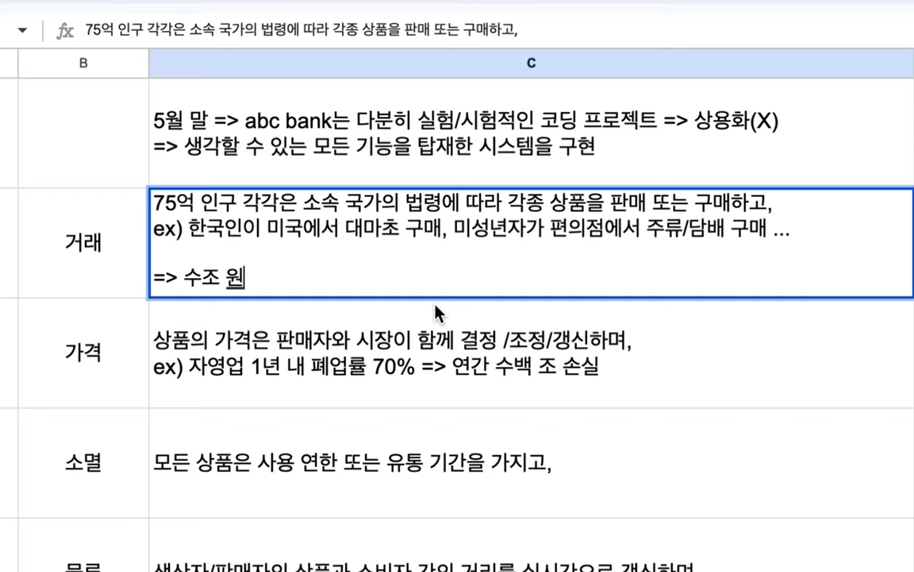
- Insert "Server cluster =>" before "수조 원" in the last line of cell C3
left_click(196, 278)
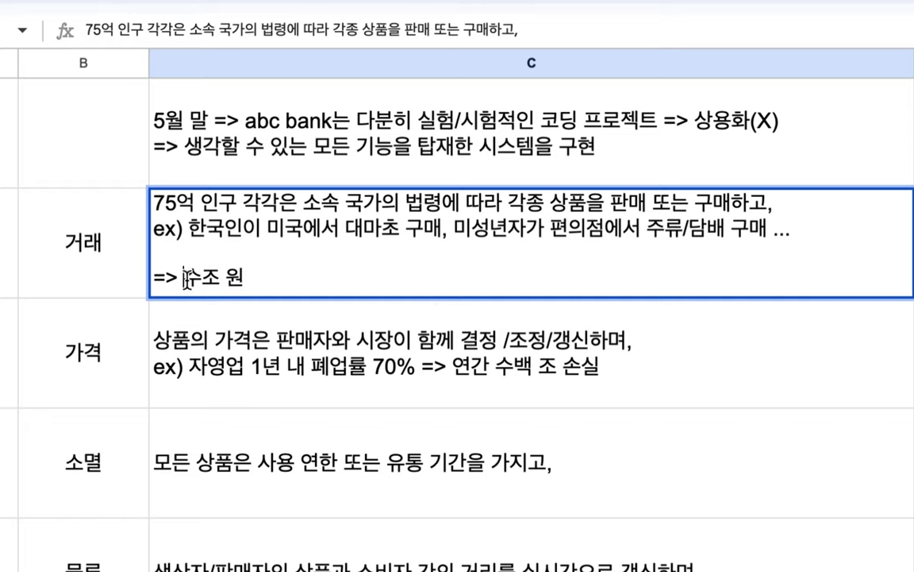
type("Servve")
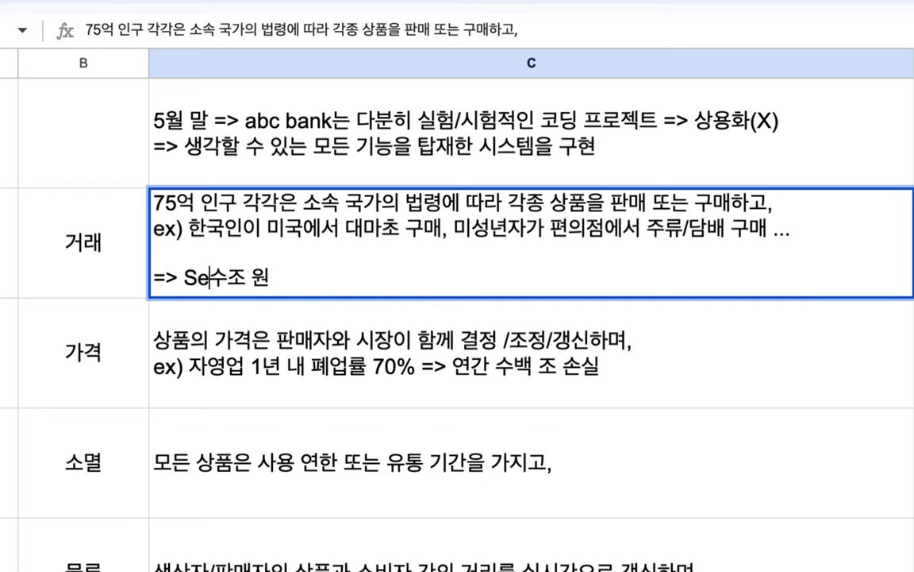
key("BackSpace")
key("BackSpace")
type("er cluster")
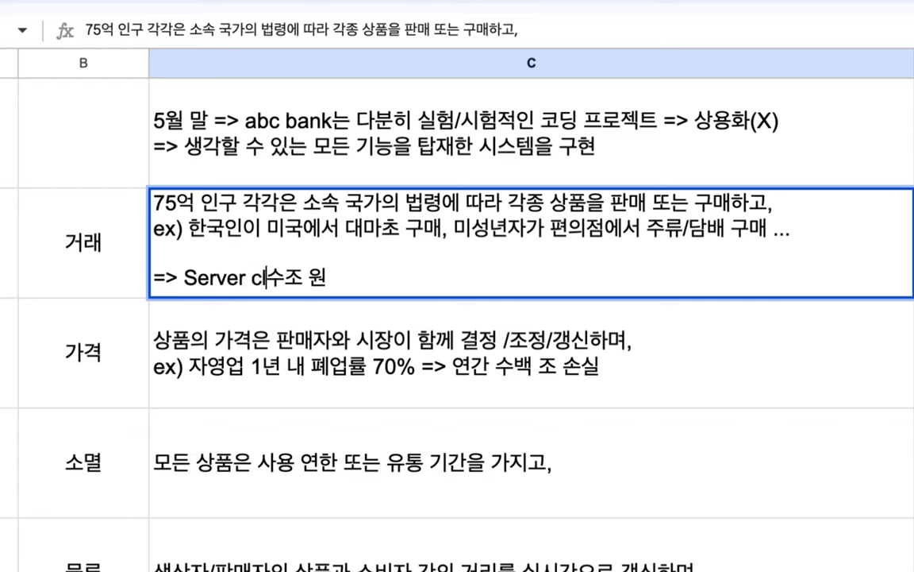
type(" =>")
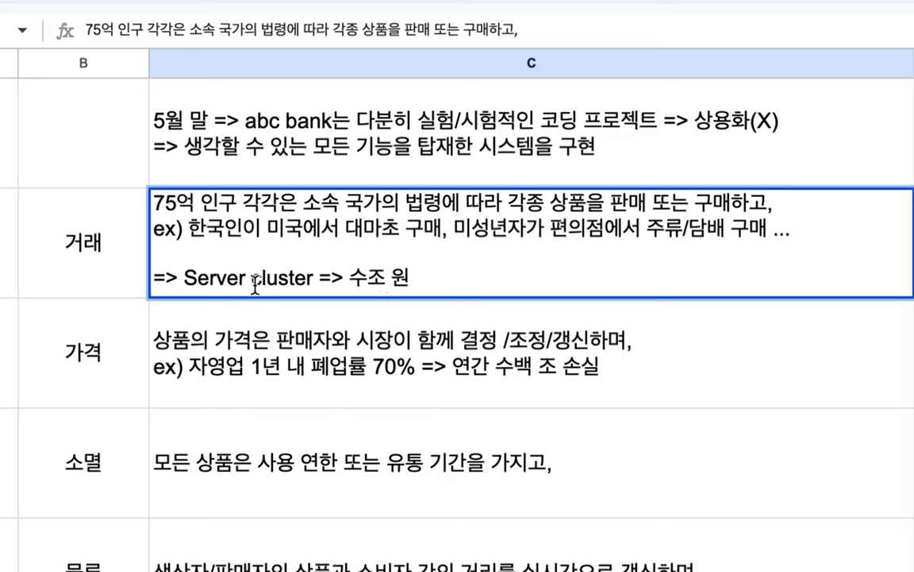
- Extend the last line of cell C3 with "=> 1/1,000 이하로 줄일 방안을 도출"
left_click(414, 277)
type("=> 1/1,000 이하로 줄일 방안")
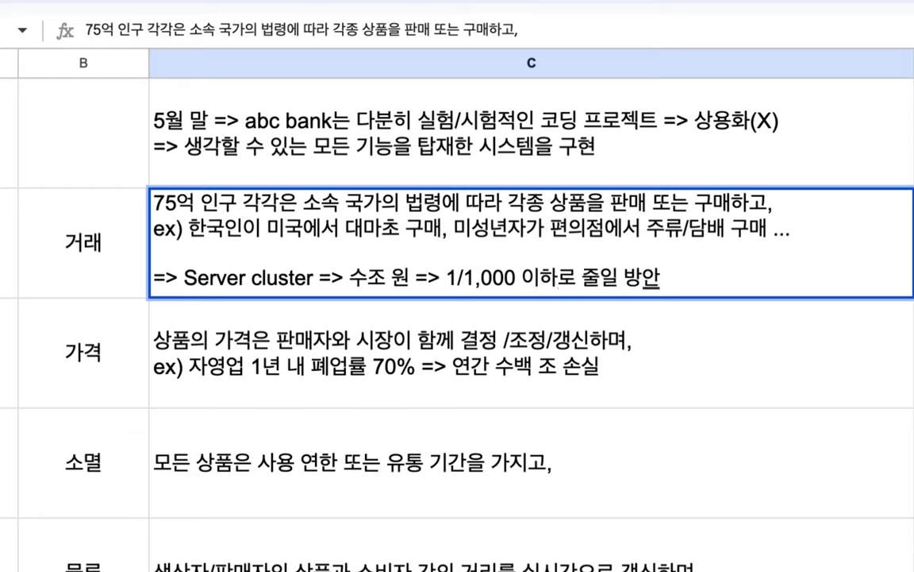
type("을 도출")
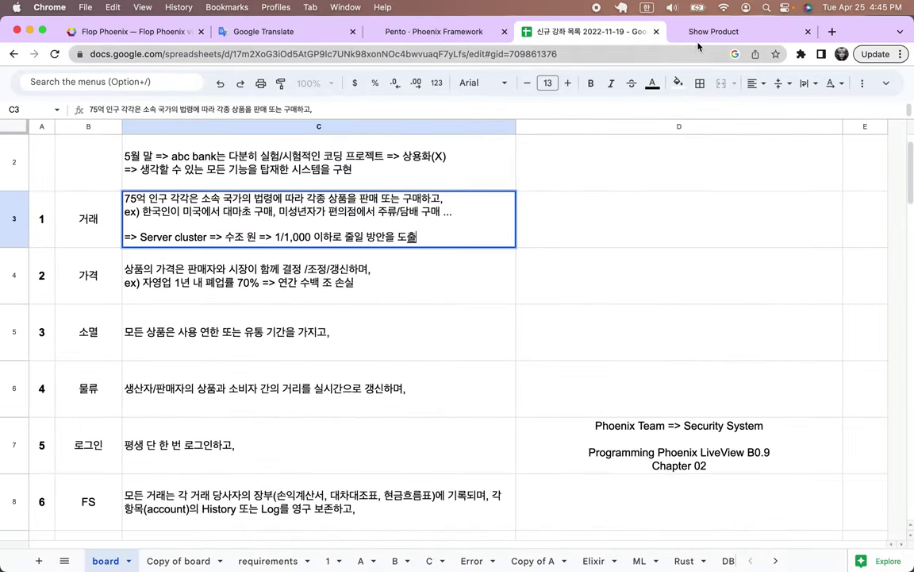
- Switch to the Show Product page and look over the 고기 국수 product's details
left_click(714, 33)
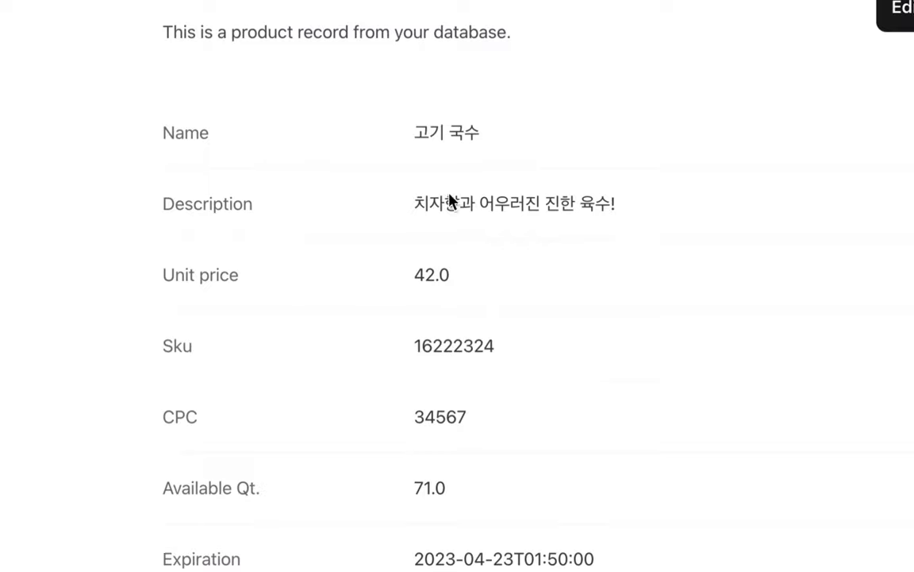
scroll(433, 349, "up", 3)
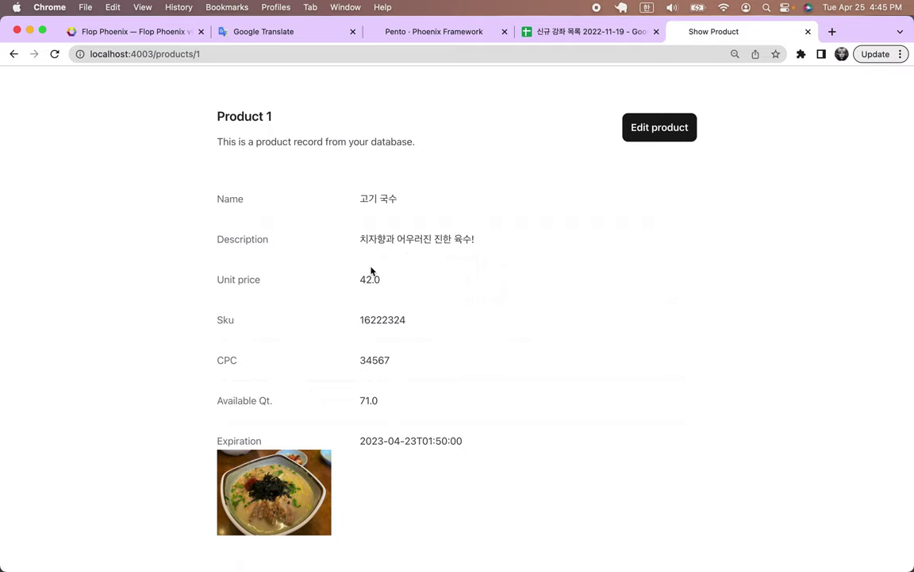
scroll(388, 199, "up", 2)
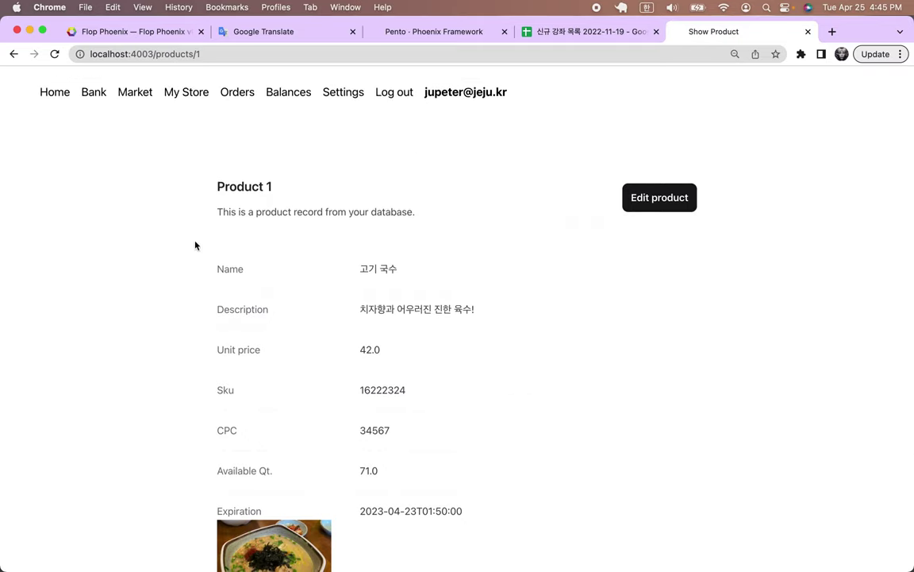
scroll(308, 270, "down", 1)
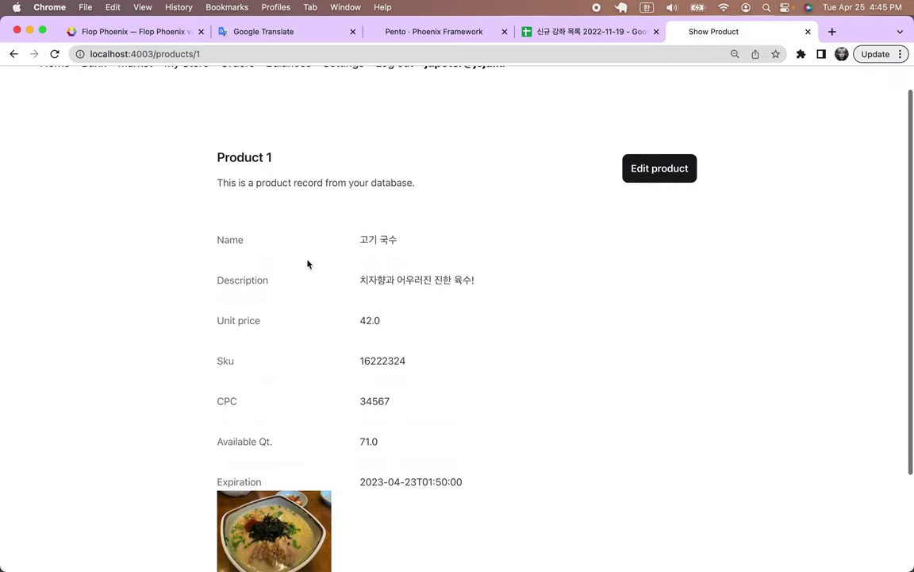
- Return to the 신규 강좌 목록 2022-11-19 spreadsheet and replace "소속 국가의" in cell C3 with "국적과 해당 국가의"
left_click(568, 34)
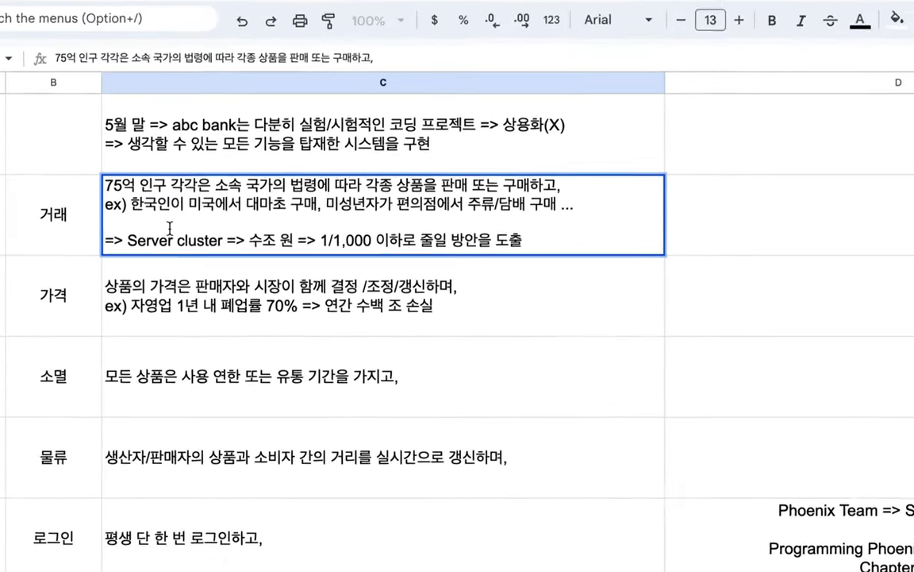
left_click_drag(161, 176, 384, 175)
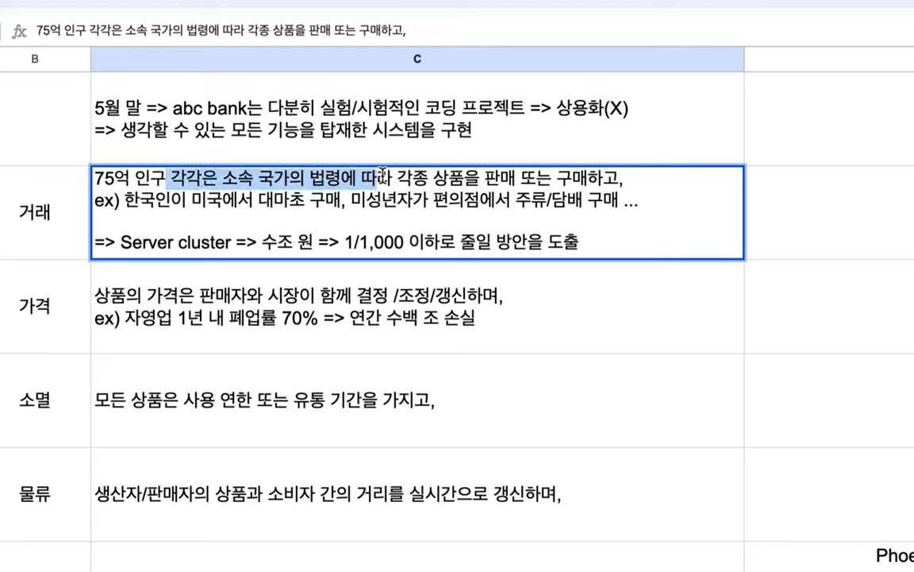
left_click(271, 176)
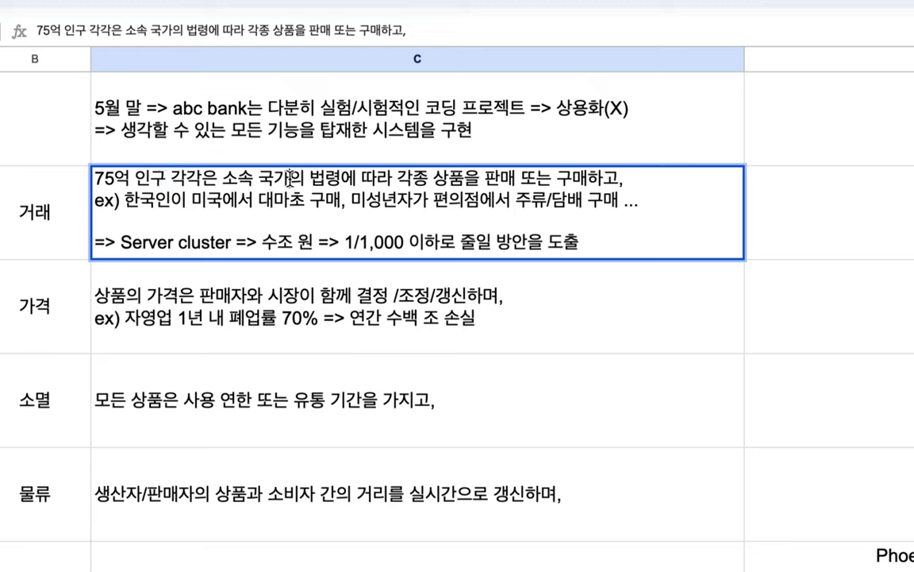
key("BackSpace")
key("BackSpace")
key("BackSpace")
key("BackSpace")
key("BackSpace")
type("국적")
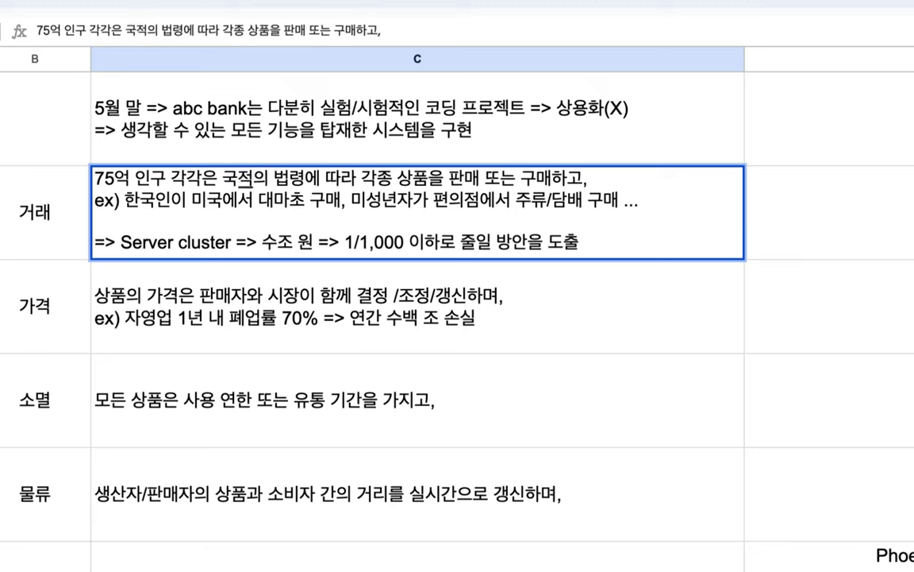
key("BackSpace")
type("과 희당 국가의")
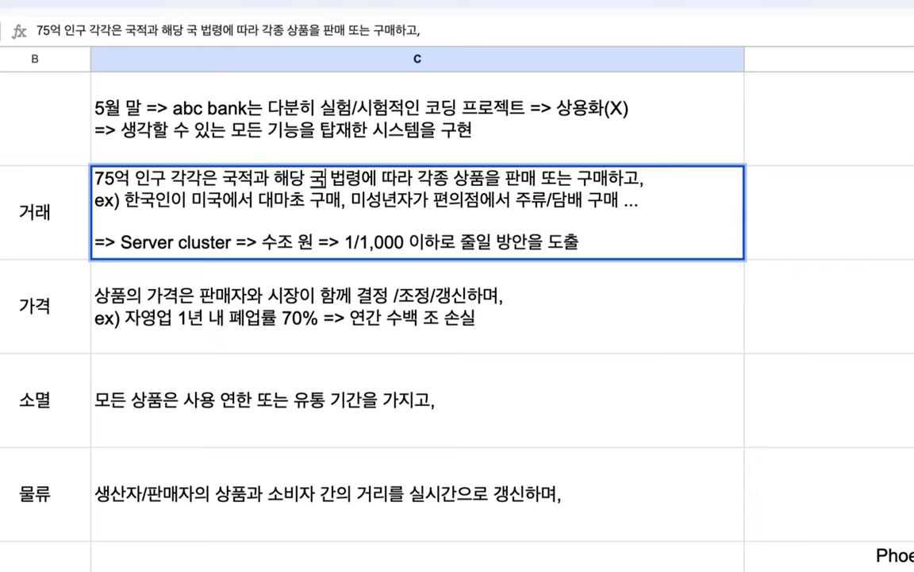
- Highlight the phrase on selling or buying goods in cell C3, and the example of buying "대마초" below it
left_click_drag(447, 179, 619, 183)
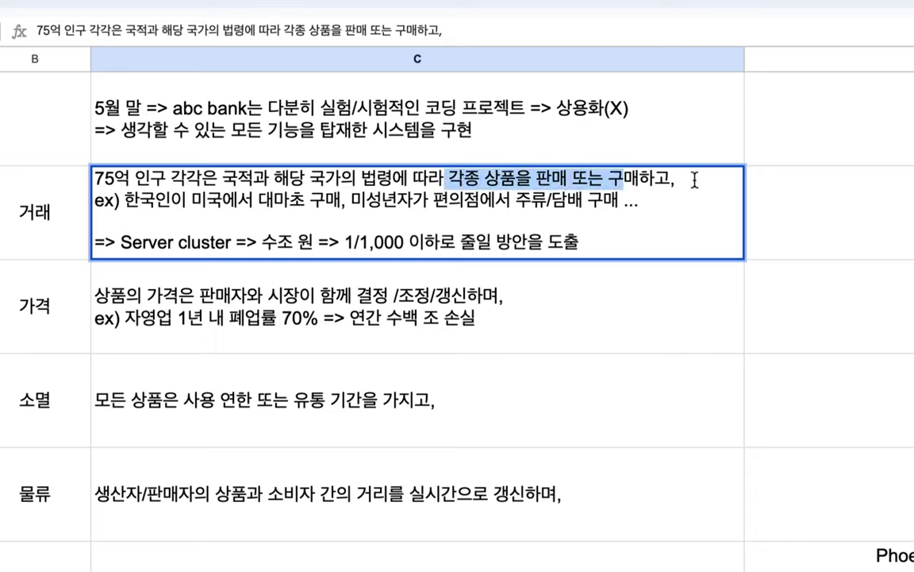
left_click(208, 203)
left_click_drag(230, 205, 295, 202)
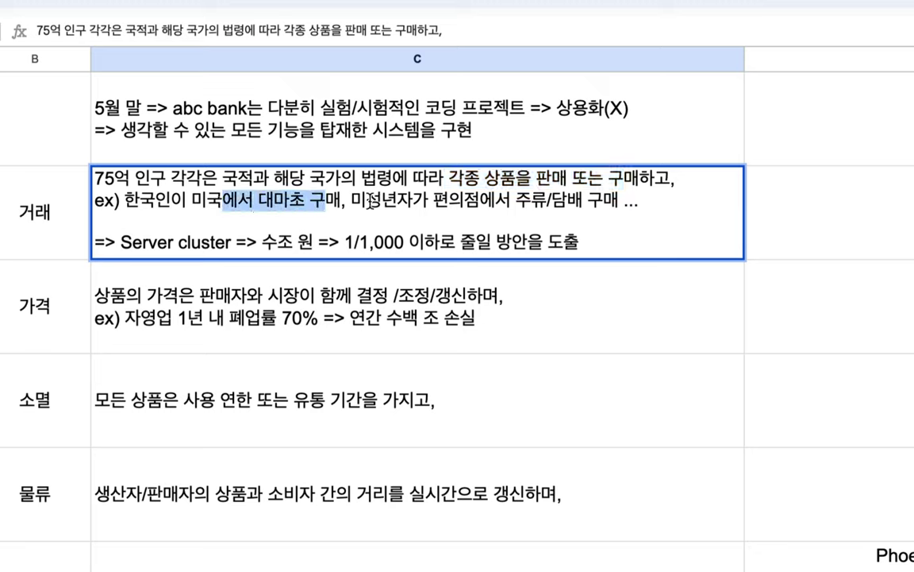
- Insert "한국" before both "미성년자가" and "편의점에서" in cell C3, and highlight the text from "국적과" to the end of the example
left_click(330, 200)
type("한국")
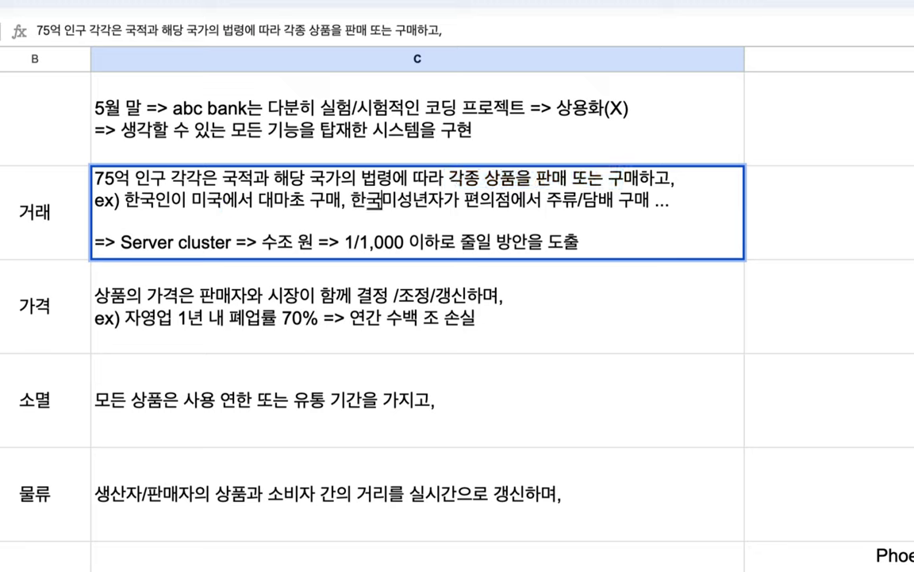
left_click(477, 198)
type("한국")
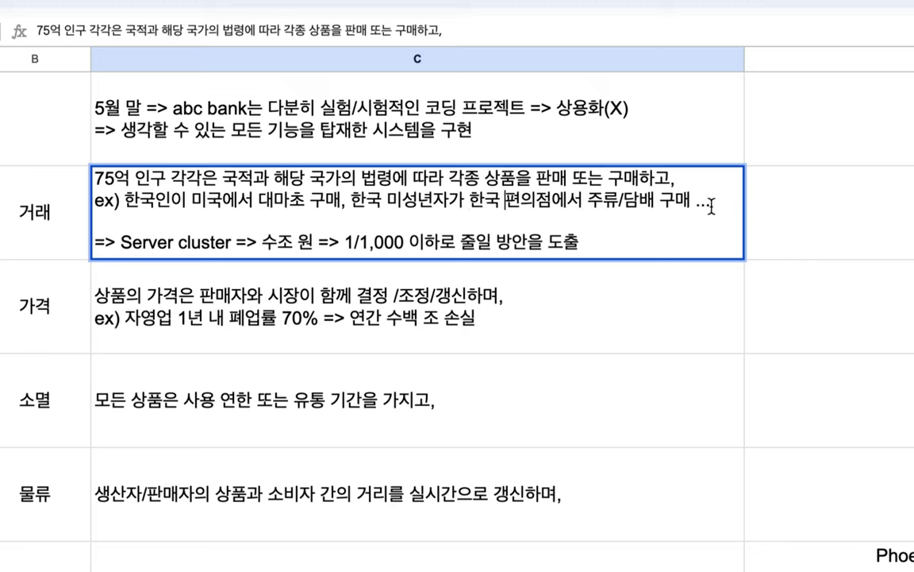
left_click_drag(712, 203, 211, 180)
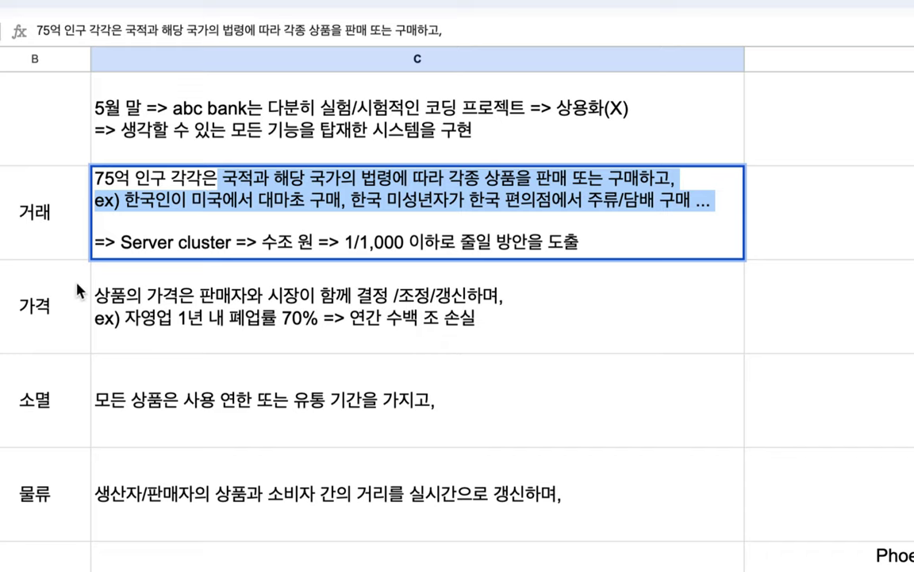
- Open the 가격 row's description in cell C4 and highlight the phrase starting at "판매자와 시장이 함께 결정"
left_click(61, 332)
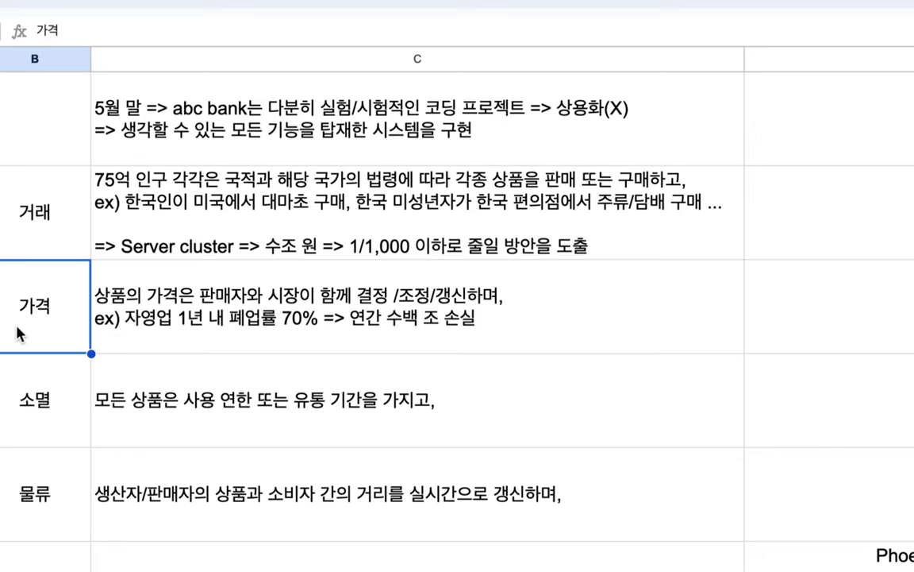
double_click(156, 318)
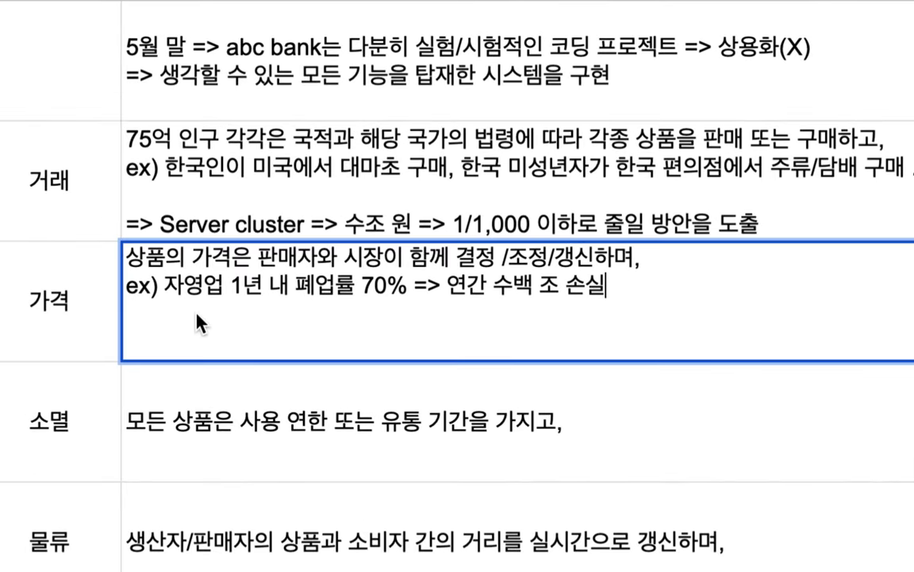
left_click_drag(258, 258, 616, 259)
left_click(648, 260)
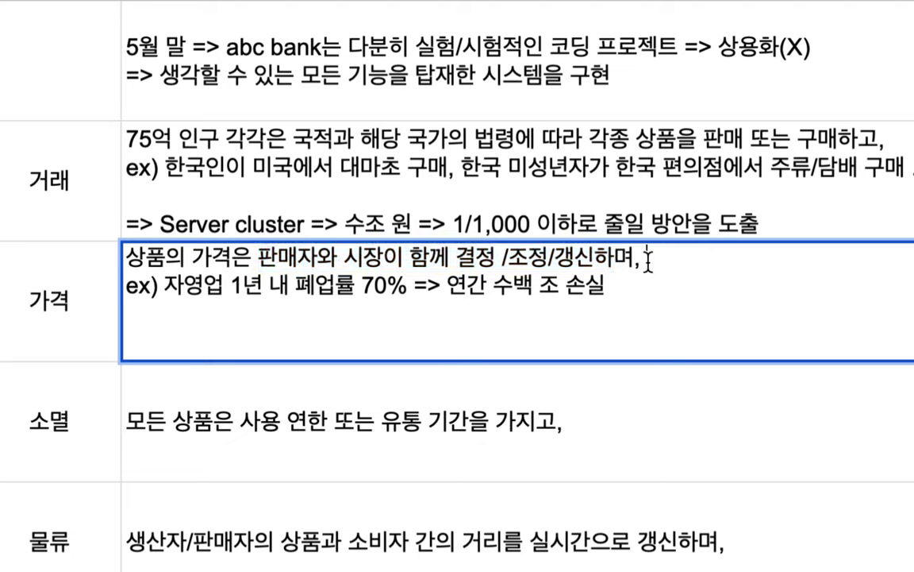
- Insert the line "사업자가 상품의 종류, 가격, 언제...등을 결정 =>" above the self-employment example in cell C4
key("alt+Return")
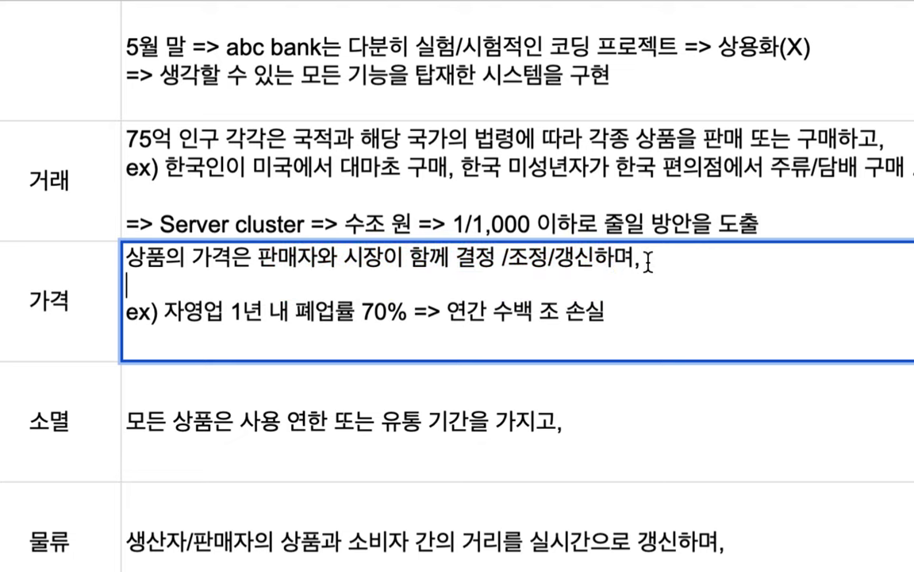
type("사업자가 생")
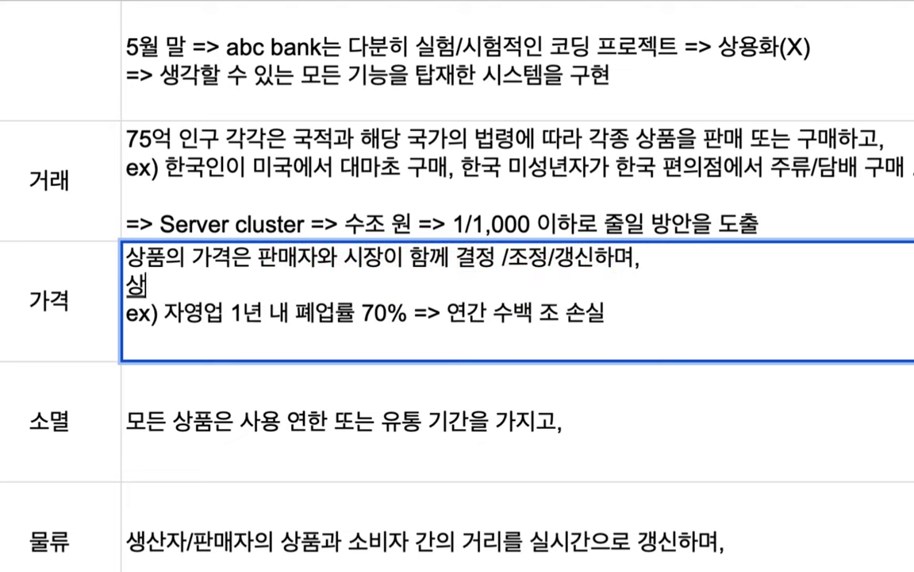
type("품의 종류")
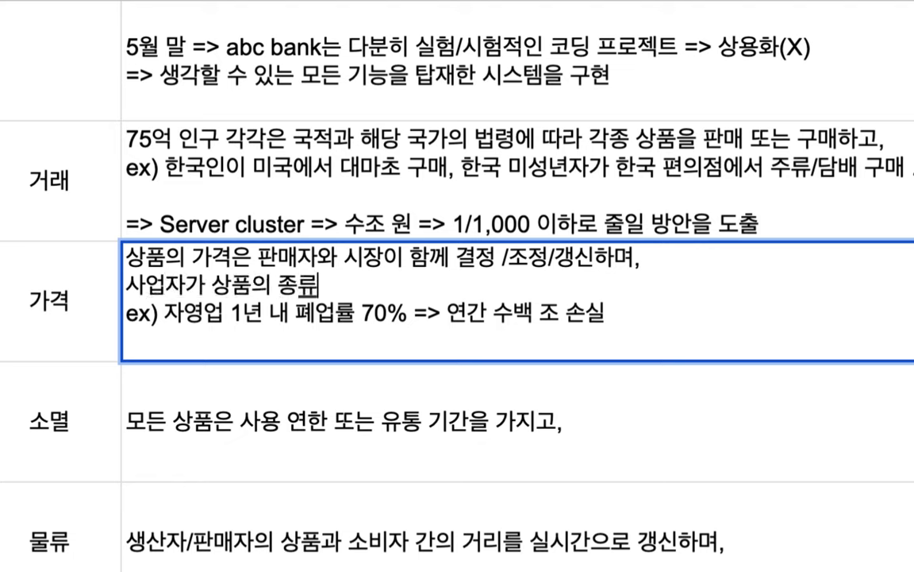
type(", 가격")
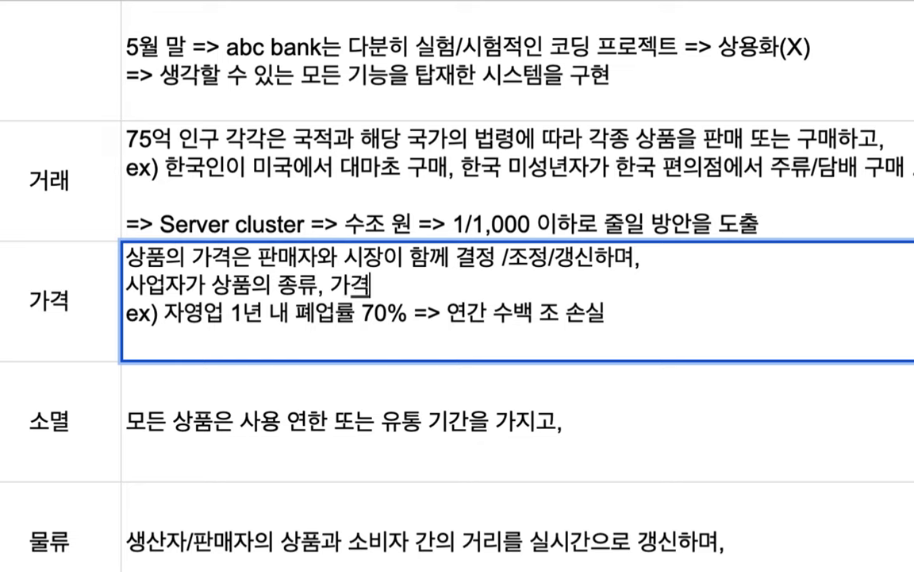
type(", 언제...")
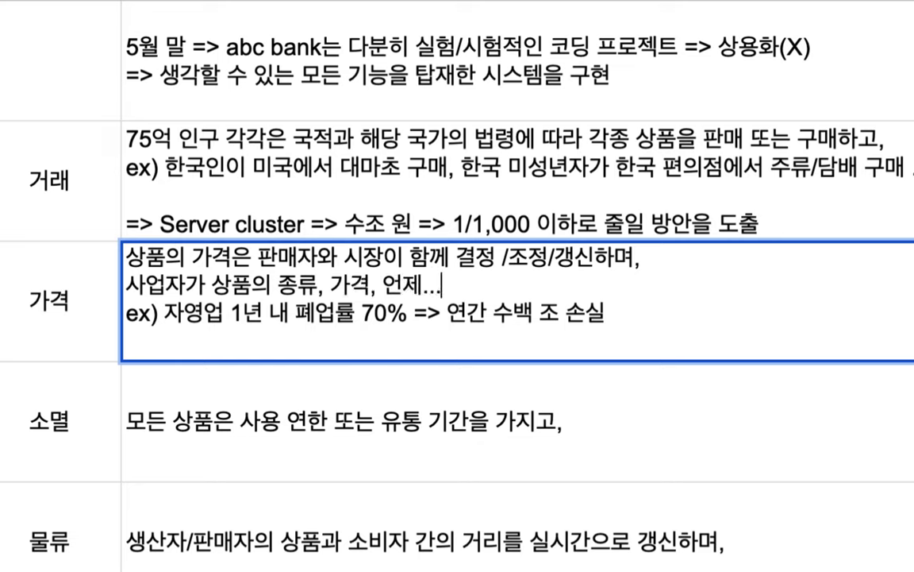
type("등을 결정 =>")
- Highlight "자영업 1년 내 폐업률 70%" and "연간 수백 조 손실" in turn in cell C4's example
left_click_drag(167, 312, 406, 316)
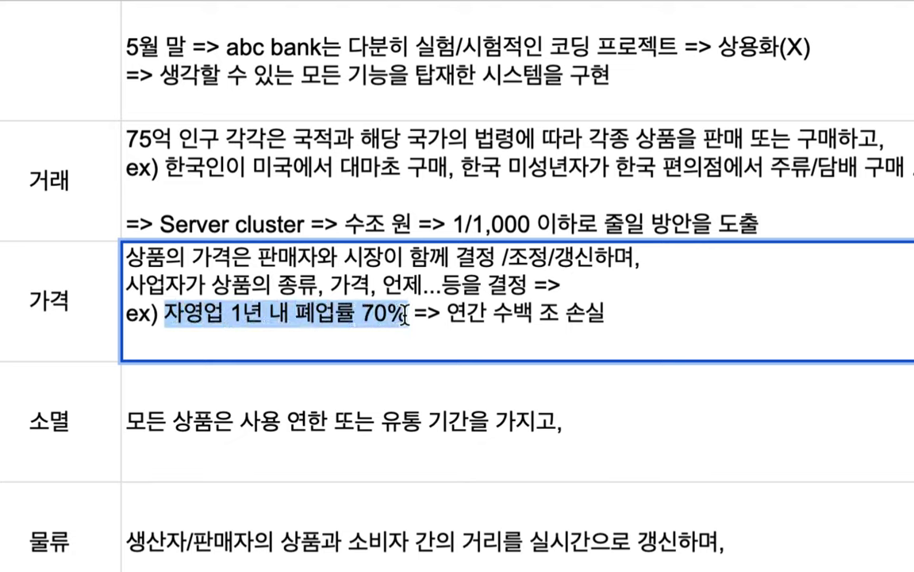
left_click(415, 316)
left_click_drag(363, 316, 397, 318)
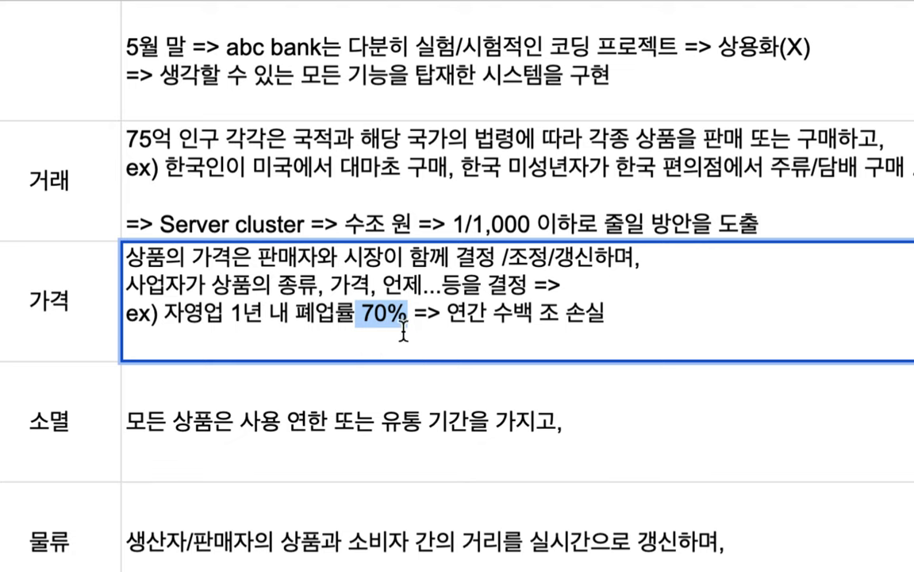
left_click(416, 322)
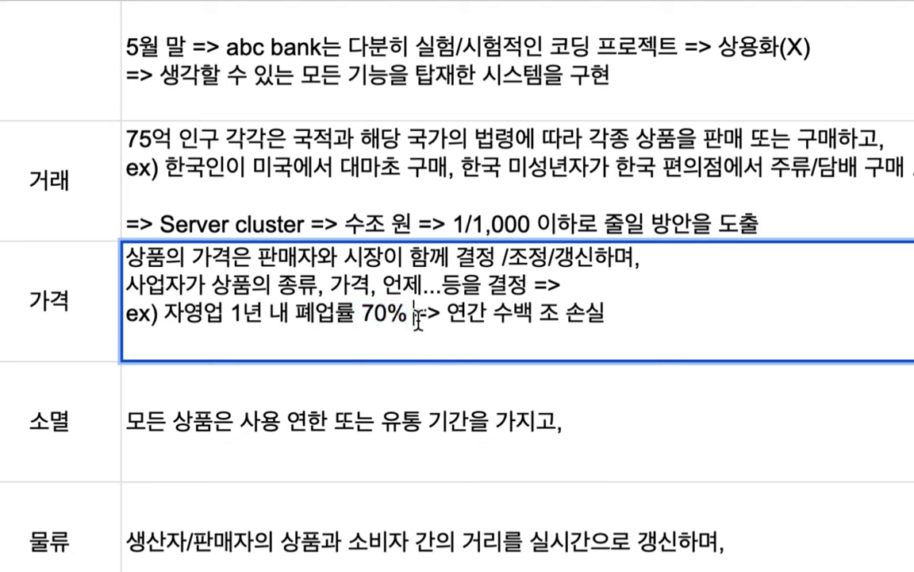
left_click_drag(164, 316, 406, 320)
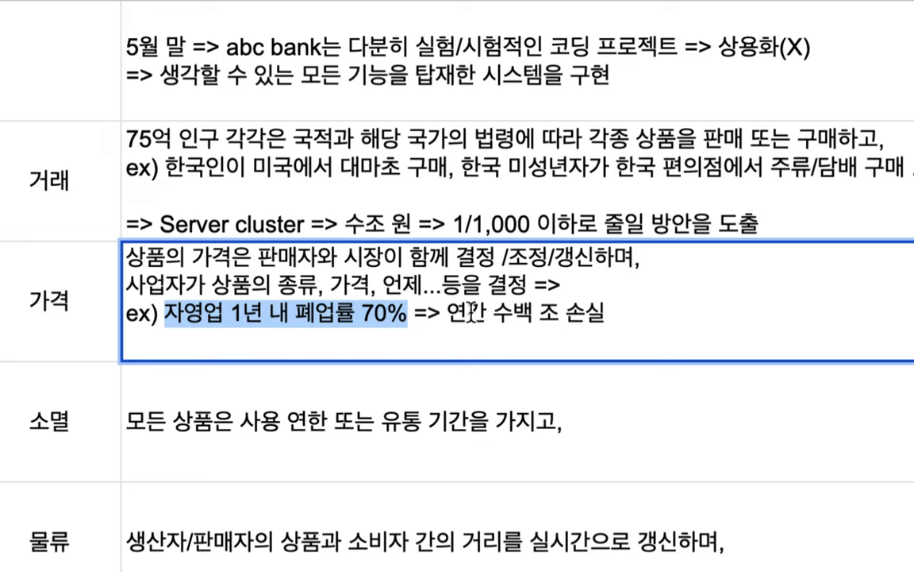
left_click_drag(446, 314, 636, 319)
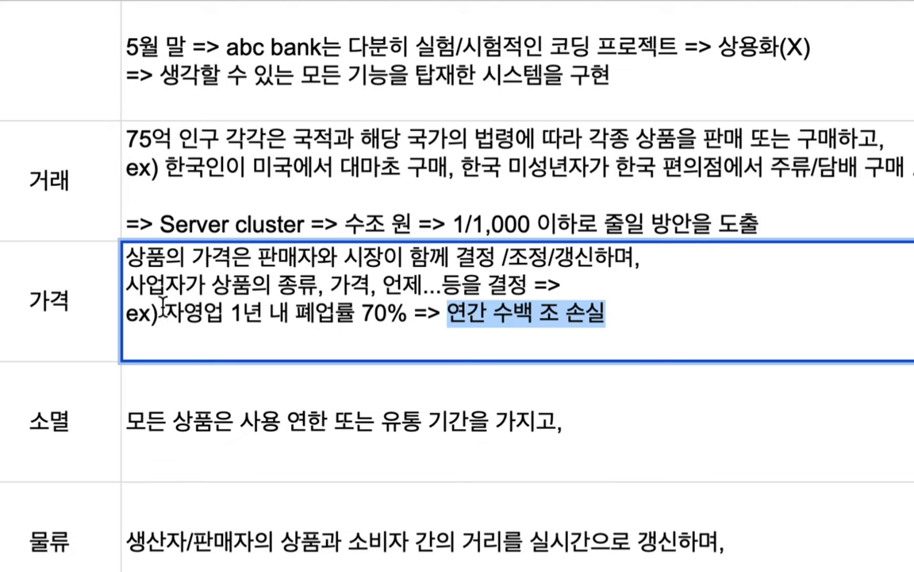
- Move "ex)" to the start of the 사업자가 line in cell C4 and join the 자영업 line onto its end
left_click_drag(163, 316, 126, 316)
key("ctrl+x")
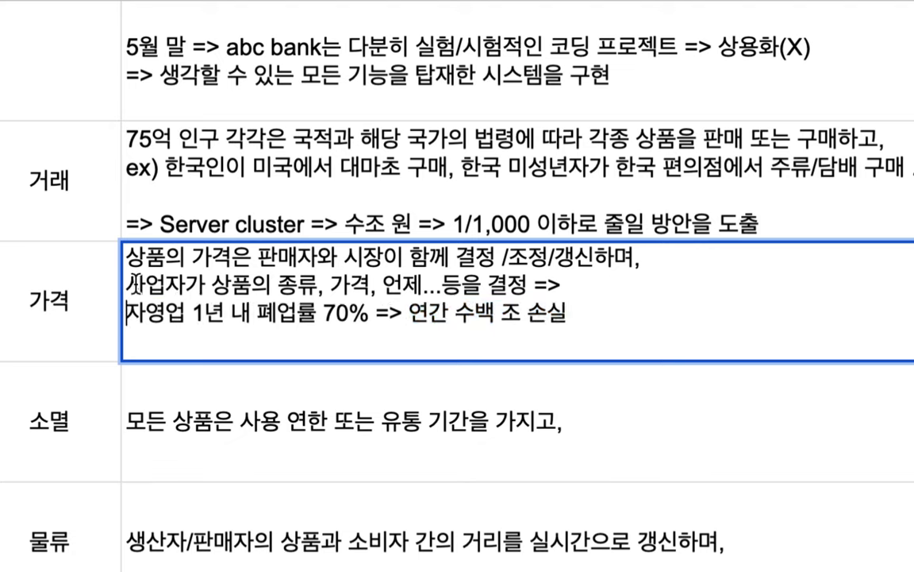
left_click(126, 283)
key("ctrl+v")
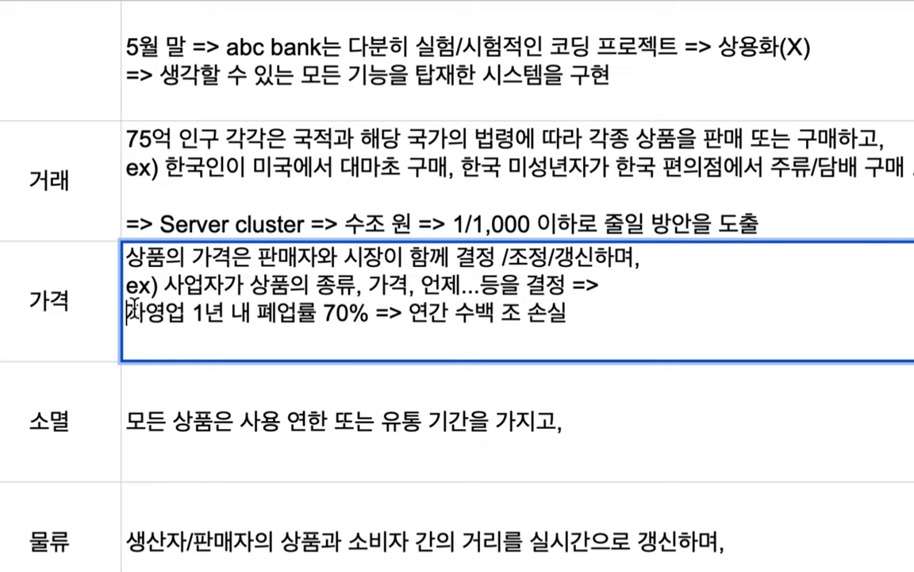
left_click(129, 310)
key("BackSpace")
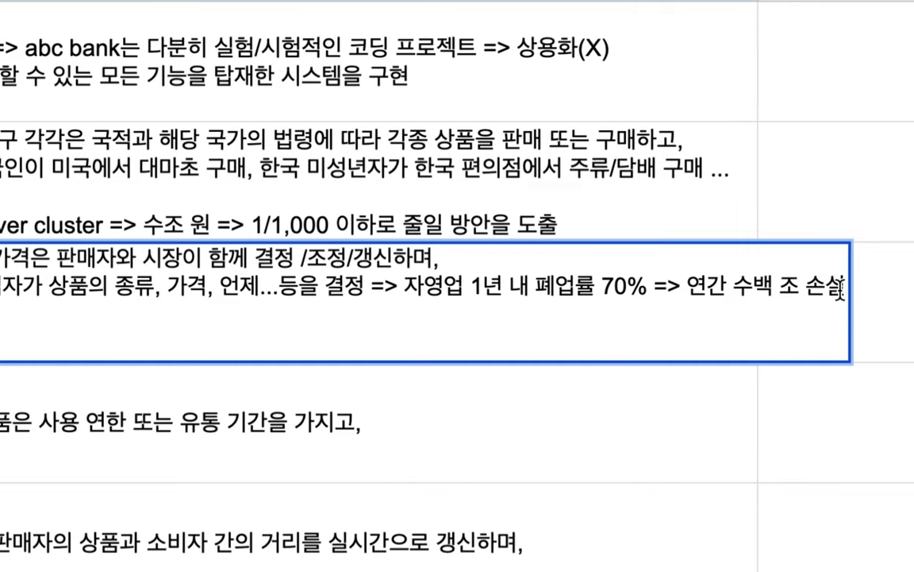
- Add a new line at the end of cell C4 reading "1) 가능성이 없는 사업을 애초에 시작할 수 없고, 2)"
left_click(839, 290)
key("alt+Return")
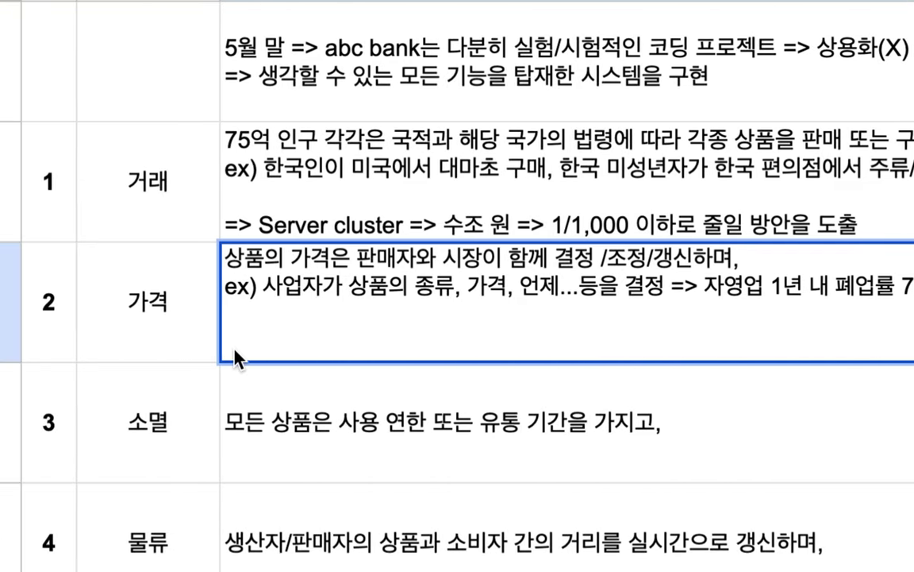
type("1) ")
type("가능ㅅ")
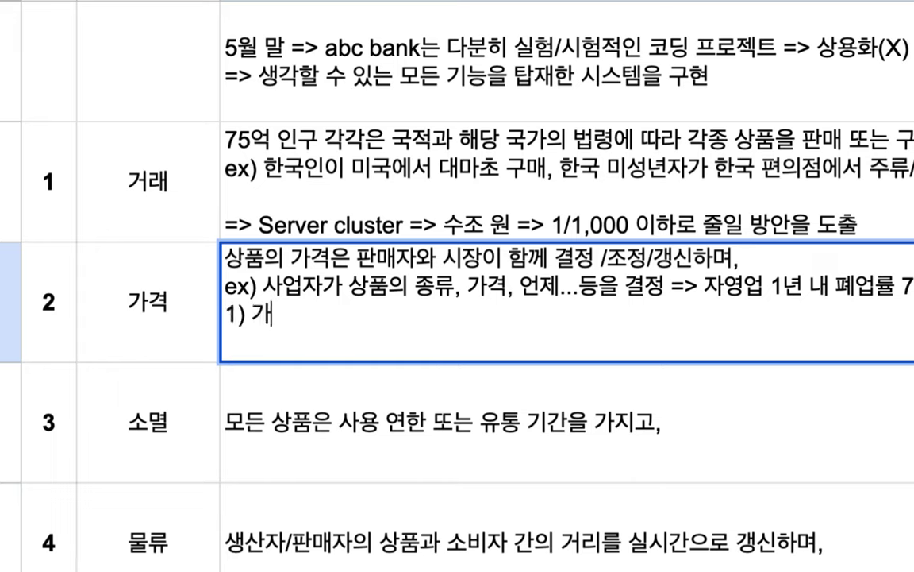
type("성이 없는 ")
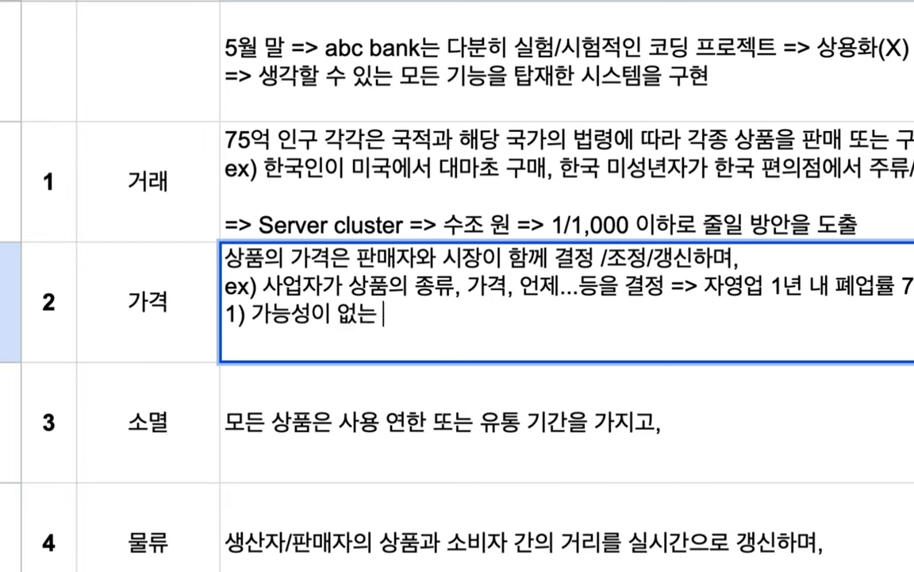
type("사업을 애초에")
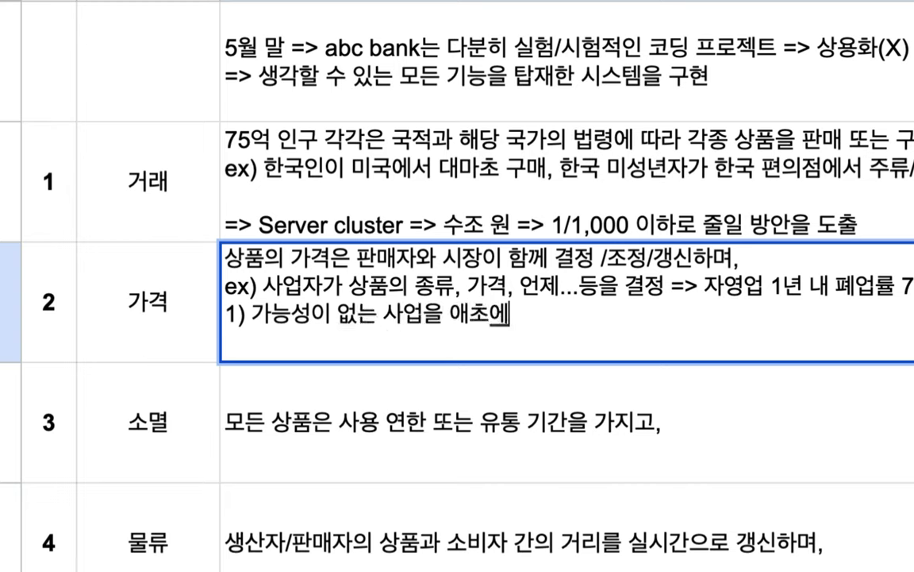
type(" 시잭할 수 업")
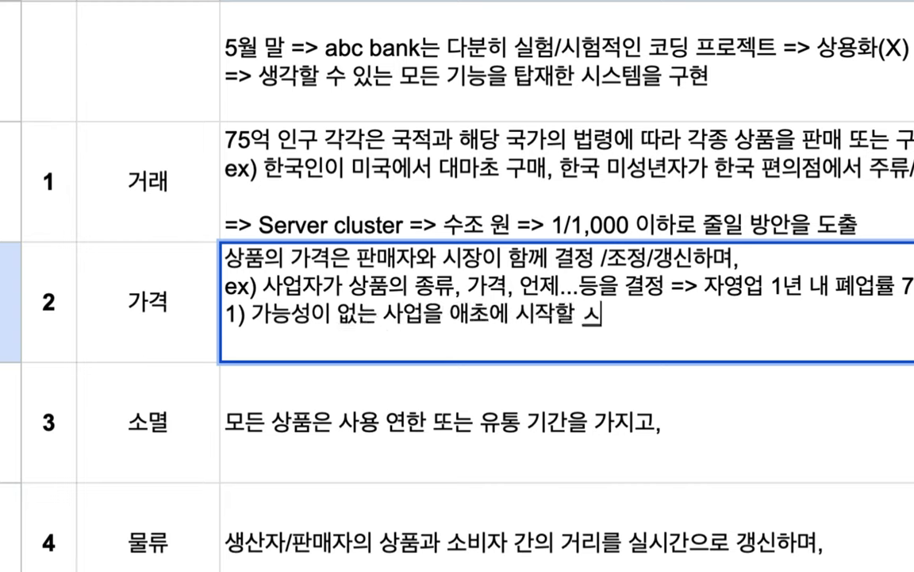
type("없고, 2)")
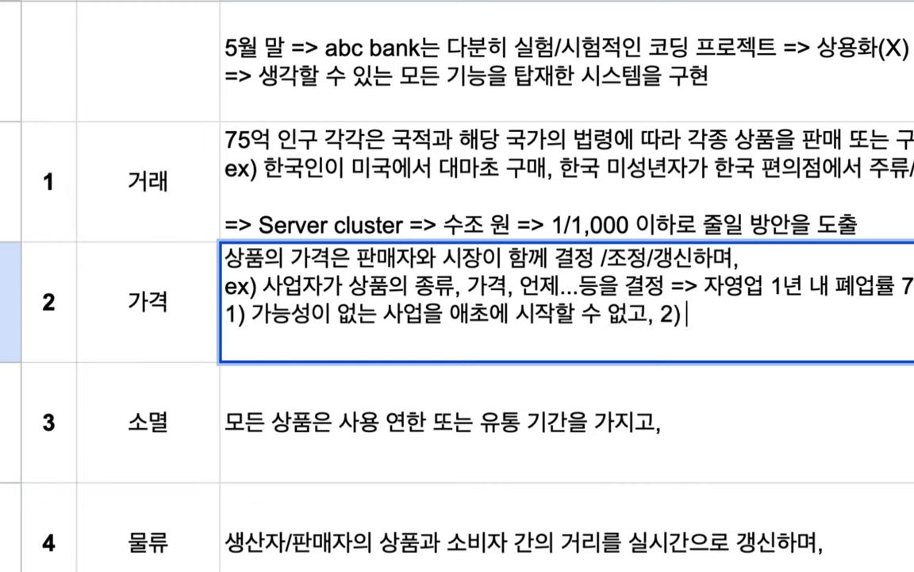
- Complete point 2) in cell C4 with "가격 등을 시스템이 함께 결정"
type(" 가격 등을")
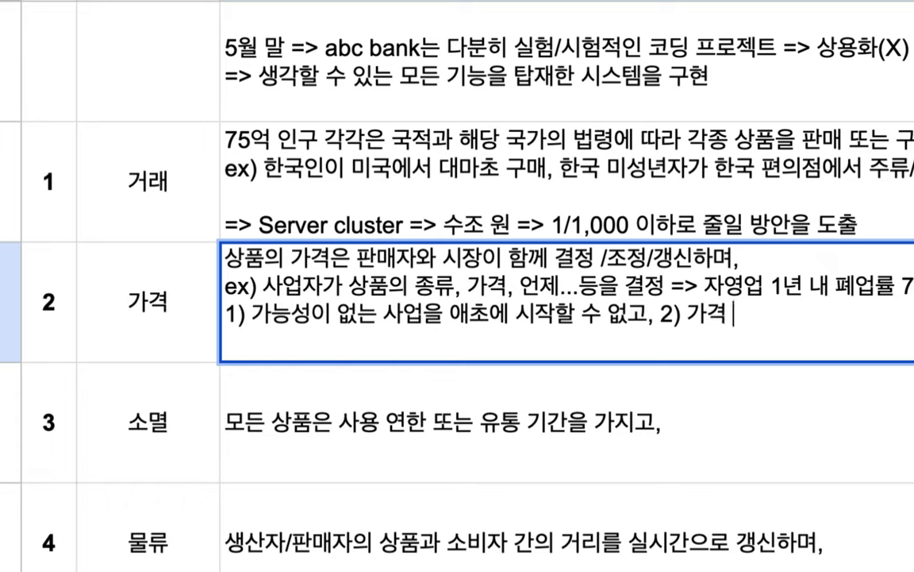
type(" 시스템이")
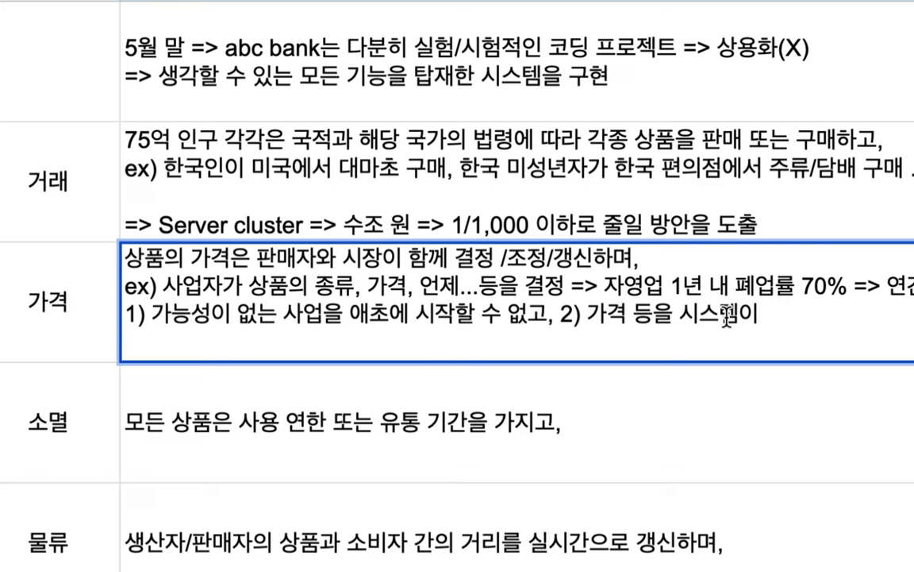
type(" 함ㄲ")
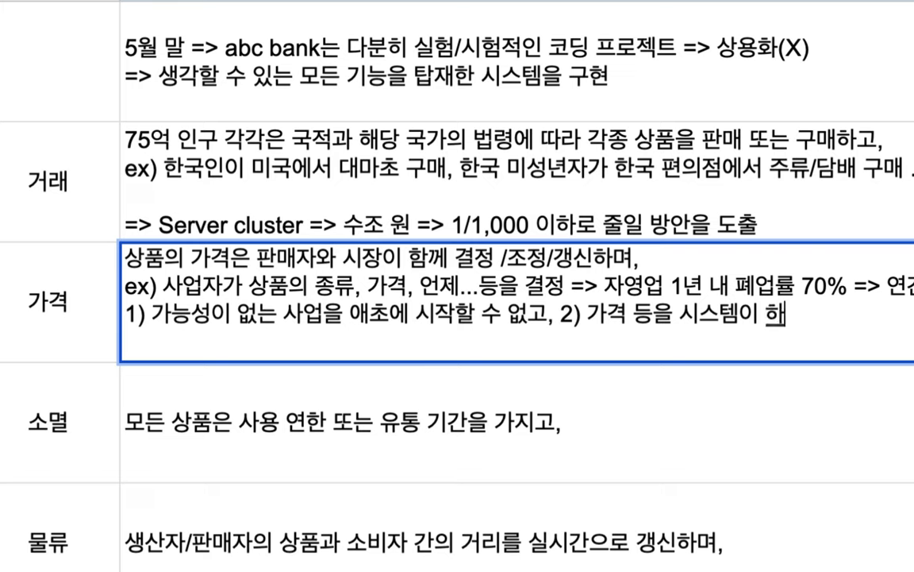
type("ㅔ 결정")
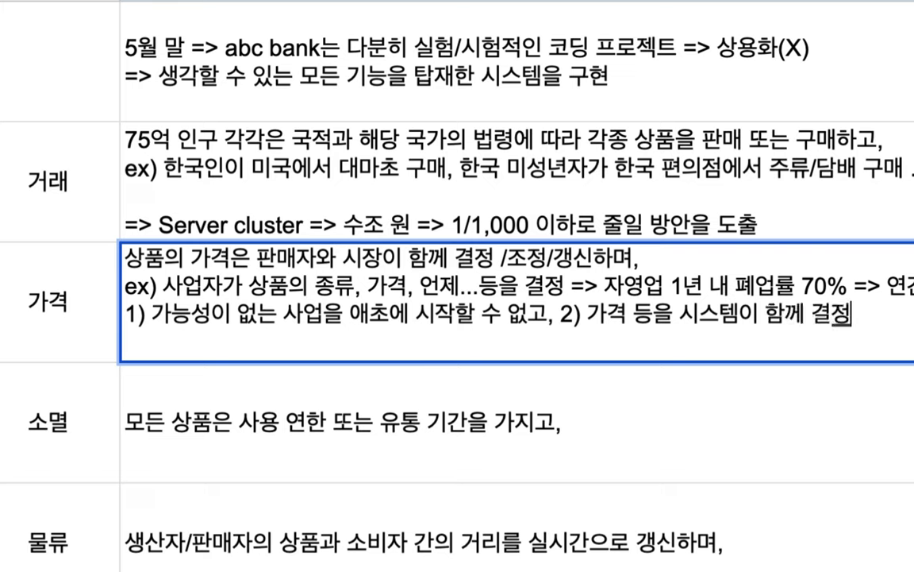
- Append ", 3) 경영 효율이 시스템이 함께 진작" to the numbered line in cell C4
type(", 3) 경영")
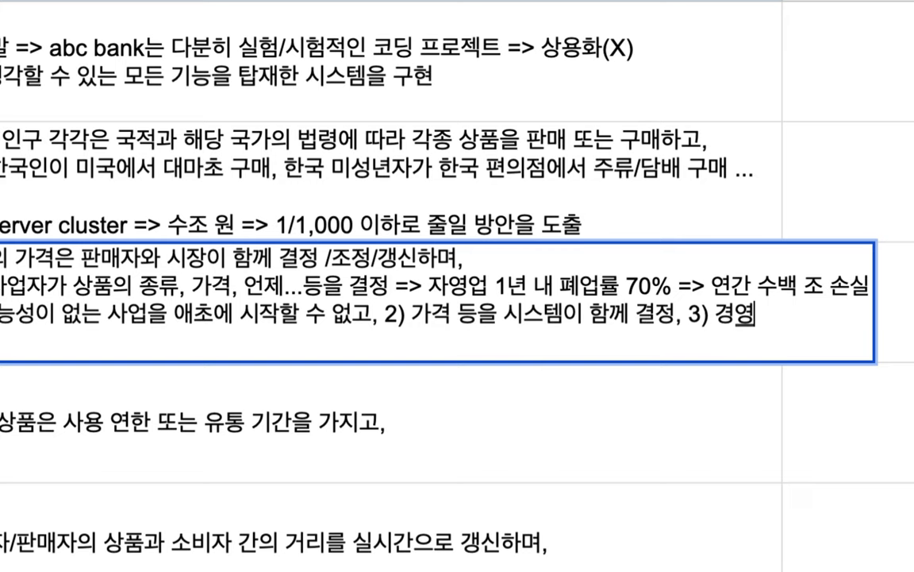
type("효율")
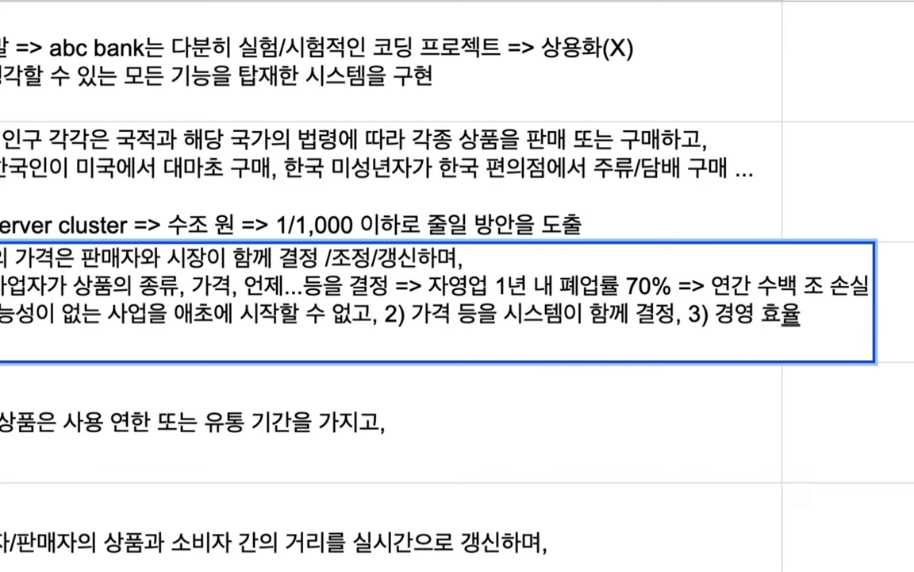
type("이 시")
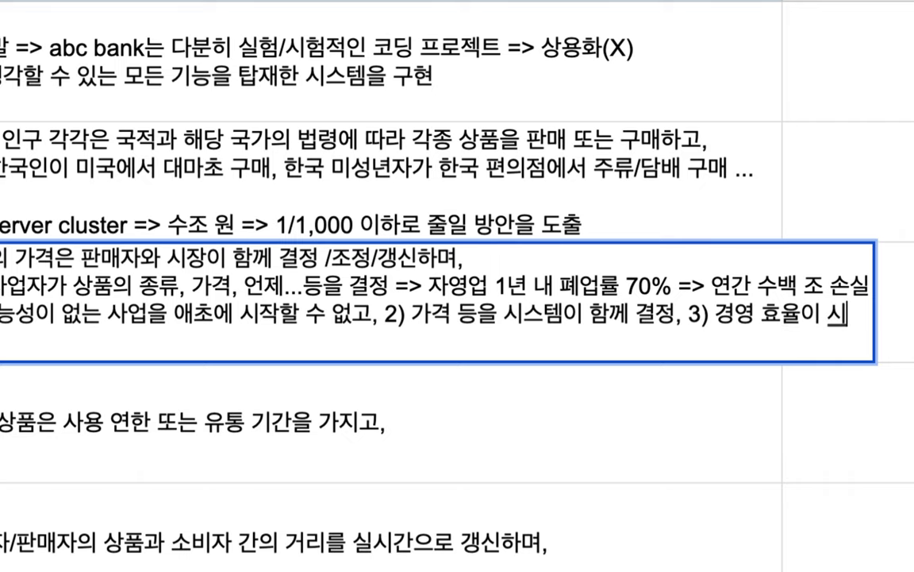
type("스템이 ")
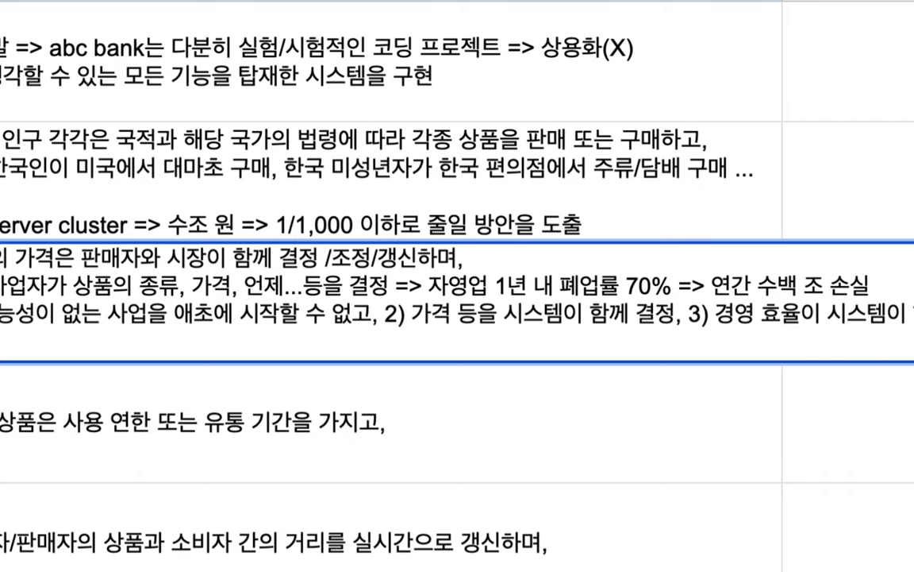
type("함께 진재")
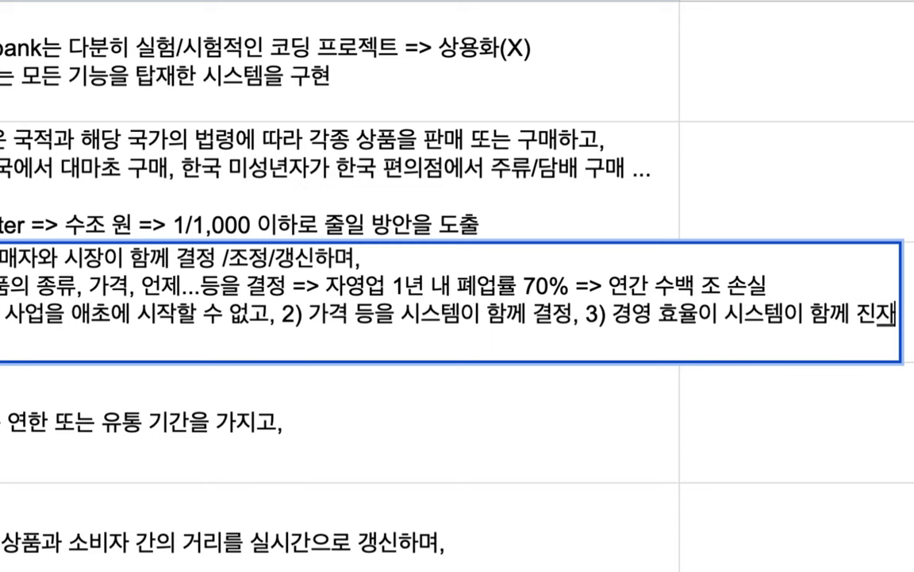
- Open cell C2 for editing and highlight "abc bank" in its project description
scroll(16, 278, "left", 5)
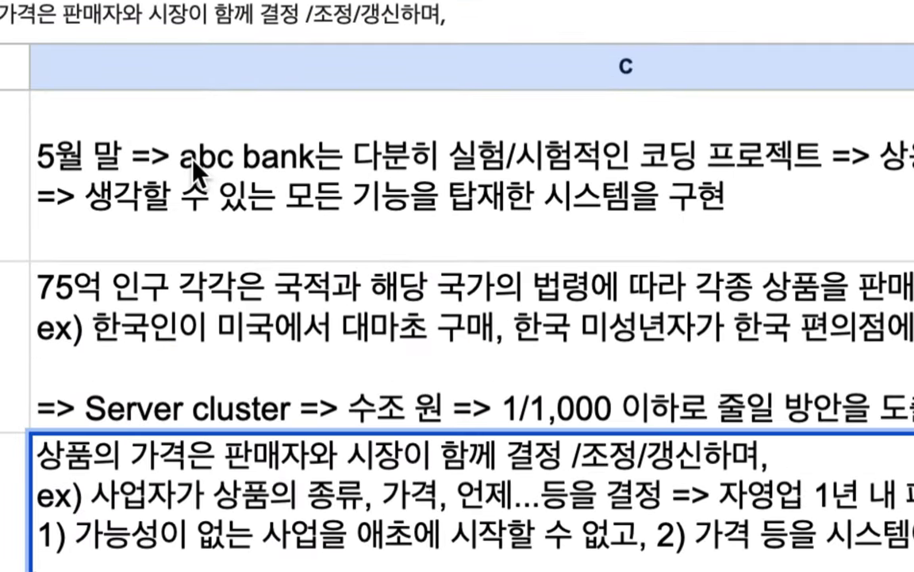
double_click(193, 157)
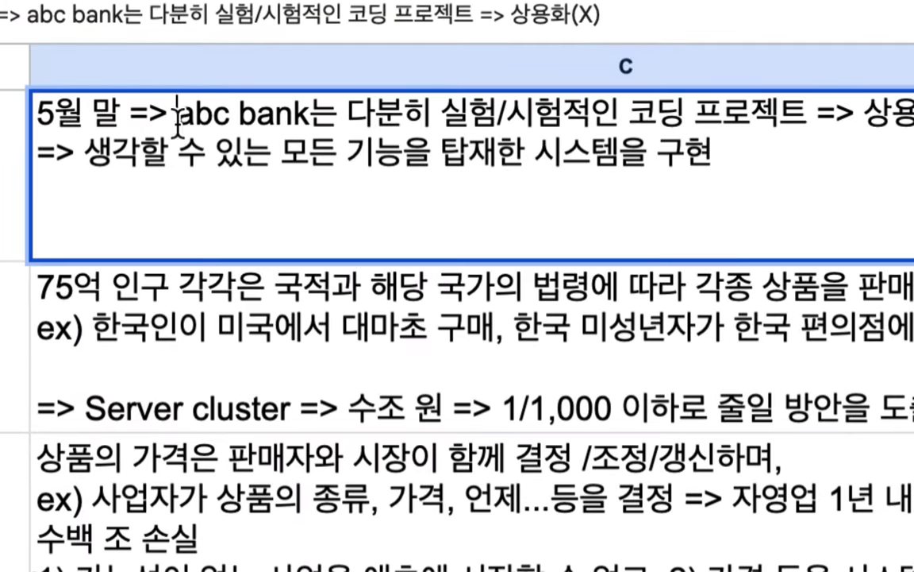
left_click_drag(177, 116, 310, 116)
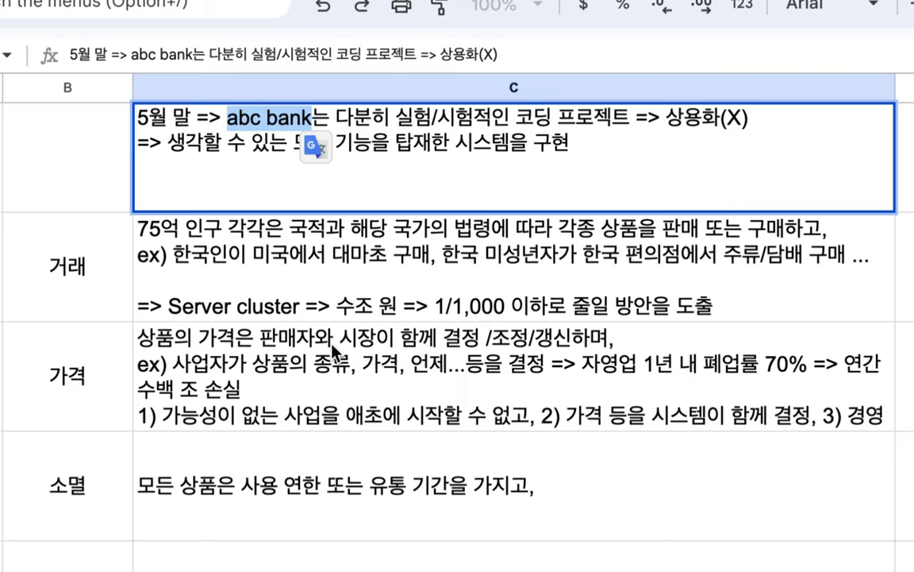
- Increase the height of row 4 to fit the whole 가격 description, and make row 3 taller as well
left_click(324, 366)
left_click(108, 387)
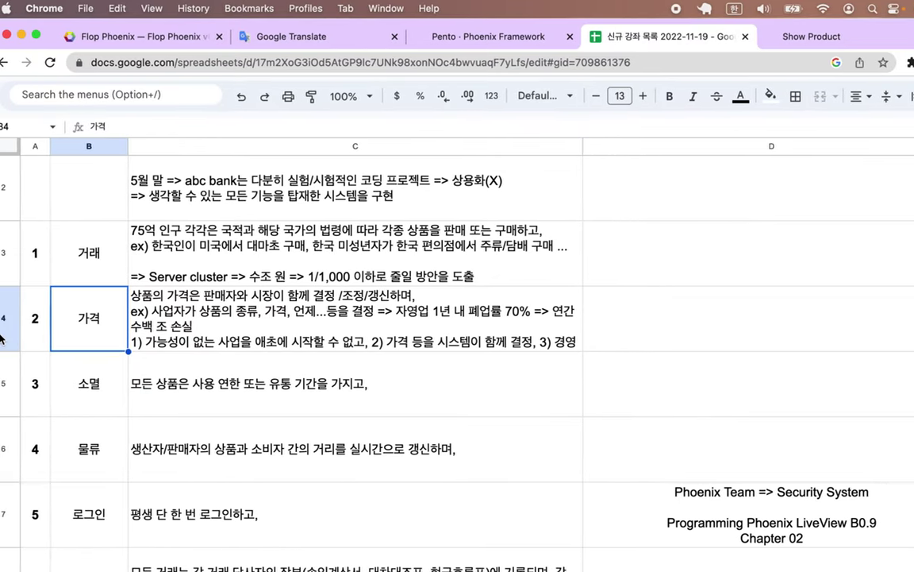
left_click_drag(14, 351, 20, 383)
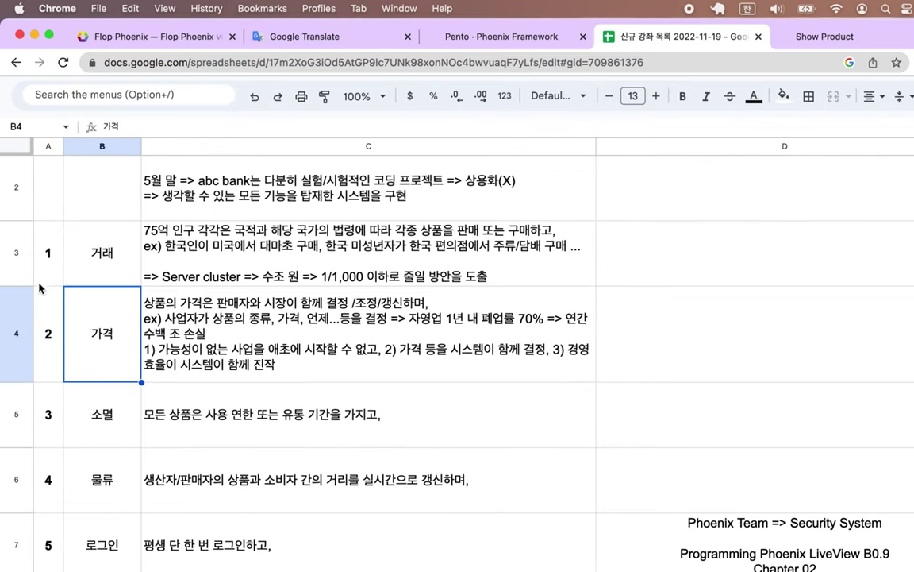
left_click(11, 270)
left_click_drag(13, 285, 16, 314)
- Select the 거래 and 가격 descriptions in C3:C4 for review, and move on to the 소멸 description in C5
left_click(187, 362)
left_click_drag(183, 286, 196, 361)
scroll(197, 361, "down", 1)
scroll(196, 361, "down", 1)
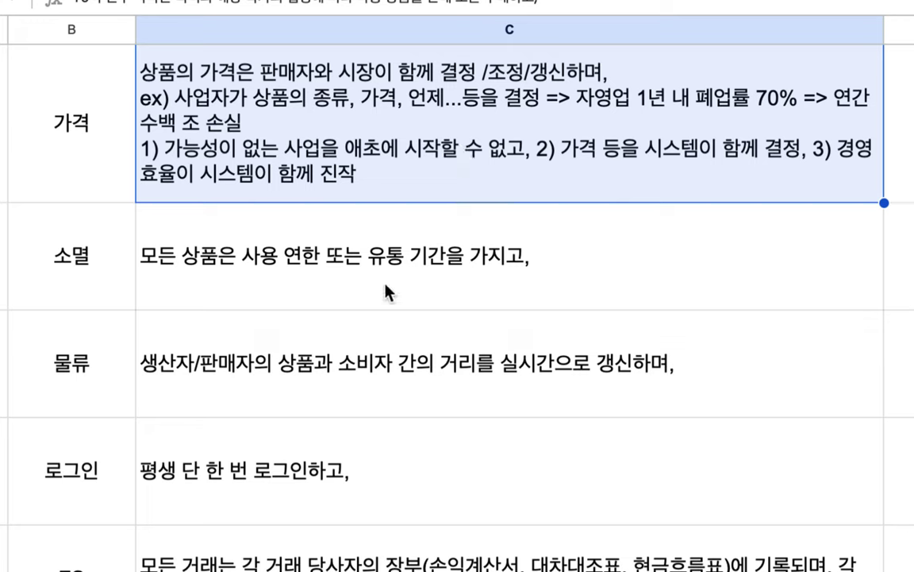
left_click(282, 297)
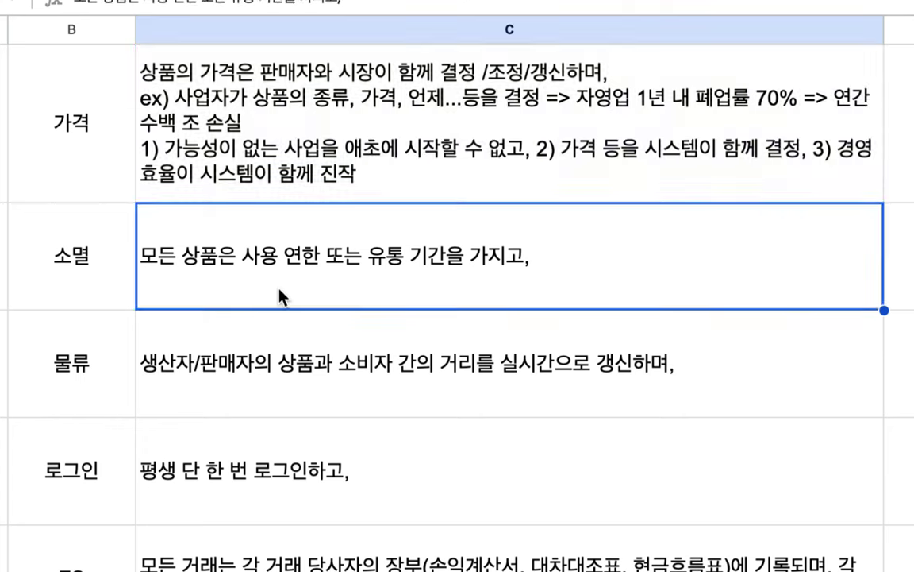
- Open the 소멸 description in C5 for editing and highlight "사용 연한 또는 유통 기간을 가지고", narrowing to "유통 기간을"
double_click(200, 284)
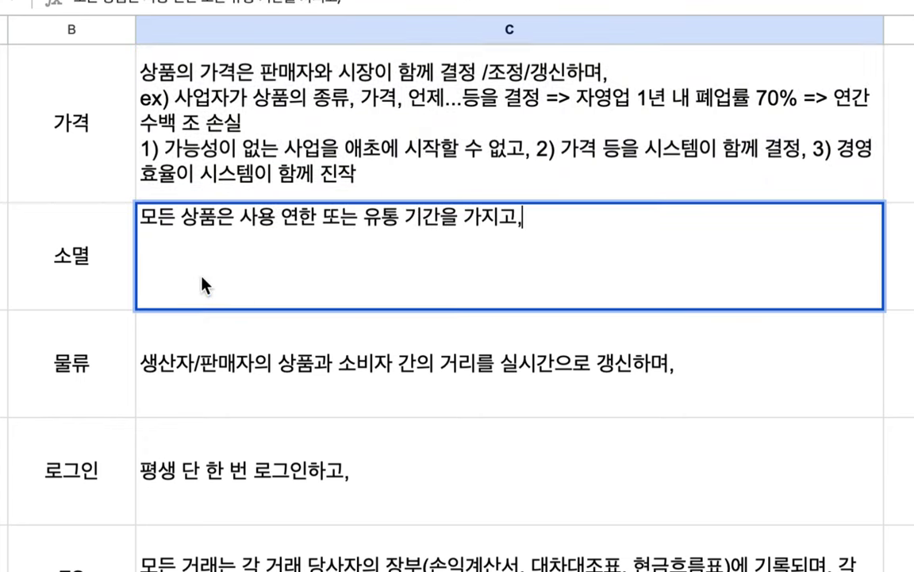
left_click_drag(242, 225, 519, 226)
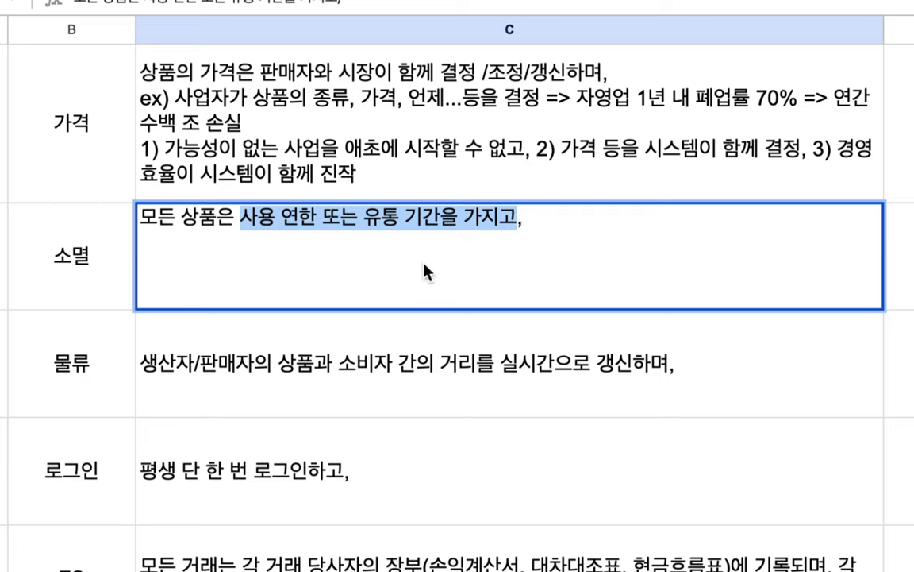
left_click_drag(363, 220, 450, 219)
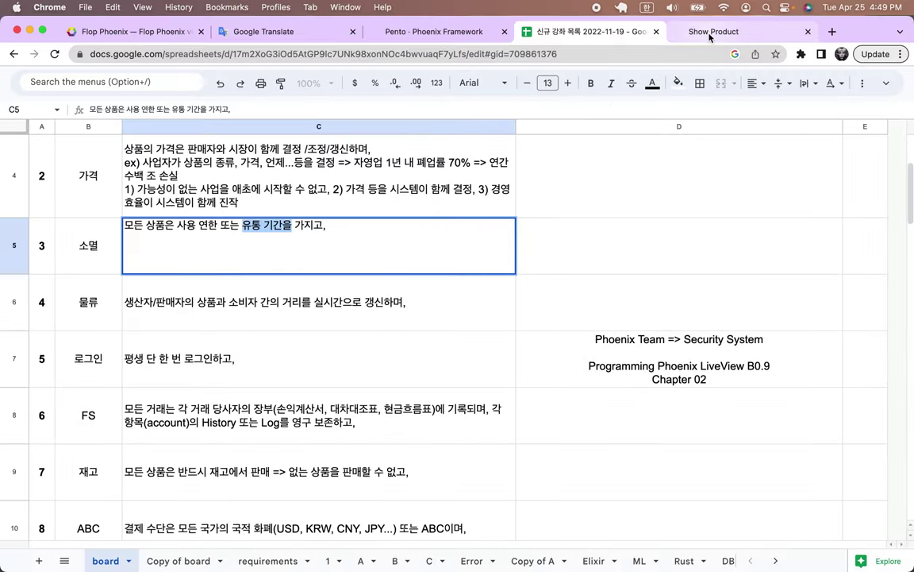
- Switch to the marketplace app, examine the expiration dates in the Market listing and on the KRW product page, and return to the spreadsheet
left_click(709, 33)
scroll(147, 102, "up", 1)
left_click(139, 94)
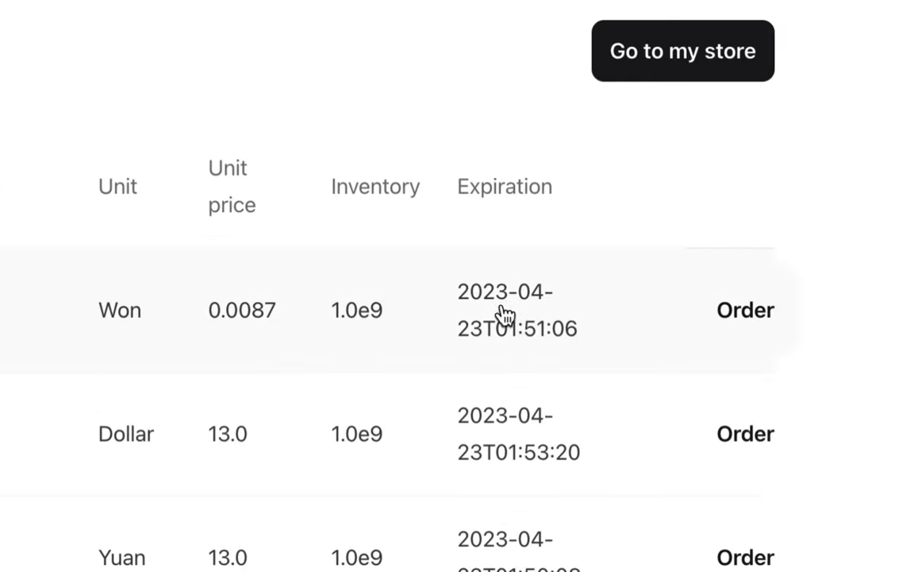
left_click(469, 300)
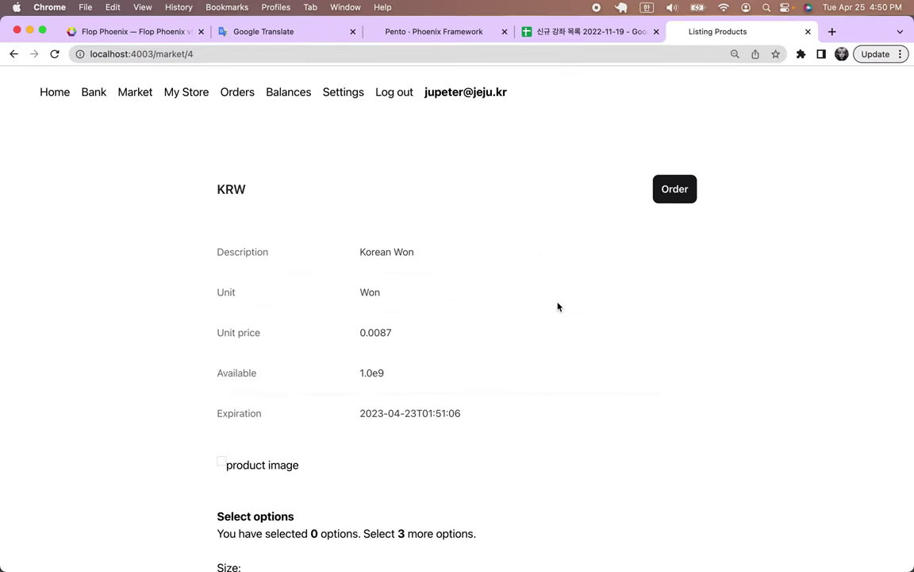
left_click(14, 54)
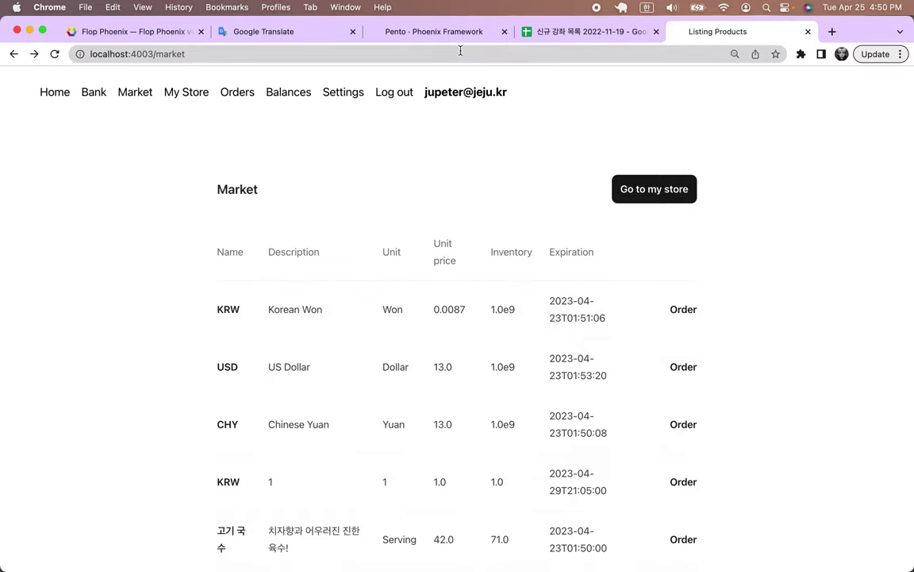
left_click(551, 33)
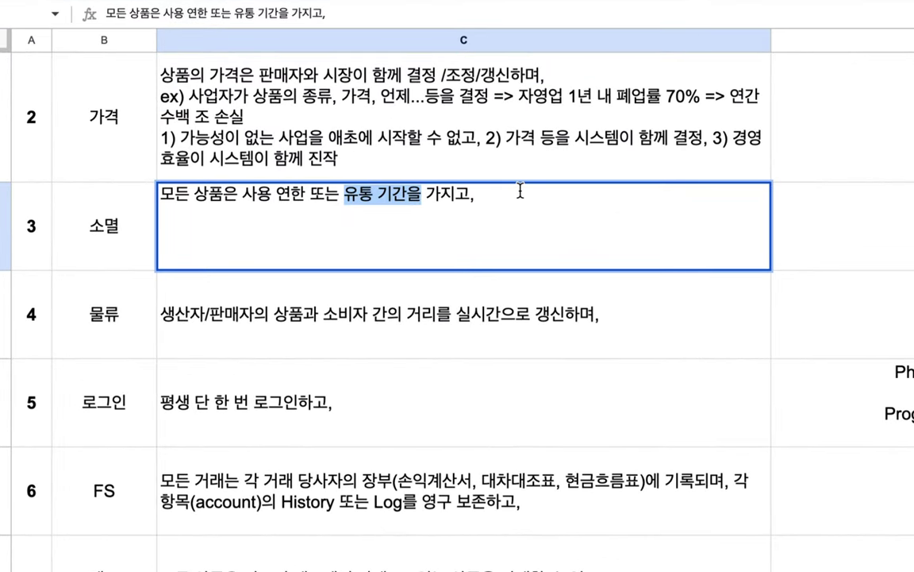
- Add "재고 관리" as a second line under 소멸 in label cell B5
left_click(520, 190)
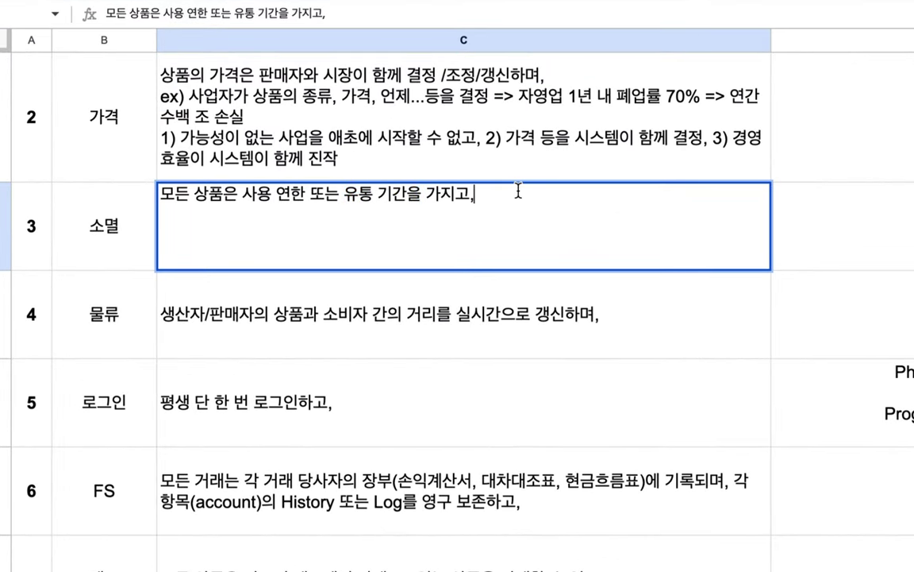
double_click(137, 239)
key("alt+Return")
type("재고 고관리")
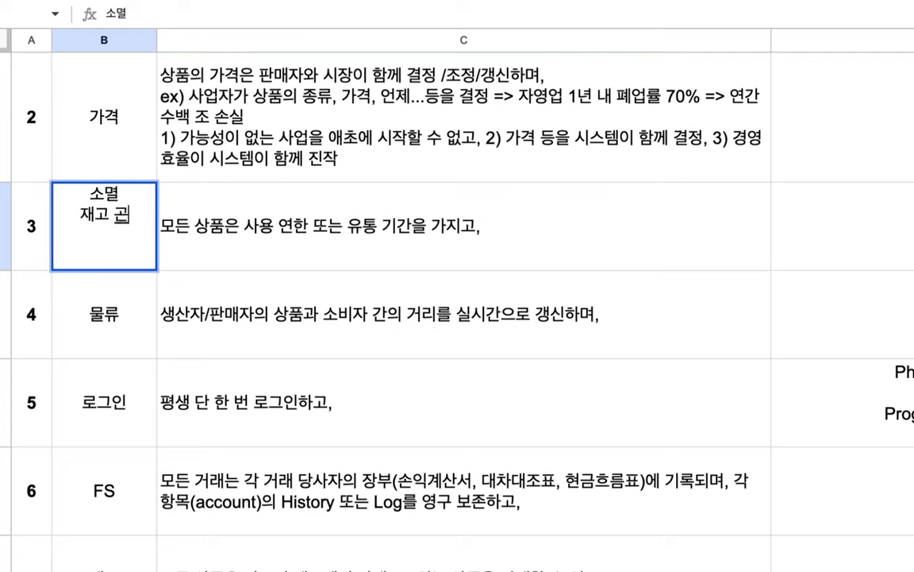
- Add a second line to the description in C5 reading "판매된 상품의 양에 준하는 재고를 자동으로 주문"
double_click(465, 241)
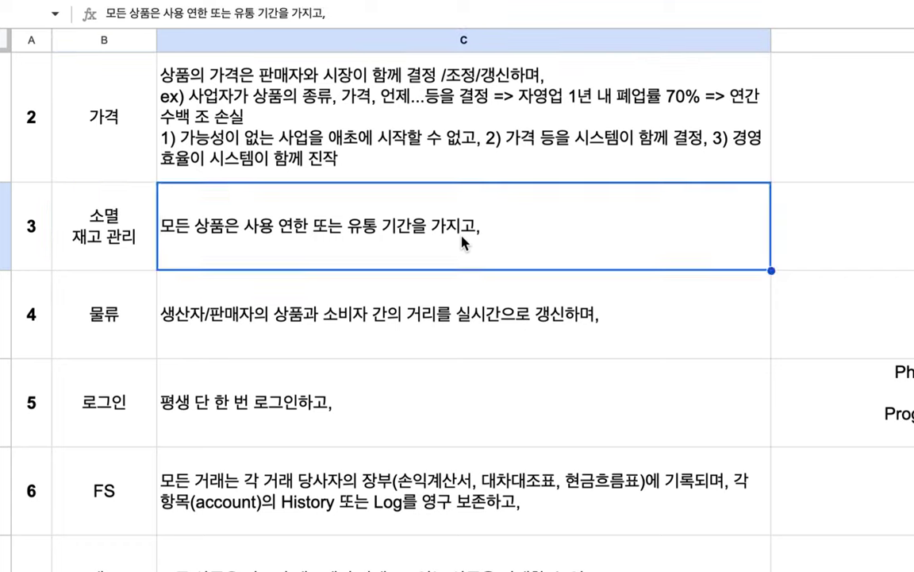
key("alt+Return")
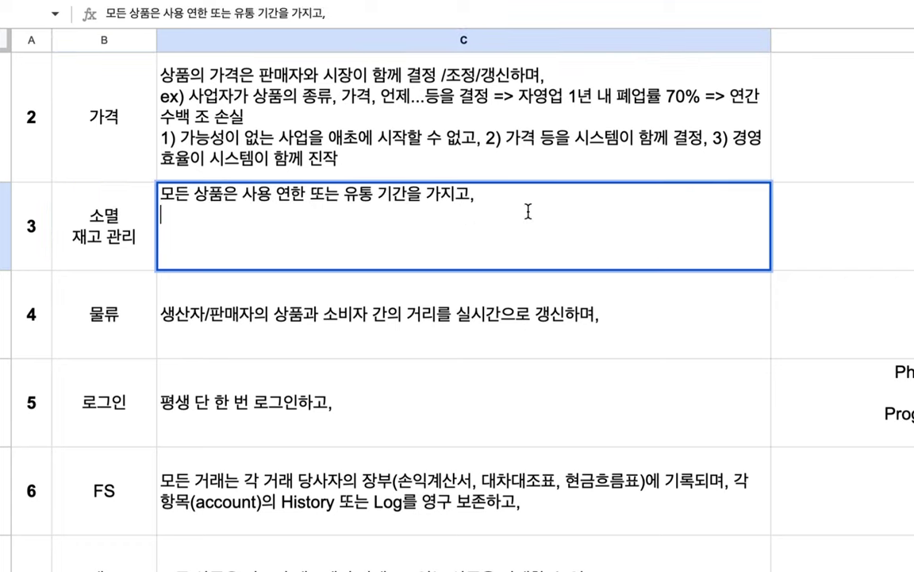
type("판매")
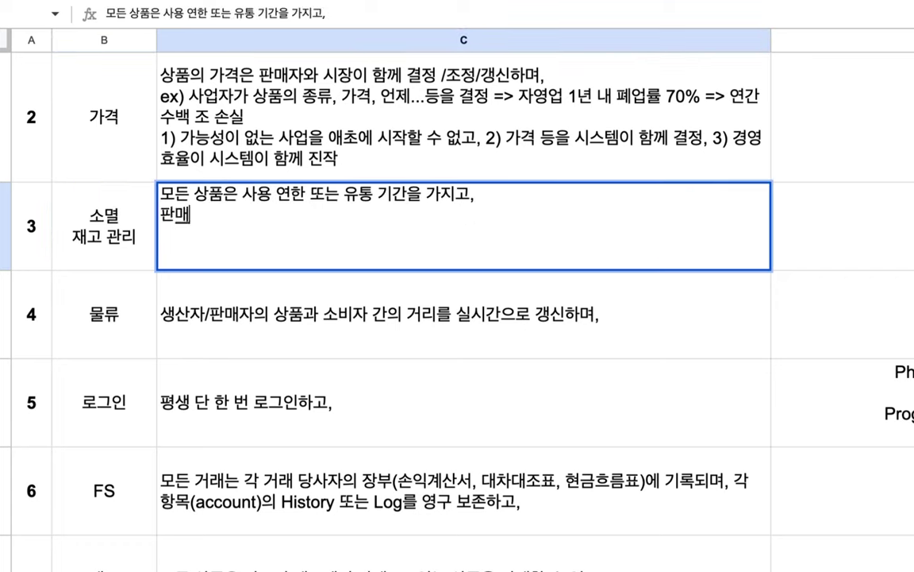
type("된 샘품")
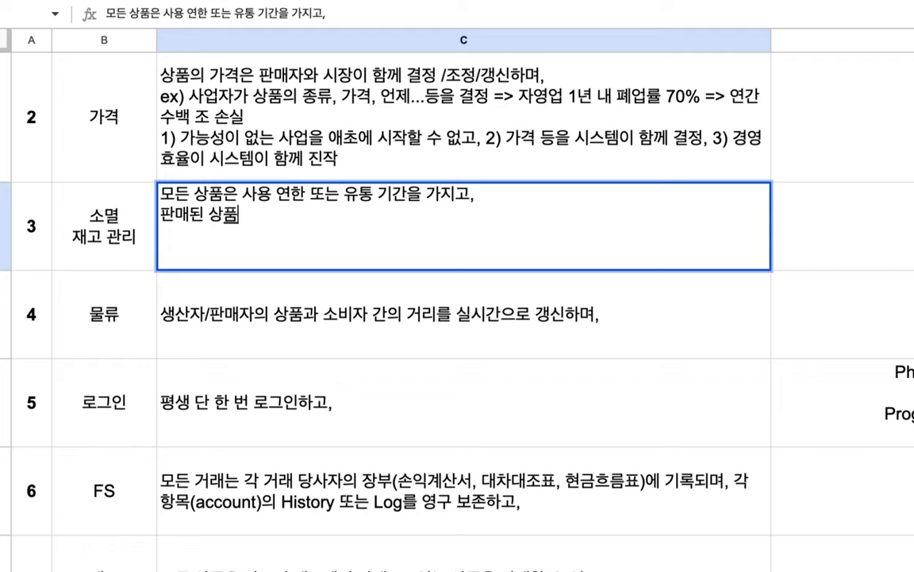
type("의 양에 준하는 재고")
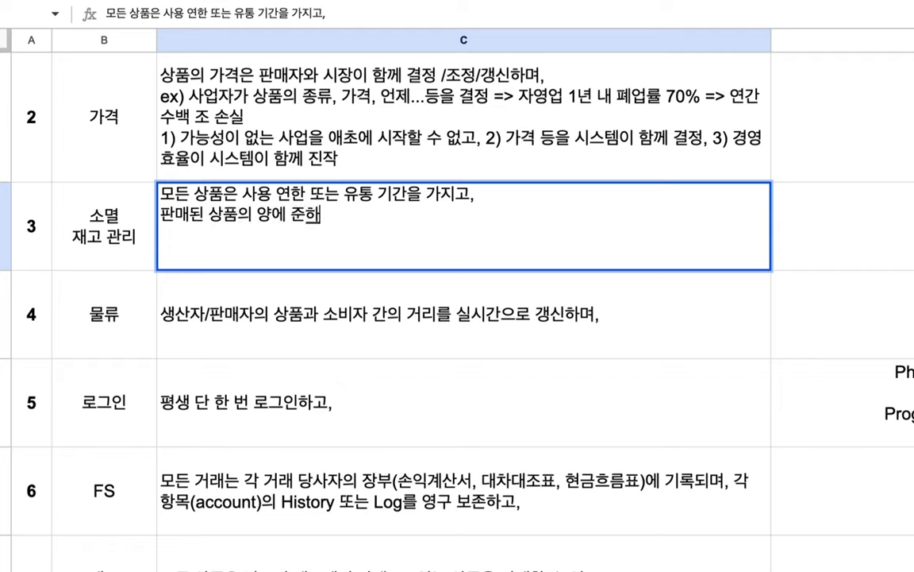
type("를 ")
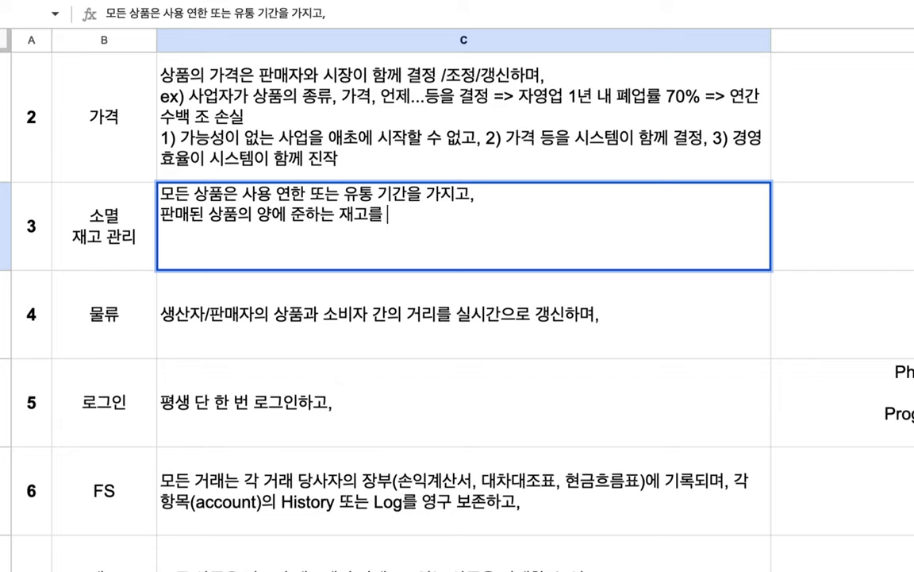
type("자동으로 ")
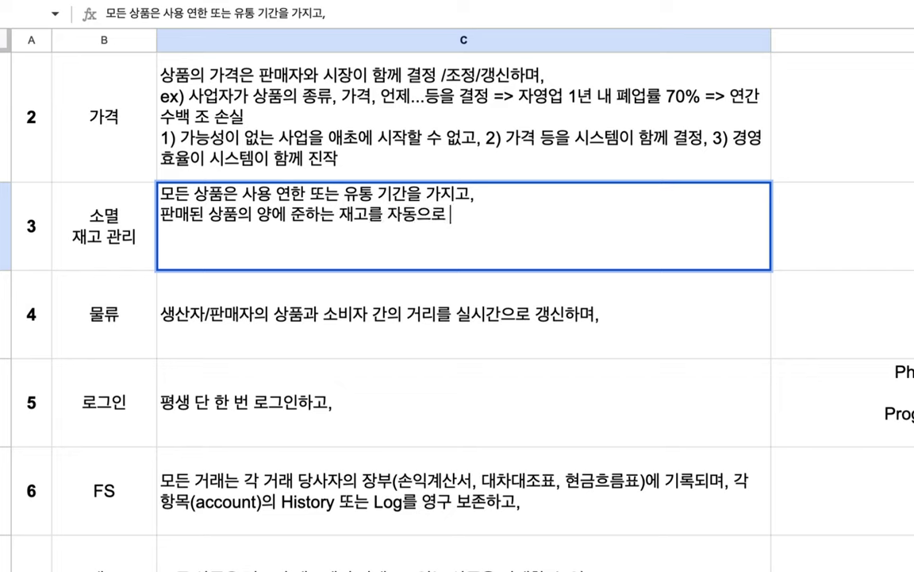
type("줘문wx")
key("BackSpace")
key("BackSpace")
type("x")
key("BackSpace")
- Start an example on the third line of C5 with "ex) 제주시 연동 국수만찬"
type("e")
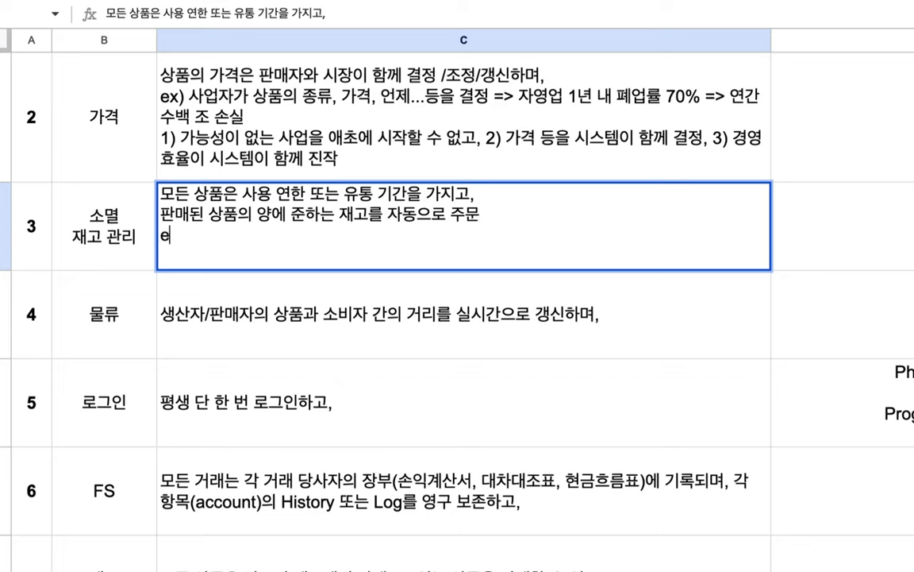
type("x) 연동 국숫")
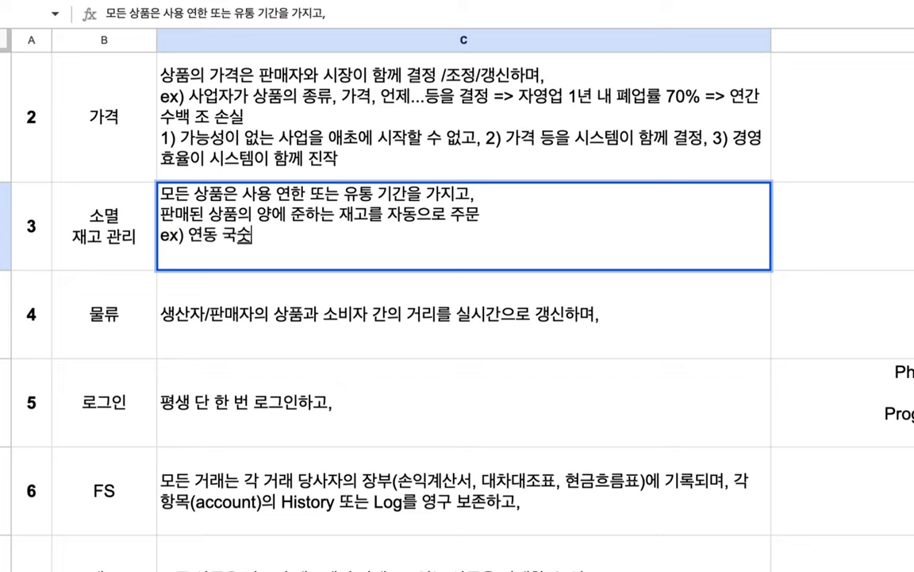
key("BackSpace")
type("수만찬")
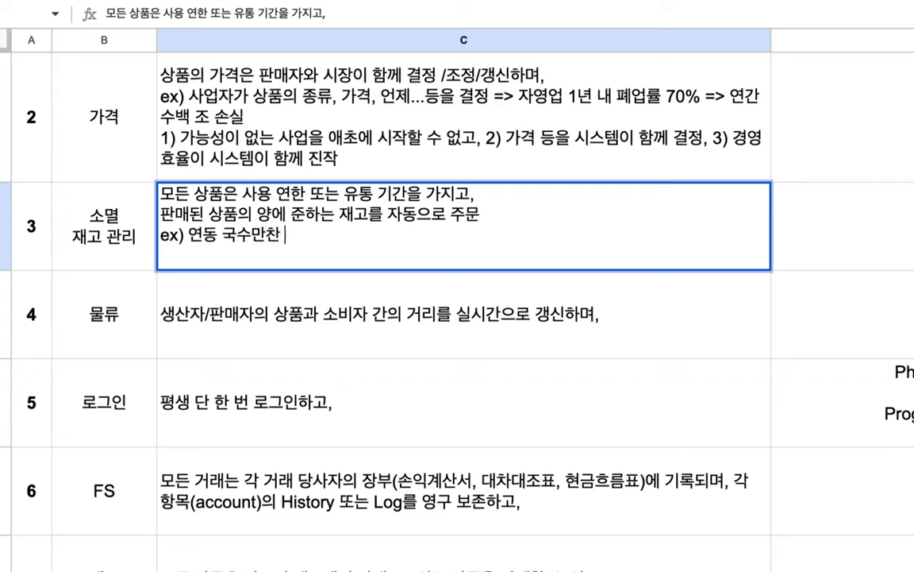
left_click(193, 235)
type("젷주시")
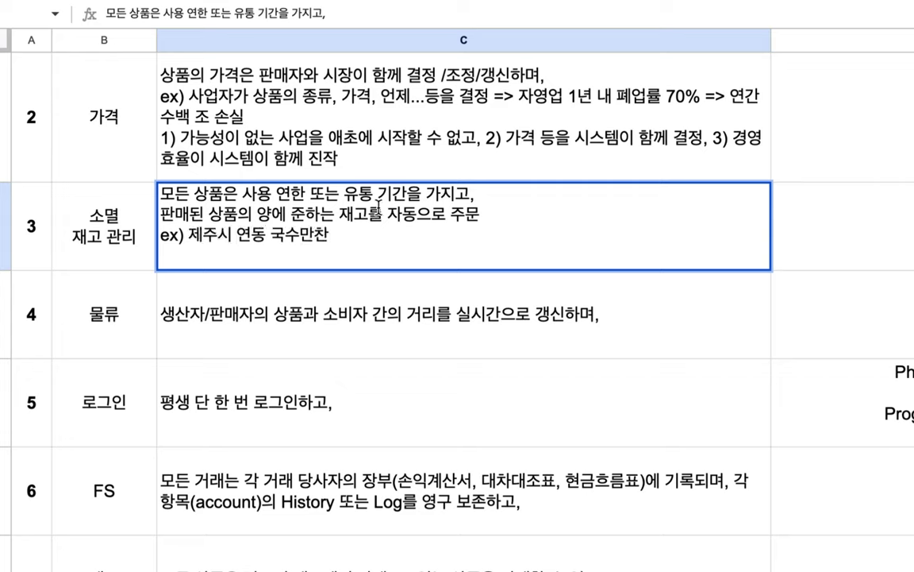
- Continue the example line in C5 with "=> 고기 국수를 100그릇 => 국수면, 고기 등을 자동으로 주문"
left_click(358, 231)
type("=> ")
type("고기 국수를 ")
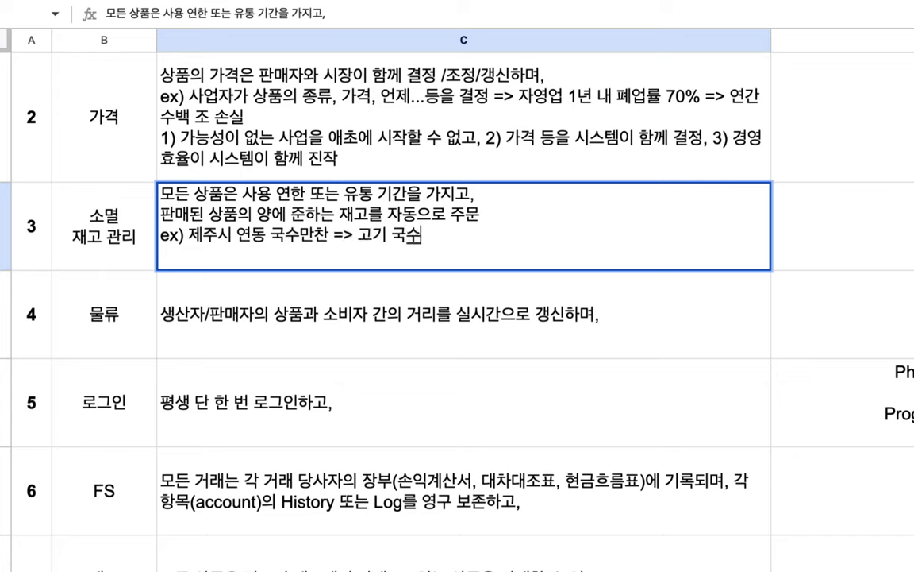
type("100그릇")
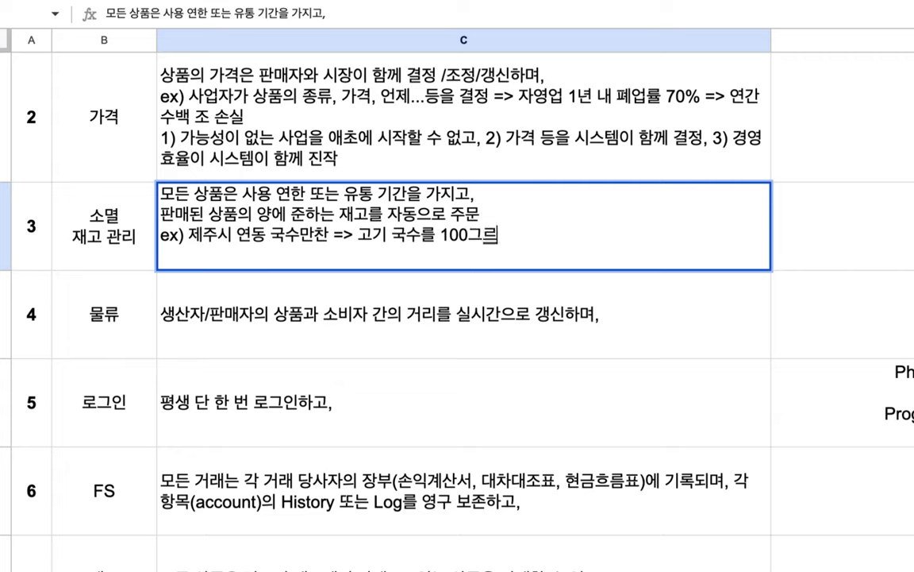
type(" => 국수")
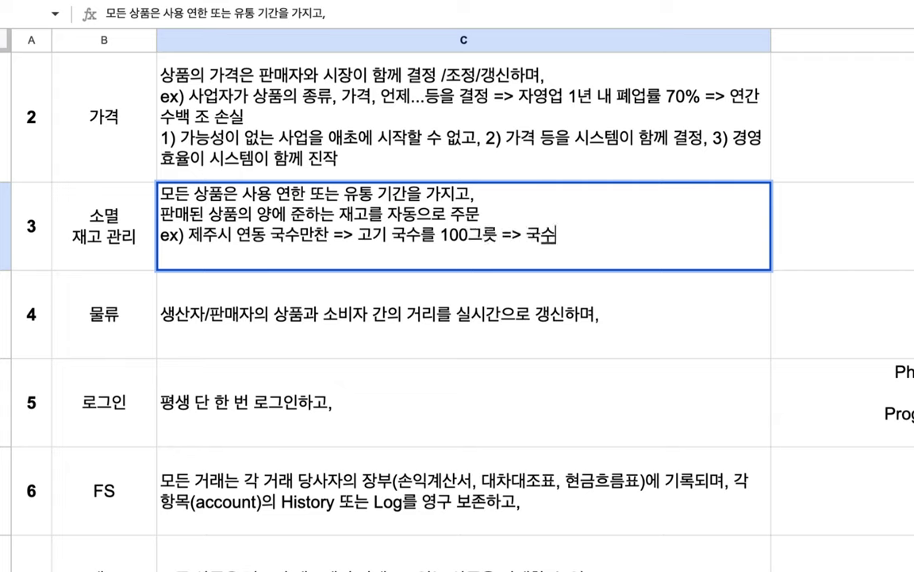
type("면, 고기")
type(" 등을 자동을")
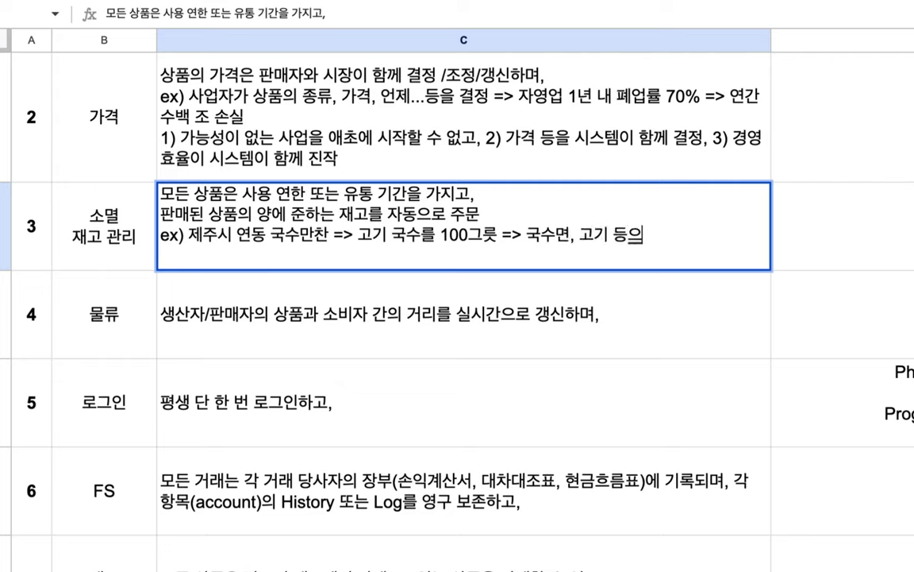
type("로 주문")
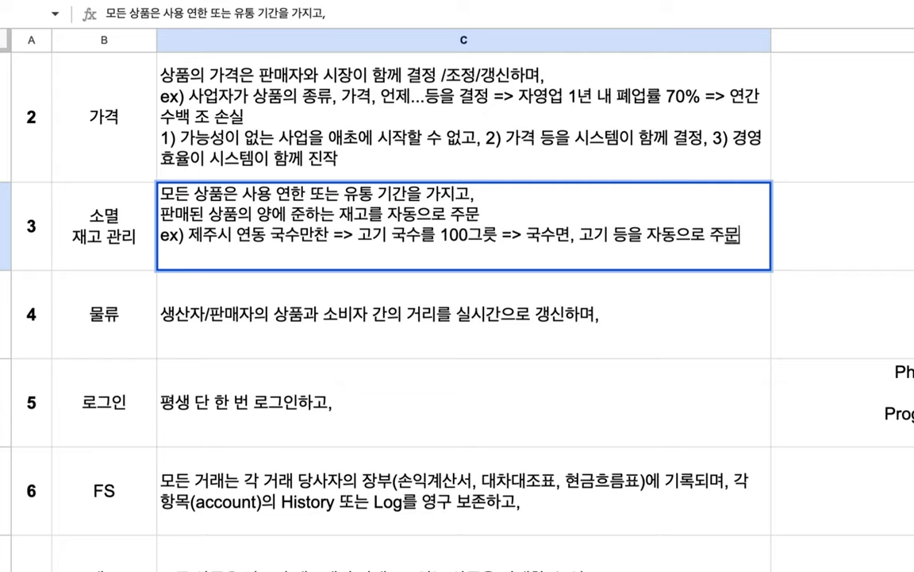
- Insert "시스템이" before the final "자동으로 주문" of the example in C5 and commit the cell
left_click(647, 235)
type("시스템의")
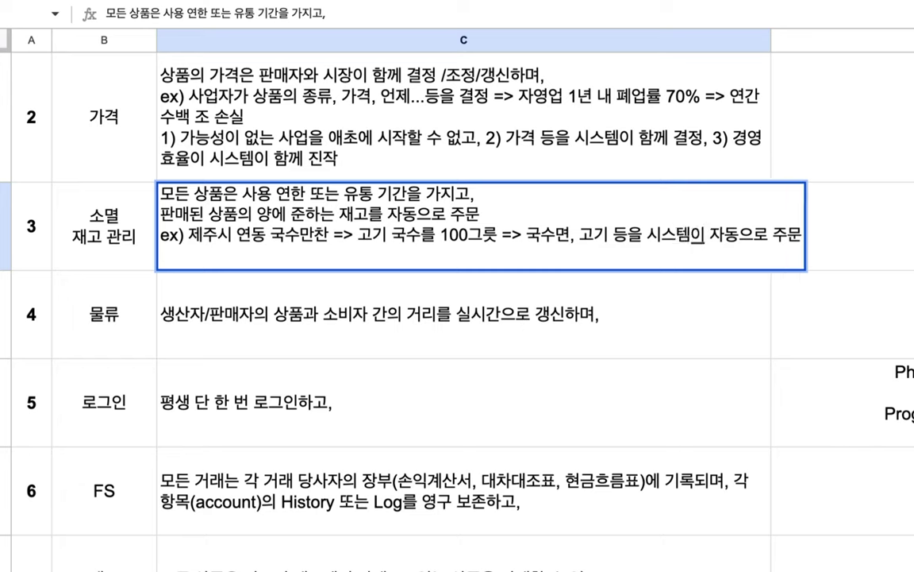
key("BackSpace")
type("이")
left_click(322, 340)
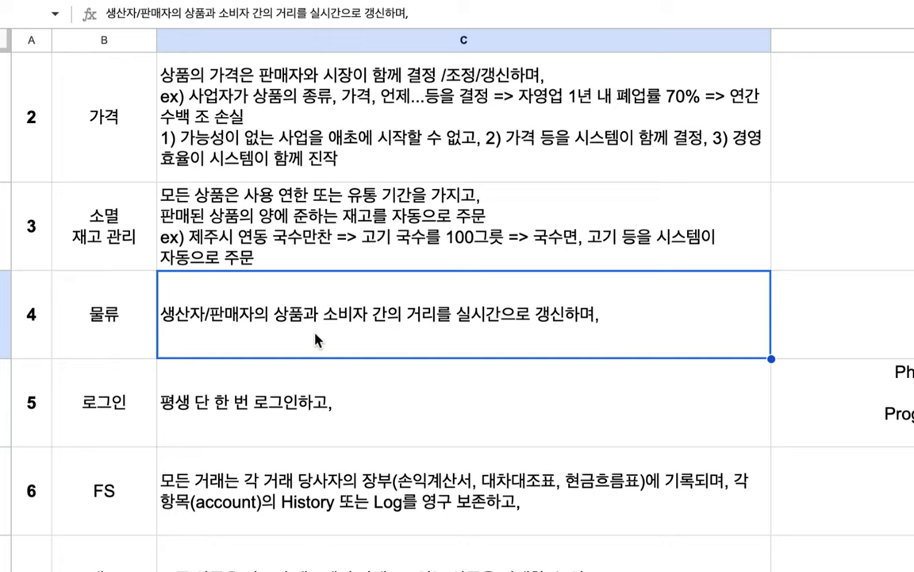
- Open the 물류 description in C6 for editing and highlight the part about the distance between products and consumers
double_click(187, 342)
left_click_drag(252, 288, 592, 284)
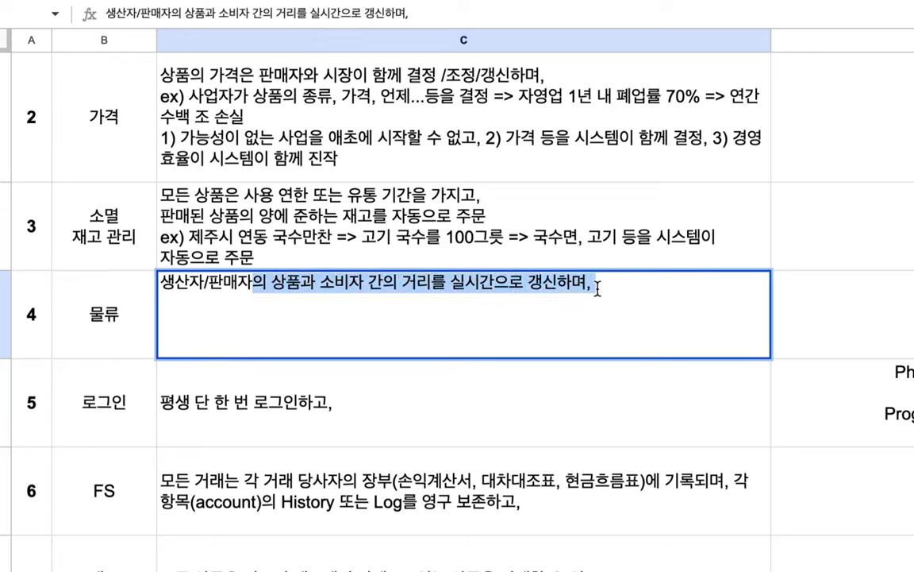
left_click(604, 286)
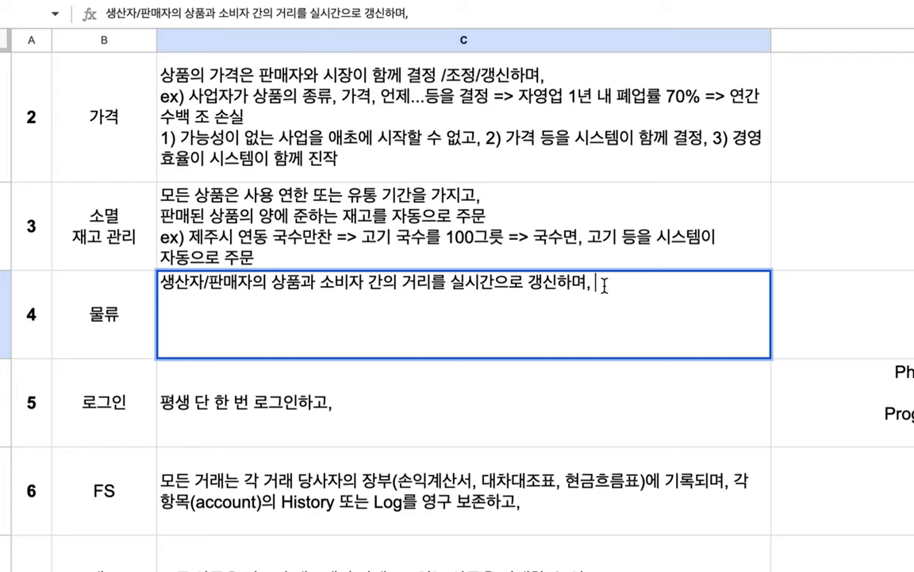
- Below the existing 물류 sentence in C6, leave a blank line and add "소비자 입장에서 상품의 소재지와 소비자의 현재 위치를"
key("alt+Return")
type("소비자 입장의")
key("BackSpace")
type("에서 거리오와")
key("BackSpace")
key("BackSpace")
key("BackSpace")
key("BackSpace")
type("상품의 ")
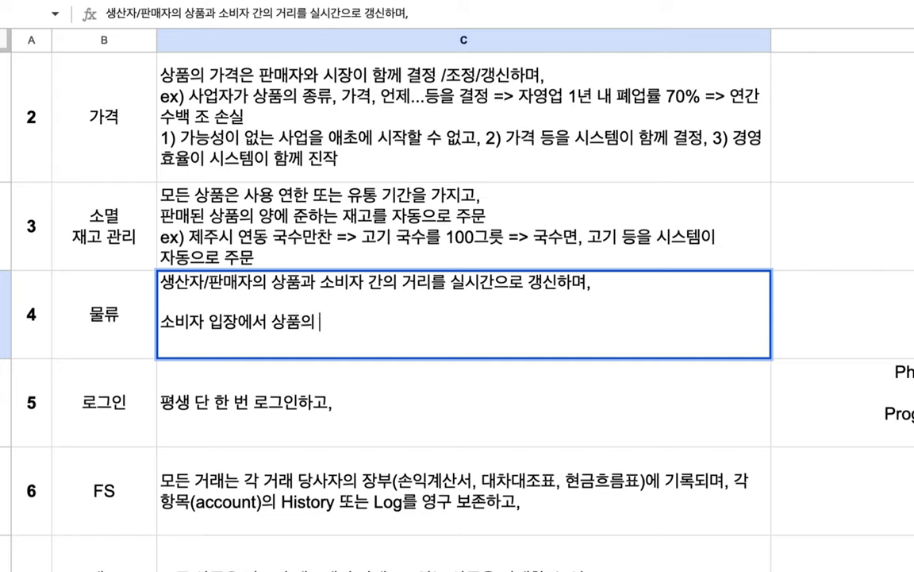
type("소ㅈ재지와 ")
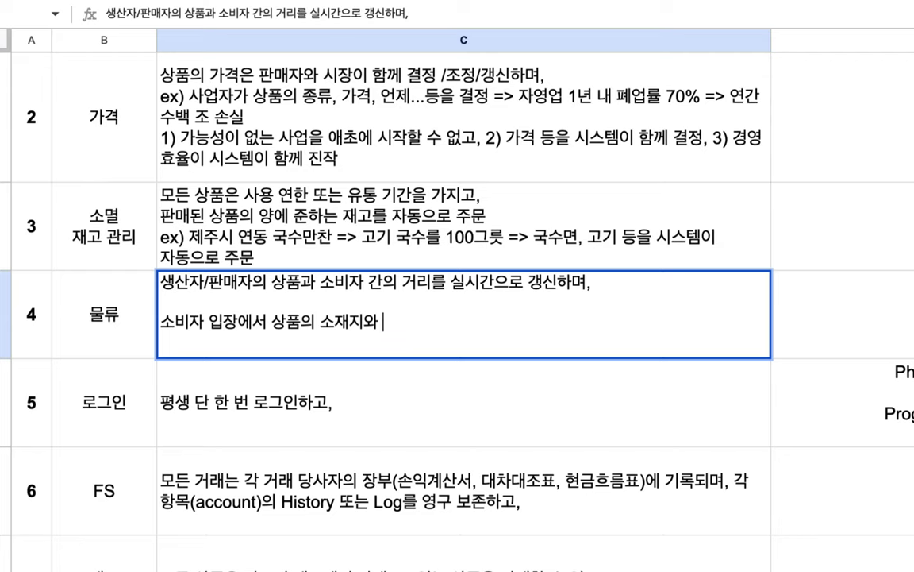
type("소비자의")
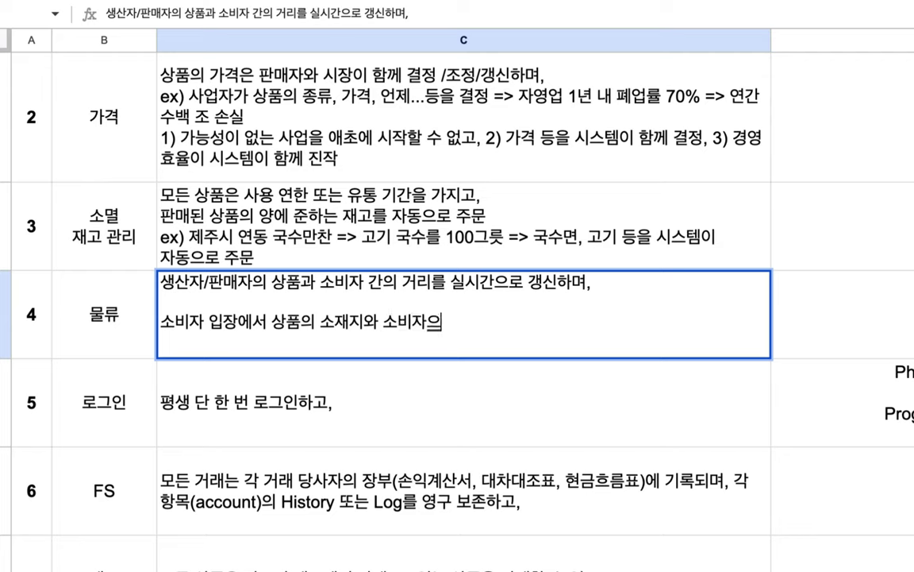
type(" 현재 위치를 ")
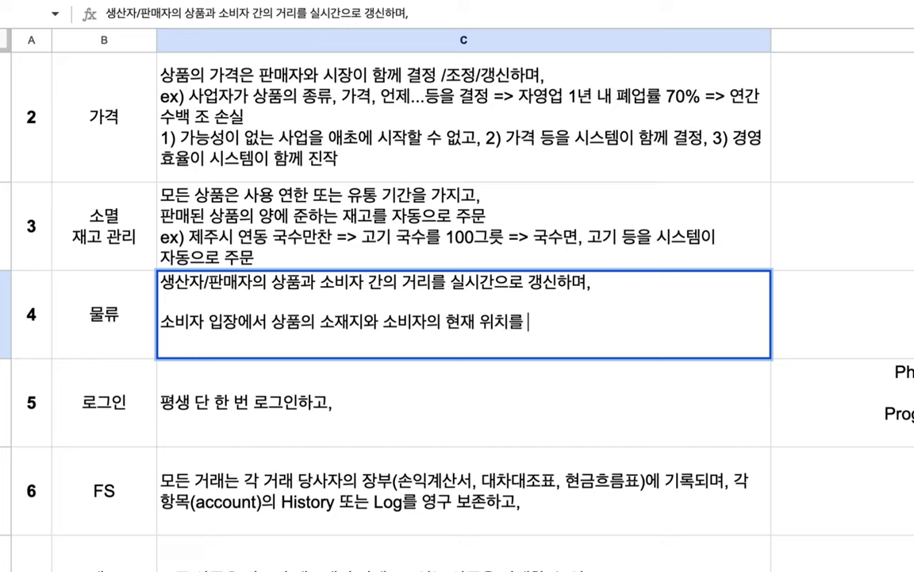
- Continue the second sentence of the 물류 description in C6 with "고려하여, 상품을 검색하고,"
type("고려하여, 생")
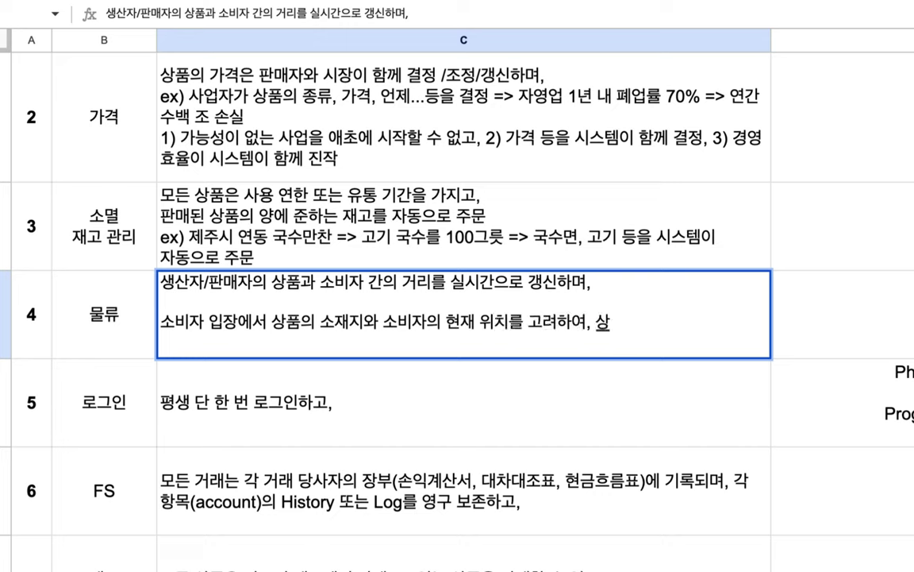
key("BackSpace")
type("상품 검객")
key("BackSpace")
type("색 이 진")
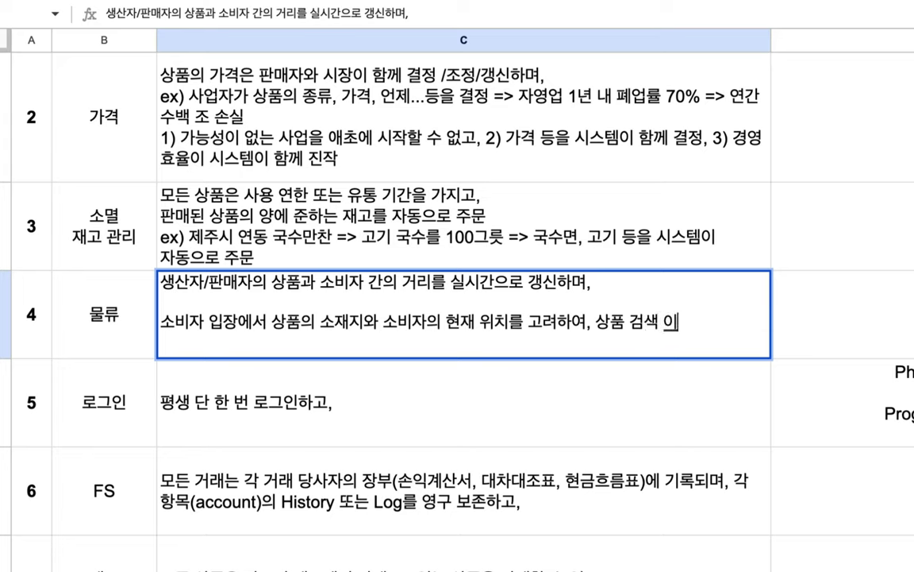
key("BackSpace")
key("BackSpace")
key("BackSpace")
type("이")
key("BackSpace")
type("하고,")
left_click(629, 322)
type("을")
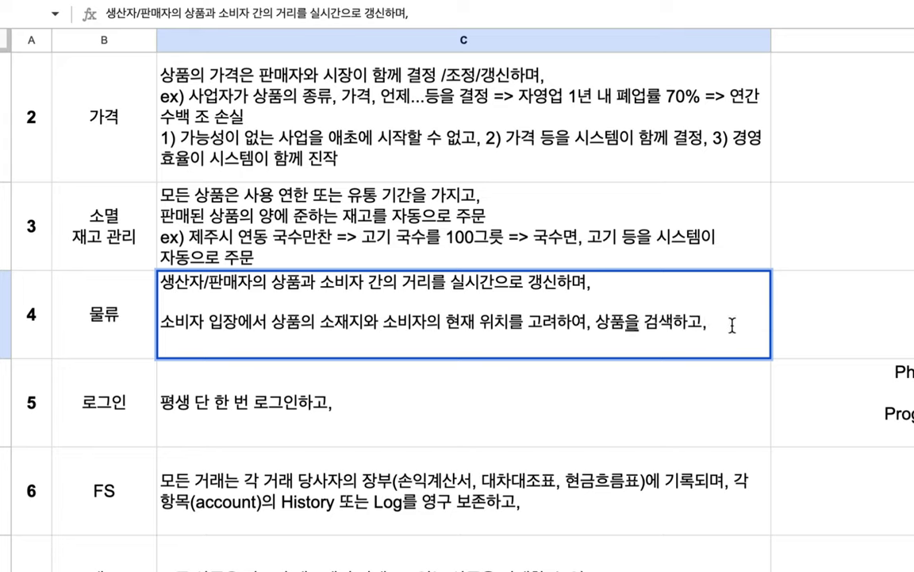
- Replace the final "하고," of the sentence in C6 with "/주문/배송/소비...자동으로 진행"
left_click(761, 322)
key("BackSpace")
key("BackSpace")
key("BackSpace")
type("/주문")
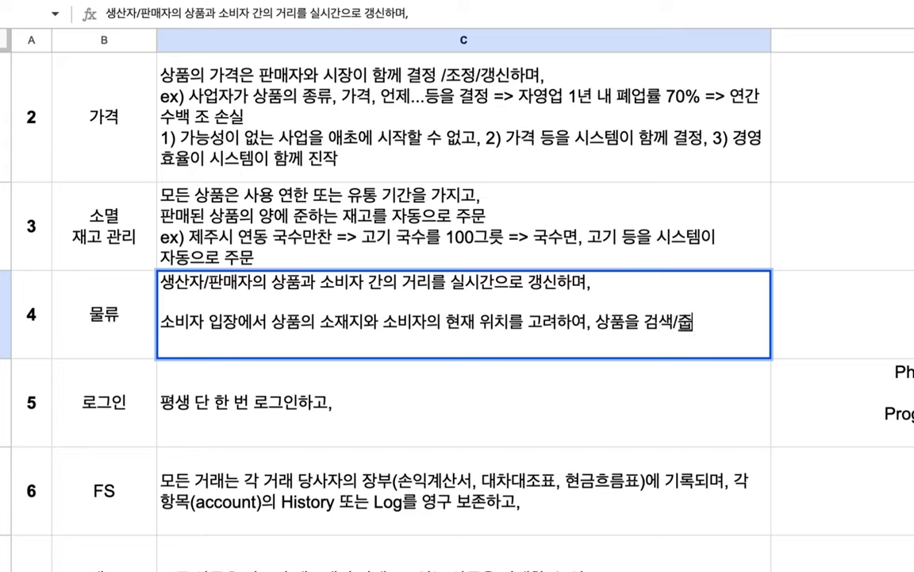
type("/")
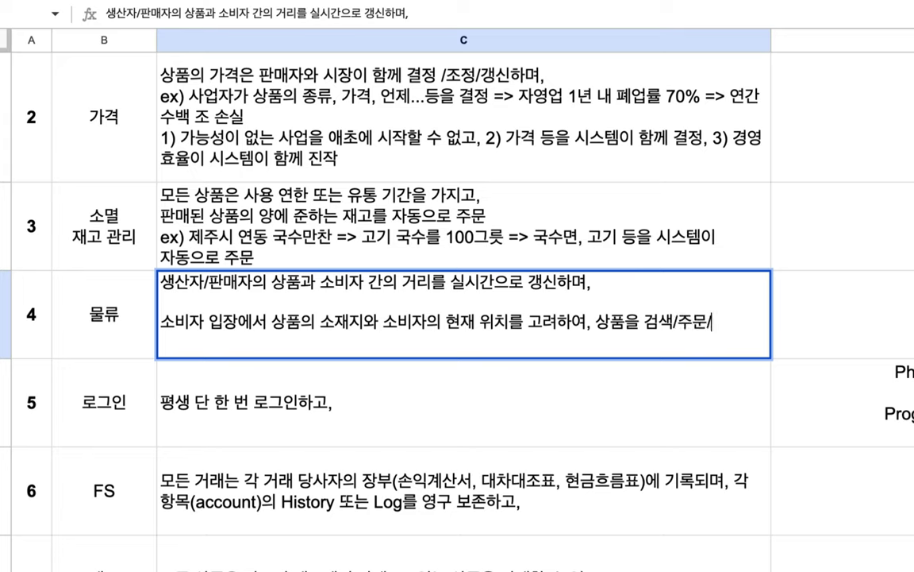
type("배송/스소비")
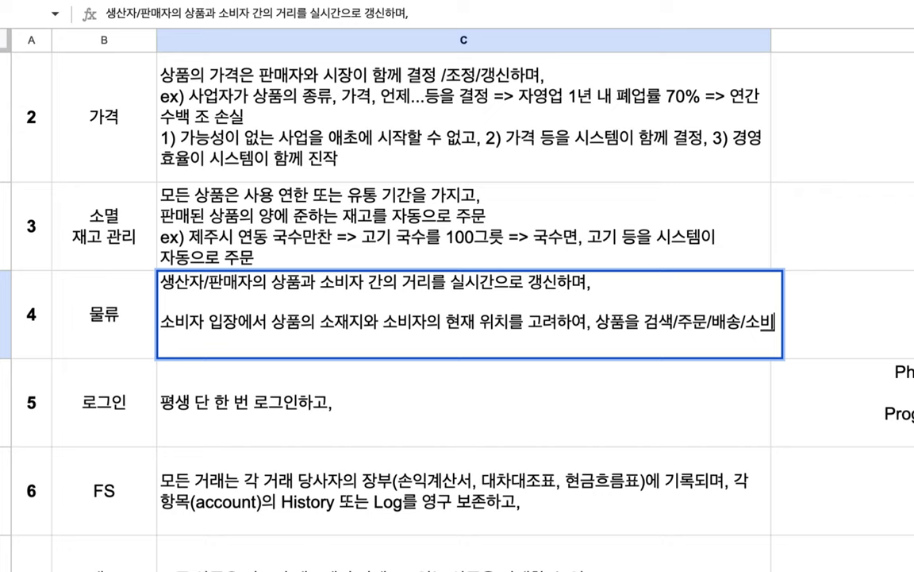
type("...자동으로 진행")
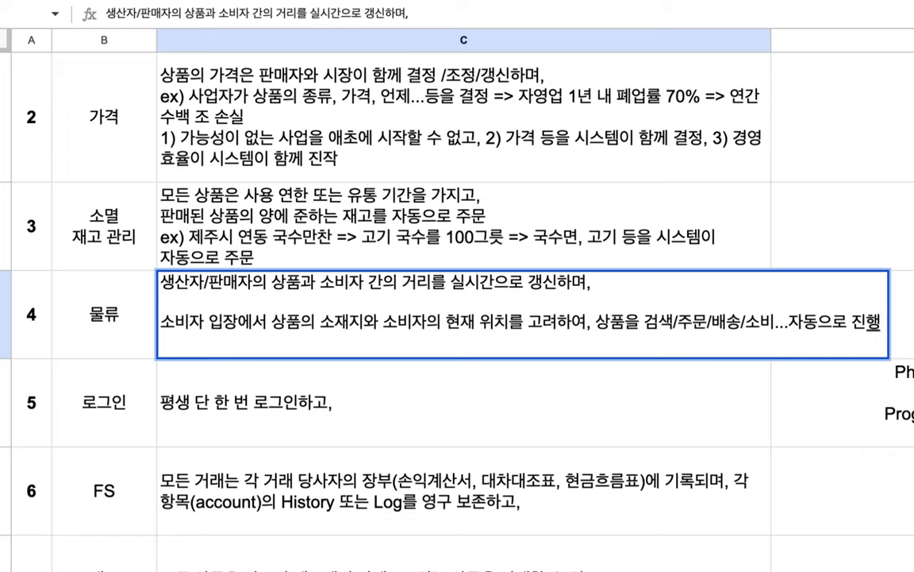
- Commit the 물류 description and increase the height of row 6 to give its text more room
left_click(111, 288)
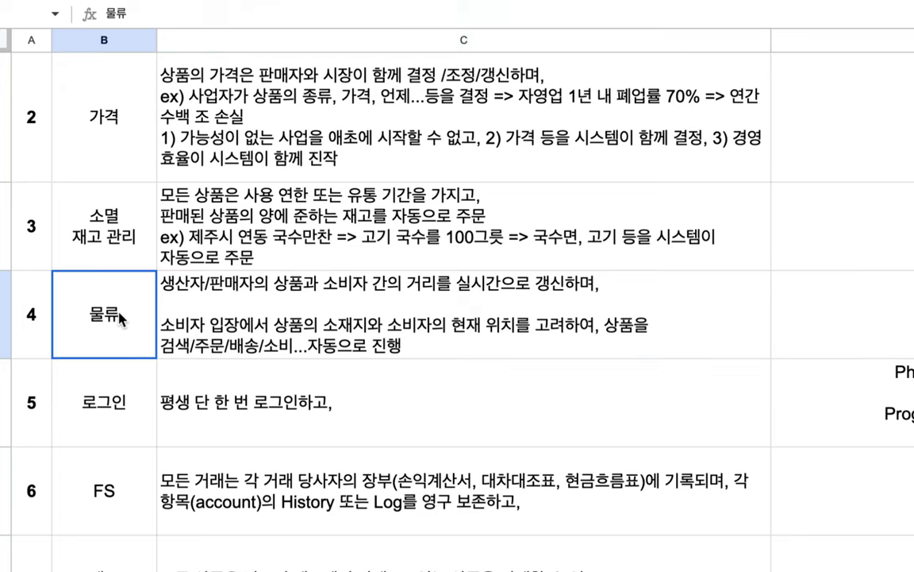
left_click(176, 330, "shift")
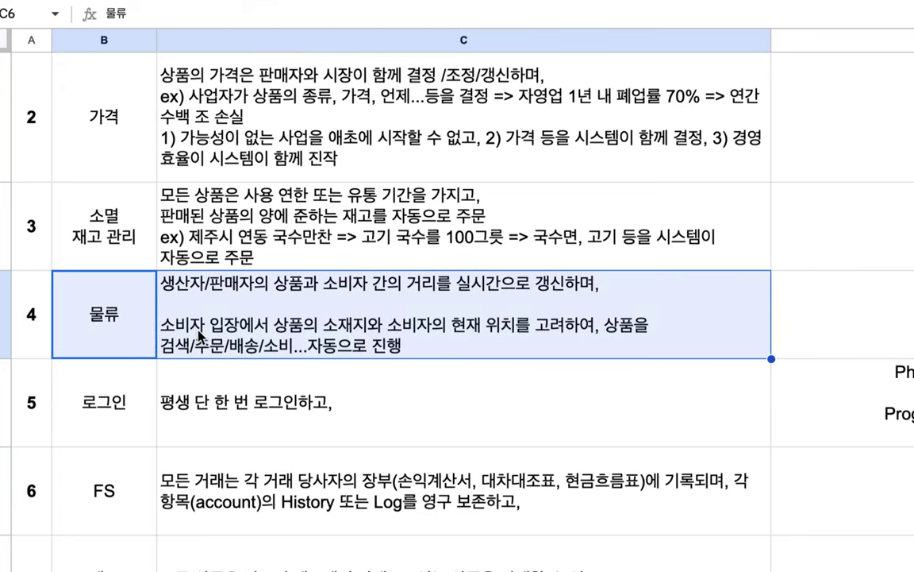
left_click_drag(19, 359, 20, 389)
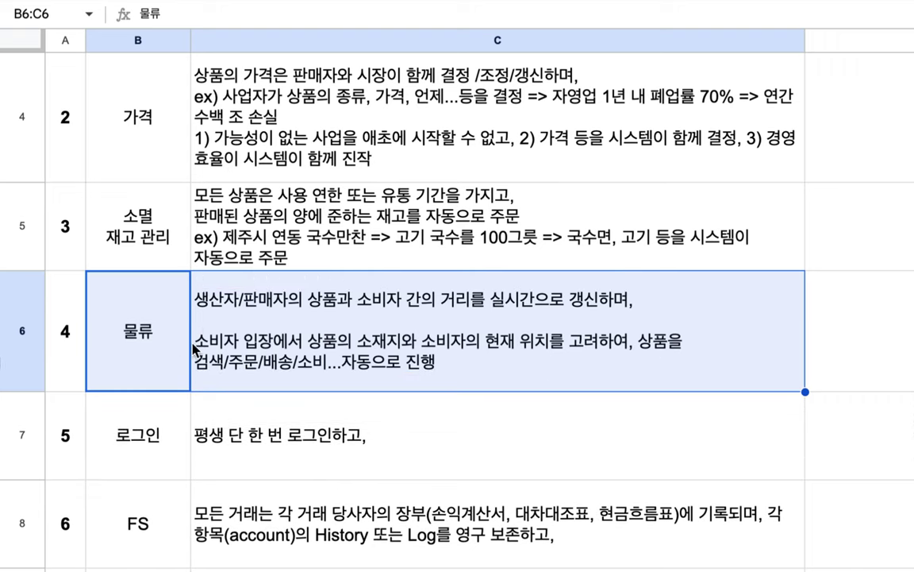
- Open the 로그인 description in C7 for editing and highlight the part about logging in only once
left_click(153, 453)
scroll(153, 453, "down", 3)
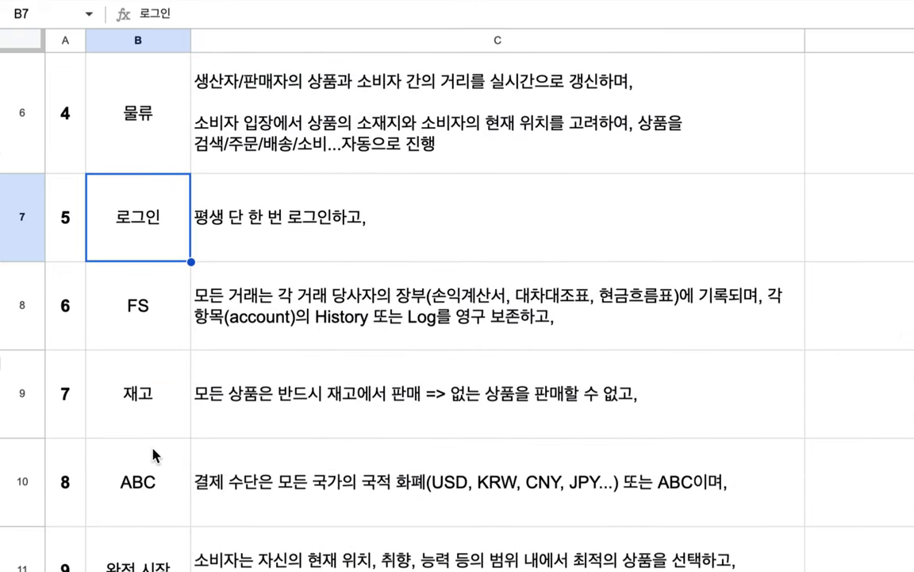
double_click(258, 247)
left_click_drag(225, 186, 347, 187)
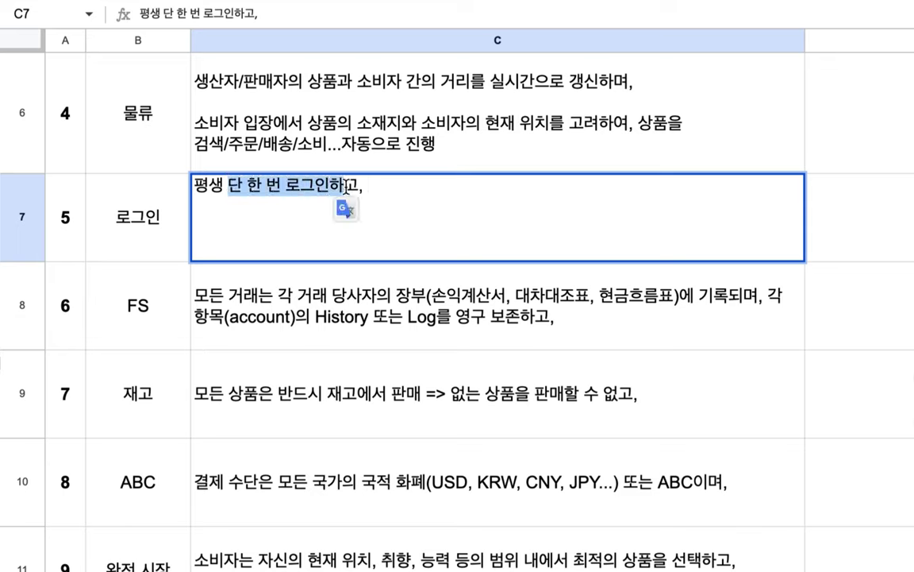
left_click(384, 187)
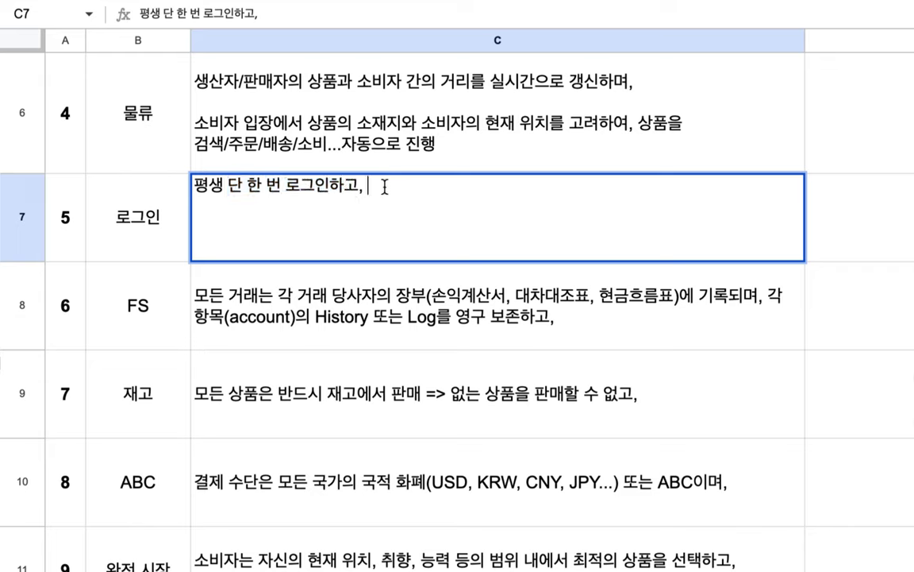
- Below the existing 로그인 sentence in C7, leave a blank line and add "현재는 사이트마다 별도의 로그인 절차."
key("alt+Return")
type("현재느")
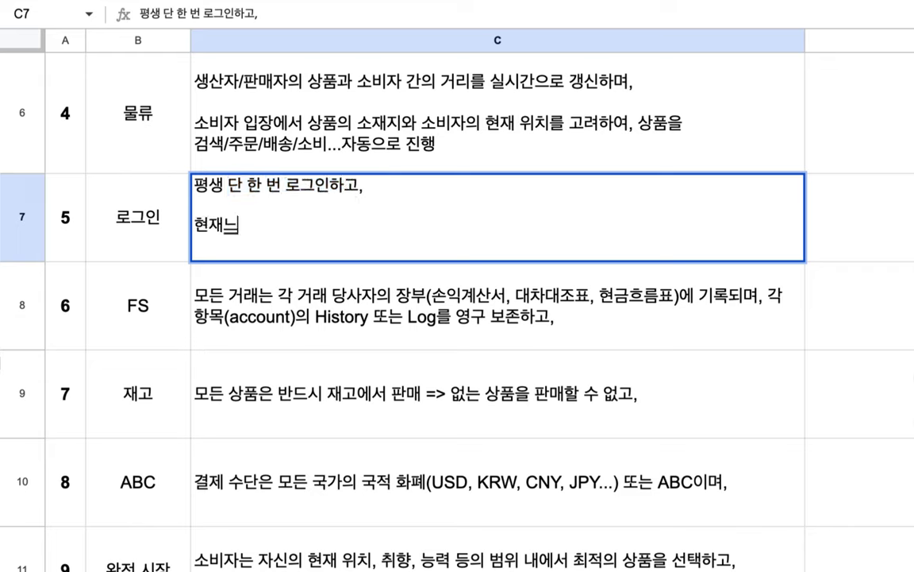
type("ㄴ 사이트마트")
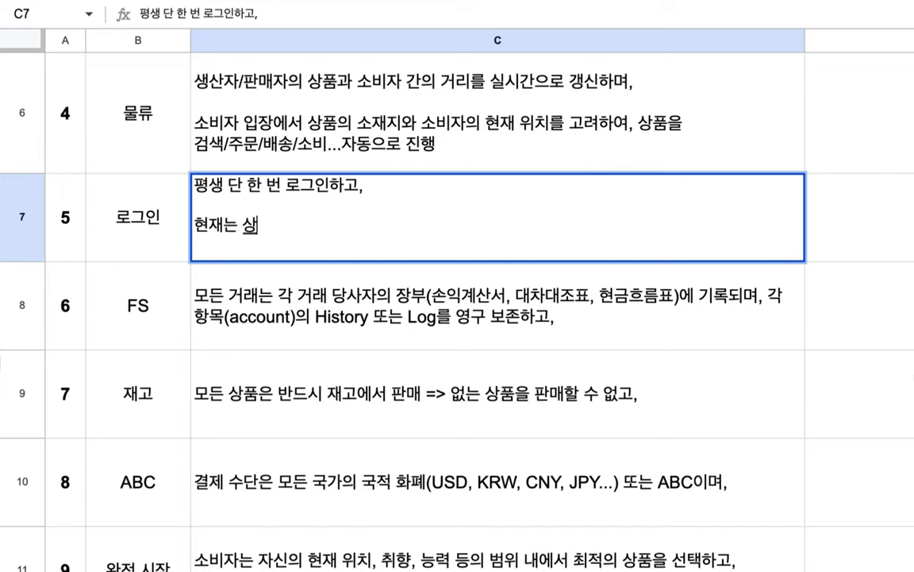
type(" ㅁ")
key("BackSpace")
key("BackSpace")
key("BackSpace")
type("마")
key("BackSpace")
key("BackSpace")
type("다 별도의 ")
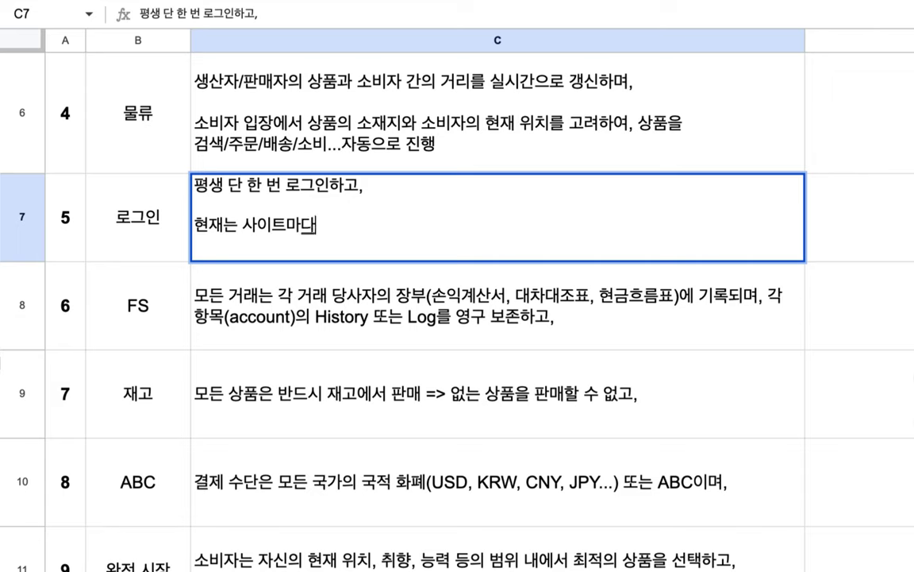
type("로그인 체")
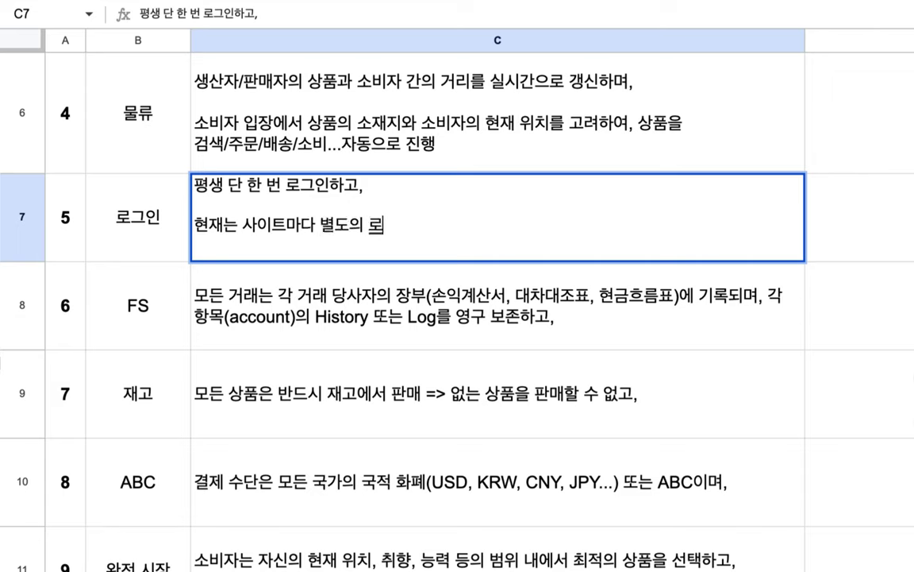
key("BackSpace")
key("BackSpace")
type("절차.")
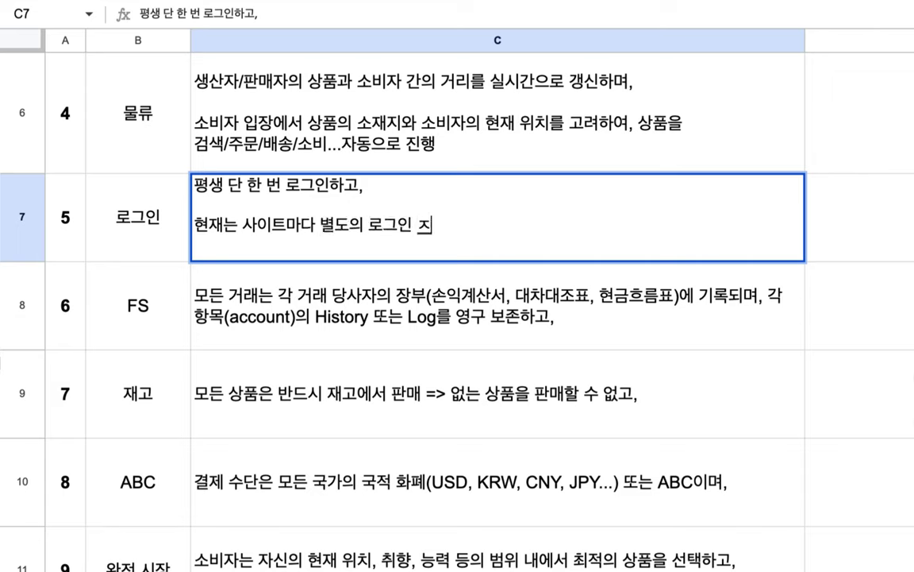
- Continue the line in C7 with the site examples "제주항공, 농협, 시청, 이마트, 쿠팡....."
type(" 제주항공")
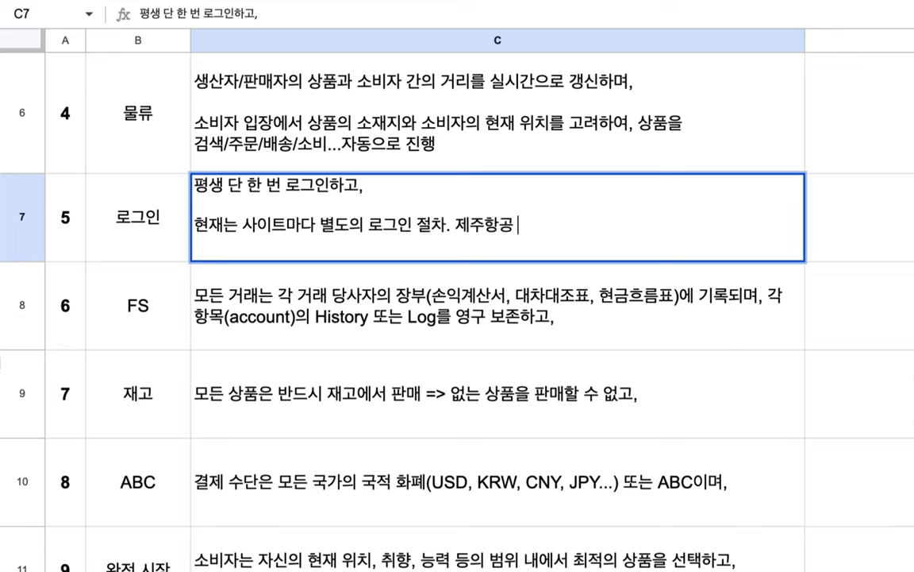
type(", 놓")
type("협")
type(", ")
type("시청")
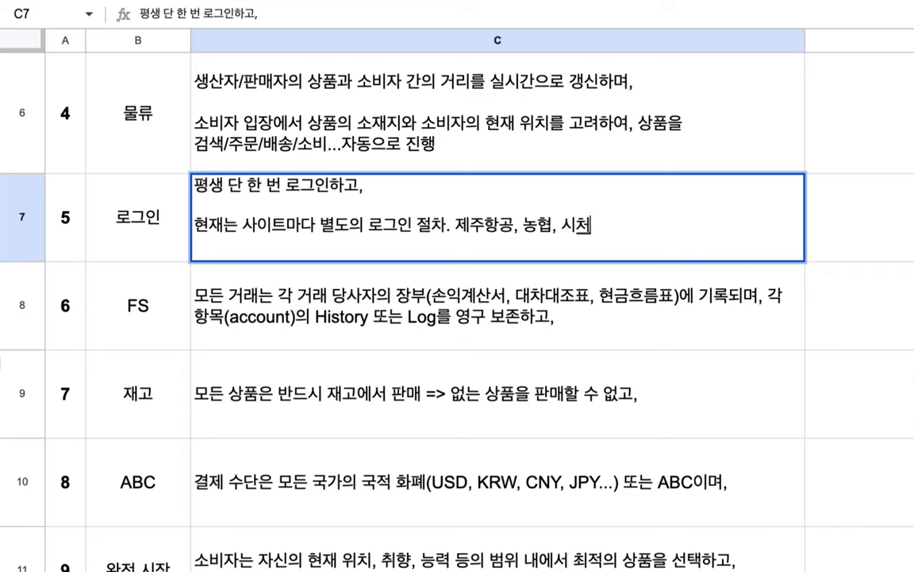
type(", ")
type("임")
type("마트, ㅋ")
type("ㅜ팡")
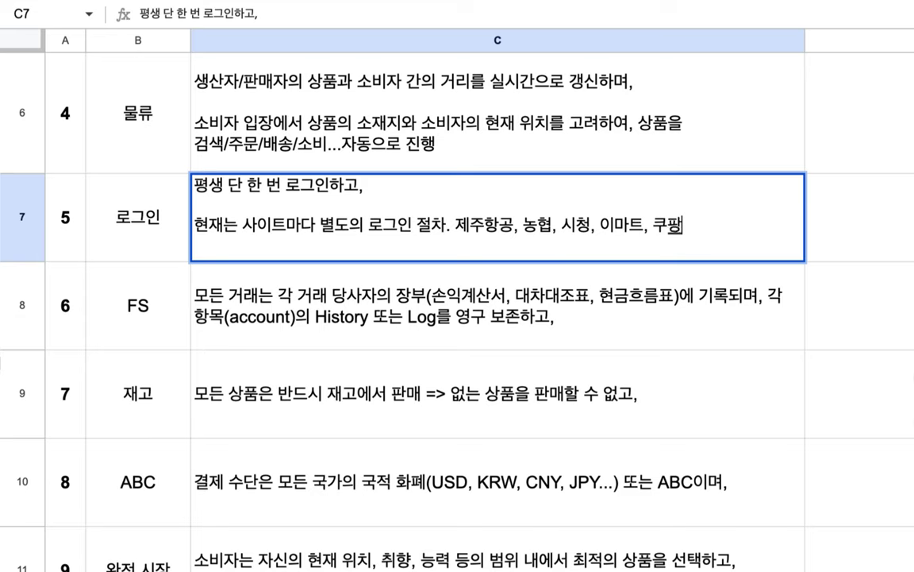
type(".....")
- Highlight the site examples and login wording in C7, and start a new line below with "모든 종류의 상품과 서비스를"
left_click_drag(436, 230, 678, 240)
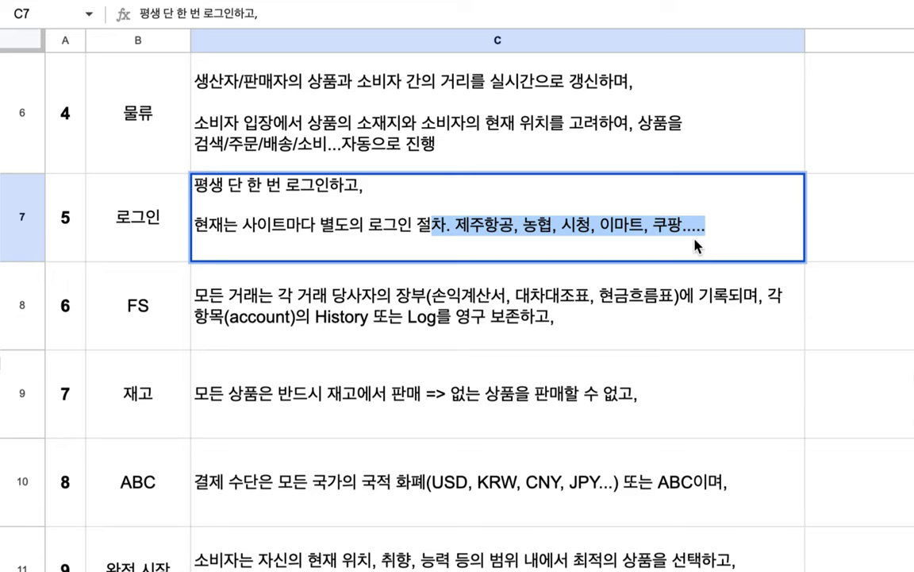
left_click_drag(349, 225, 397, 225)
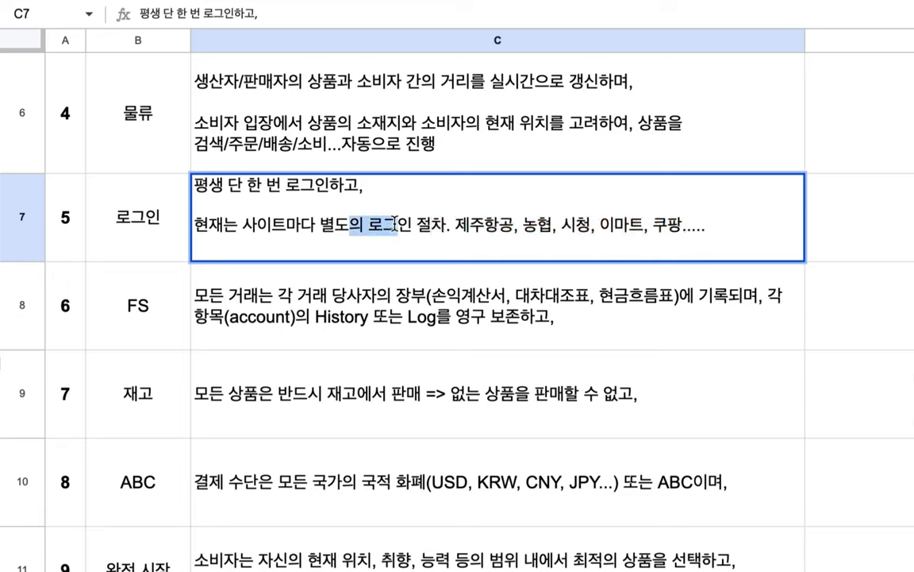
left_click(694, 225)
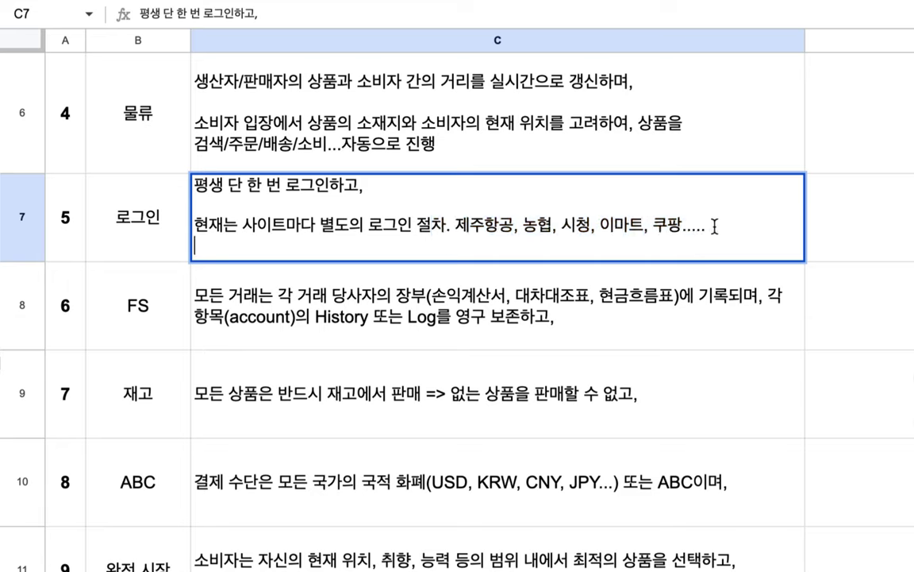
key("alt+Return")
type("모든 종ㄹ")
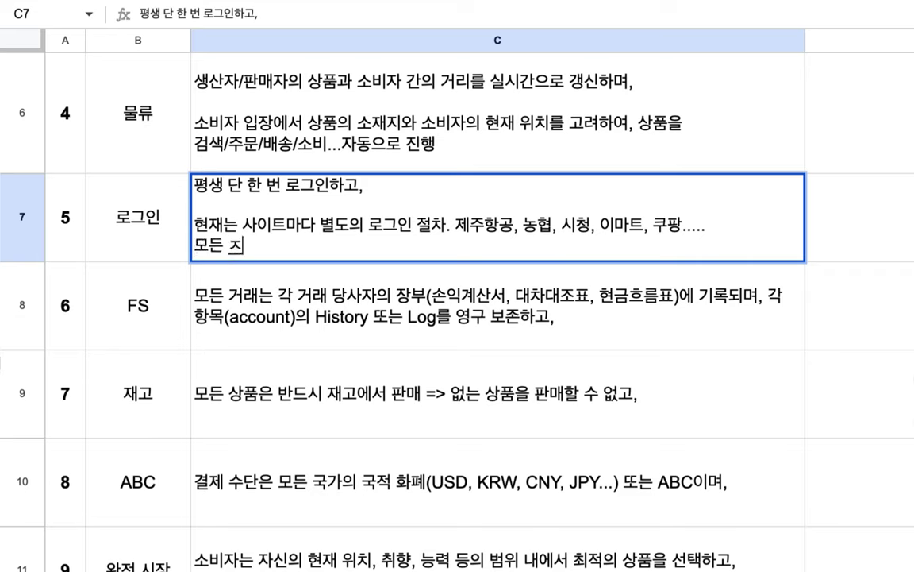
type("류의 상ㅍㅁ")
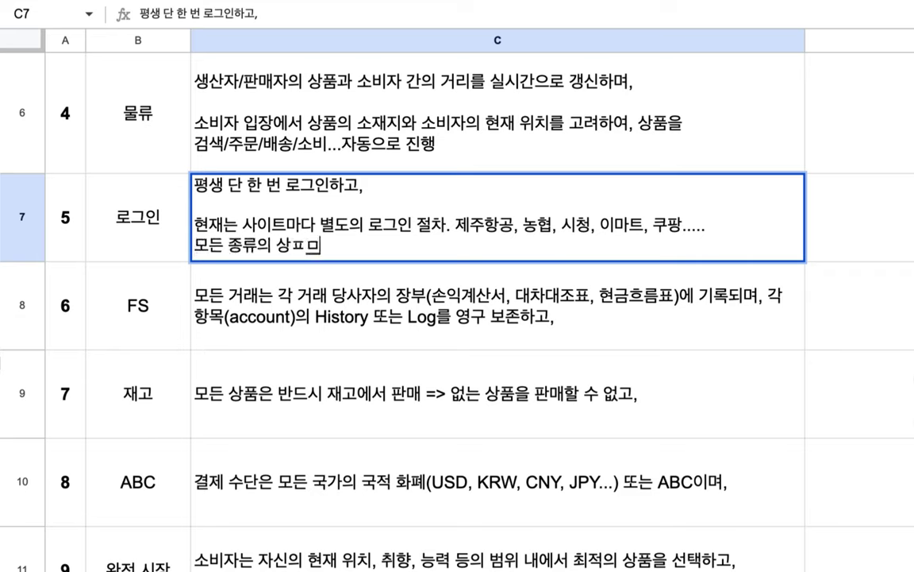
key("BackSpace")
key("BackSpace")
type("품과 서비스를 ")
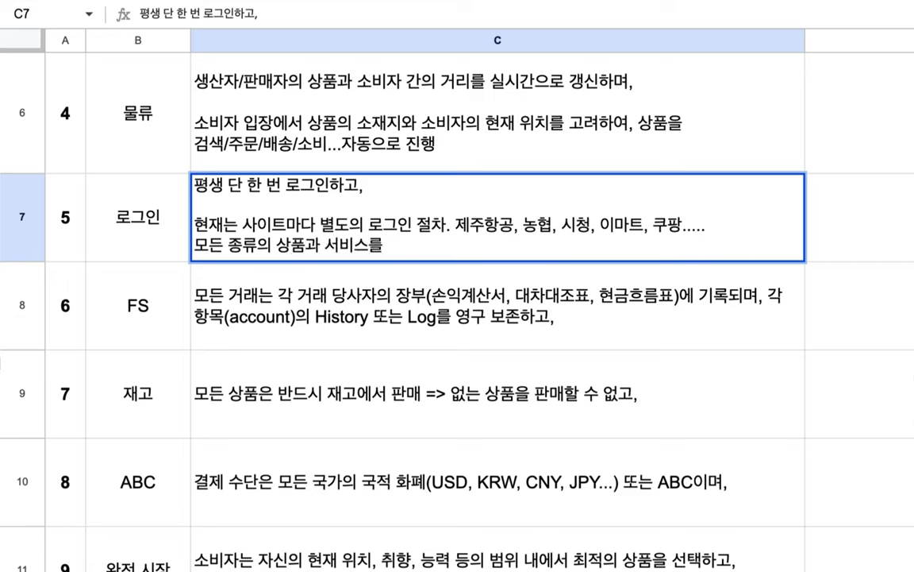
- Complete the last line in C7 with "abc market에서 구매할 수 있고, 단 한 번 로그인"
type("abc")
type(" bank")
key("BackSpace")
key("BackSpace")
key("BackSpace")
key("BackSpace")
type("market에서 구매해ㄹ 수 있고, 단 히")
key("BackSpace")
type("ㅔ")
key("BackSpace")
type("ㅏㄴ 번 ")
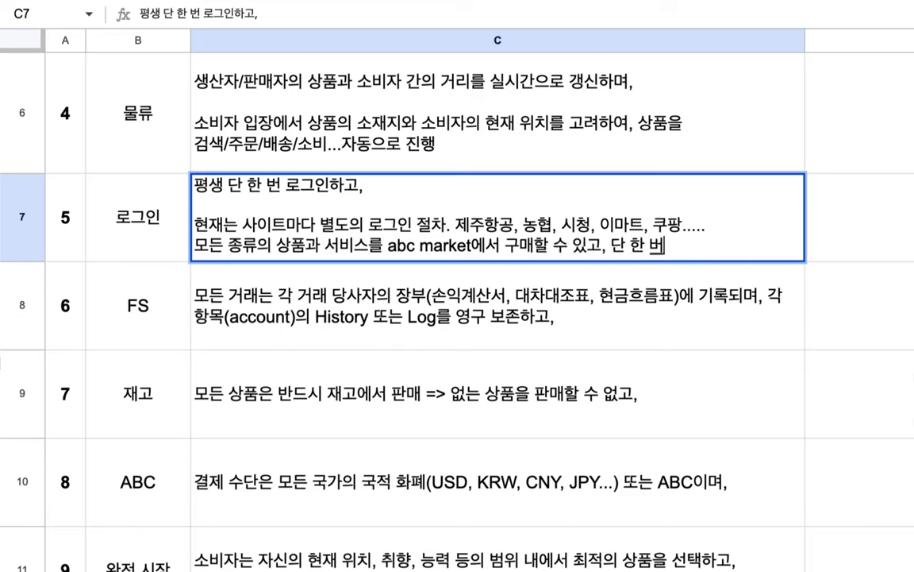
type("로그인")
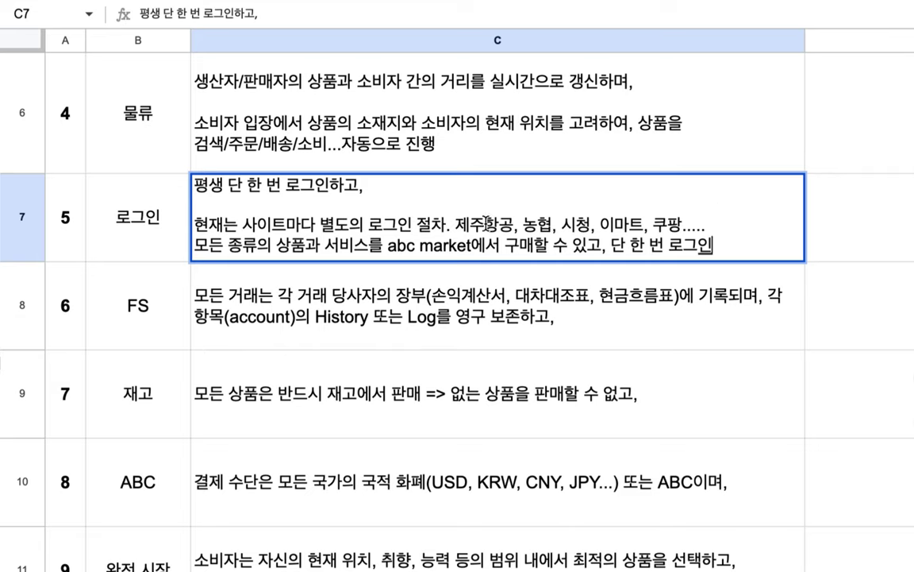
- Highlight the site examples and "abc market" in C7, and increase the height of row 7
left_click_drag(194, 205, 647, 227)
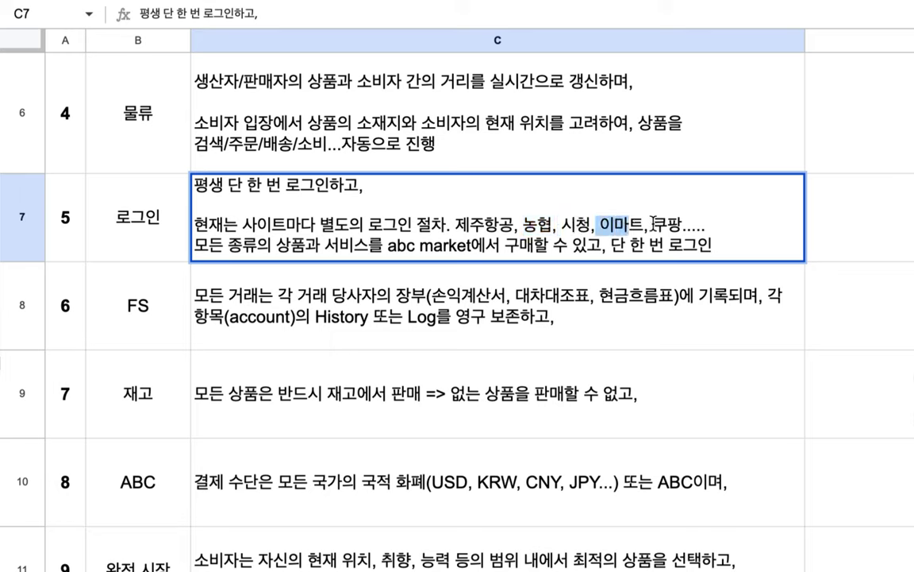
left_click(653, 225)
left_click_drag(387, 246, 479, 248)
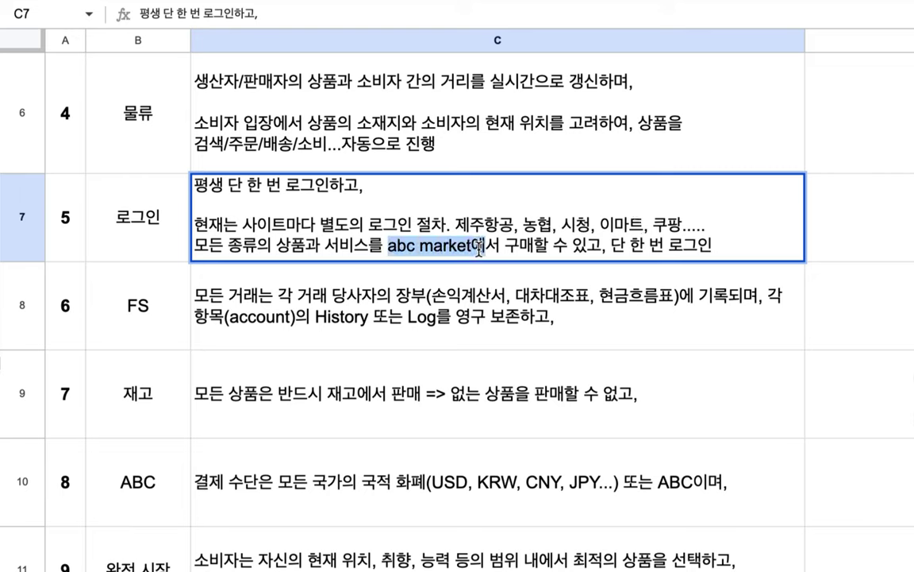
left_click_drag(20, 262, 17, 307)
- Add "재무제표" on a second line under FS in B8, and open the FS description in C8 for editing
left_click(123, 373)
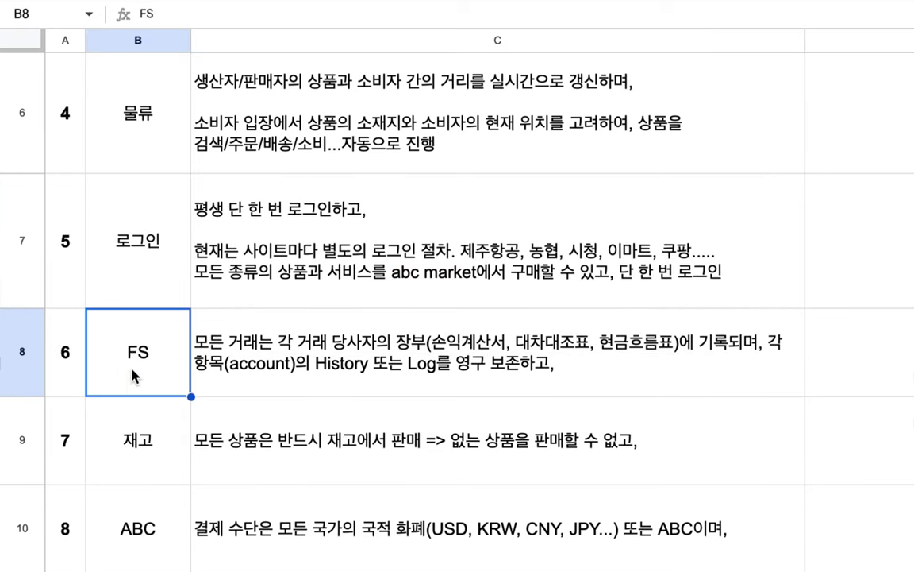
double_click(135, 375)
key("alt+Return")
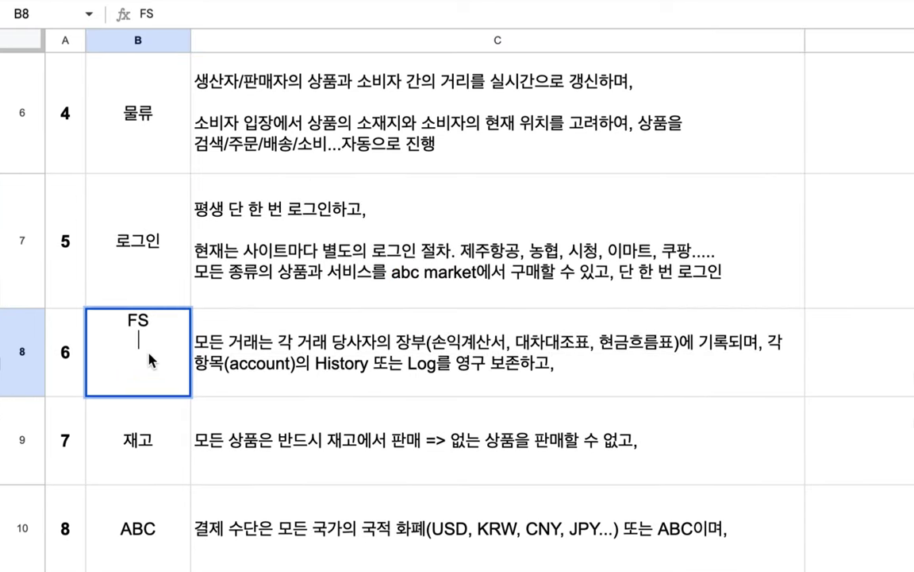
type("재무제표")
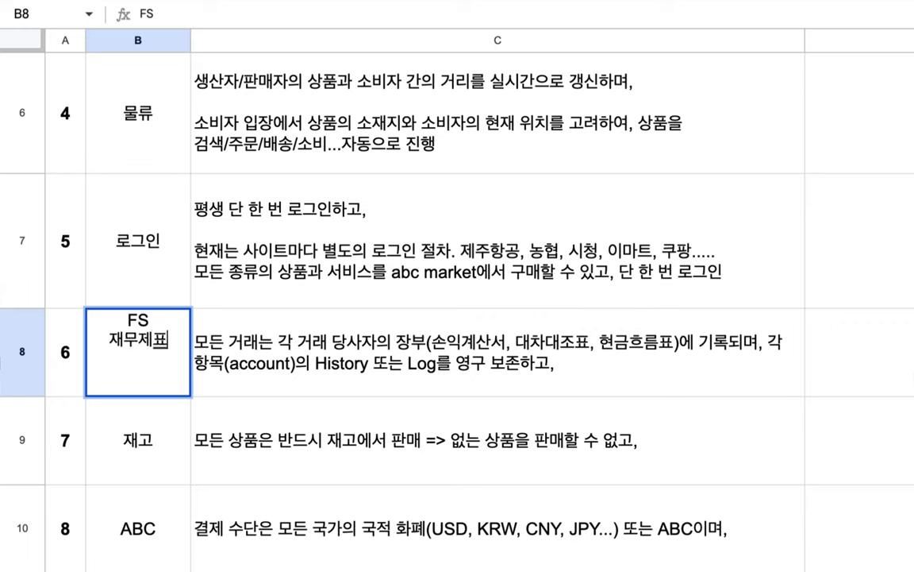
double_click(265, 367)
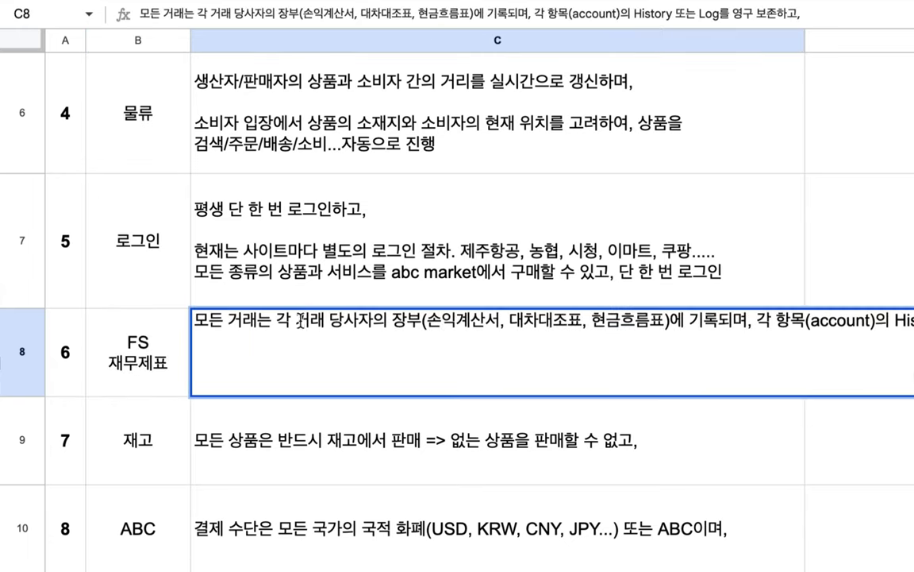
- Highlight the ledger list in C8 and extend it after 현금흐름표 with ", 지분표, 이익잉여금처분계산서, 재무지표"
left_click_drag(292, 321, 664, 322)
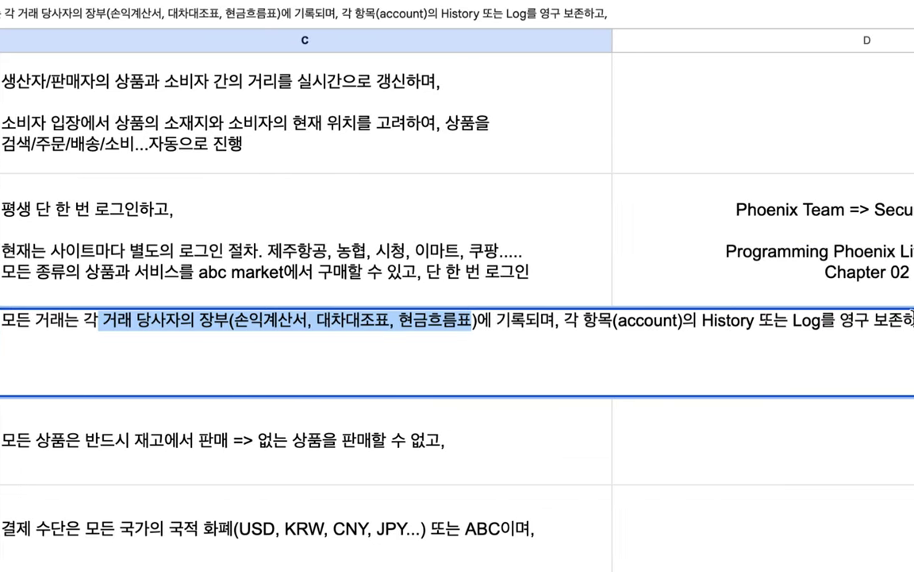
left_click(821, 325)
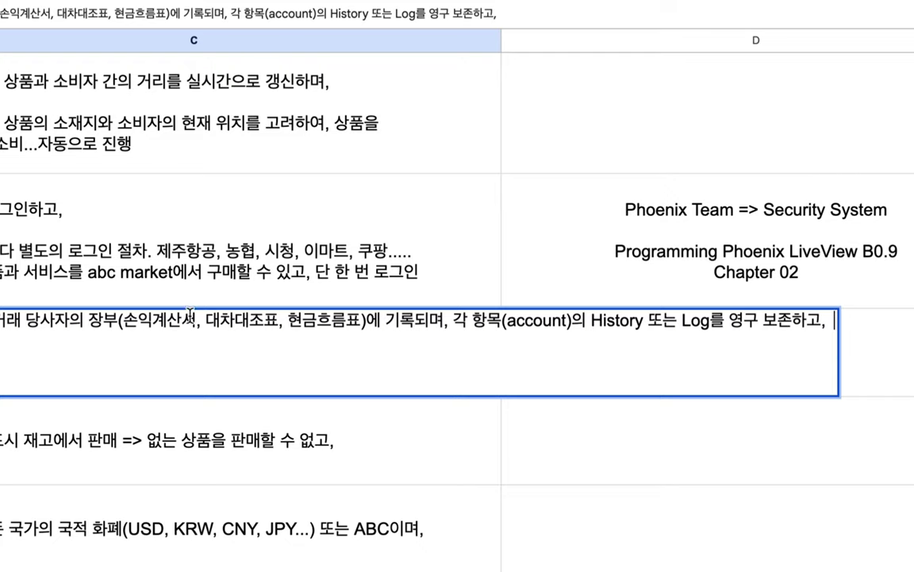
left_click_drag(123, 322, 361, 321)
left_click(361, 321)
type(",")
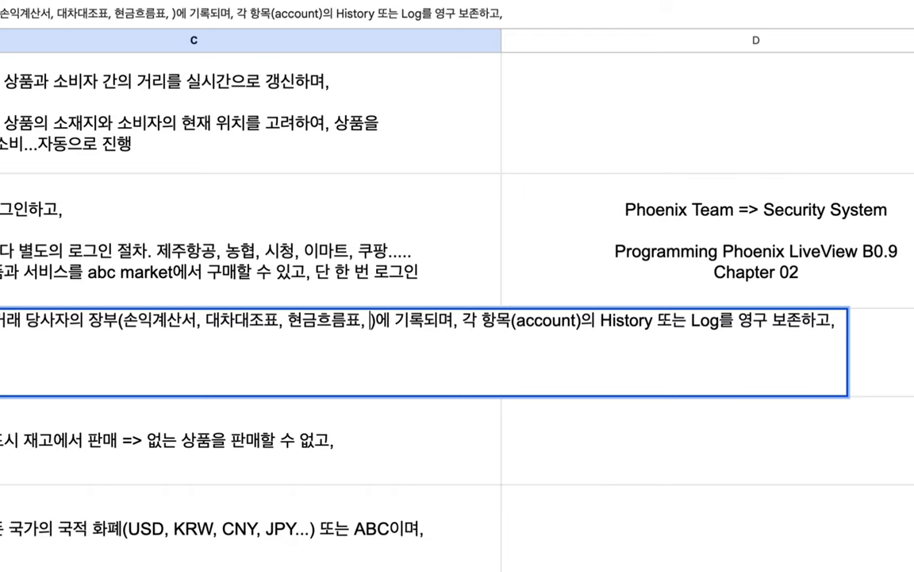
type(" 지분ㅂ표, 이익잉")
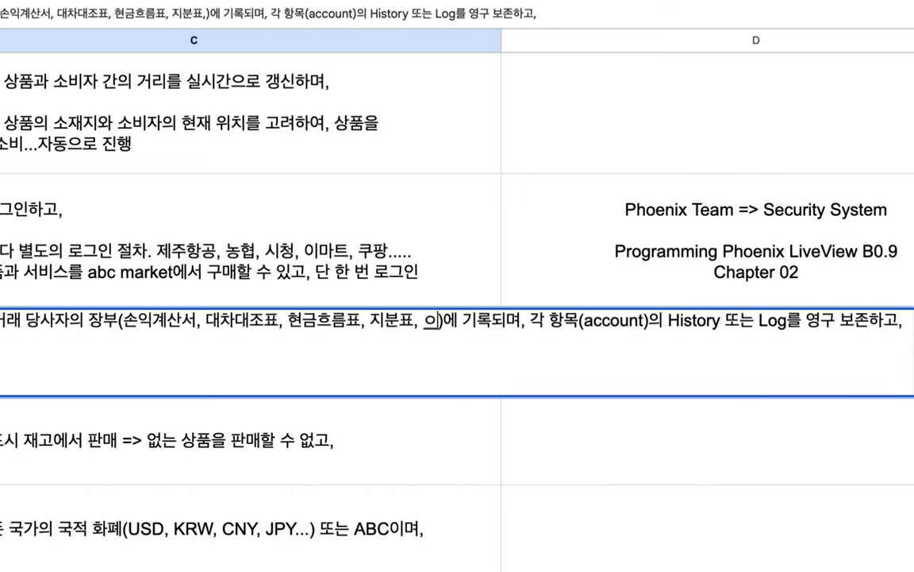
type("여금처분ㄱ")
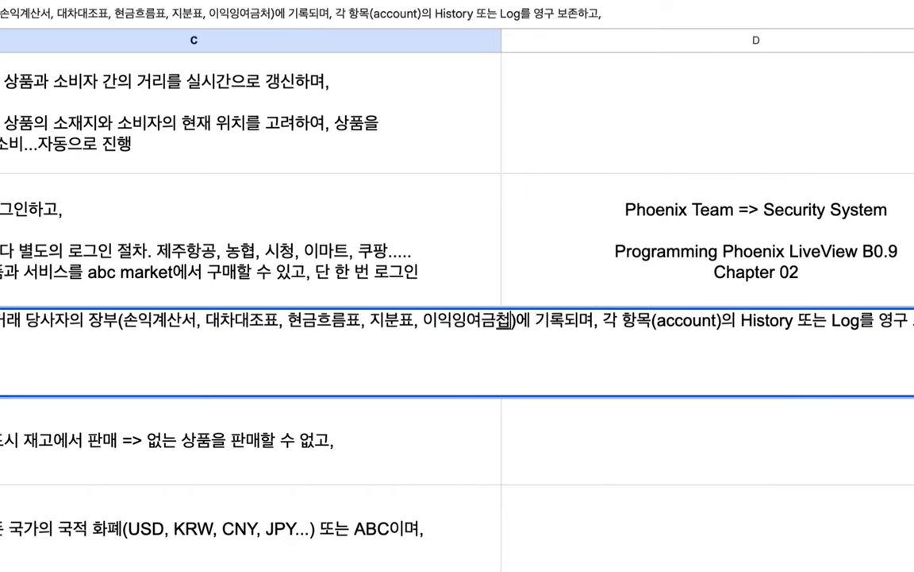
type("계산서")
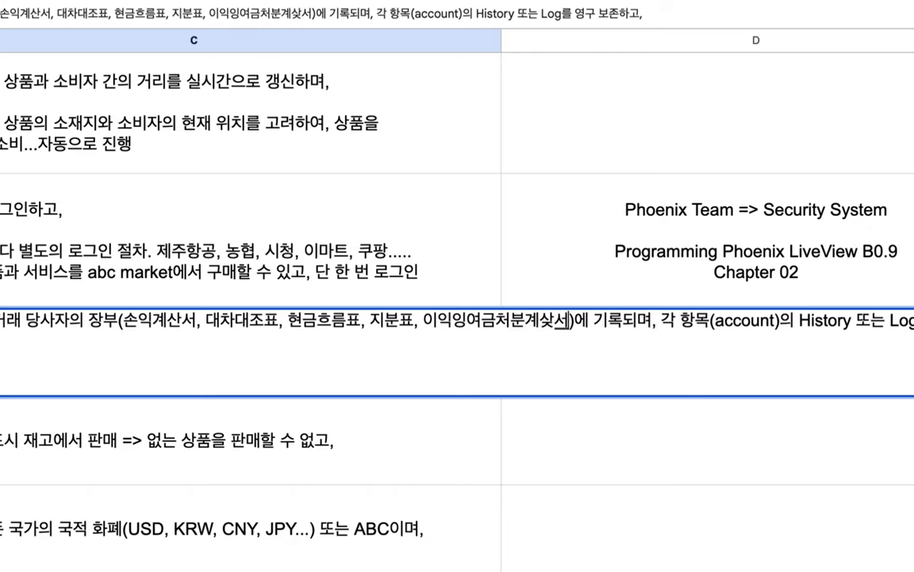
type(", 재무지표")
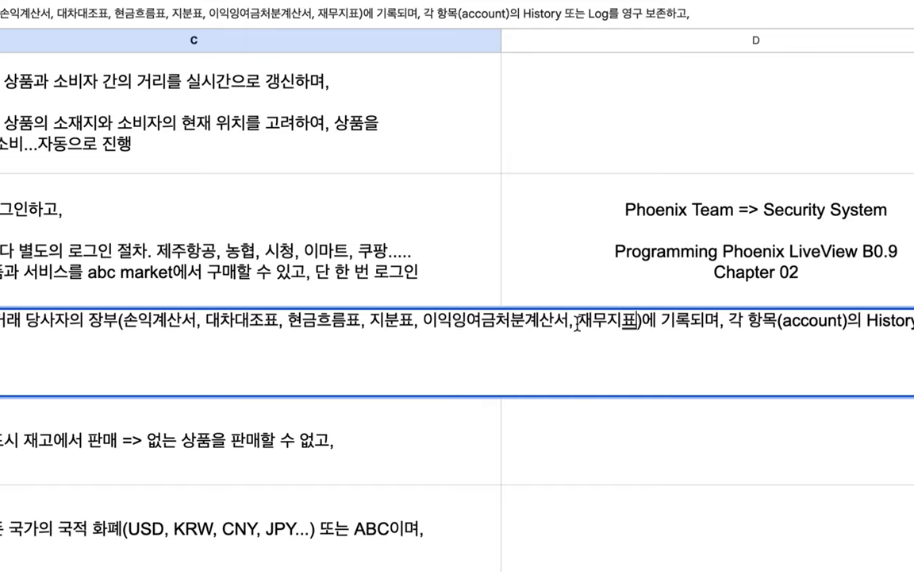
- Highlight 재무지표 in C8 and add " ..." after it, before the closing parenthesis
left_click_drag(577, 320, 637, 321)
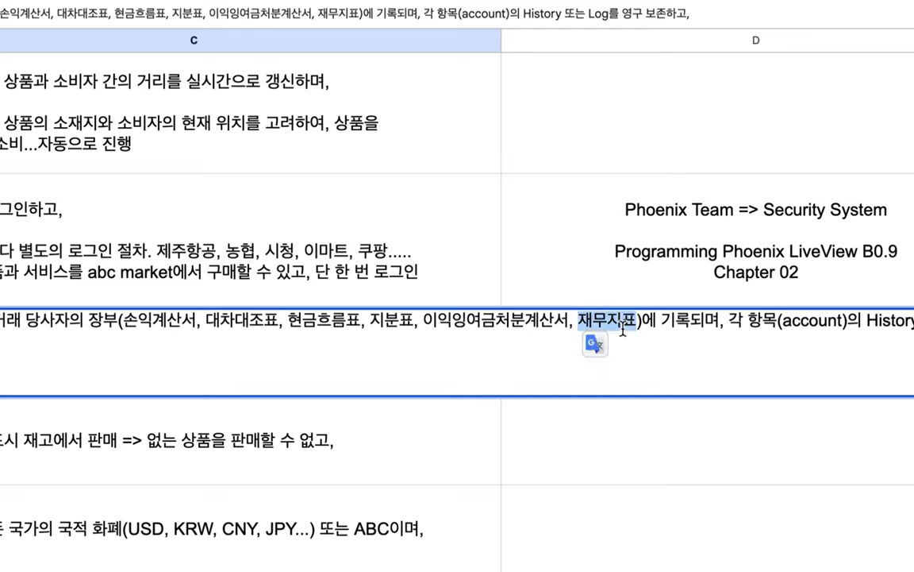
left_click(636, 322)
type("...")
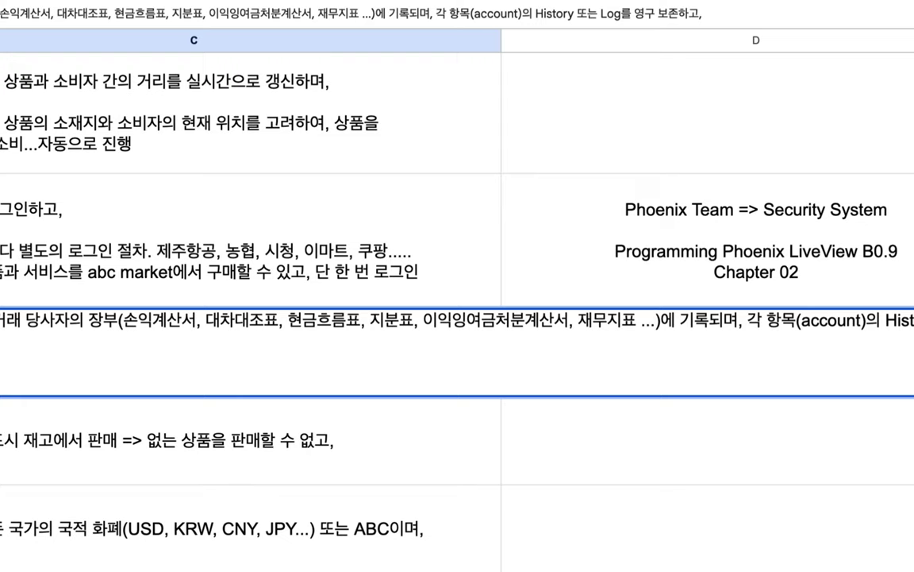
- Highlight the wording about permanently preserving the Log at the end of C8, and finish editing the FS description
left_click(912, 334)
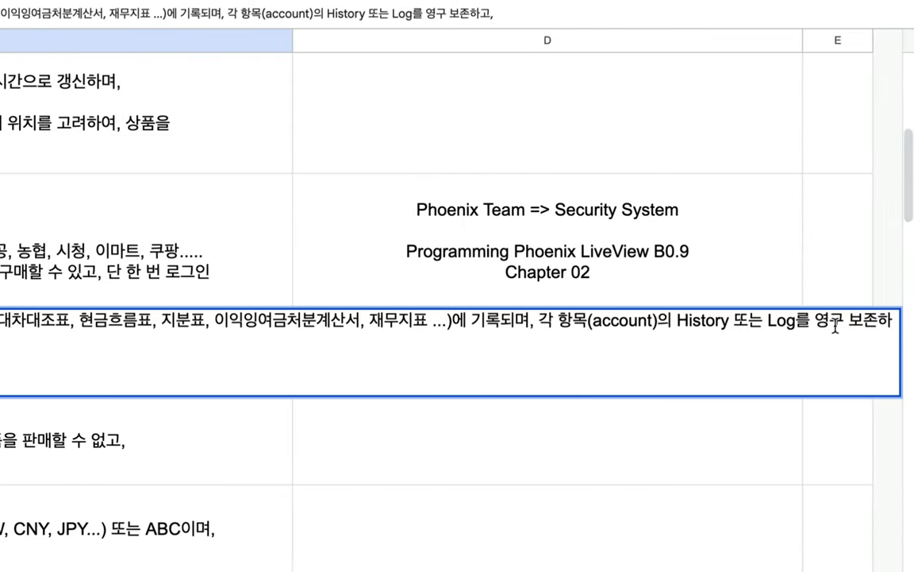
left_click_drag(748, 321, 878, 325)
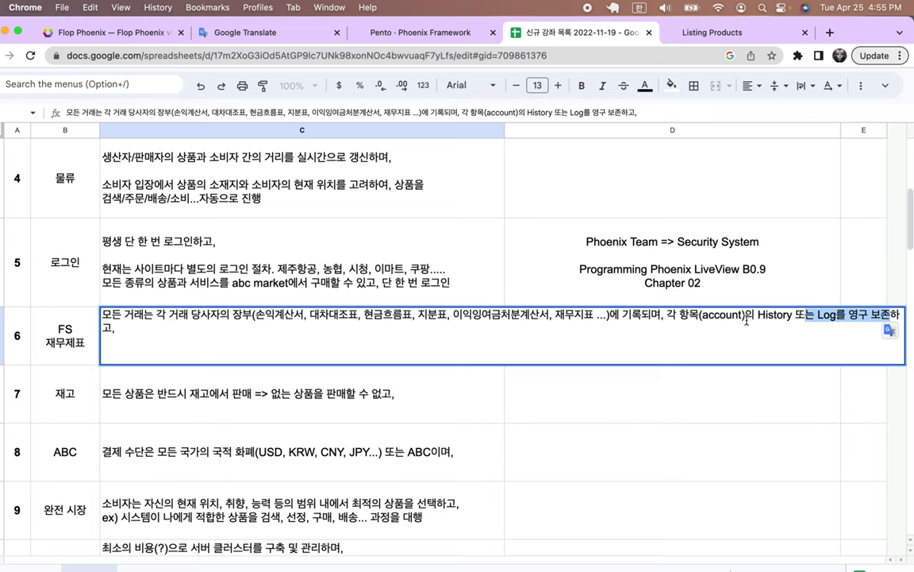
left_click(105, 401)
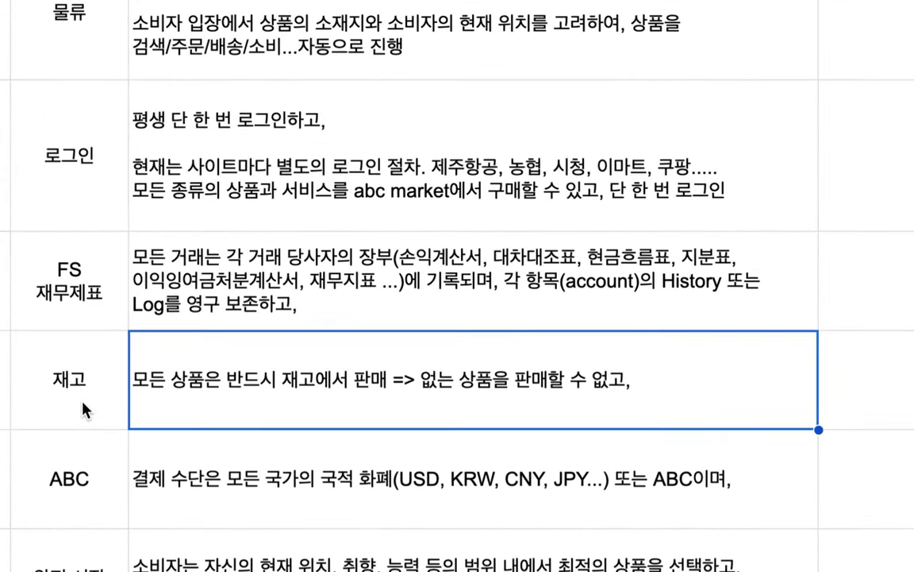
- Open the 재고 label in B9 for editing
double_click(75, 407)
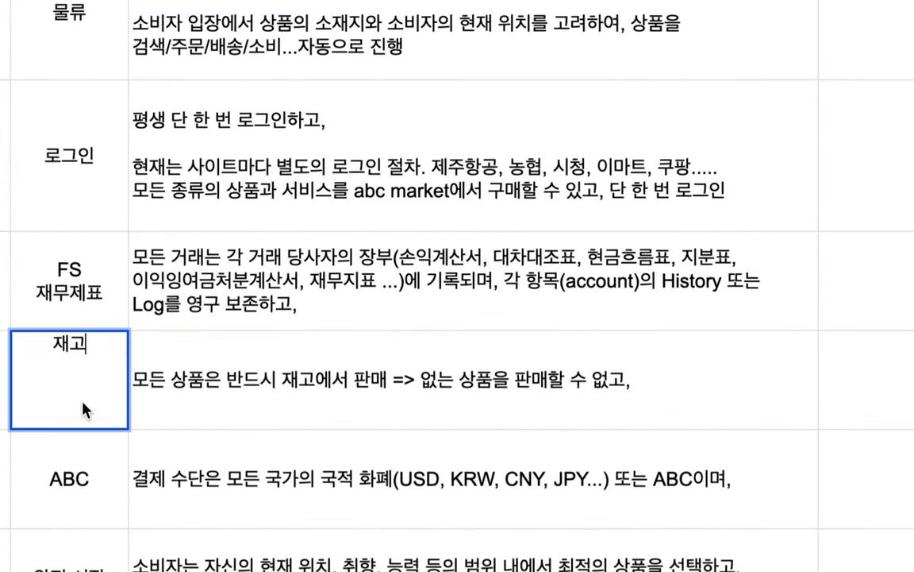
- Append "=> 시장의 투명성, 공정성," to the end of the existing sentence in the 재고 row's description cell
left_click(176, 394)
double_click(183, 398)
left_click_drag(312, 346, 357, 346)
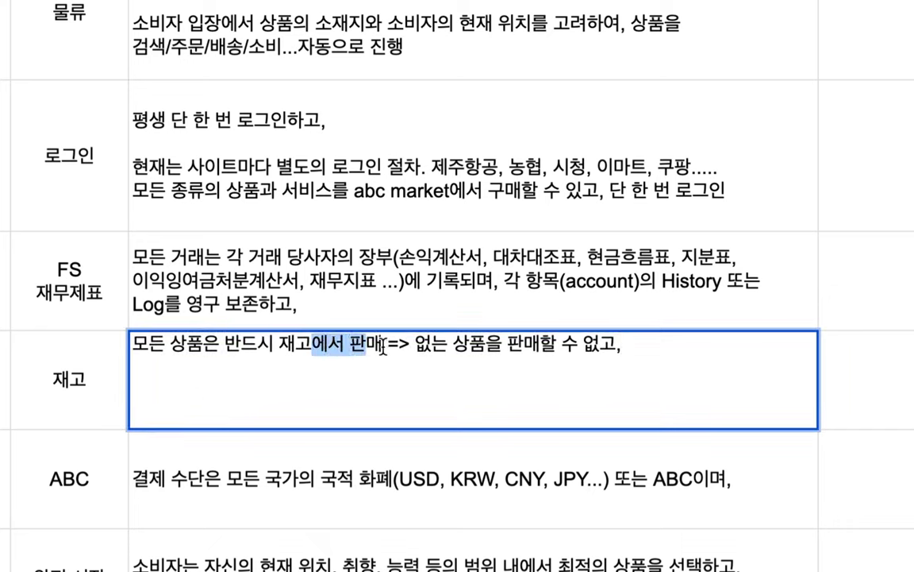
left_click_drag(280, 346, 312, 347)
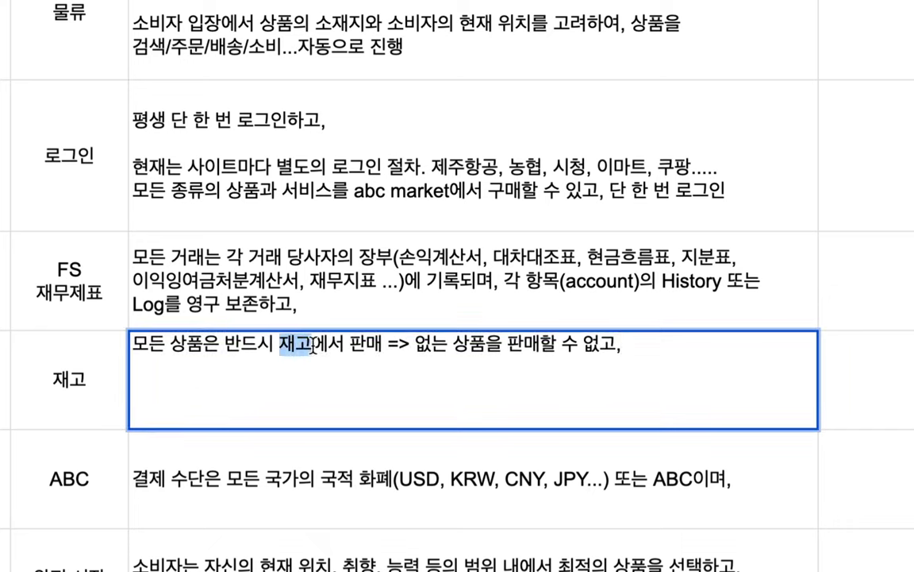
left_click_drag(394, 347, 627, 343)
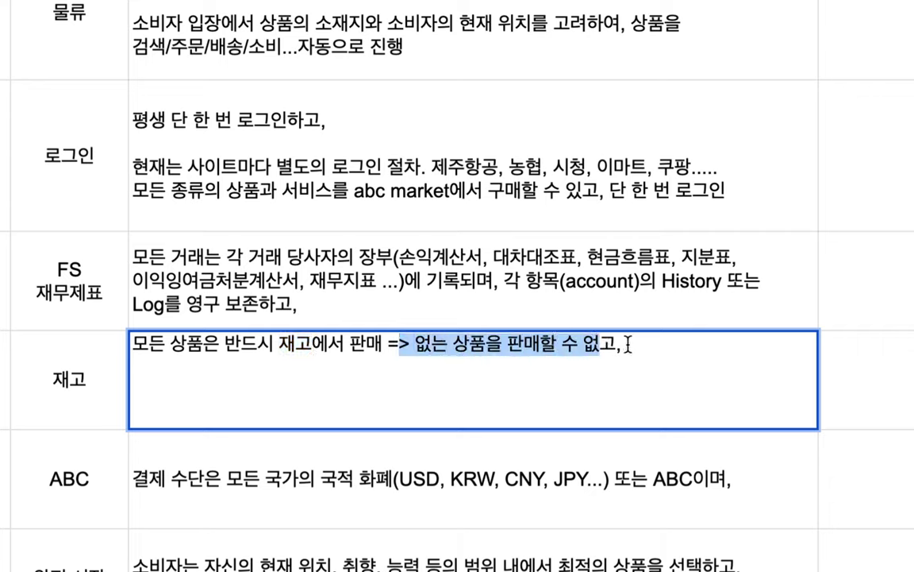
left_click(628, 345)
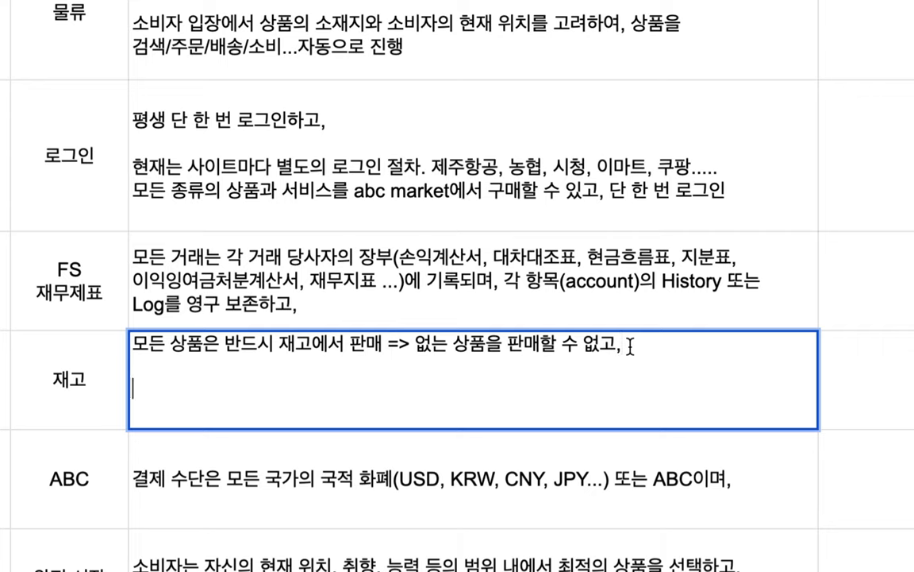
key("BackSpace")
type("=> 시장의")
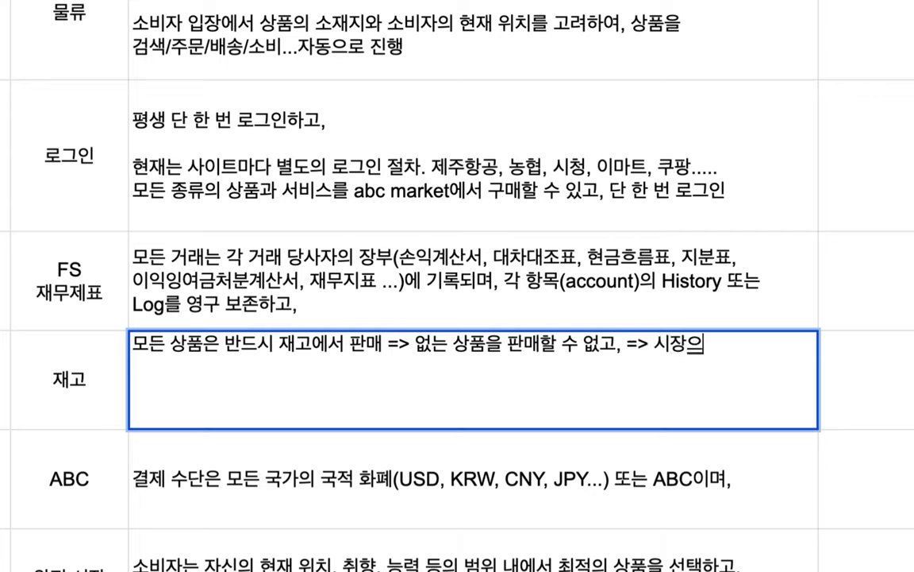
type(" 투명ㅅ성, 공정")
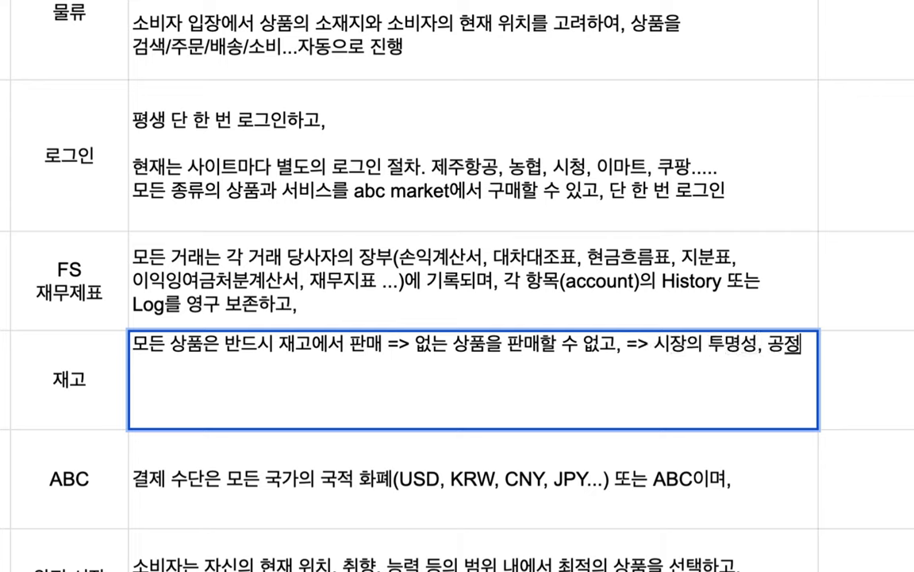
type("성,")
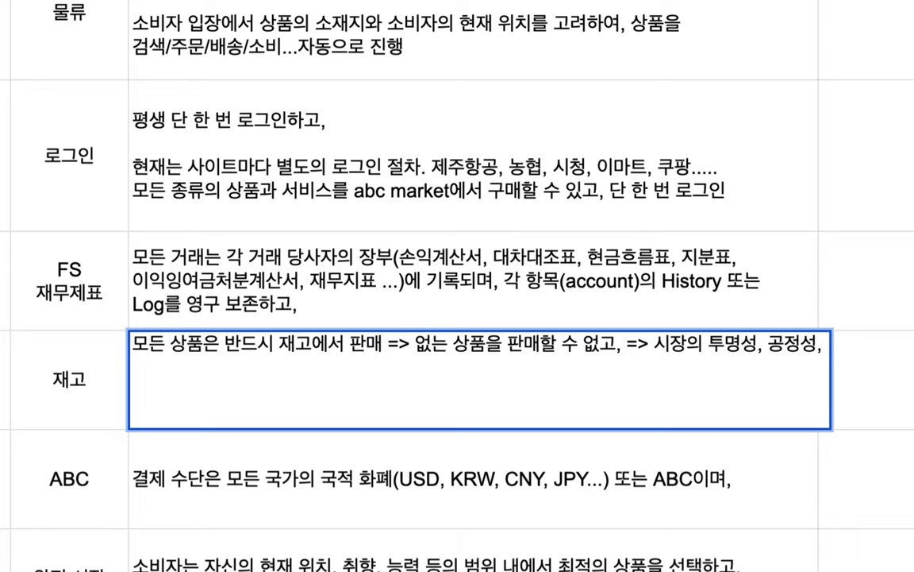
- Add a separate paragraph to the 재고 description reading "80억 인구와 수억 사업자의 재고를 하나의 시스템 abc market에서 관리"
key("alt+Return")
type("80에")
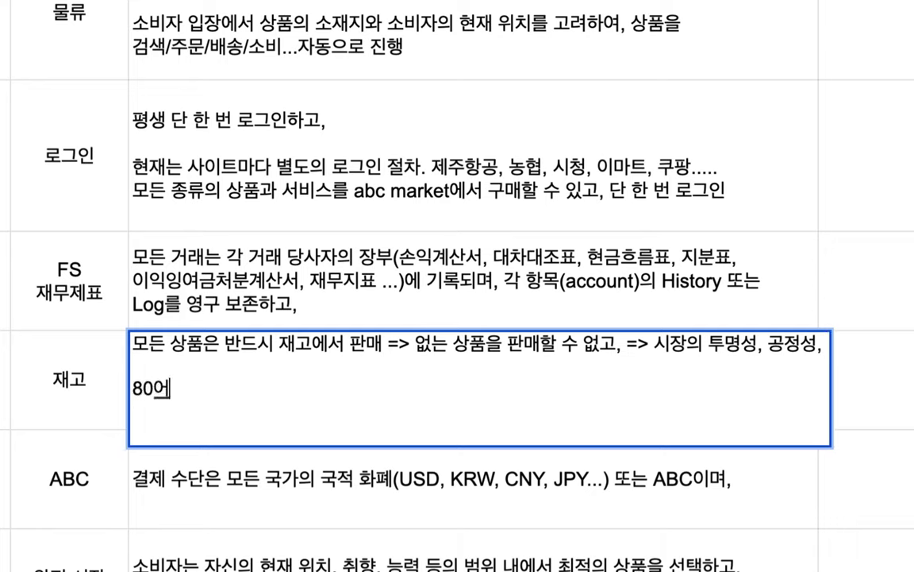
type("억 인구")
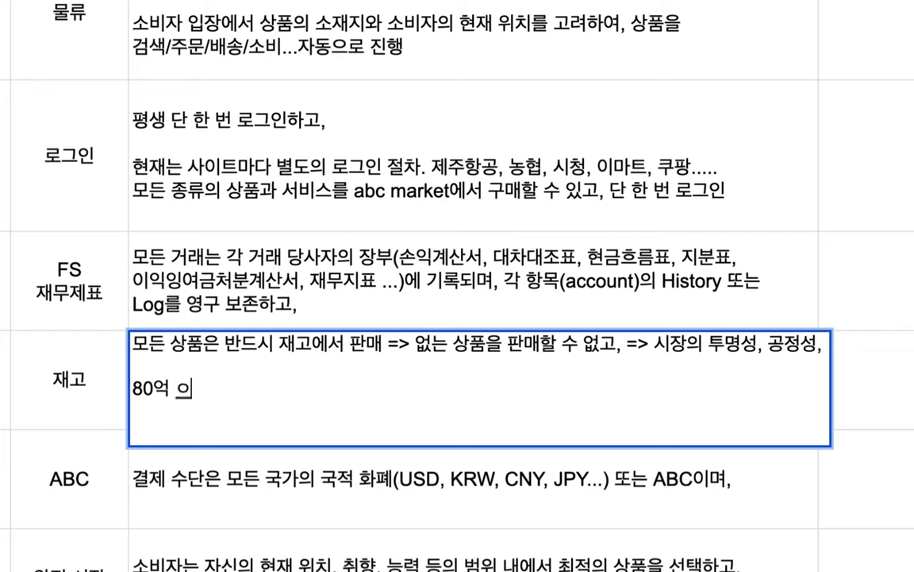
type("와 수")
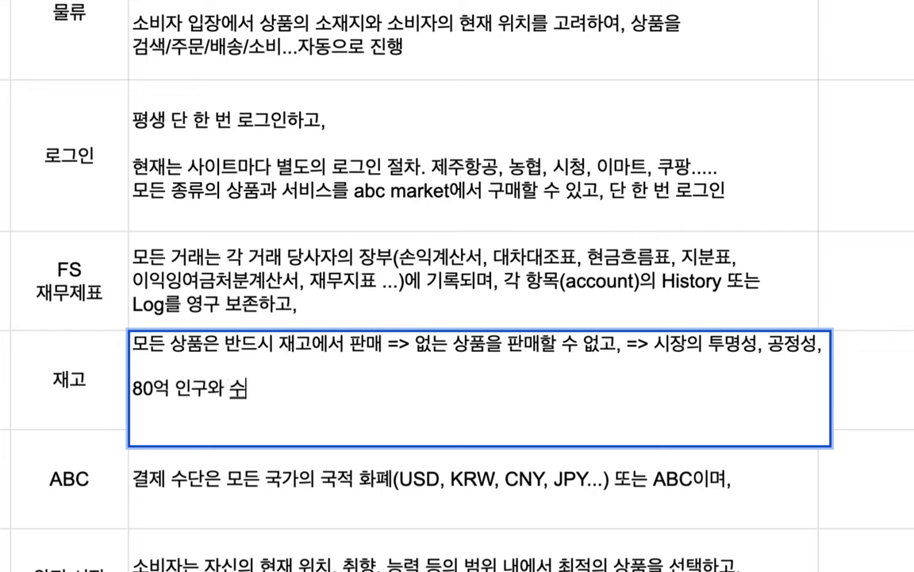
type("억 생")
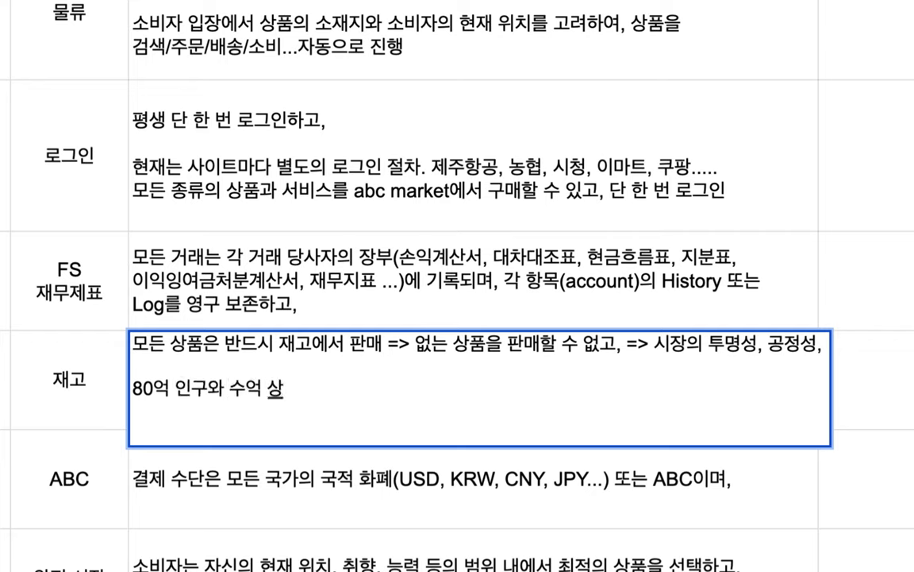
type("업자의 ")
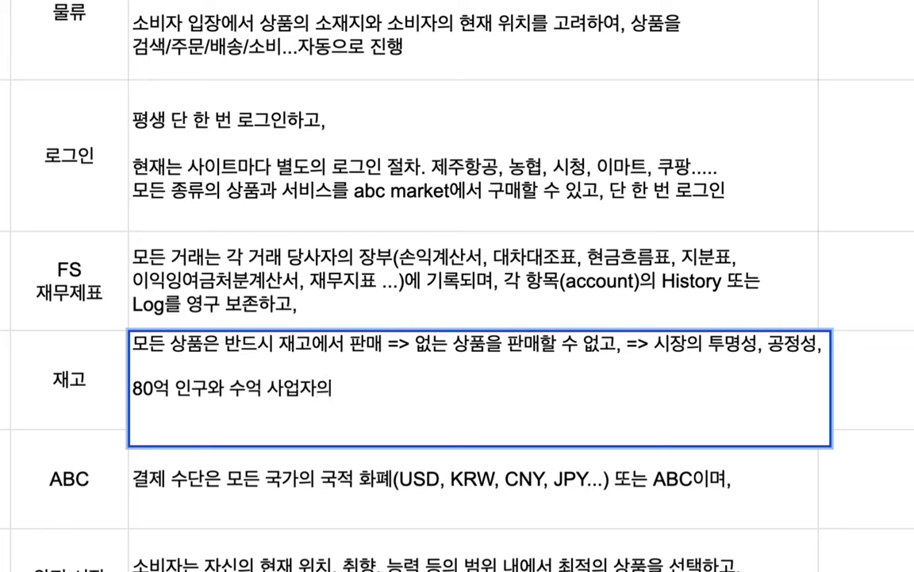
type("재고를 하나의 시스템")
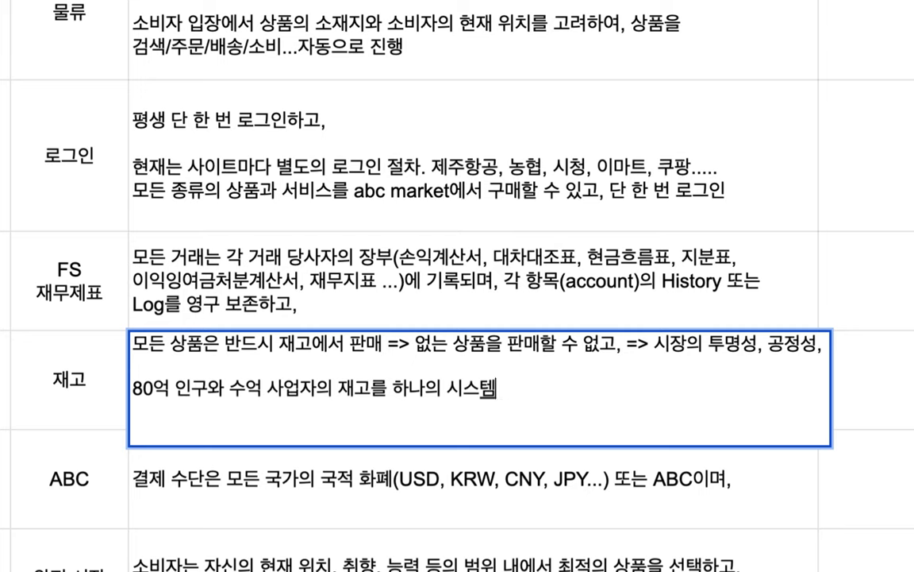
type(" abc mar")
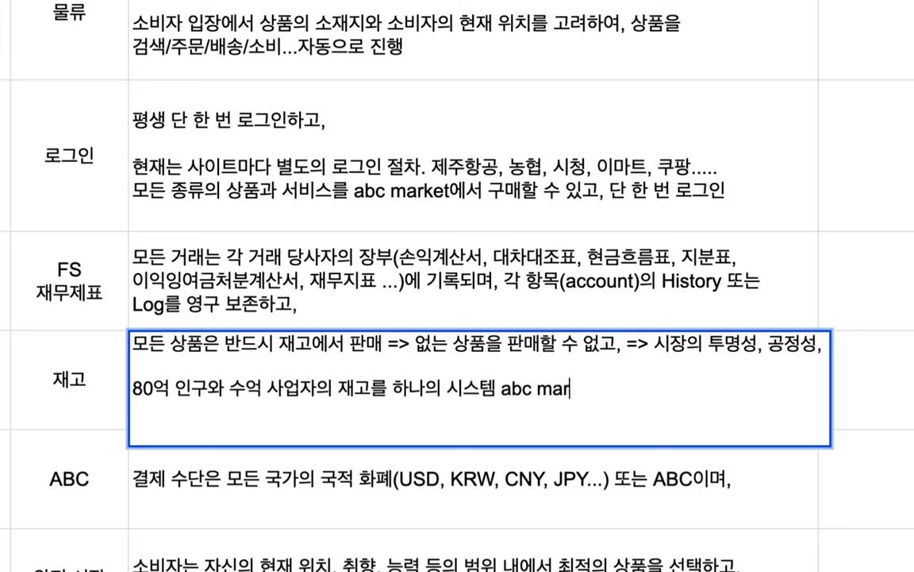
type("ket에서 괜")
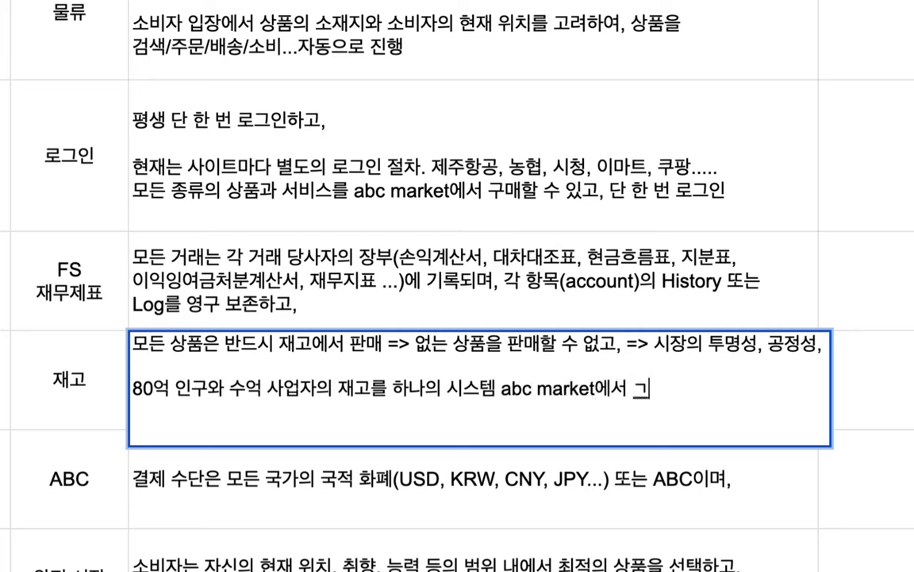
type("리")
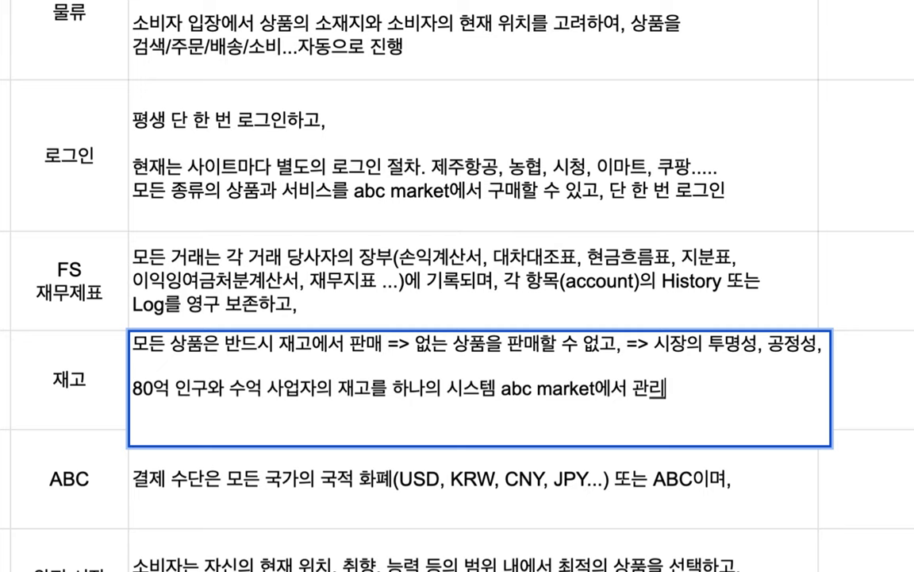
- Add a third paragraph to the 재고 description reading "세계 전역의 모든 사업장의 재고 현황을 실시간으로 파악, 갱신, 주문..." and commit the cell
left_click_drag(503, 389, 603, 389)
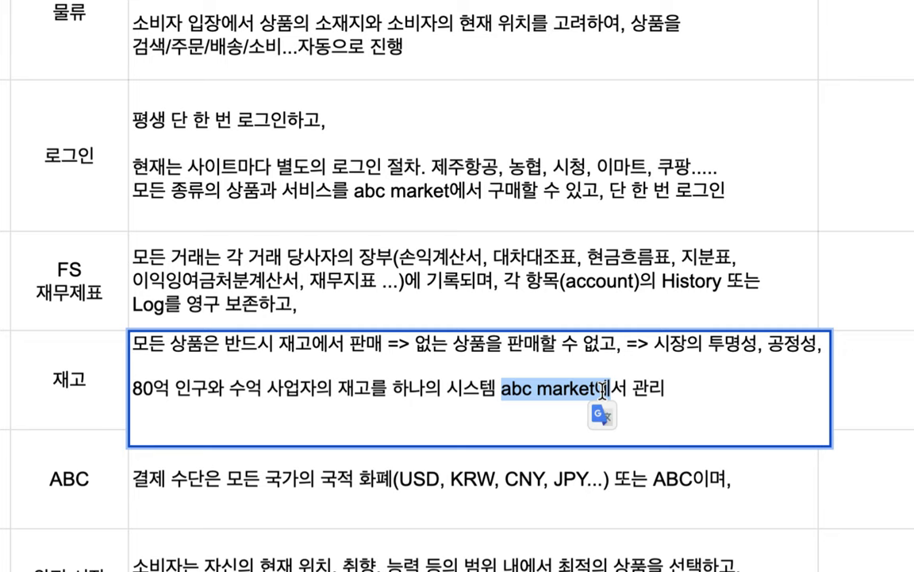
left_click(684, 395)
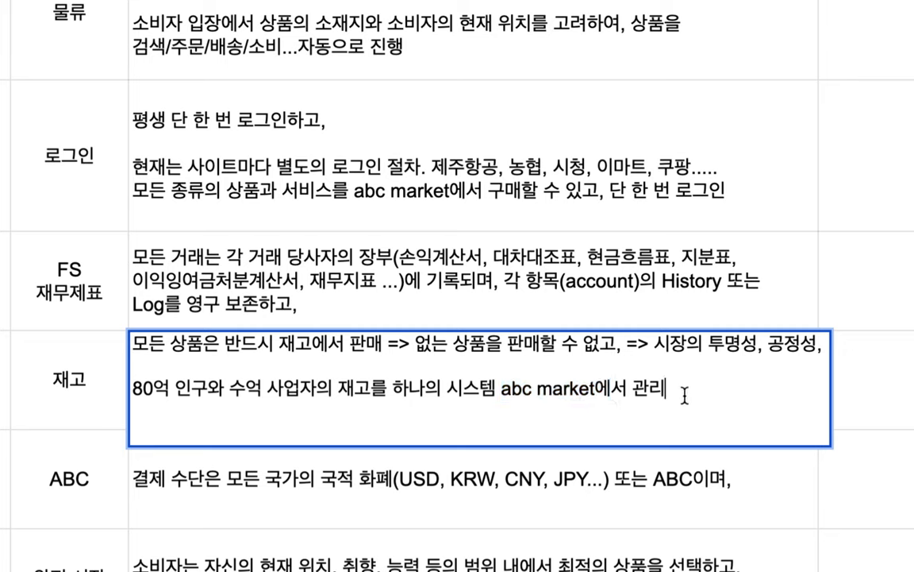
key("alt+Return")
key("alt+Return")
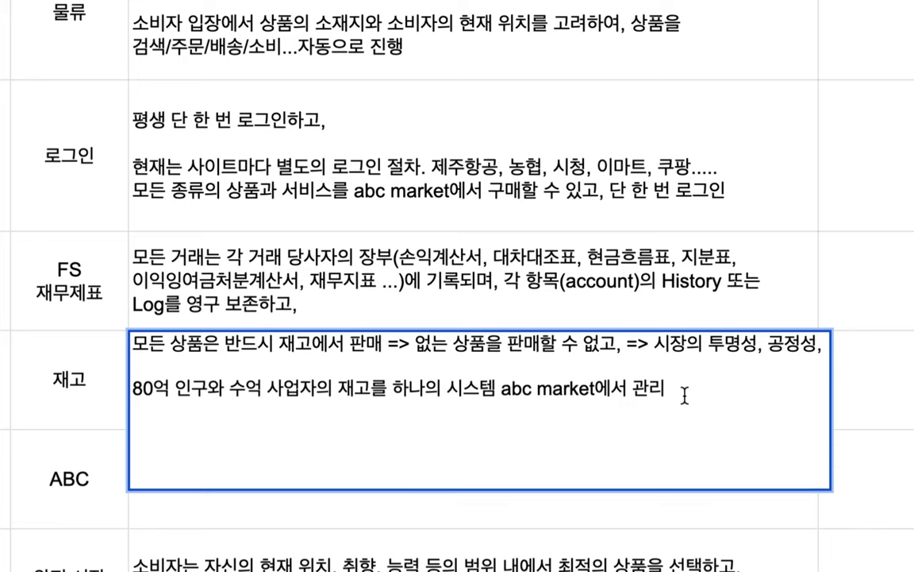
type("세계 전역의")
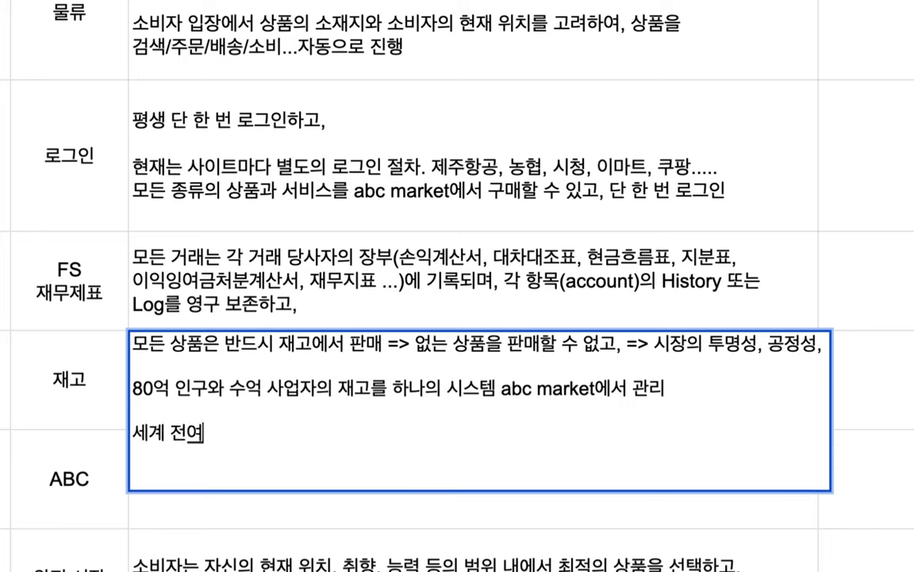
type(" 모든 사업장의")
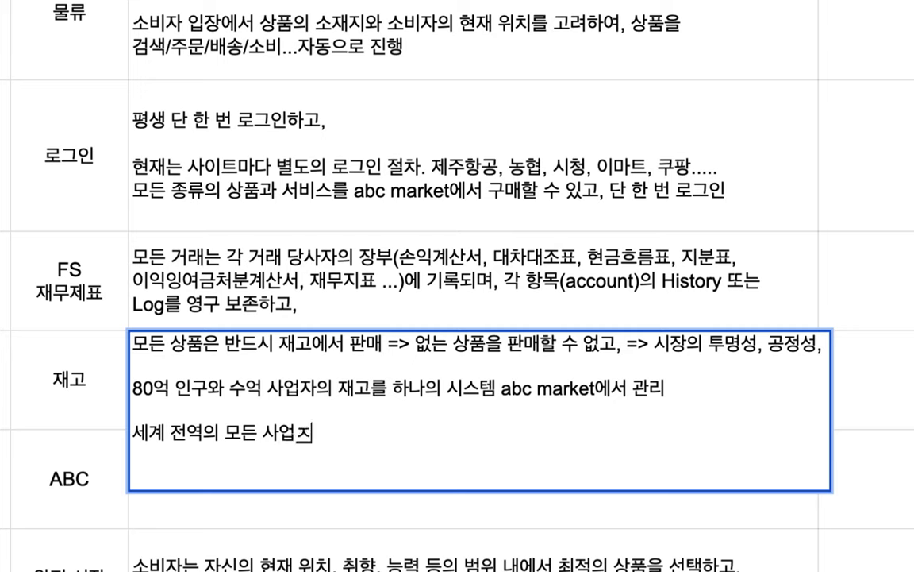
type(" 재고 현")
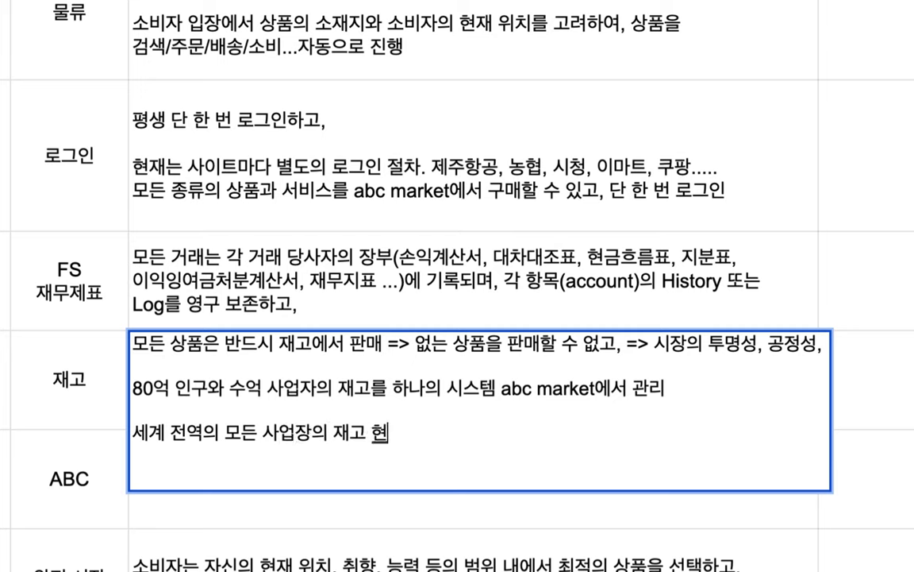
type("화황을 실시간을")
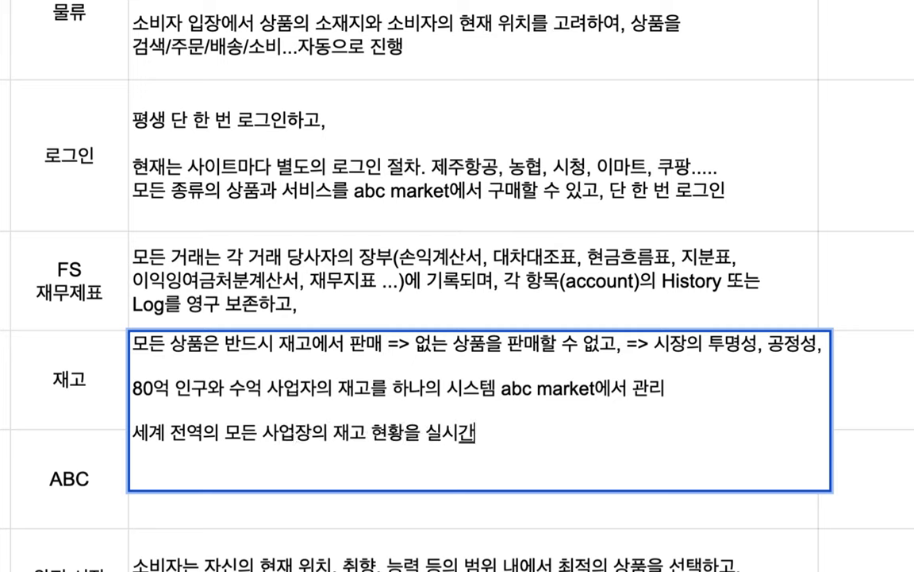
type("로 파악, 갱신")
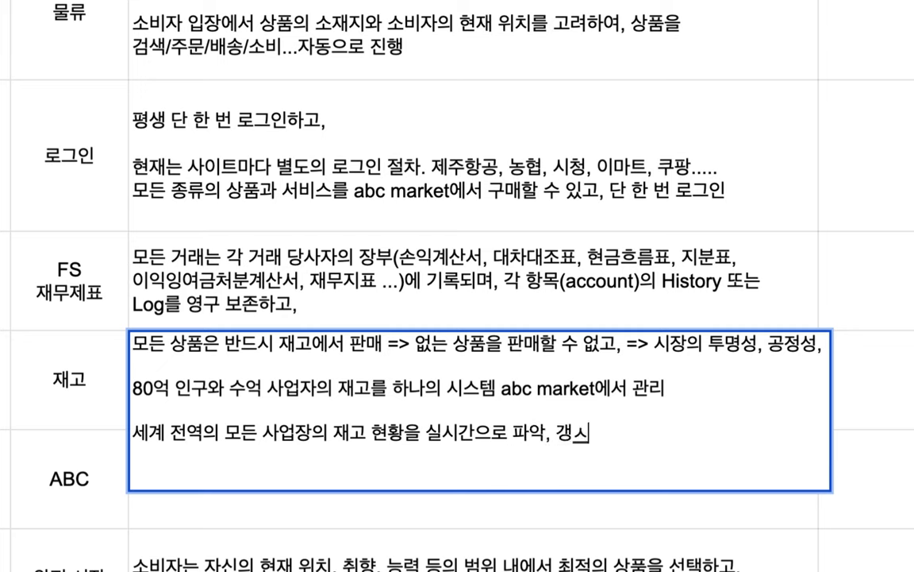
type(", 주문...")
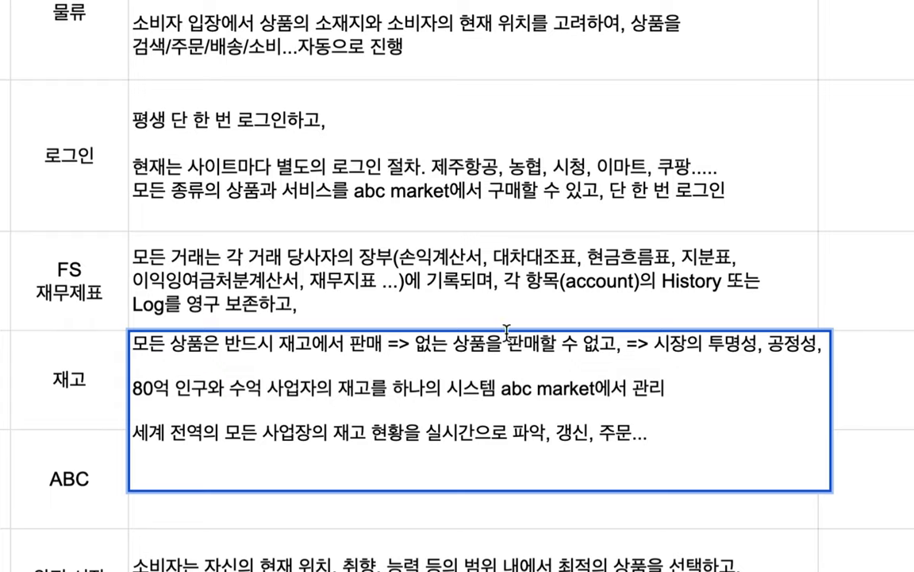
left_click(107, 423)
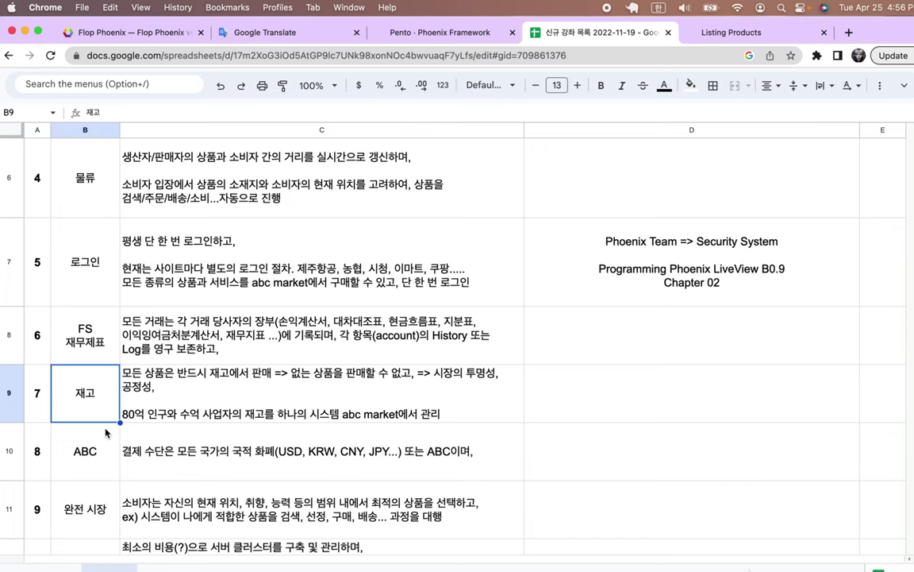
- Increase the height of row 9 to fit all paragraphs of the 재고 description
scroll(106, 432, "down", 3)
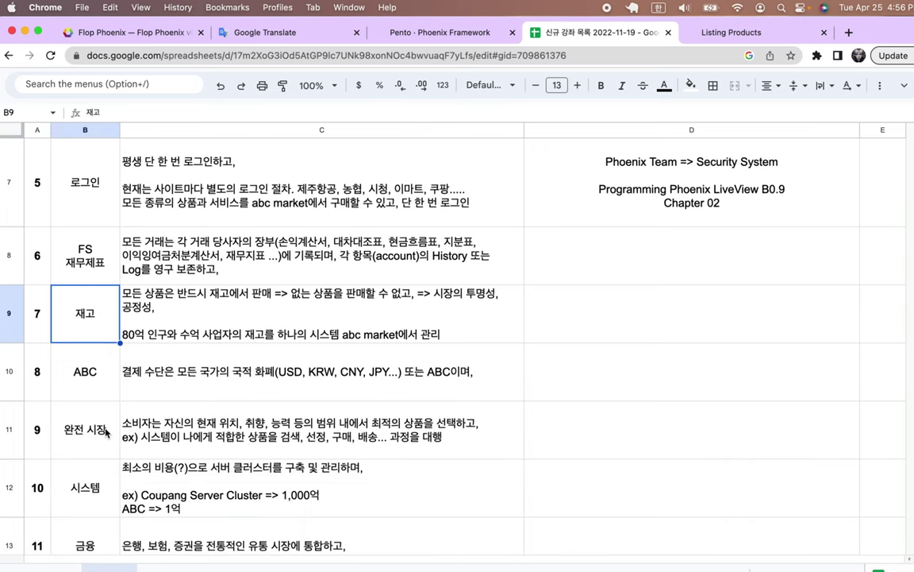
left_click_drag(9, 254, 10, 297)
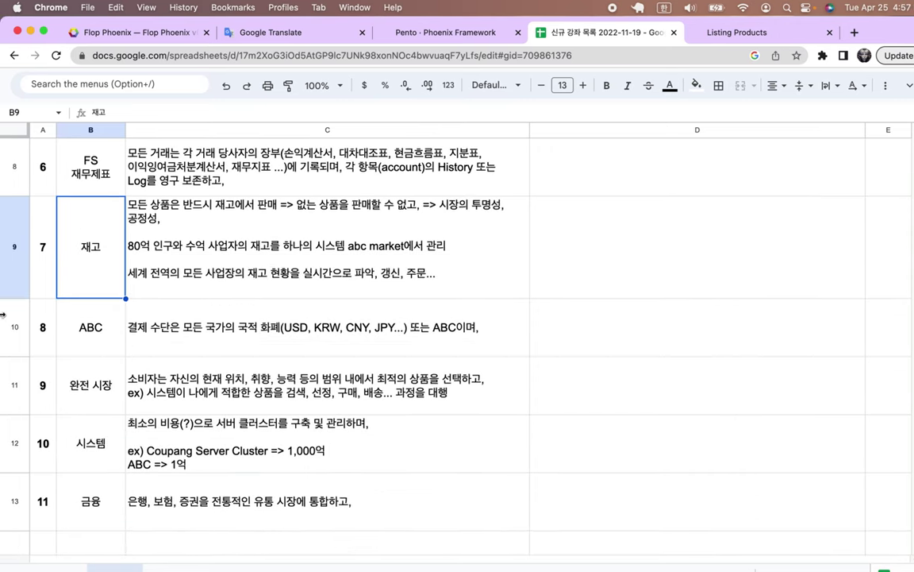
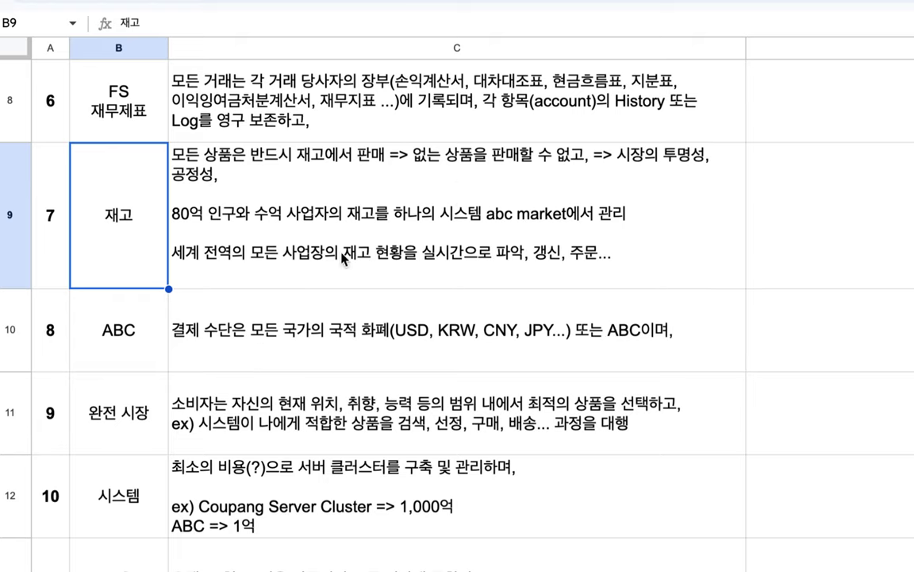
double_click(255, 333)
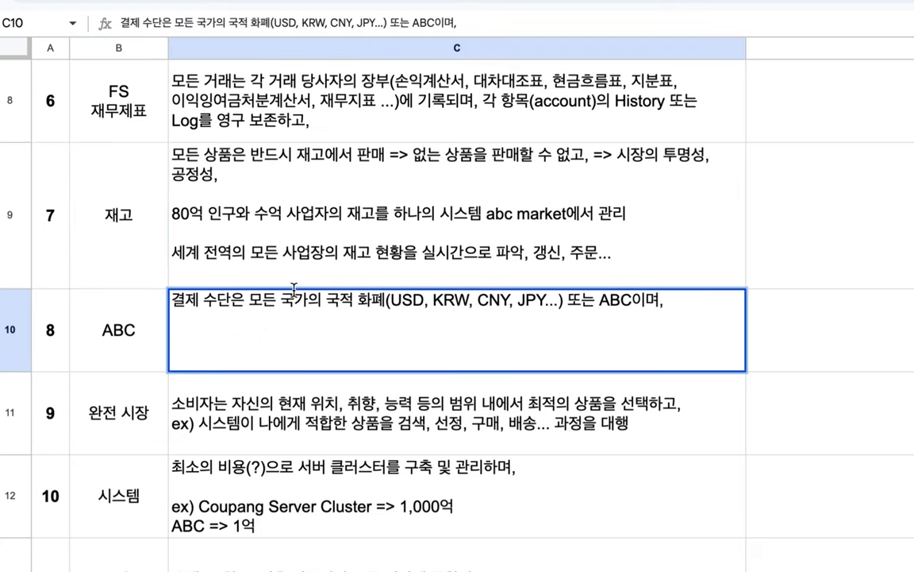
left_click_drag(249, 300, 561, 296)
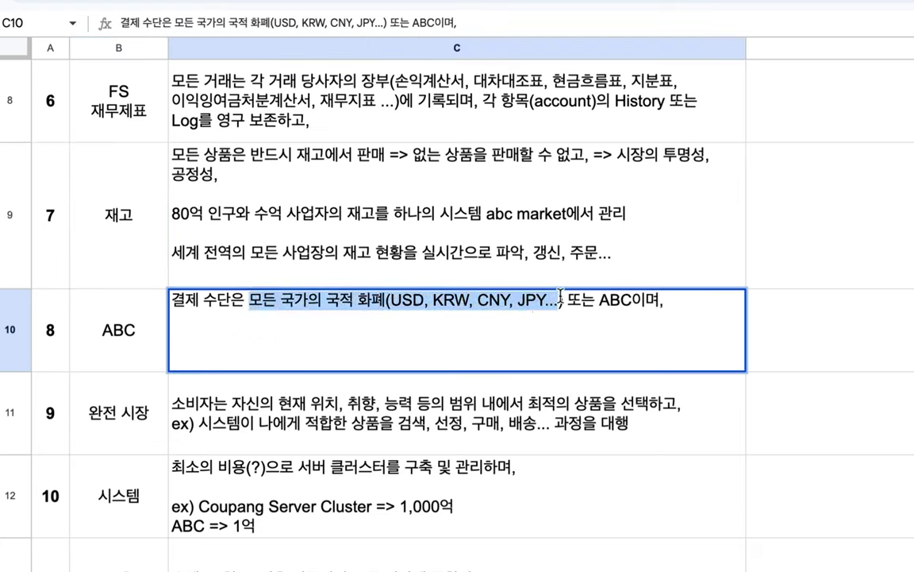
left_click_drag(632, 300, 591, 304)
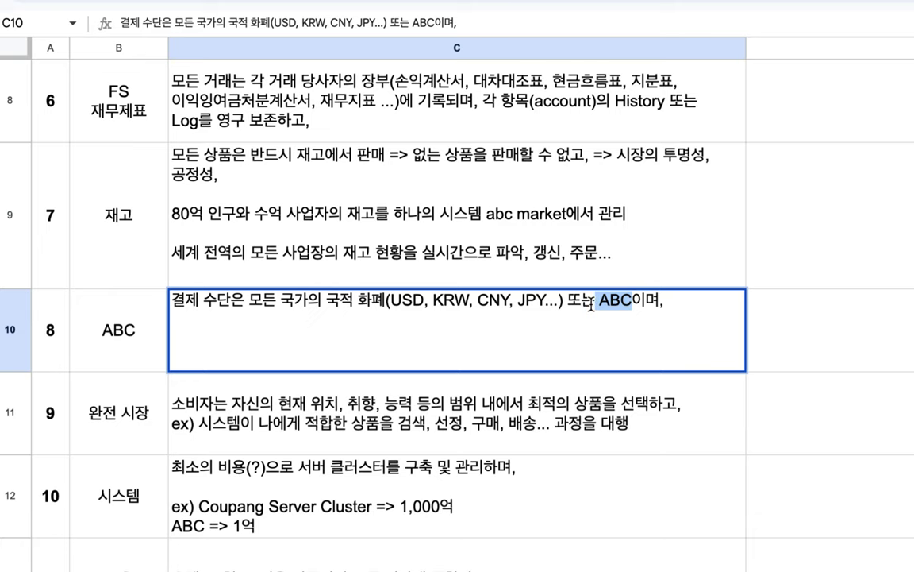
- Add a second line reading "Asset Based/Baced Currency" to the ABC label in cell B10
double_click(137, 341)
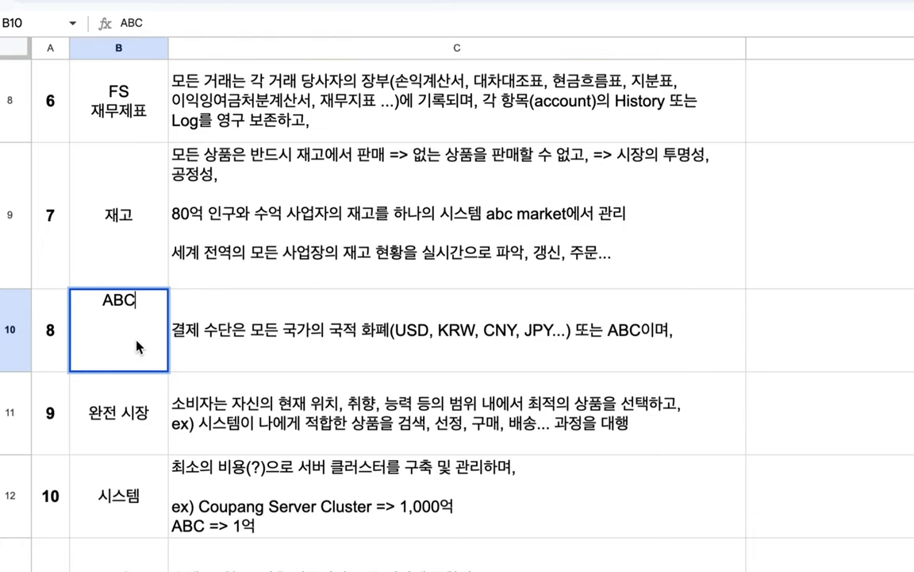
type("Asset Base")
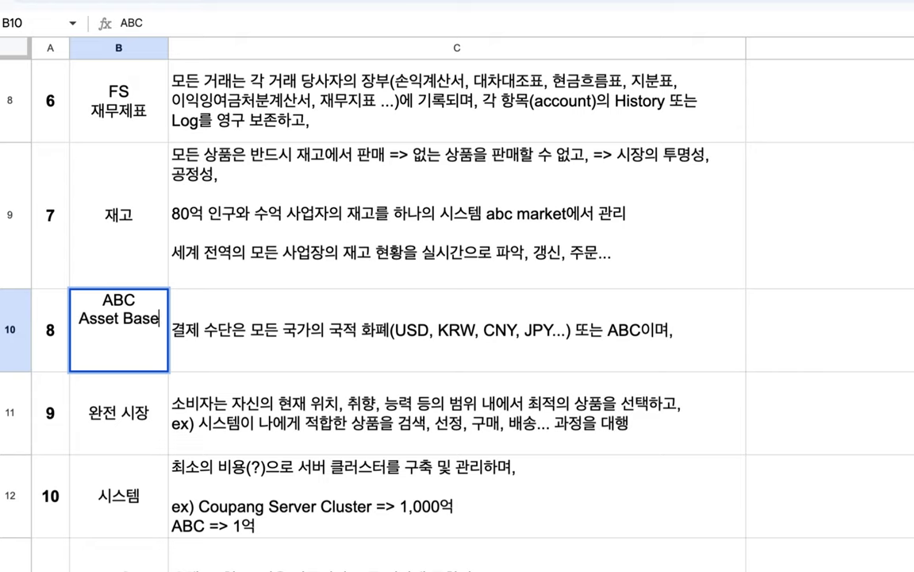
type("d/Bace")
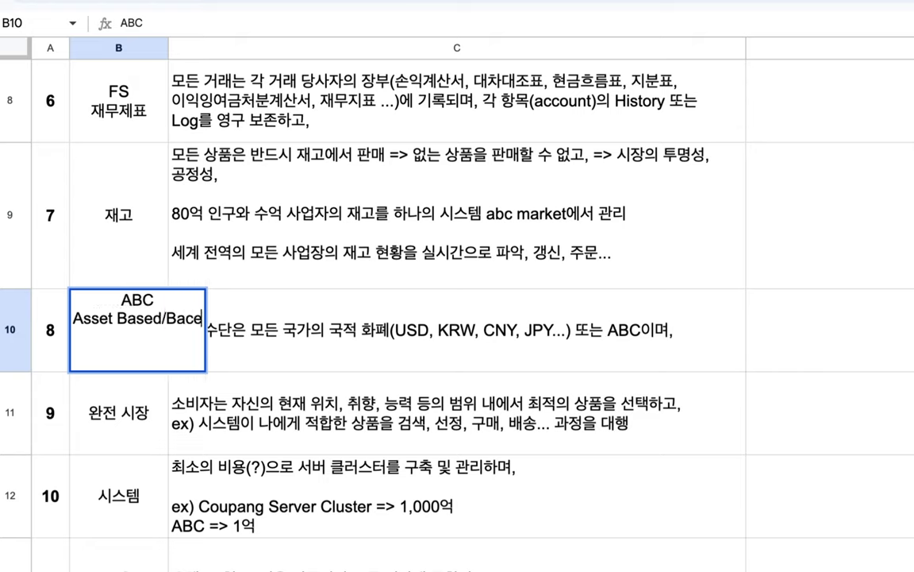
type("d Currency")
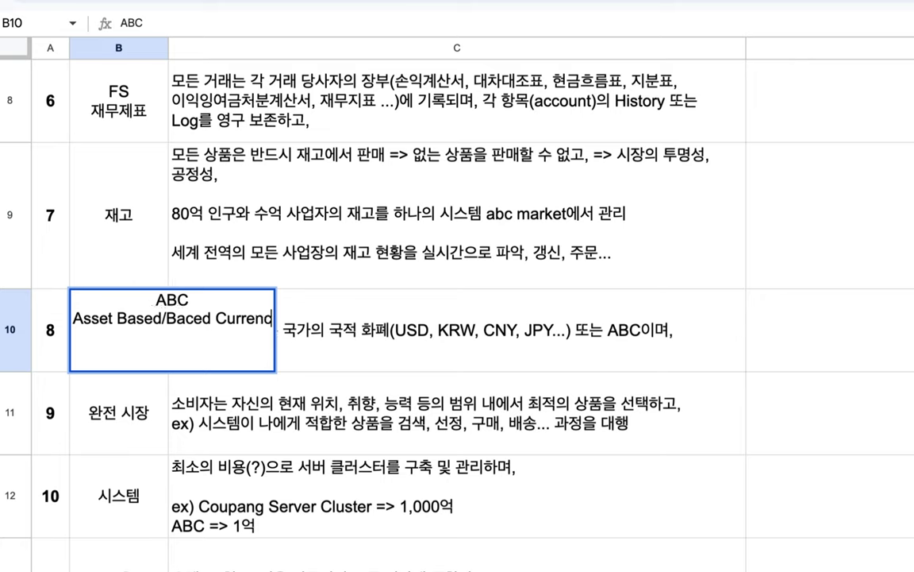
double_click(153, 318)
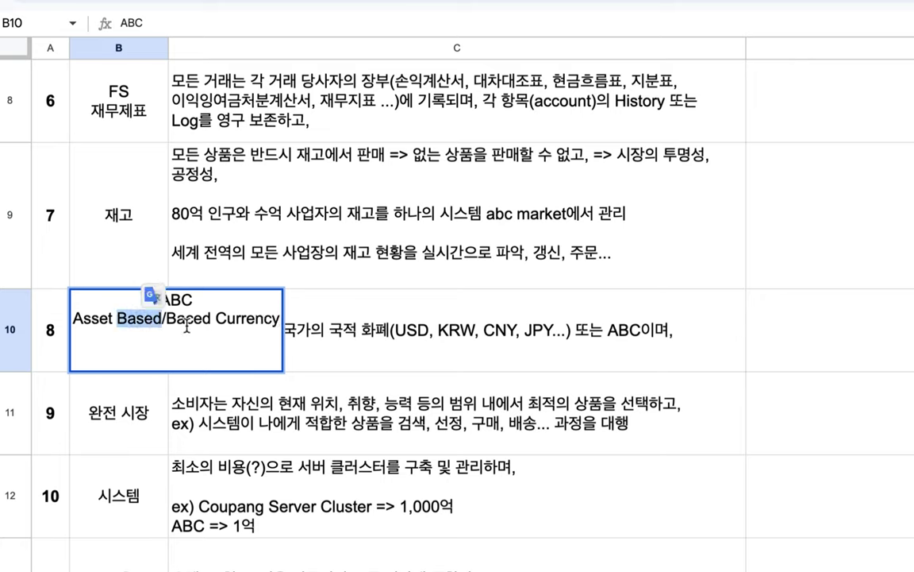
triple_click(183, 320)
- Start a separate paragraph in the ABC row's description cell reading "국적 화폐(Fiat Currency)", leaving a blank line above it
double_click(393, 302)
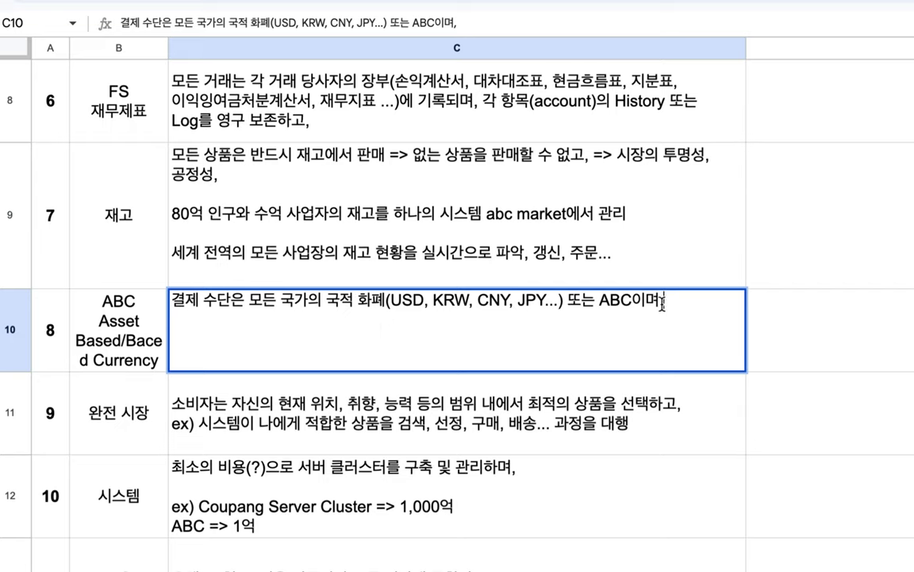
key("alt+Return")
type("rnr")
key("BackSpace")
key("BackSpace")
type("국적 홟")
type("폐(Fic")
key("BackSpace")
type("at Current")
key("BackSpace")
type("cy) ")
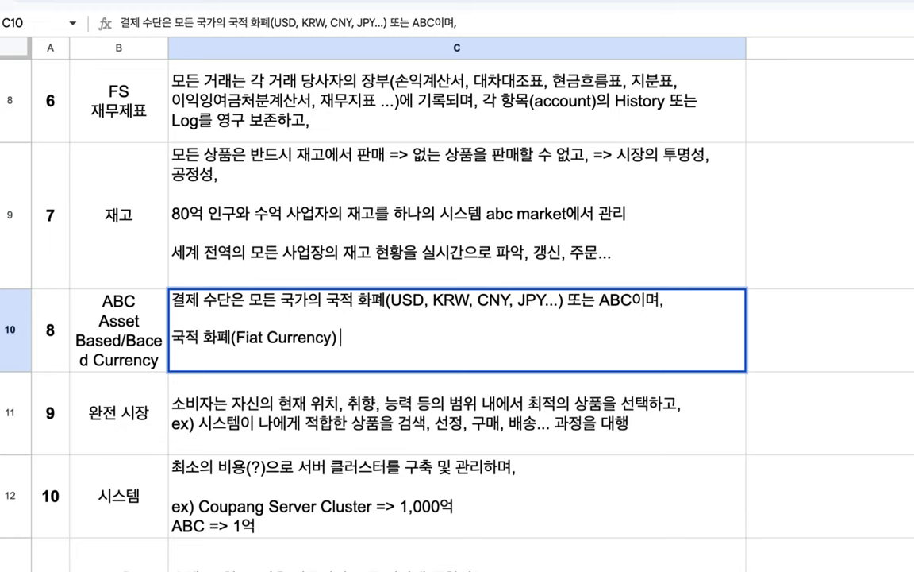
- Extend the new ABC description paragraph with ", CBDC, 금/은/동 실물 자산 화폐, ABC"
type(" CBC")
key("BackSpace")
type("DC,")
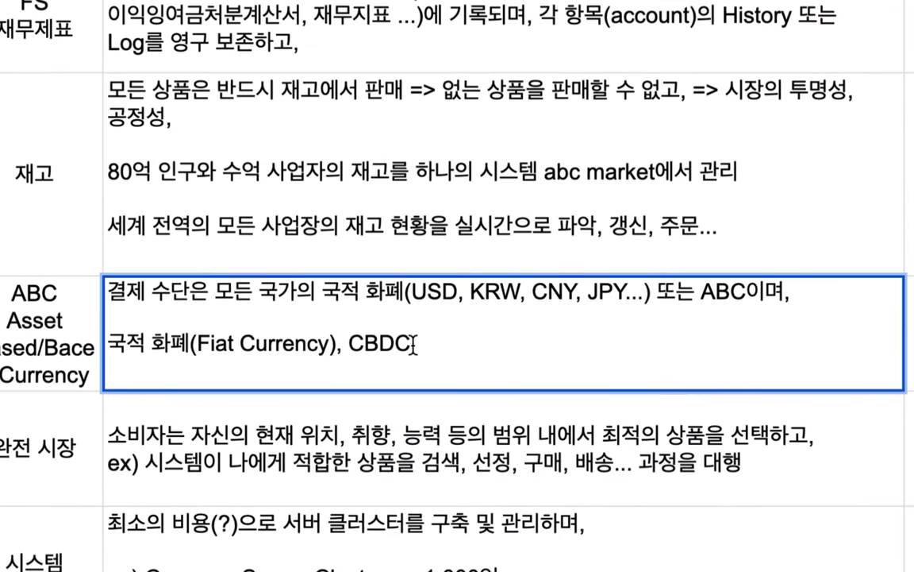
type(" ㄱㅡㅁ/ㅇㅡㄴ")
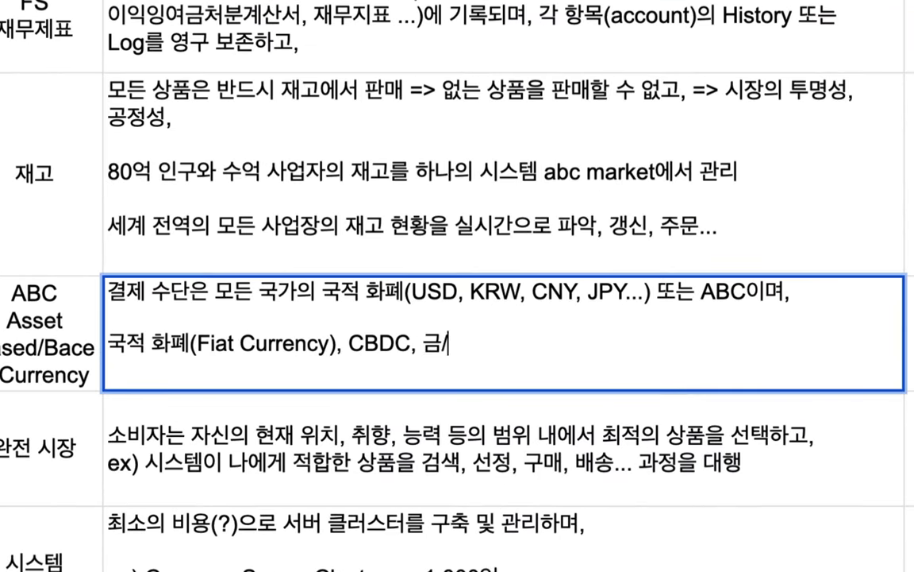
type("/ㄷㅗㅇ ㅅㅣㄹㅁ")
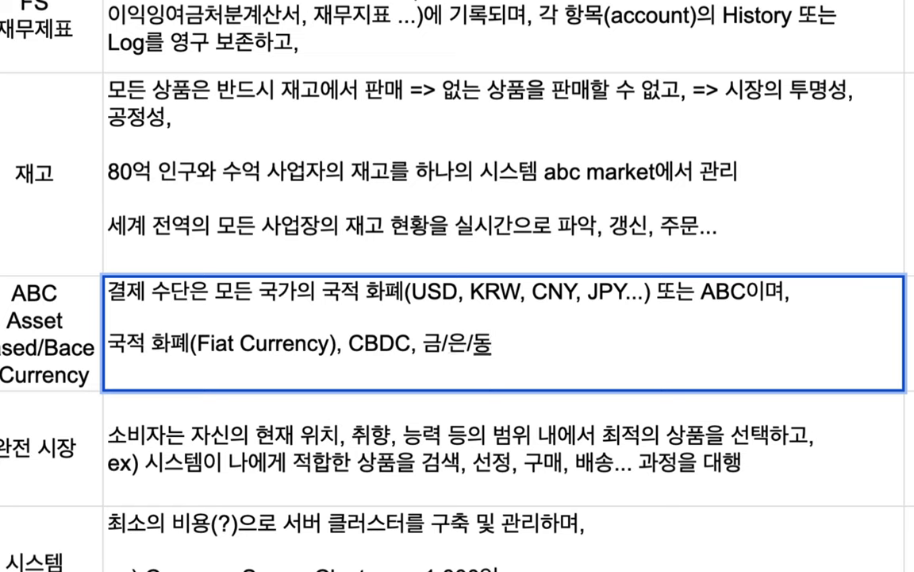
type("ㅜㄹ ㅈㅐㅅㅏㄴ ㅎㅡㅏㄹ")
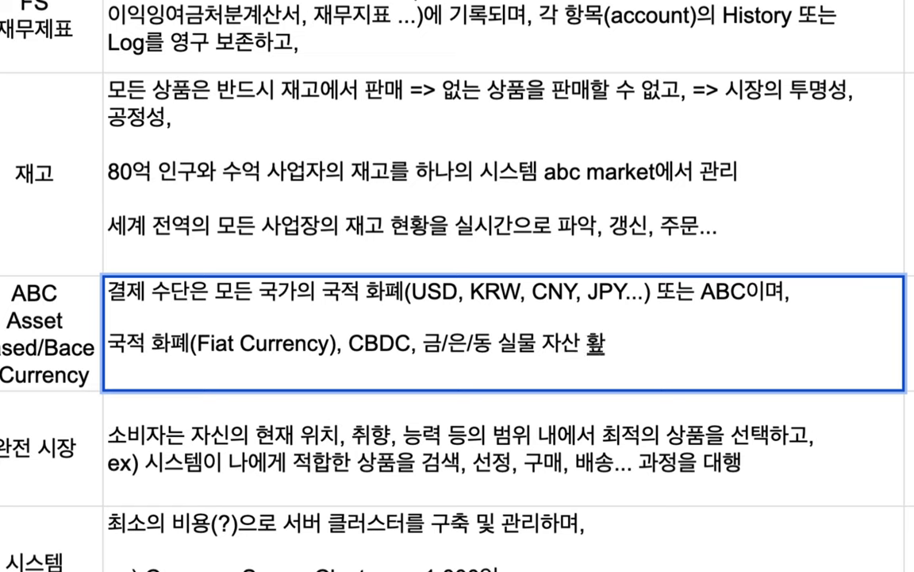
type("ㅖ, ABC")
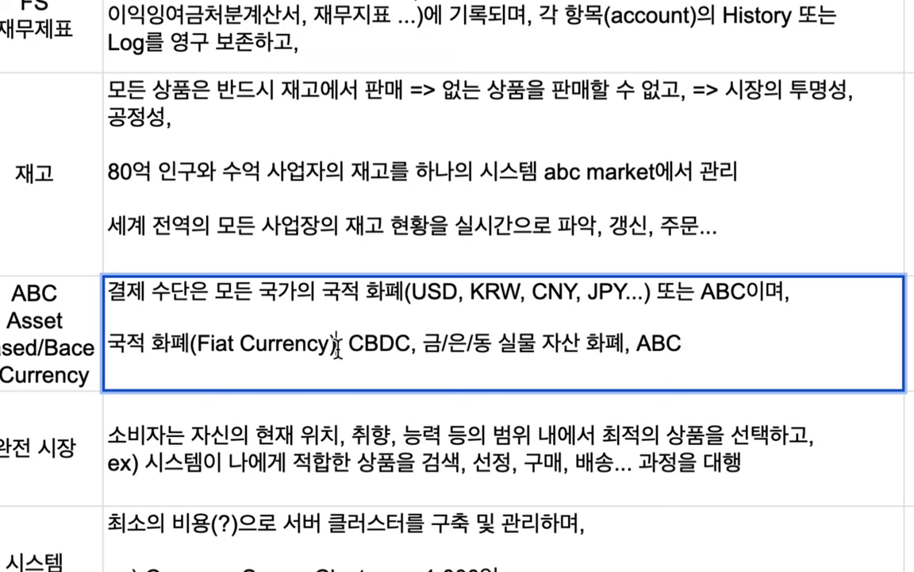
- Review the currency types in the ABC description and examine the currency and food products on the Listing Products market page
left_click_drag(337, 345, 415, 343)
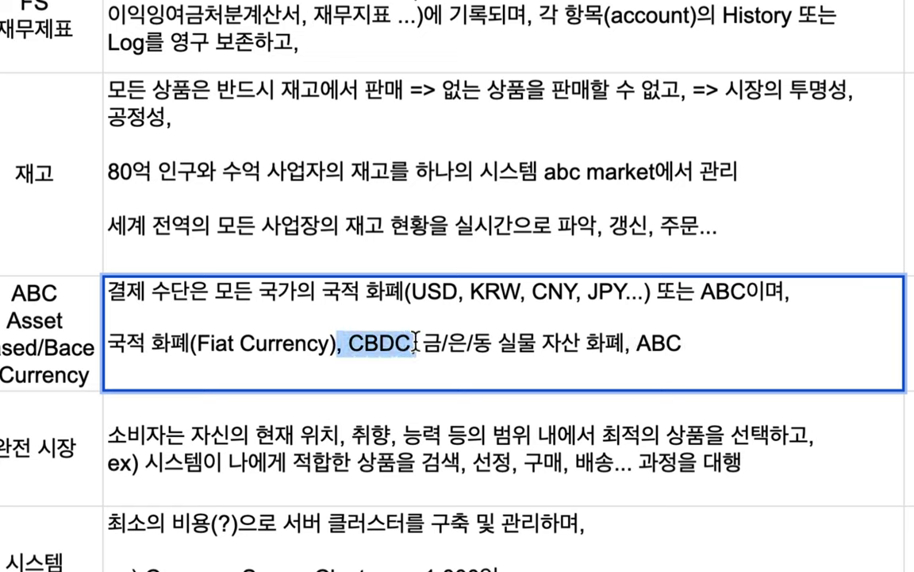
left_click_drag(631, 343, 357, 343)
left_click_drag(466, 355, 611, 350)
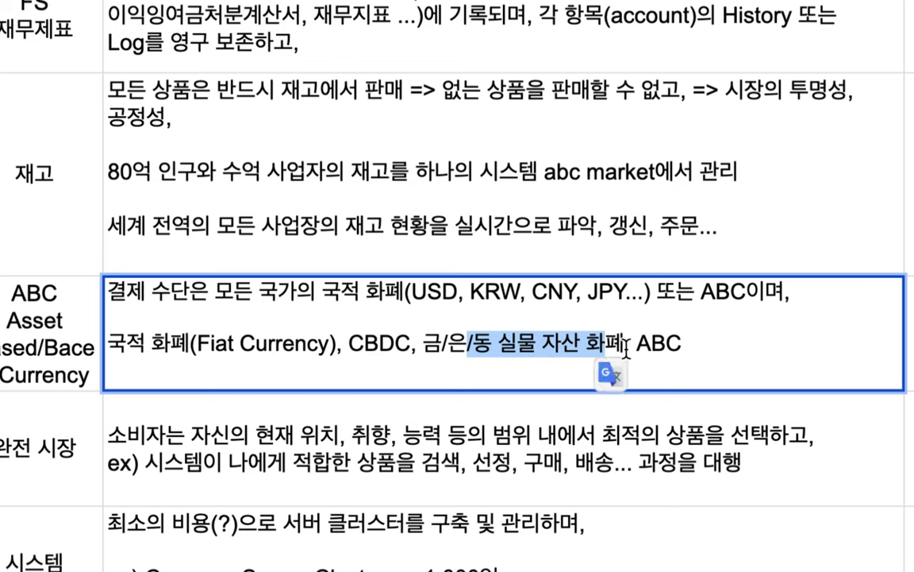
left_click_drag(640, 344, 684, 344)
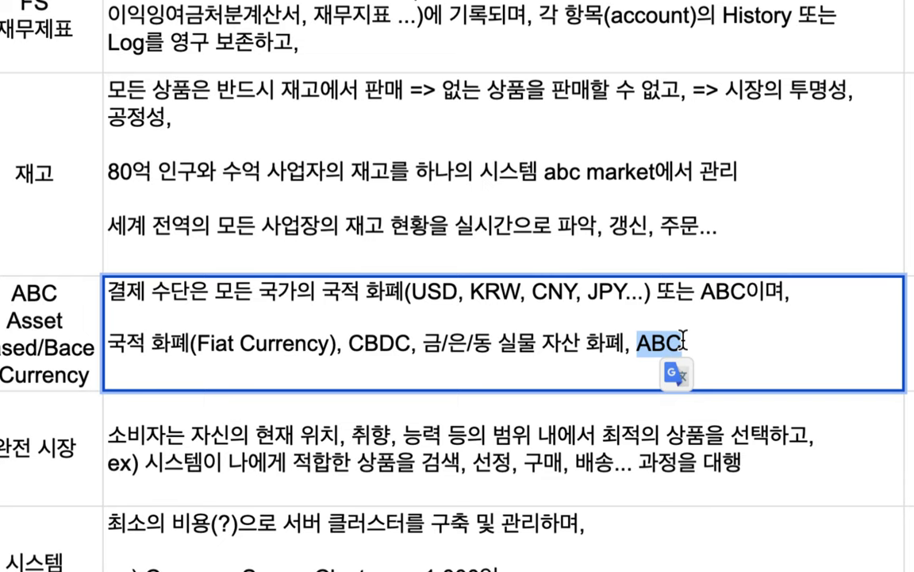
left_click(683, 342)
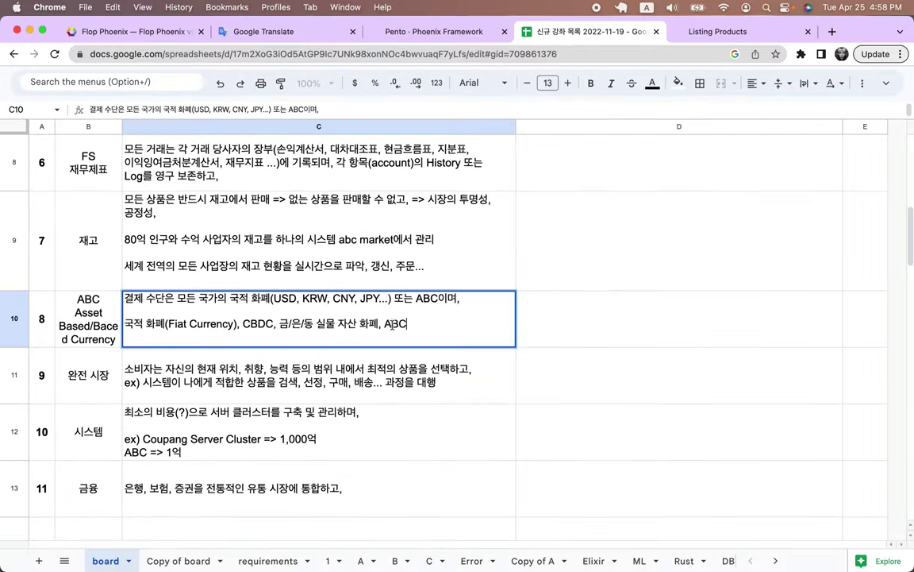
scroll(398, 62, "up", 3)
key("ctrl+Tab")
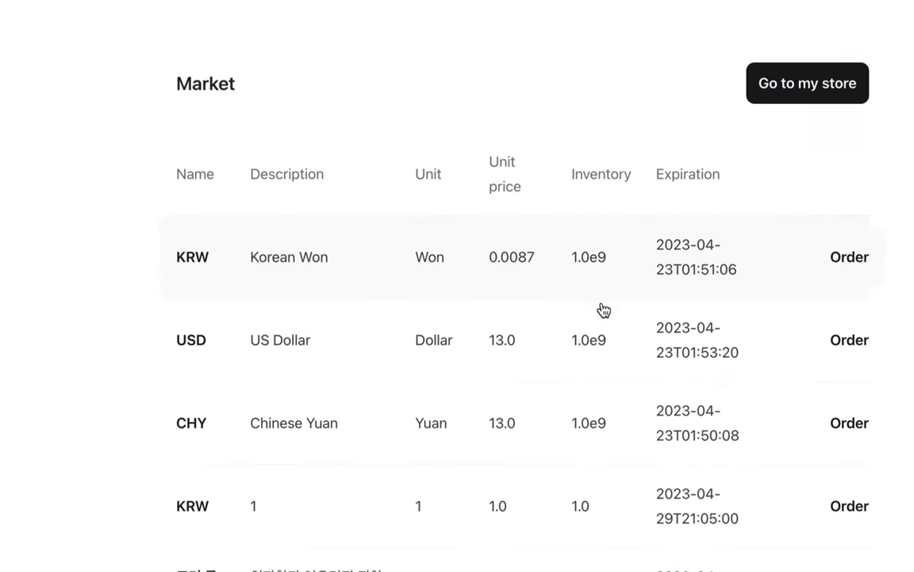
scroll(603, 310, "down", 1)
scroll(604, 309, "down", 2)
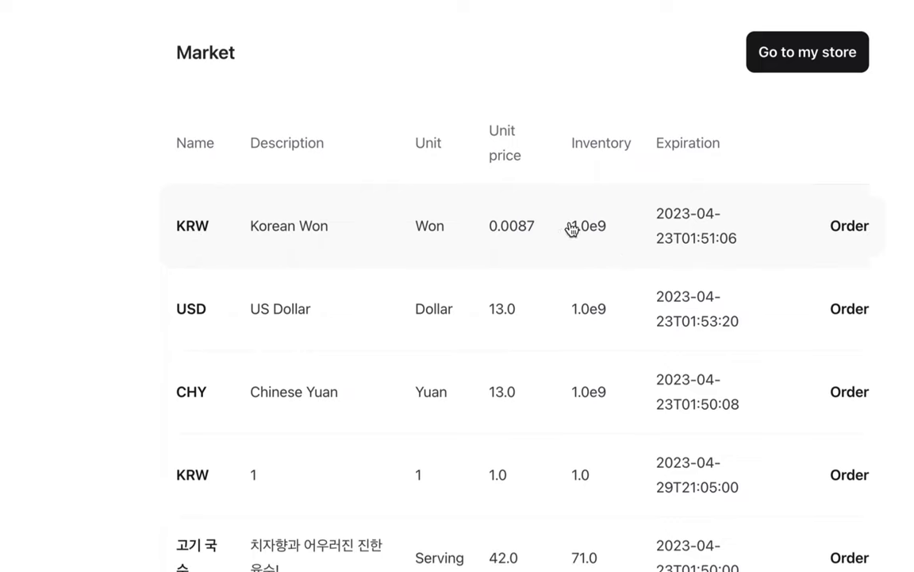
scroll(187, 314, "down", 3)
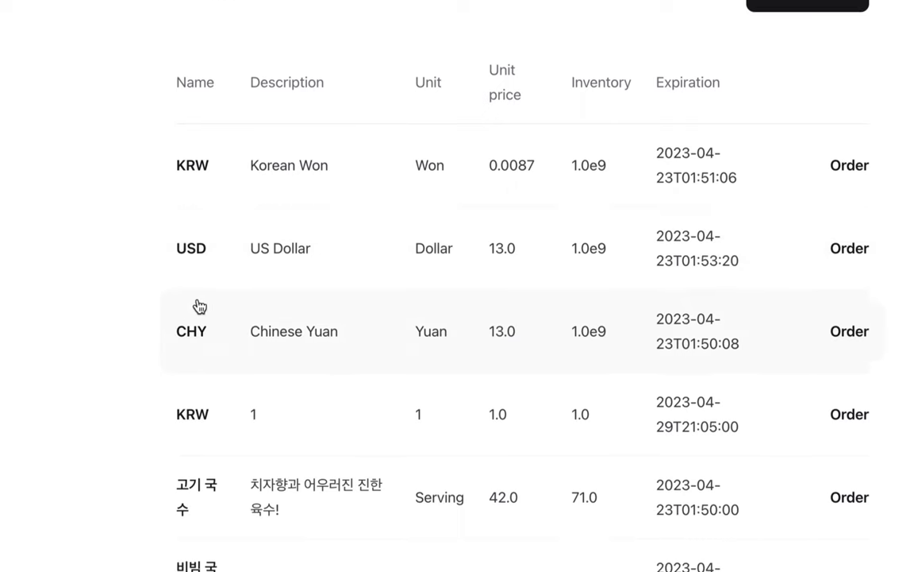
scroll(189, 339, "down", 5)
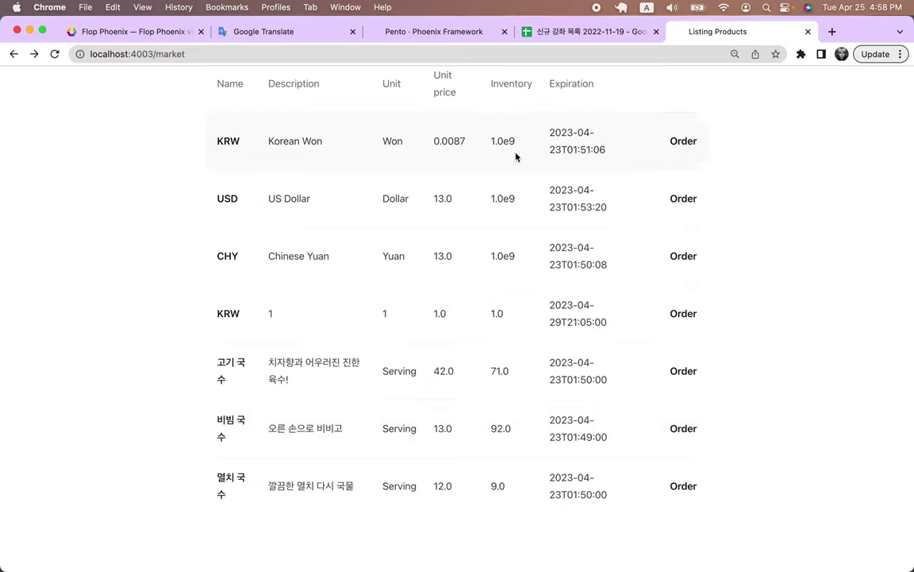
- Return to the spreadsheet, review the currency names in the ABC description, and commit the edited cell C10
left_click(592, 37)
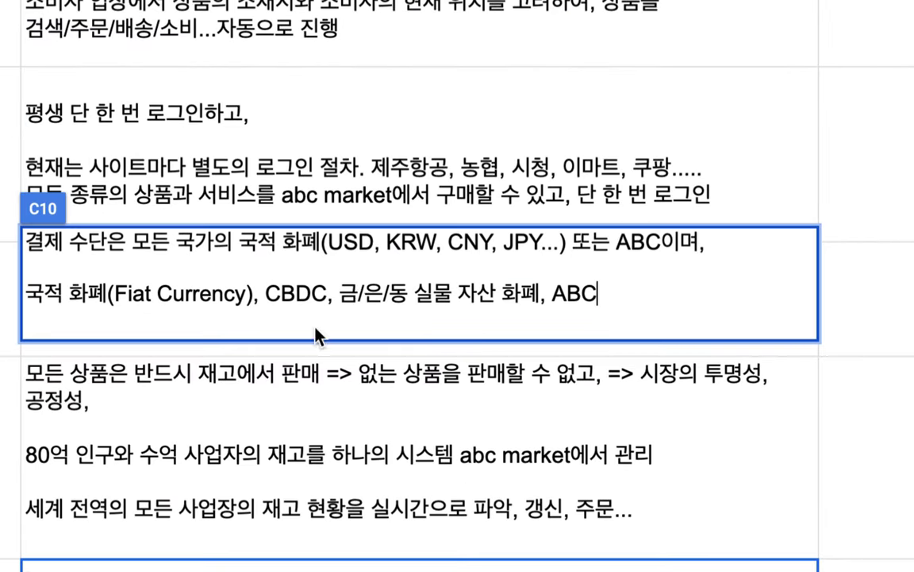
left_click_drag(386, 241, 438, 243)
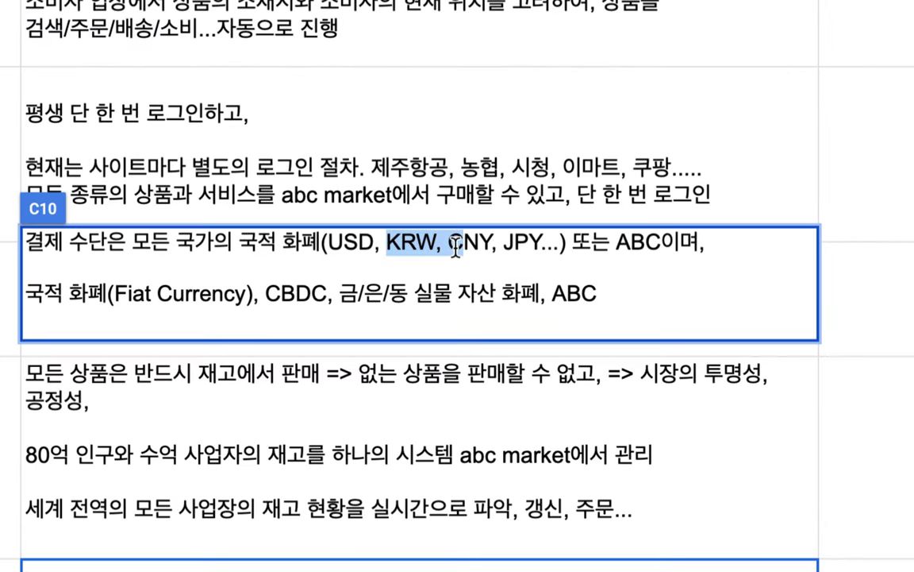
left_click_drag(321, 242, 360, 244)
left_click_drag(548, 294, 597, 293)
left_click(613, 297)
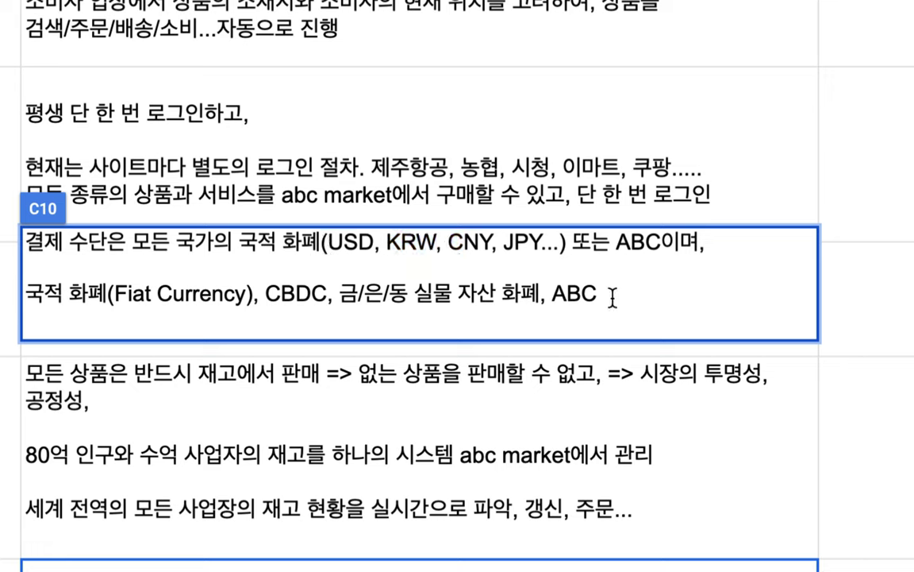
left_click_drag(597, 294, 554, 294)
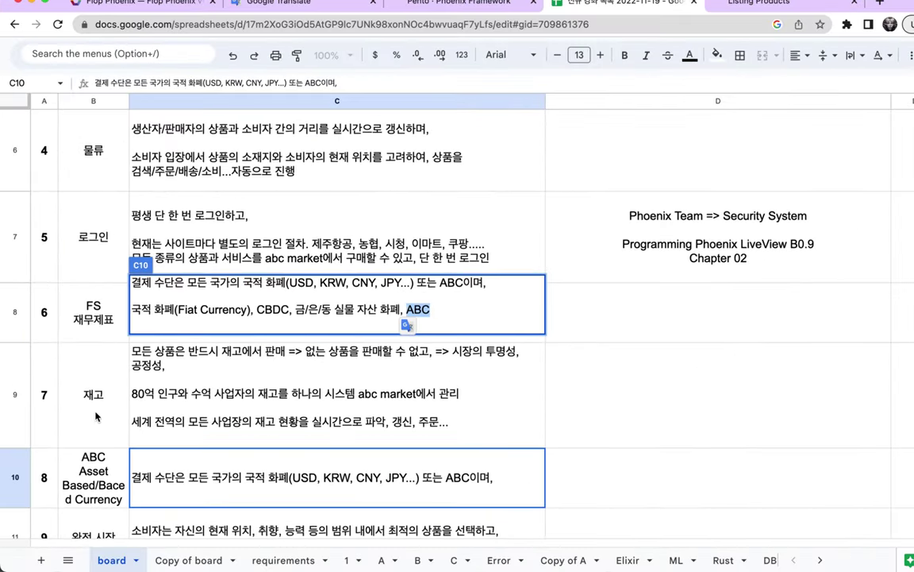
left_click(95, 417)
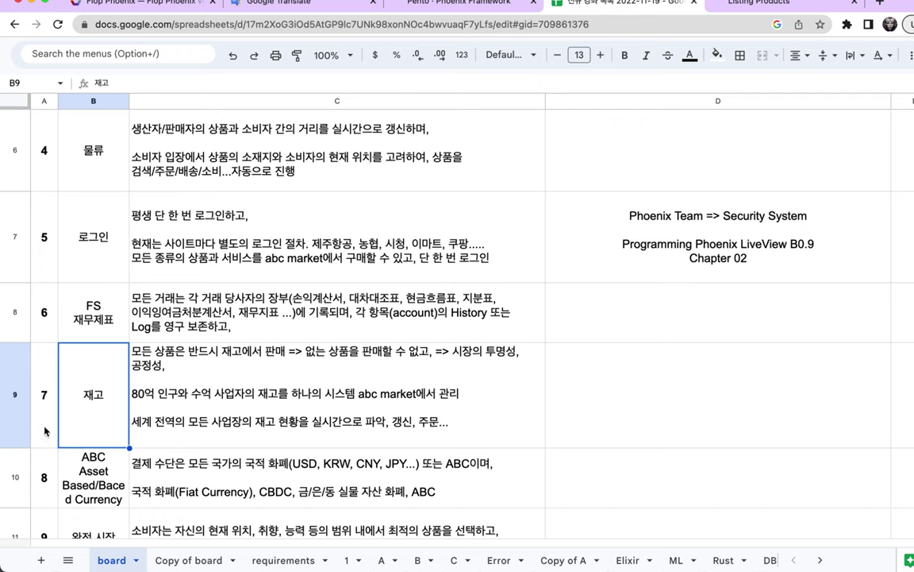
- Insert "광고가 아니라, " before "자신의" in the 완전 시장 row's description and review the wording of both sentences
scroll(44, 427, "down", 5)
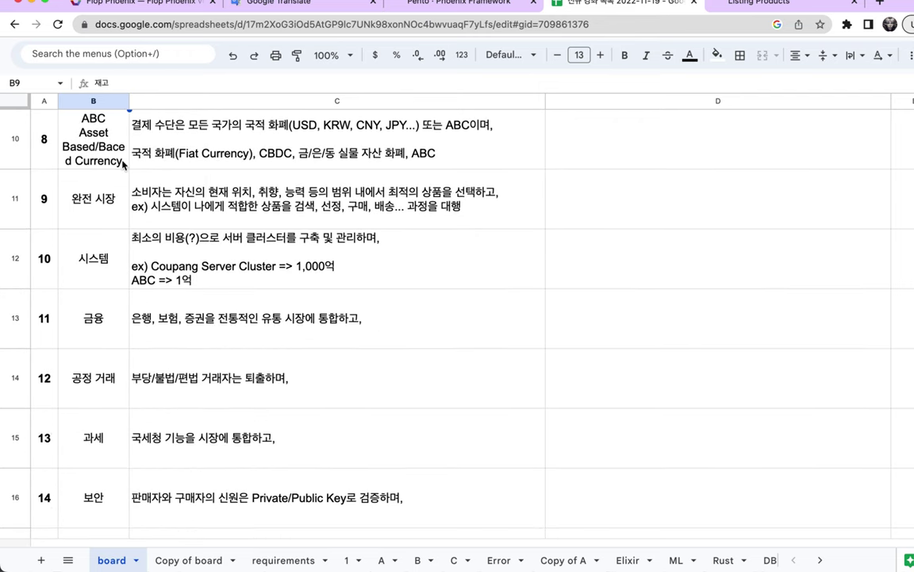
left_click(89, 186)
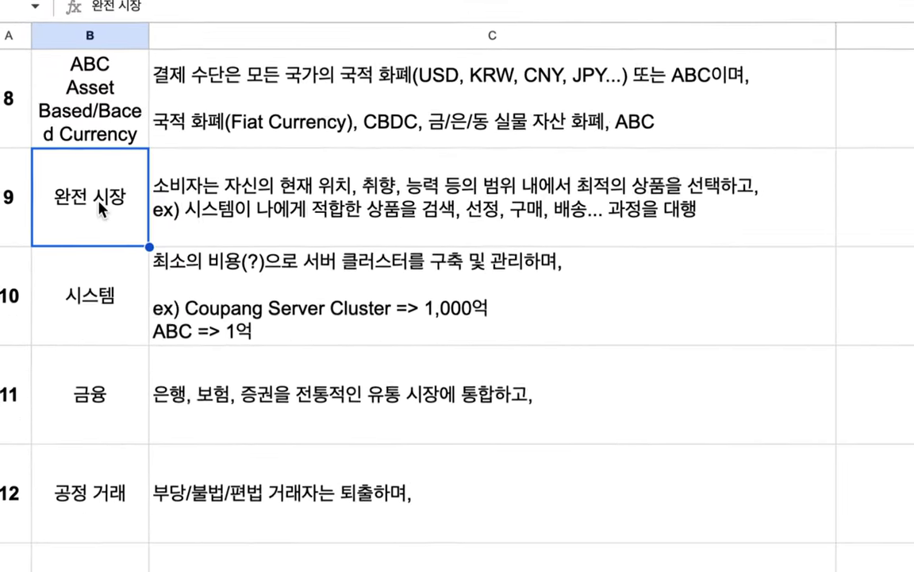
left_click(235, 179)
left_click(222, 164)
type("rhk")
key("BackSpace")
key("BackSpace")
key("BackSpace")
type("고광고")
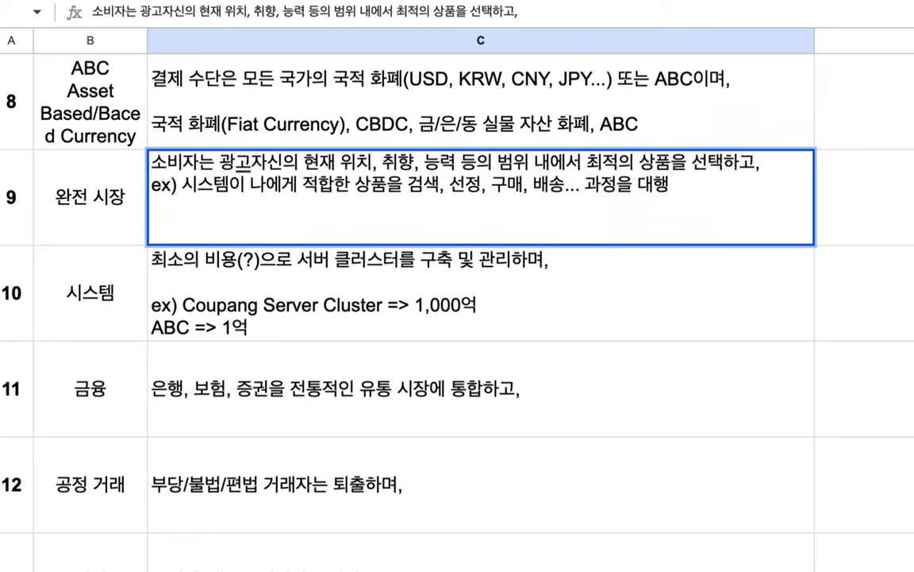
type("가 아니라,")
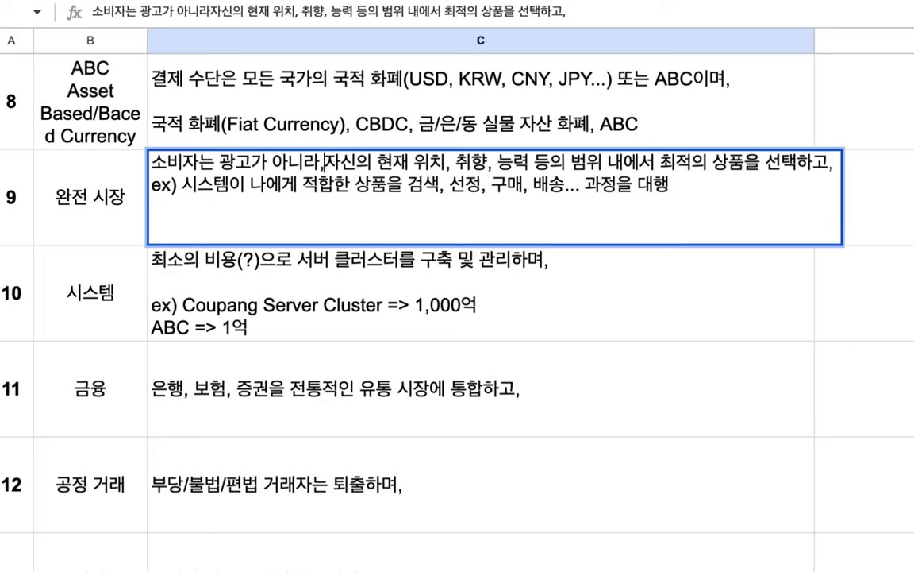
left_click_drag(396, 164, 642, 164)
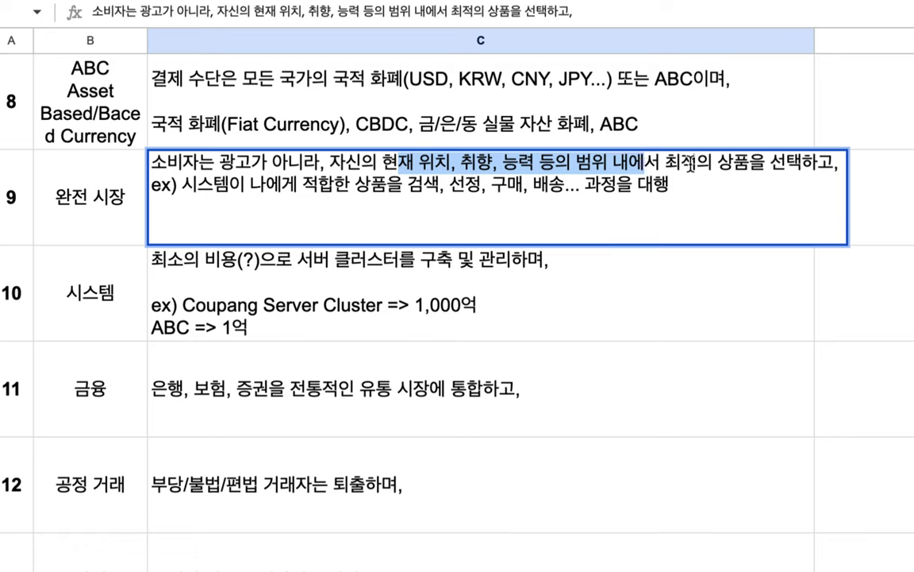
left_click_drag(697, 163, 816, 163)
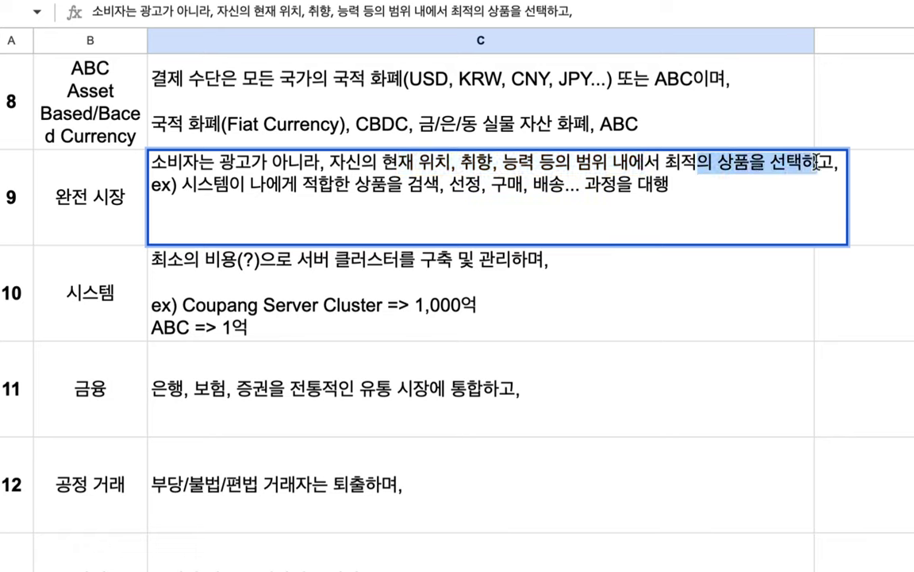
left_click_drag(212, 185, 534, 181)
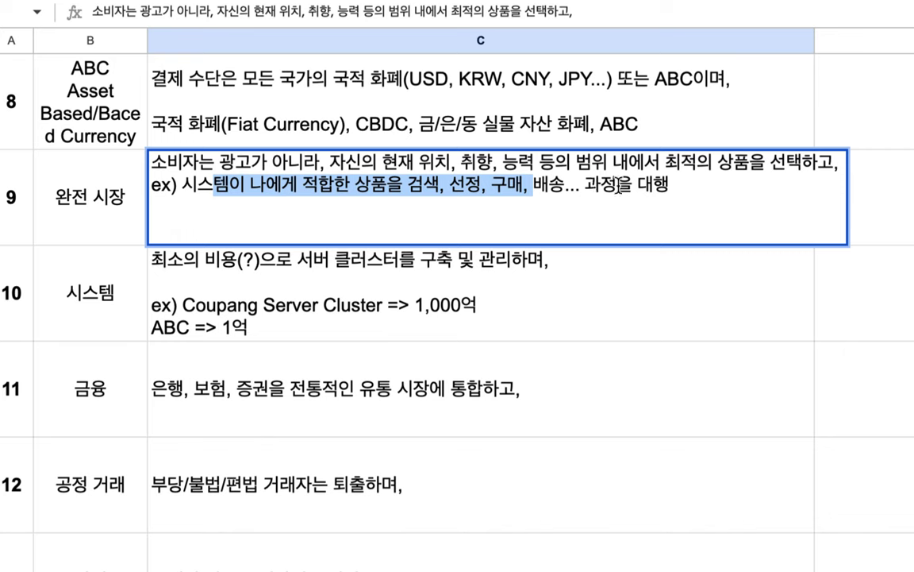
- Add a second line reading "efficient market" to the 완전 시장 label in column B and commit the cell
left_click(61, 178)
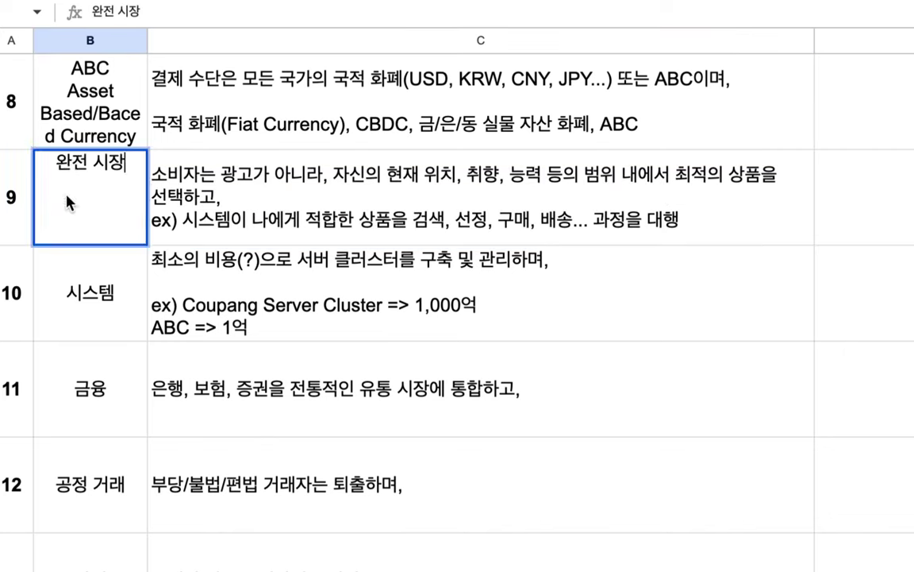
double_click(66, 196)
type("efficient market")
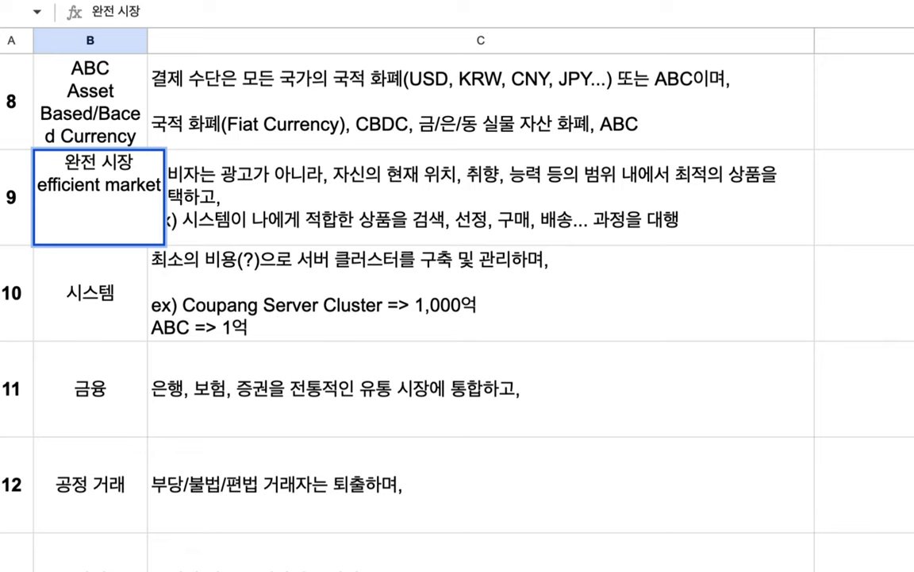
left_click(176, 193)
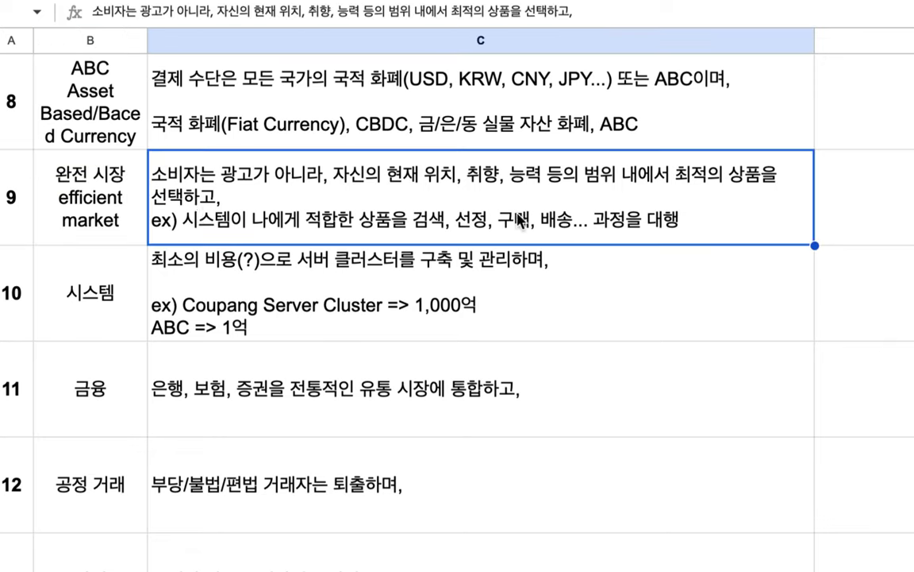
- Add the lines "상품 => 광고 => 로비 ..." and "순수한 시장" below the example in the 완전 시장 row's description, after a blank line
double_click(701, 196)
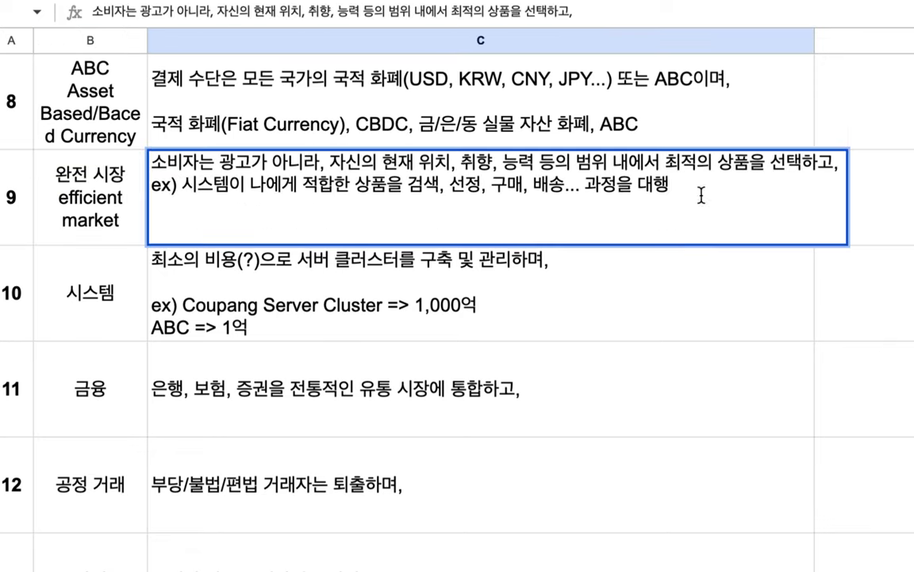
type("상품의")
key("BackSpace")
type("=> 공")
type("광고 =>")
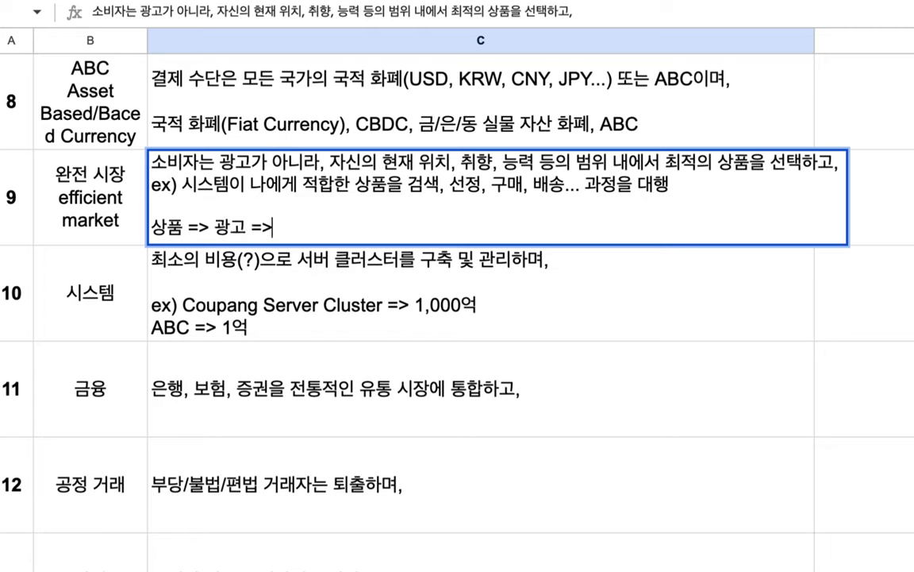
type(" 로비")
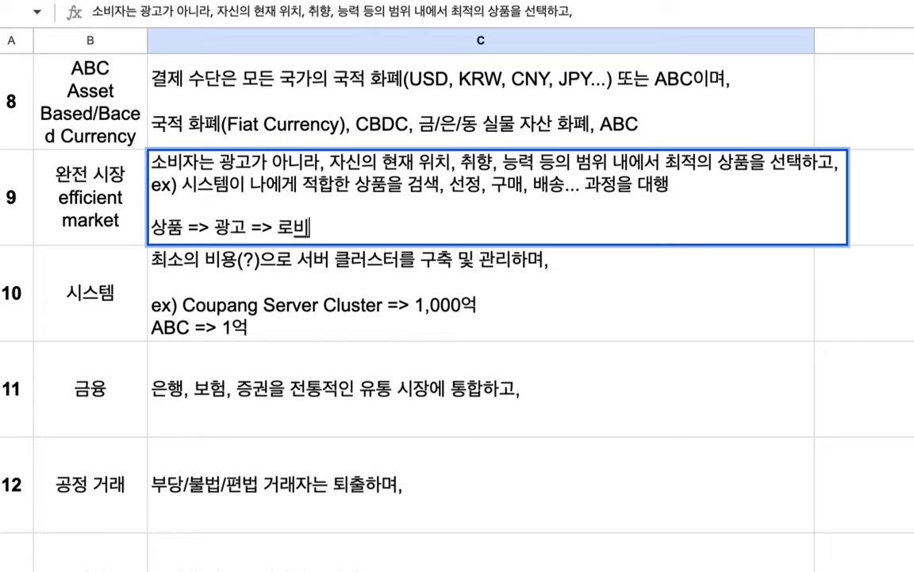
type(" ...")
key("alt+Return")
type("순수")
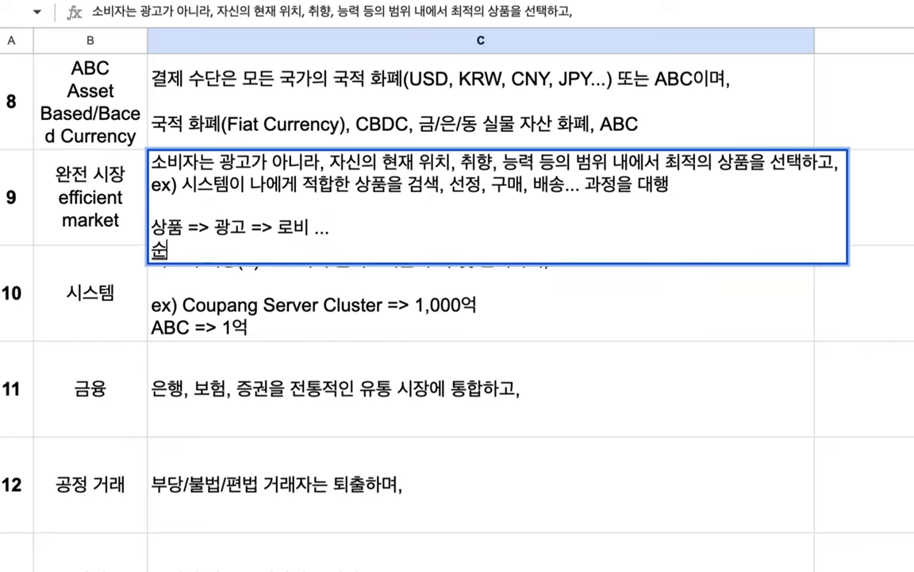
type("한 시장")
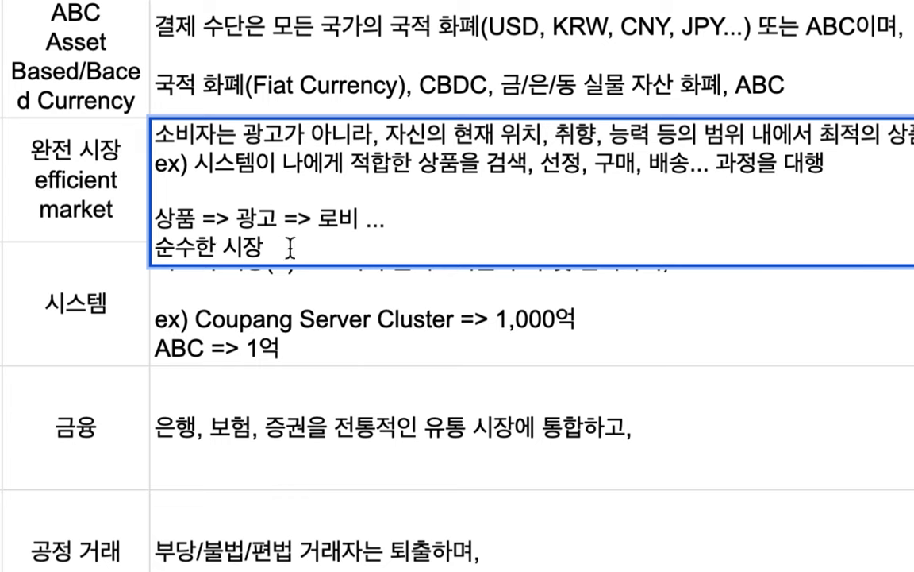
- Increase the height of row 11 to fit the longer 완전 시장 description, review its 광고 and 순수한 시장 wording, and commit the cell
left_click_drag(270, 250, 153, 251)
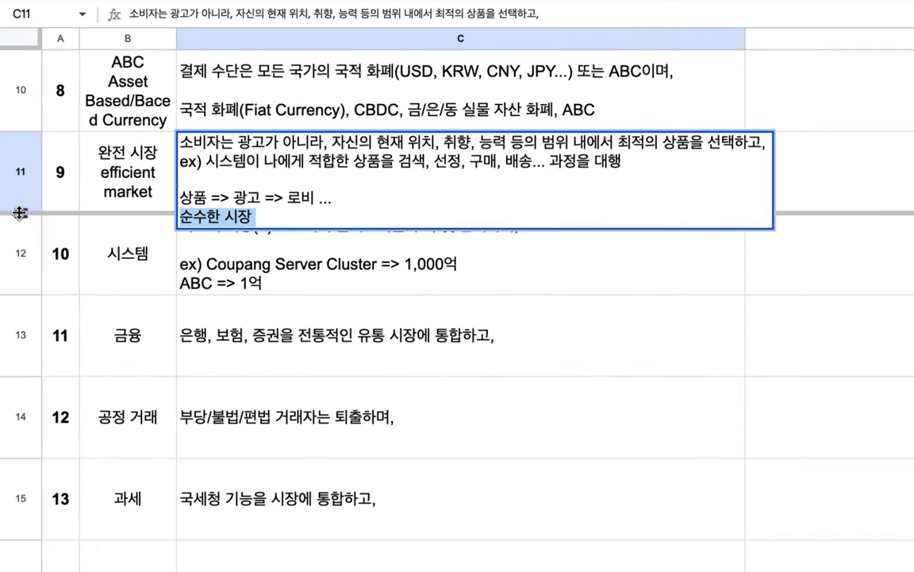
left_click_drag(19, 212, 18, 278)
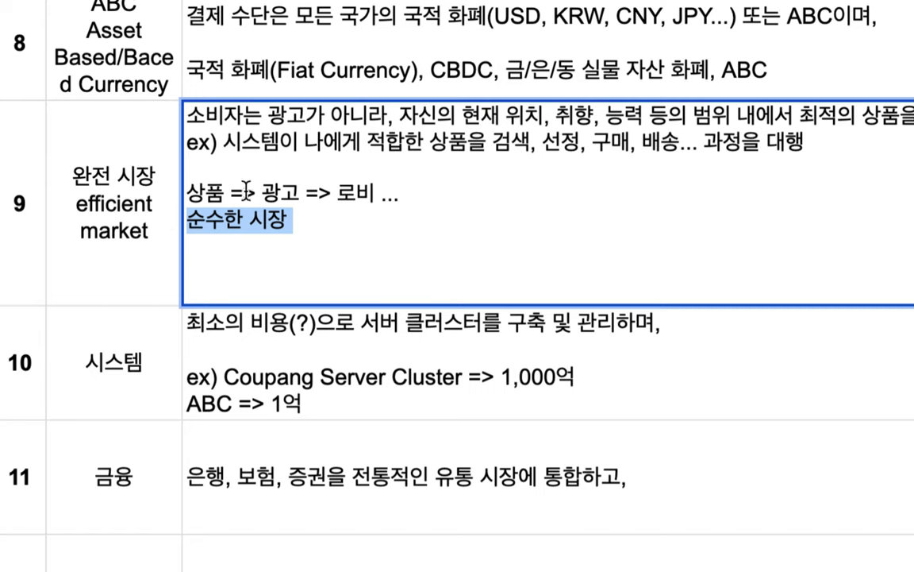
double_click(239, 197)
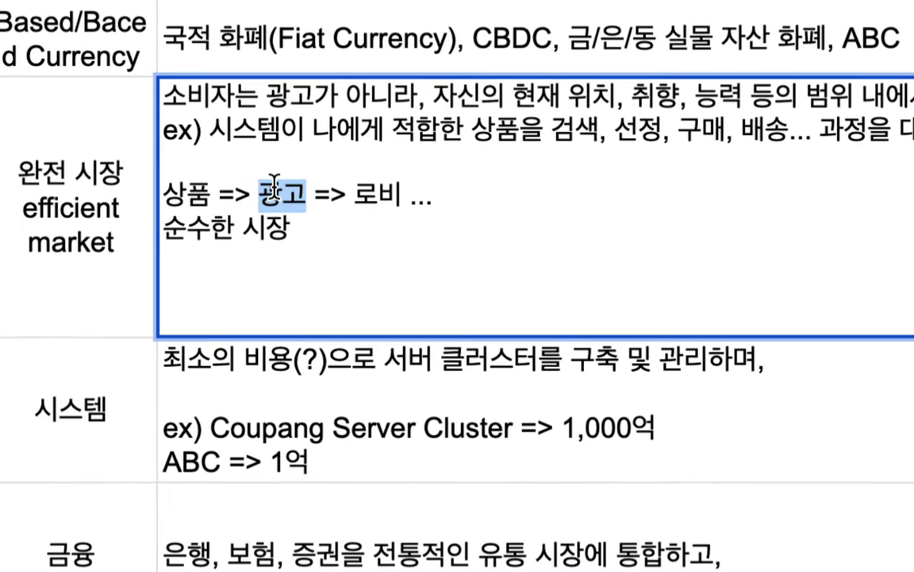
left_click(310, 193)
left_click_drag(316, 194, 256, 198)
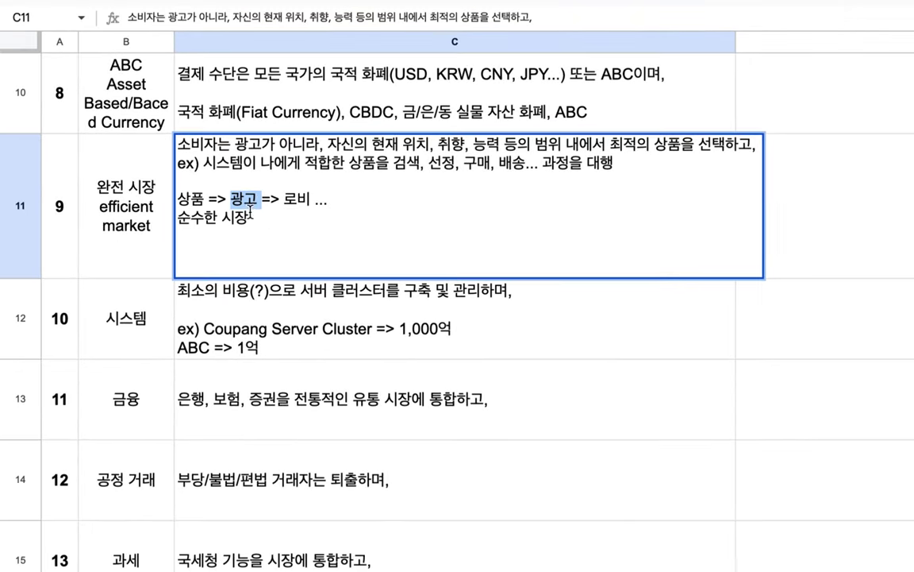
left_click(135, 332)
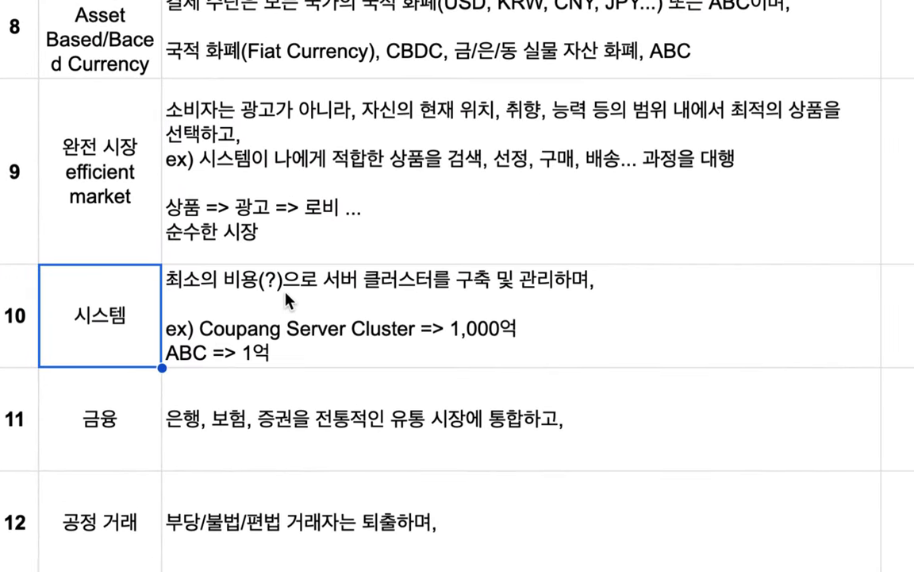
- Review the server cluster wording in the 시스템 row and the 유통 시장 wording in the 금융 row
double_click(270, 302)
left_click_drag(320, 277, 559, 277)
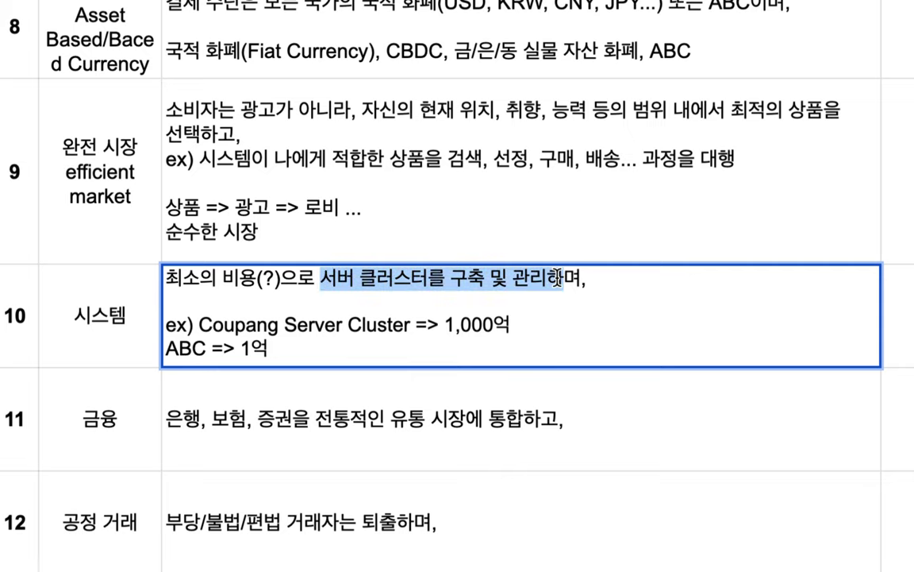
left_click(110, 454)
scroll(110, 454, "down", 4)
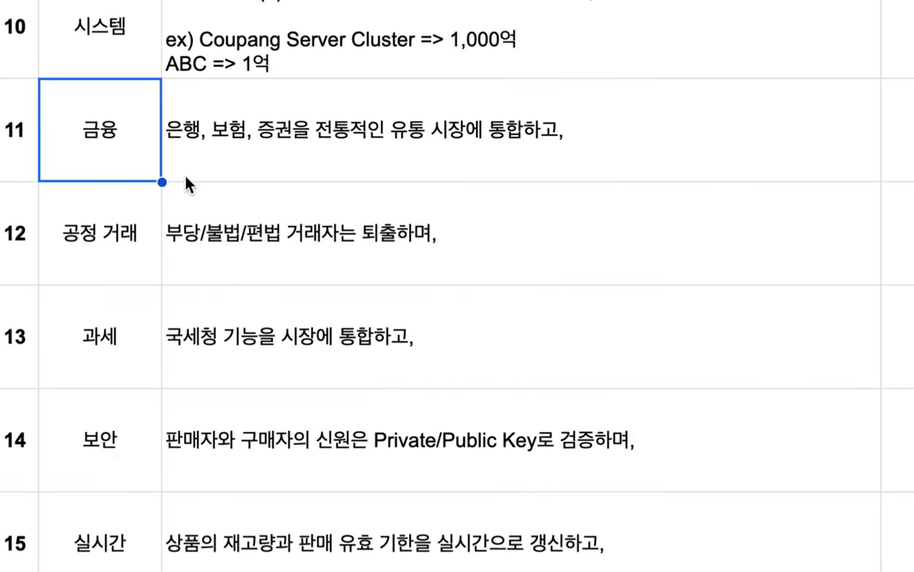
double_click(206, 151)
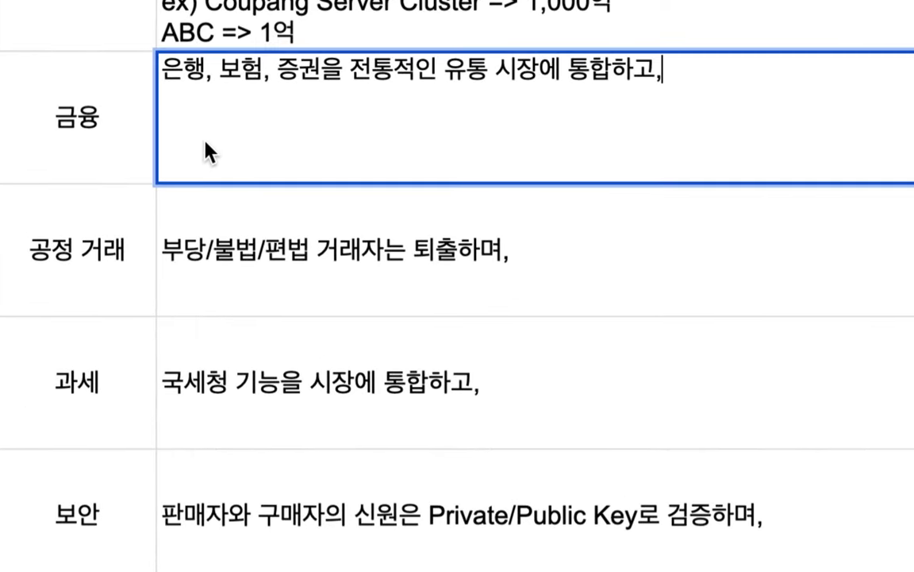
left_click_drag(439, 71, 538, 79)
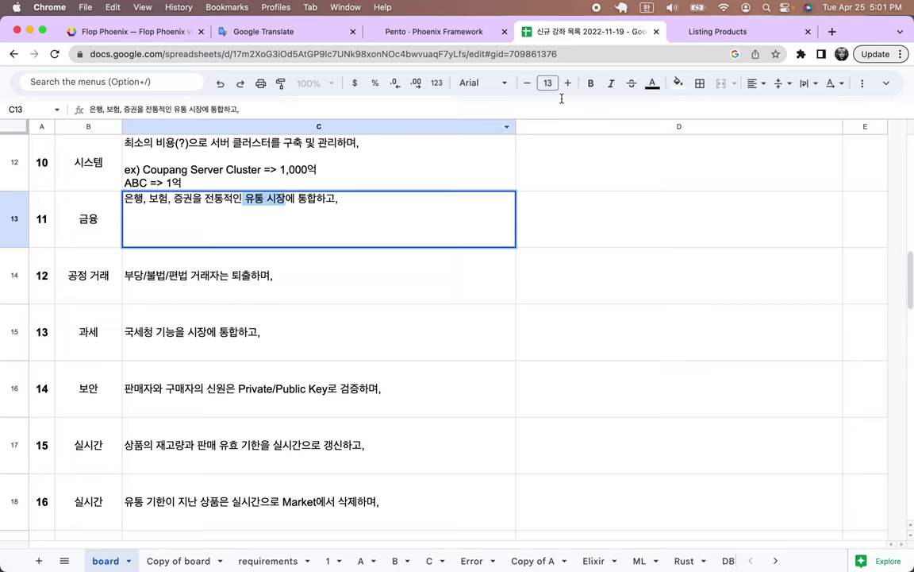
- Switch to the Listing Products page and examine the currency and food products offered in the market
left_click(705, 38)
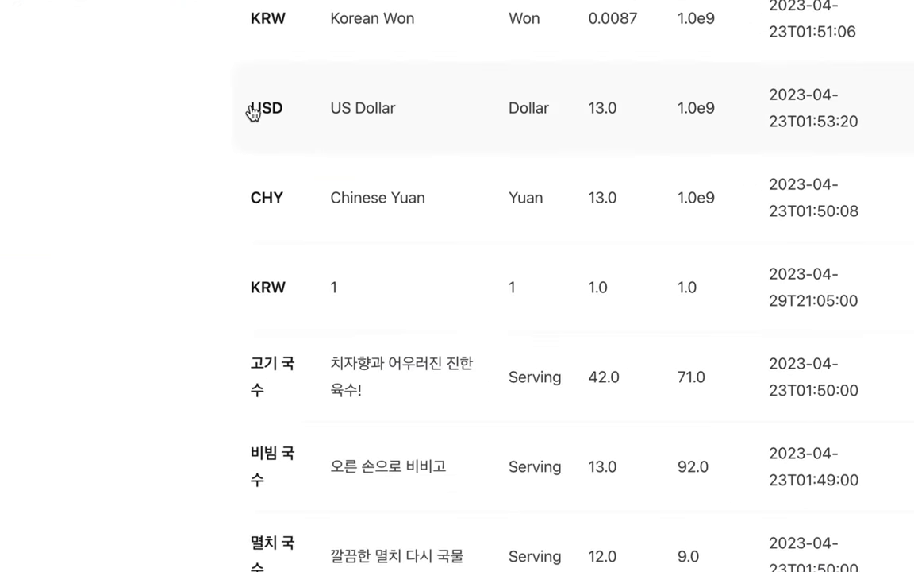
scroll(561, 7, "up", 1)
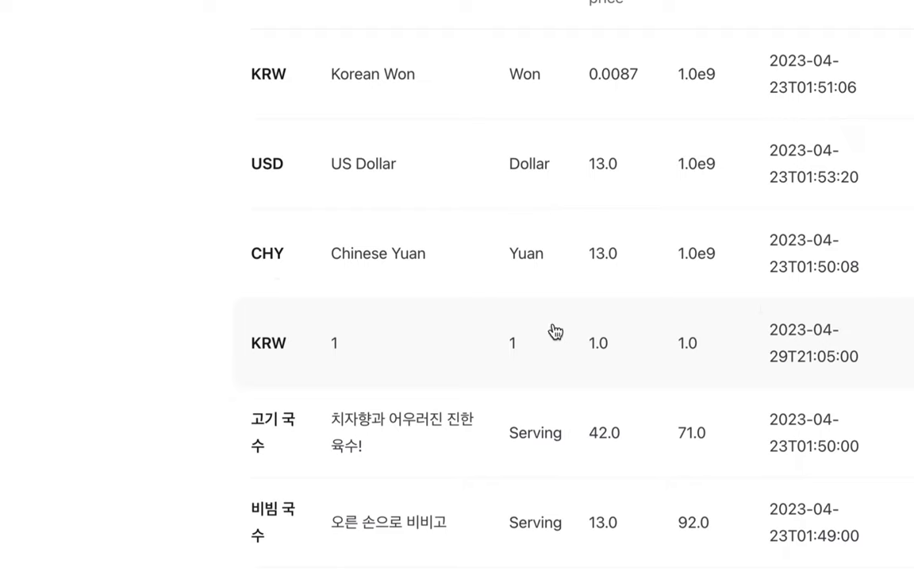
scroll(762, 298, "right", 2)
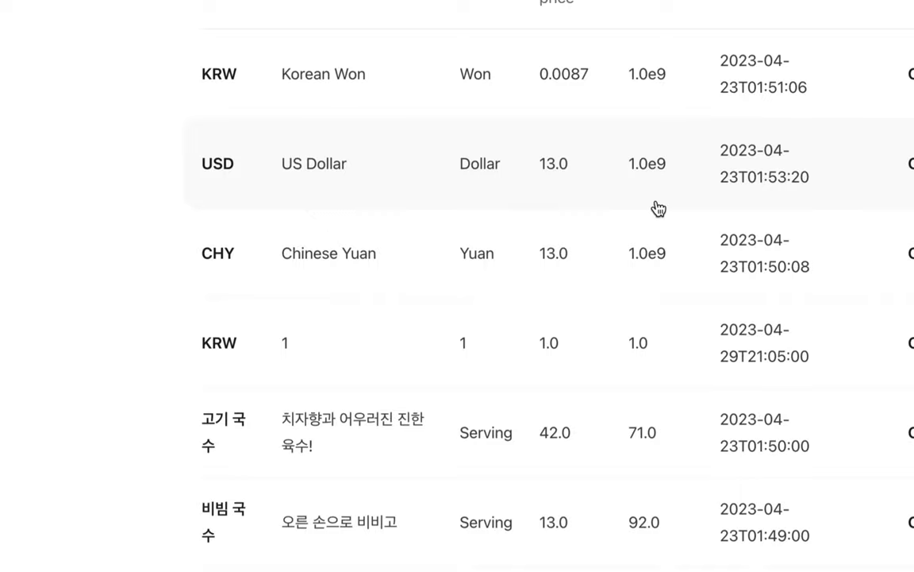
scroll(318, 107, "up", 5)
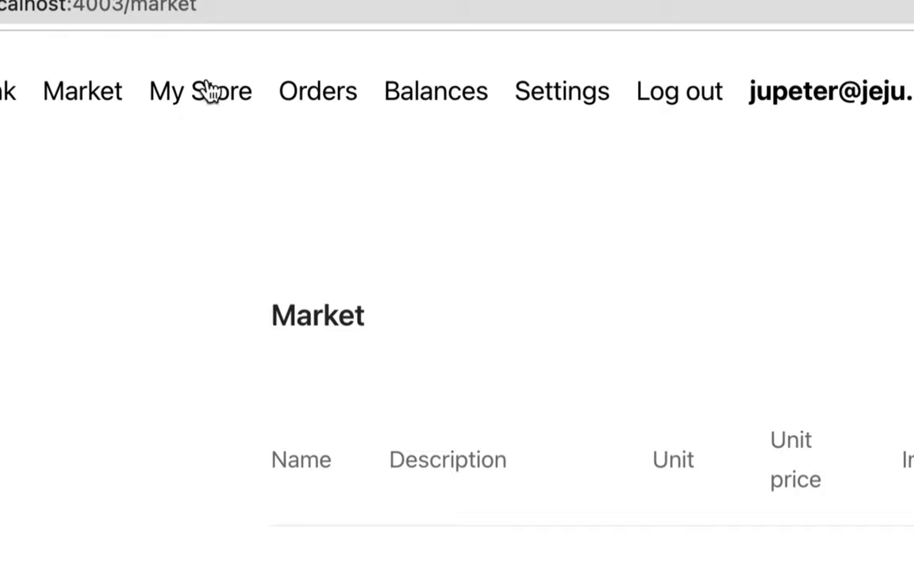
- Open My Store, inspect the Name, Description and Unit price fields of a blank new product form, and close it unsaved
left_click(196, 103)
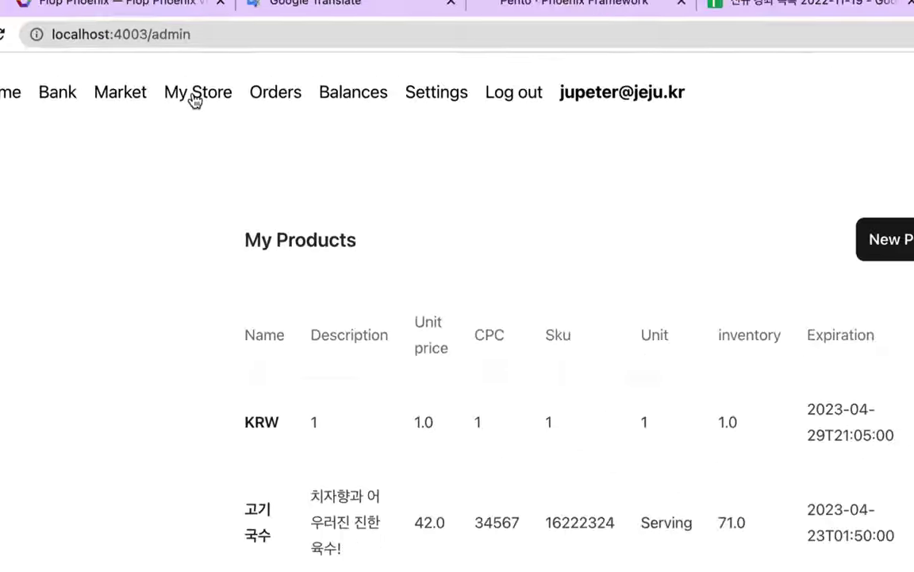
left_click(665, 193)
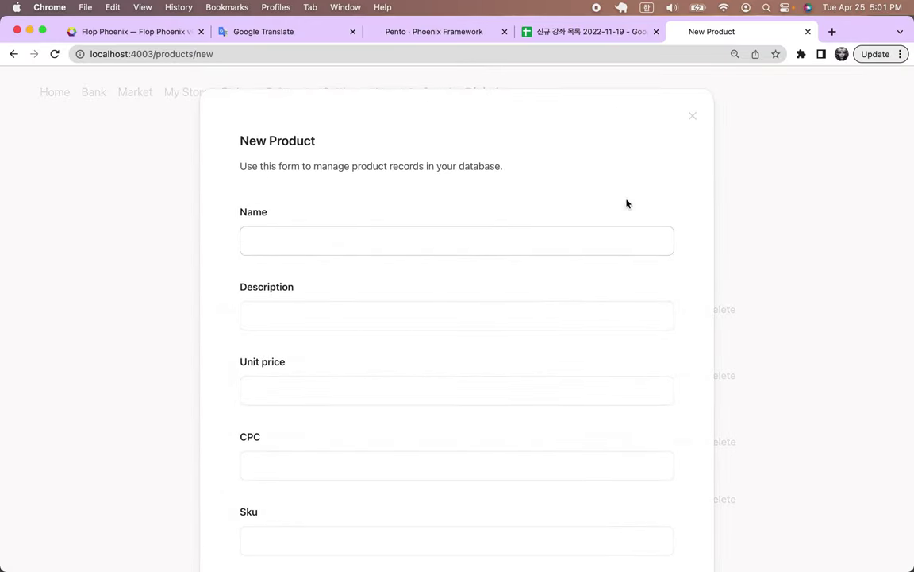
left_click(301, 234)
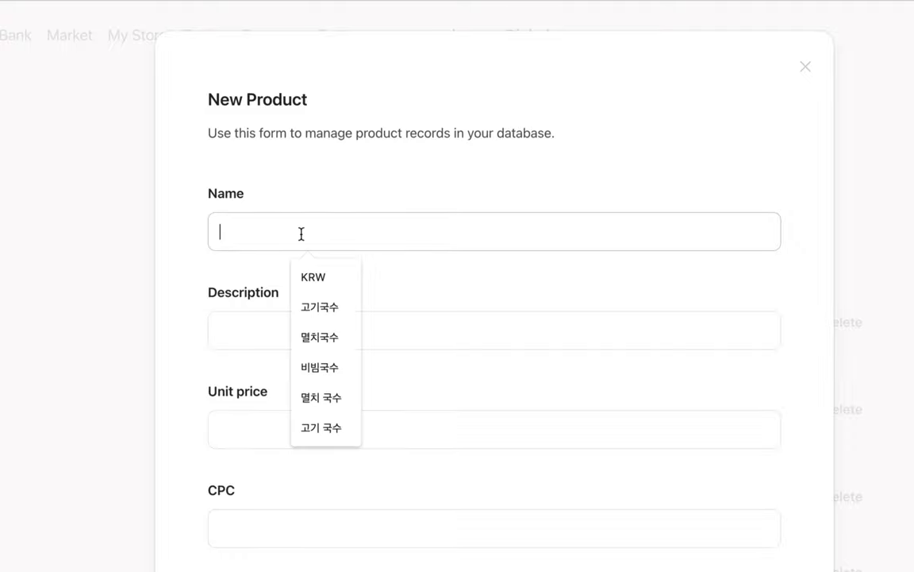
left_click(251, 322)
left_click(240, 425)
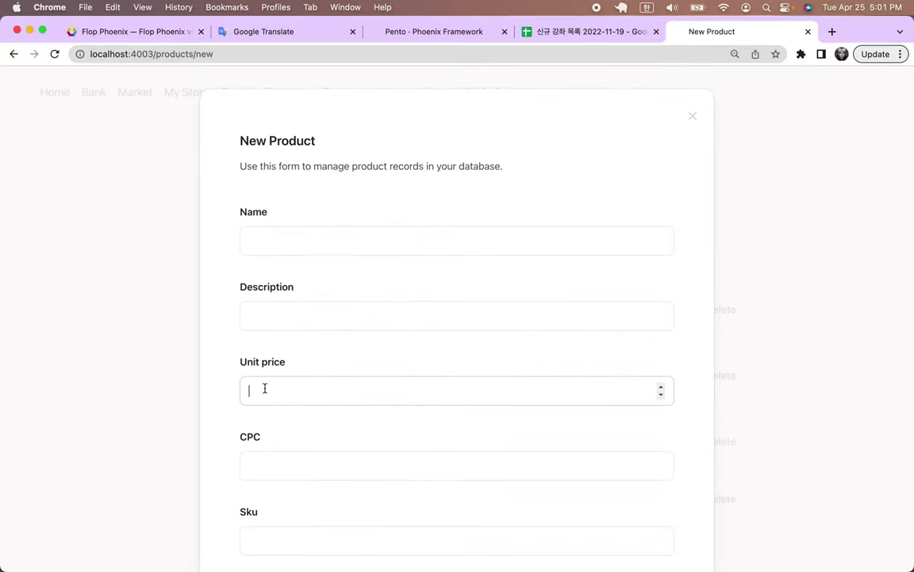
left_click(118, 397)
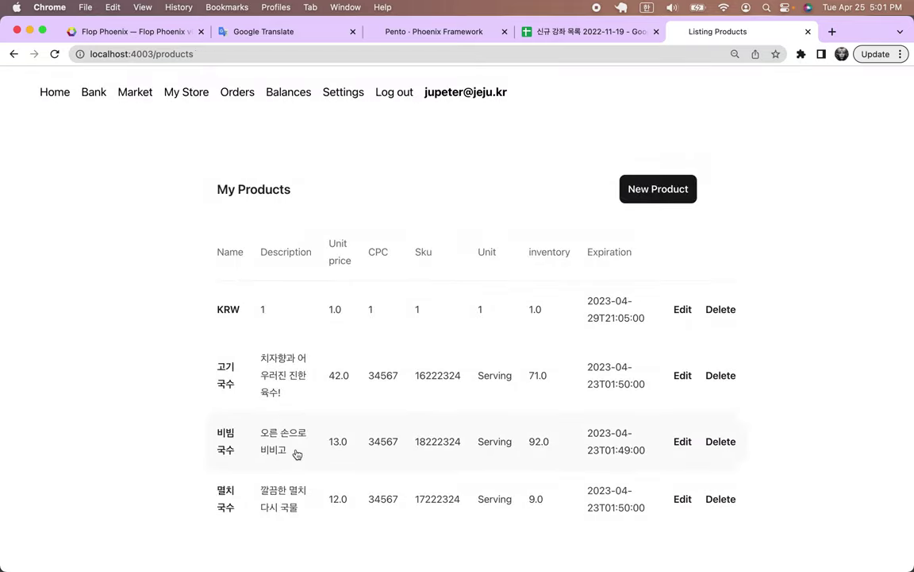
- Look over the My Products list and return to the Market page to examine its product listing
scroll(298, 449, "down", 1)
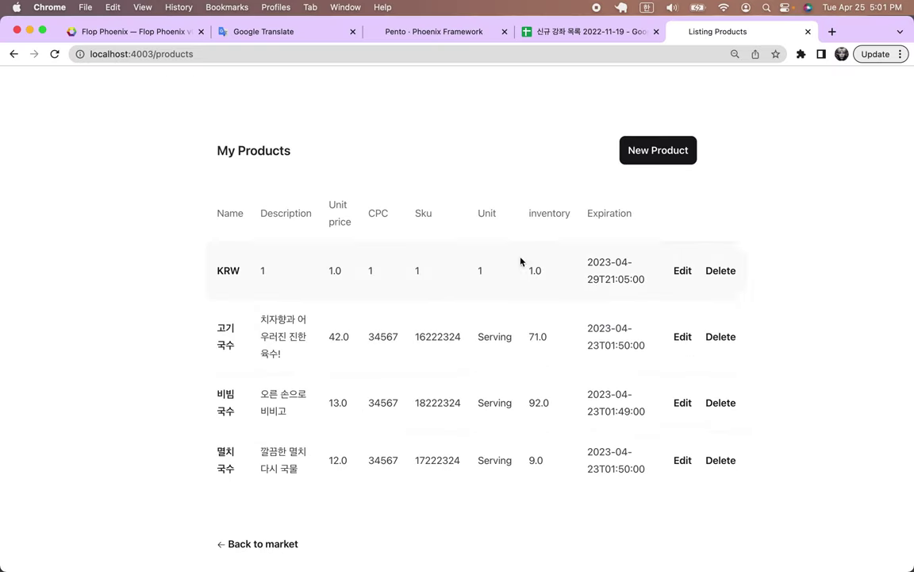
scroll(521, 262, "up", 1)
left_click(136, 94)
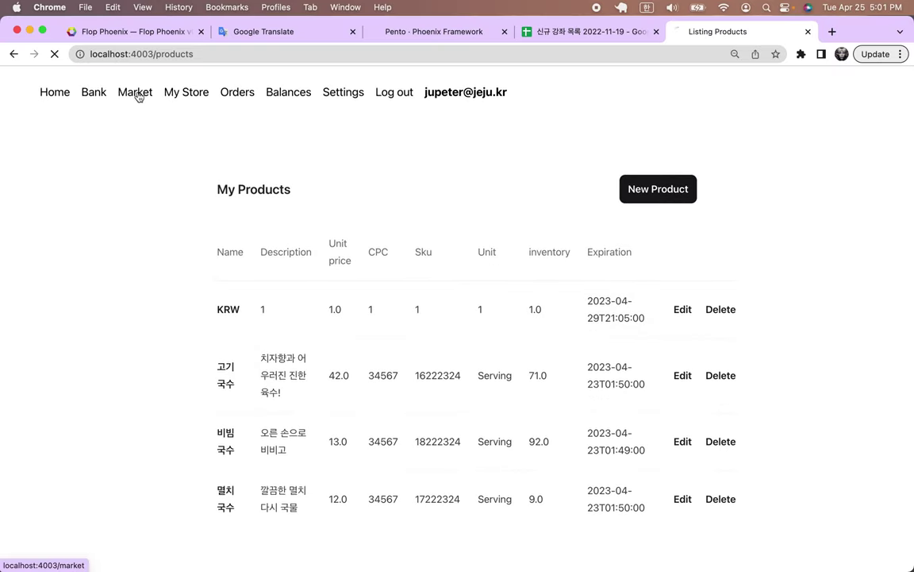
scroll(274, 367, "down", 3)
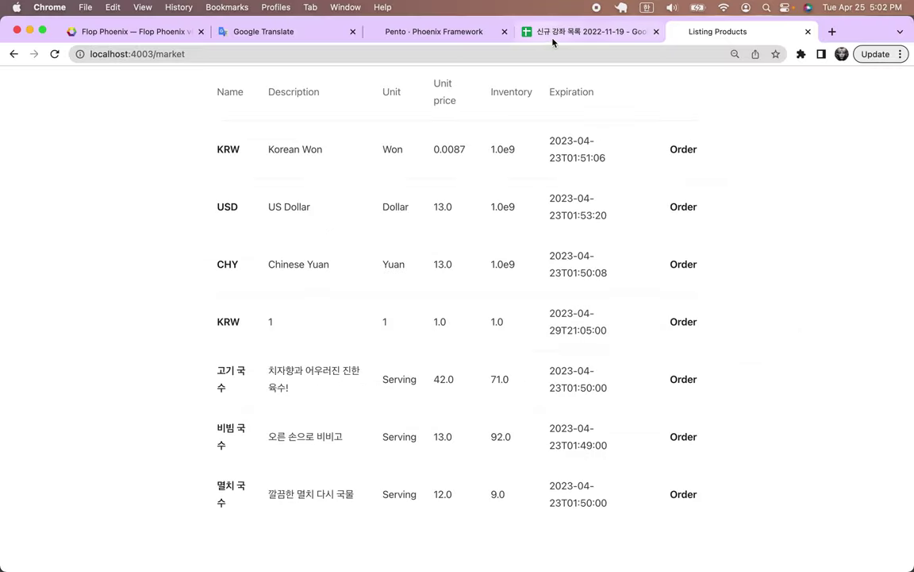
- Return to the spreadsheet, insert "시장에서 자동 " before "퇴출하며" in the 공정 거래 row's description, and commit the cell
left_click(556, 36)
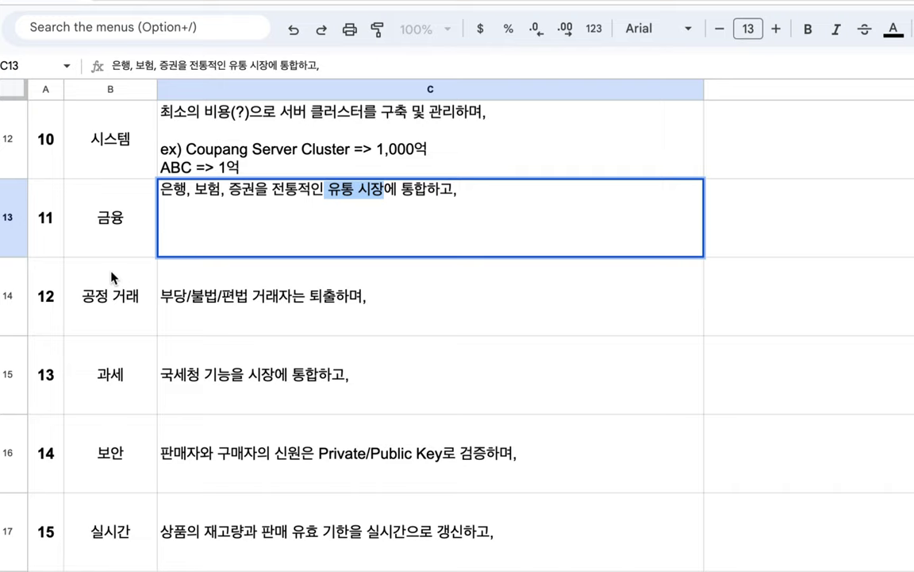
left_click(119, 300)
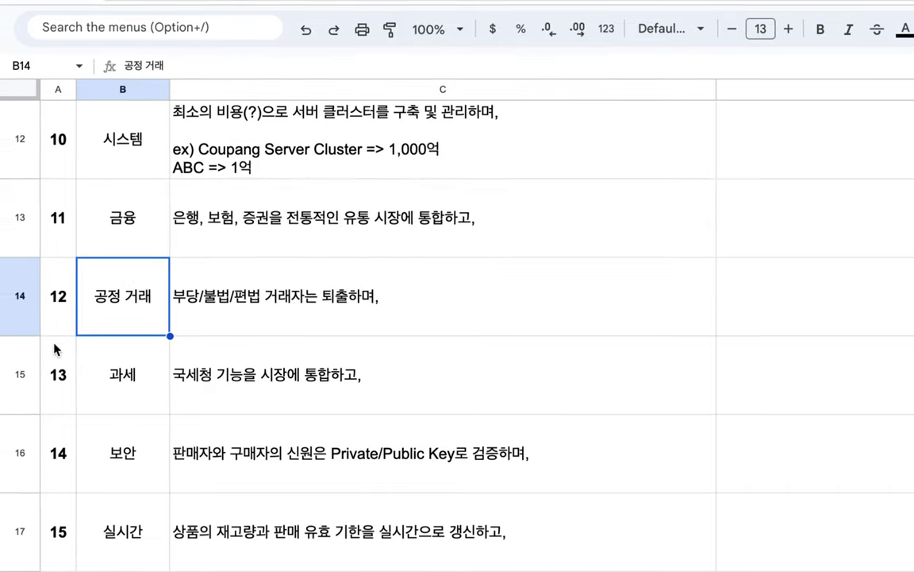
left_click(184, 326)
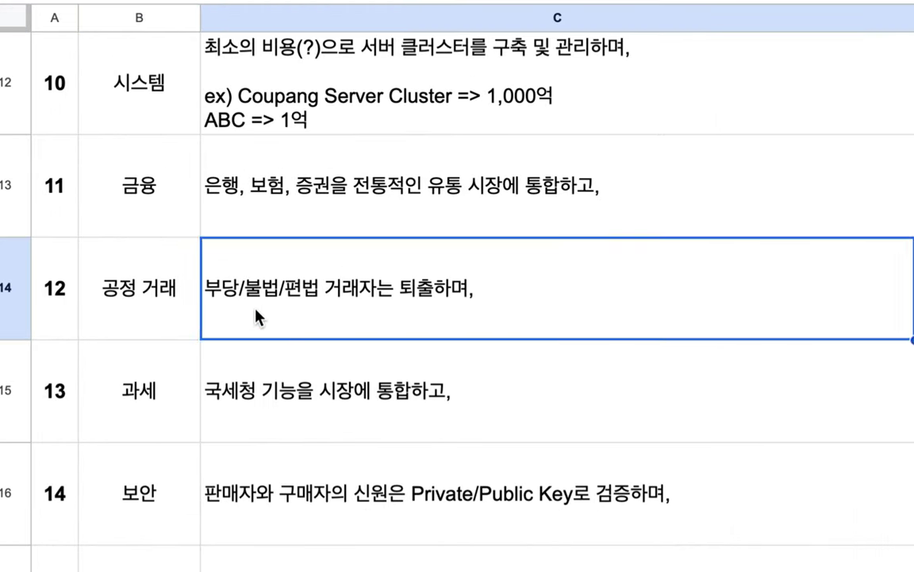
double_click(234, 273)
left_click_drag(228, 262, 357, 262)
left_click(397, 260)
type("시장에")
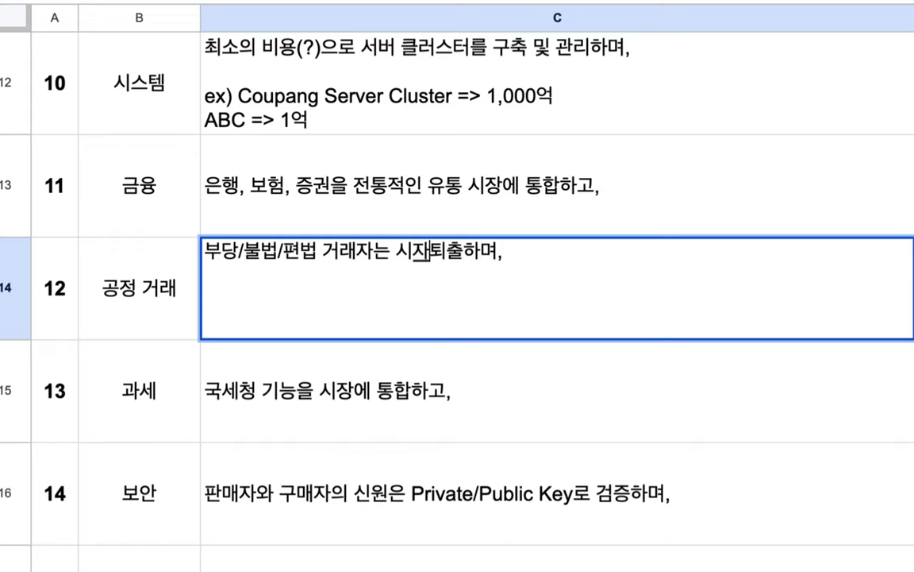
type("서 자동")
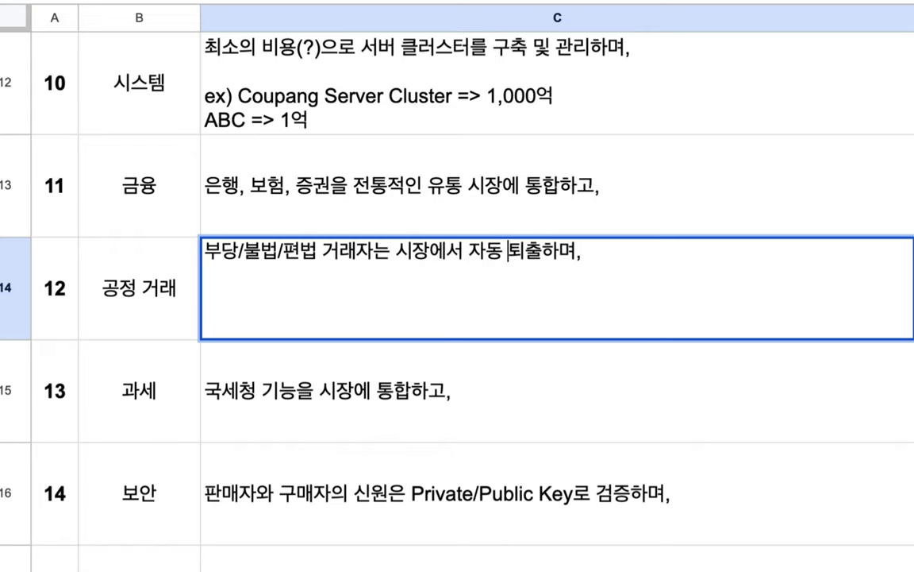
left_click(255, 419)
- Examine the 과세 row's description, highlighting its text about 국세청 functions in the market
scroll(255, 418, "down", 2)
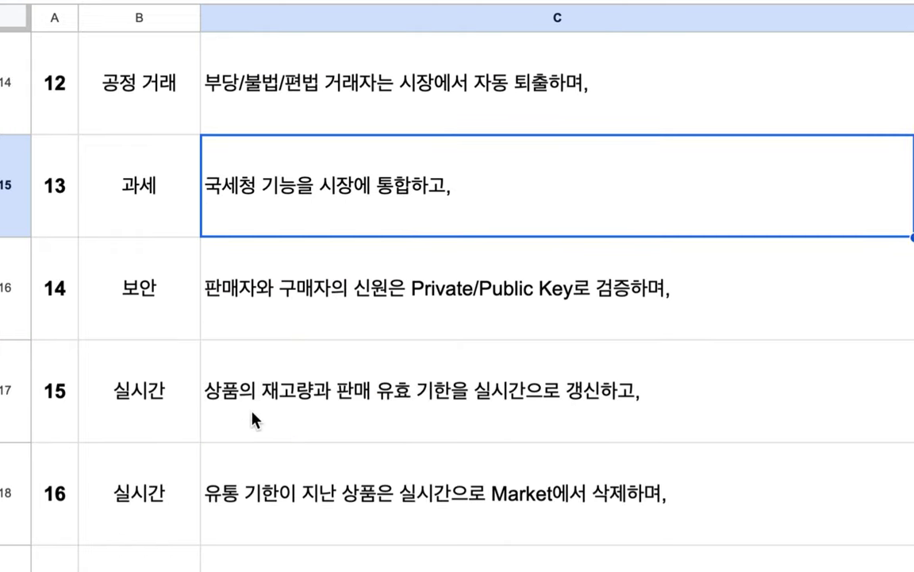
double_click(332, 198)
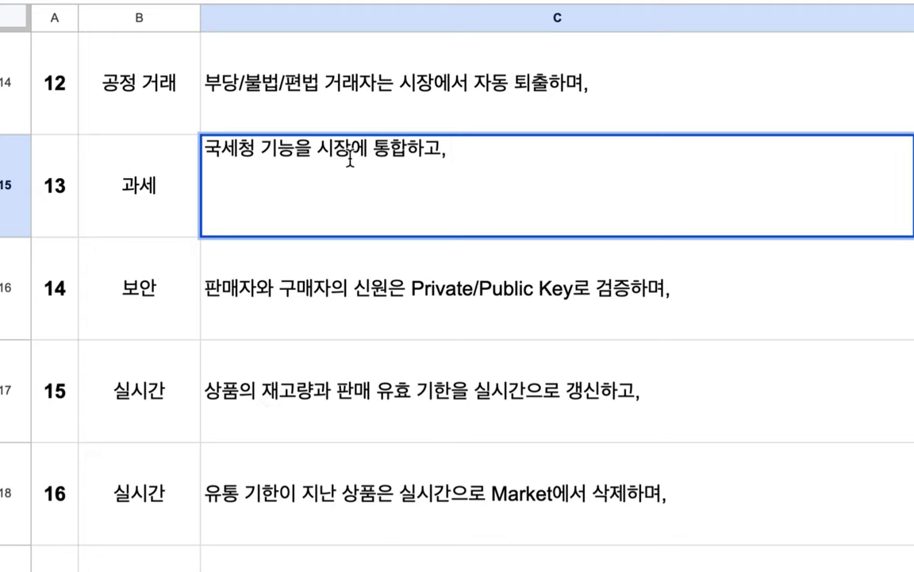
left_click_drag(372, 150, 235, 148)
left_click(152, 332)
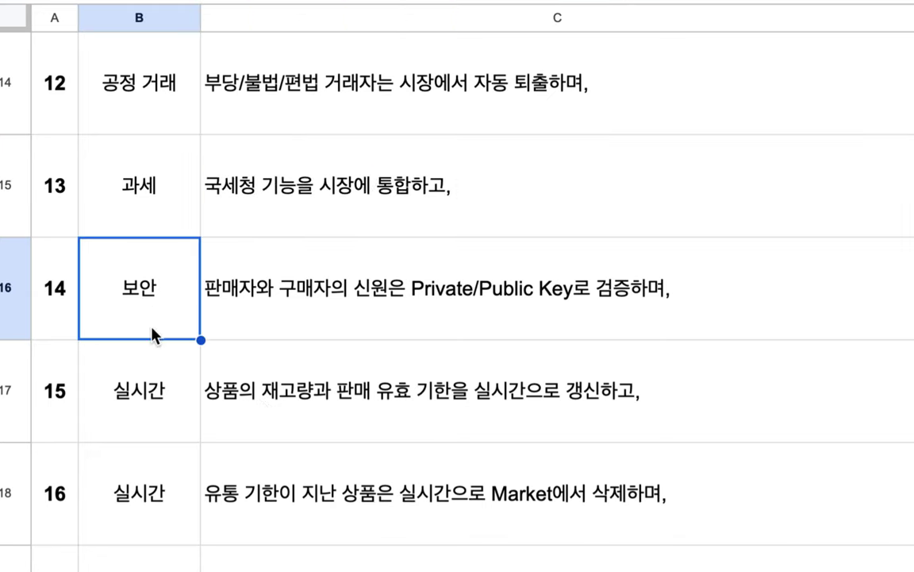
- Insert "Blockchain " before "Private/Public Key" in the 보안 row's description
double_click(305, 331)
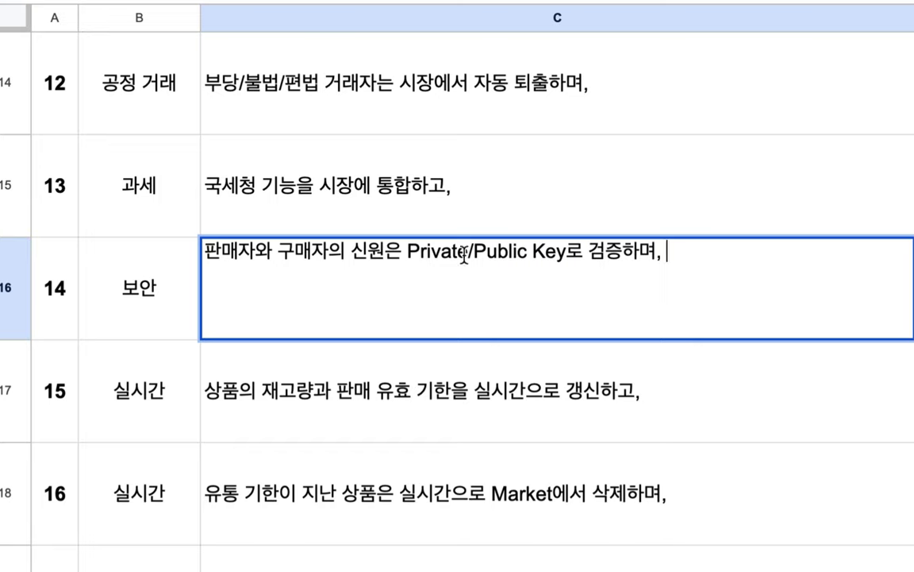
left_click_drag(408, 260, 558, 258)
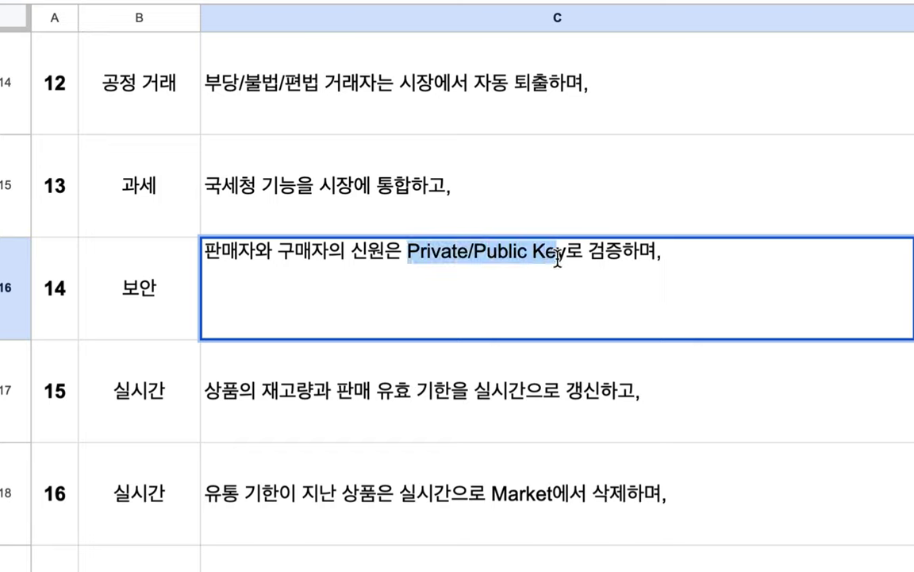
left_click(409, 253)
type("Block")
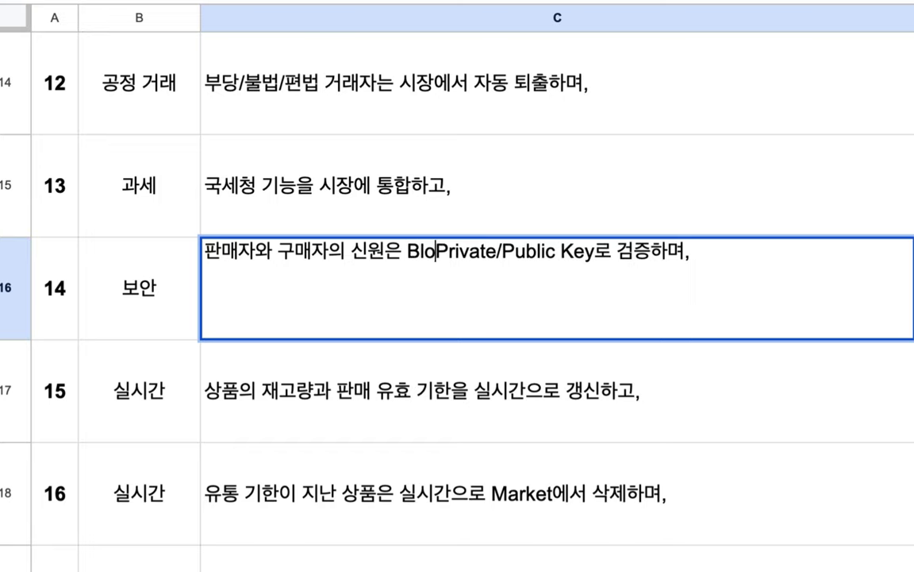
type("chanoPri")
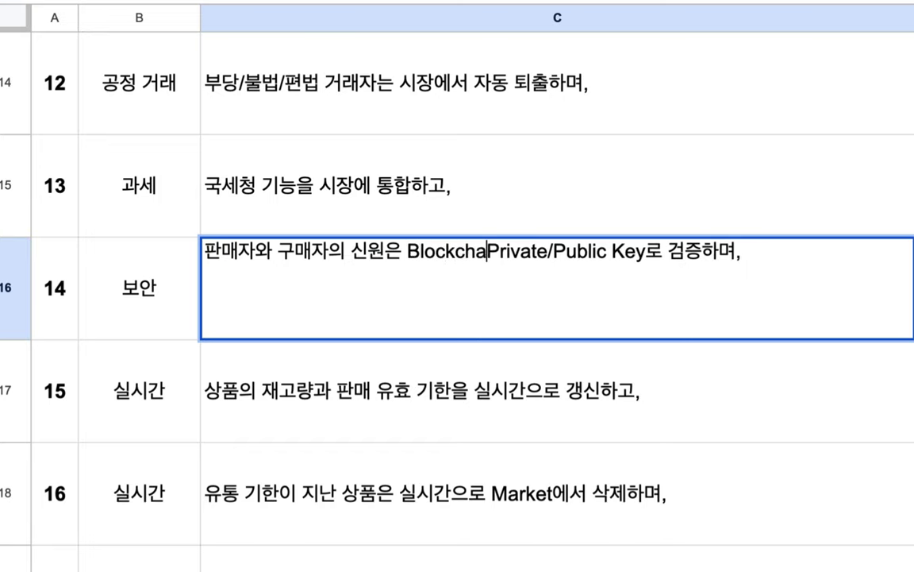
key("BackSpace")
type("o")
key("BackSpace")
type("in")
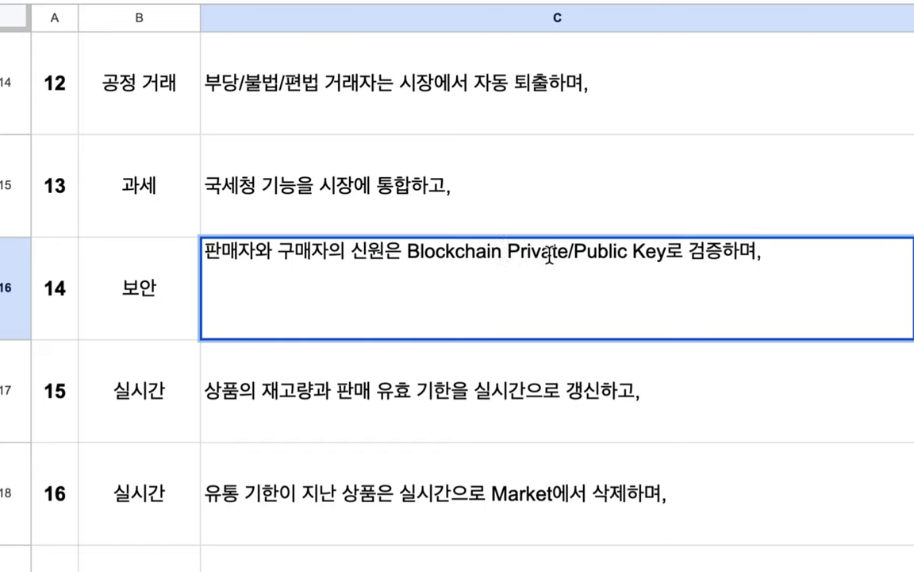
- Add the line "거래의 증빙 => 영구 보존" below the 보안 row's description, separated by a blank line, and commit the cell
left_click_drag(509, 252, 666, 252)
left_click(781, 262)
key("alt+Return")
type("게")
type("래의 증빙")
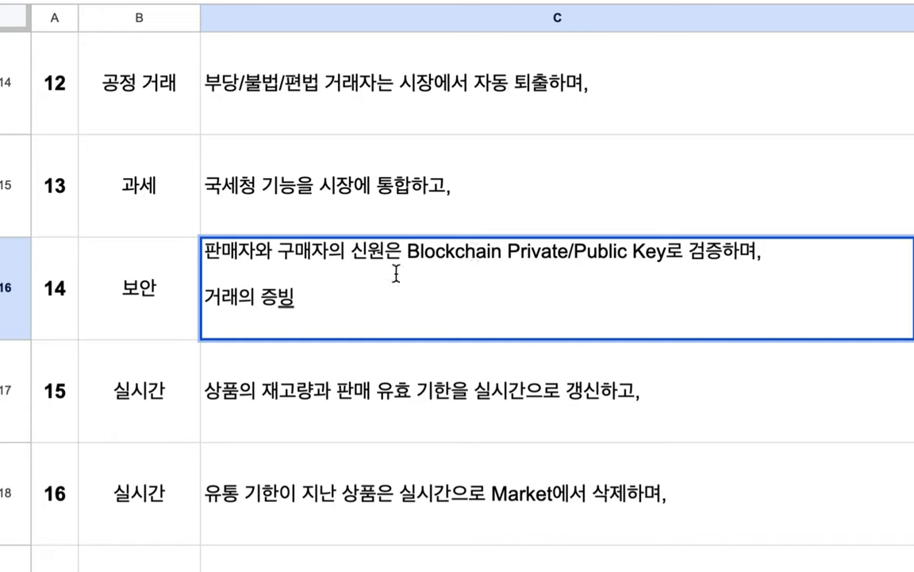
left_click_drag(345, 251, 203, 252)
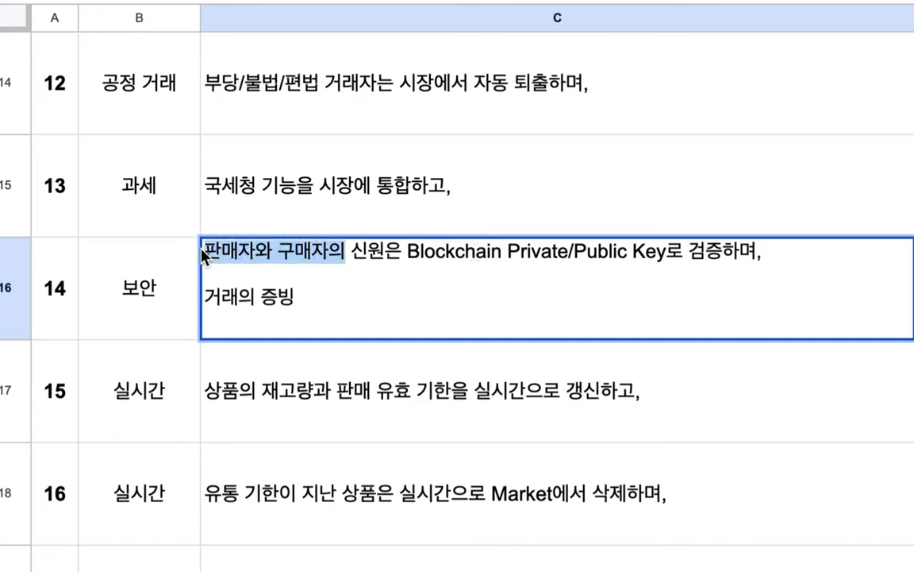
left_click(304, 292)
type("=> 영구 복")
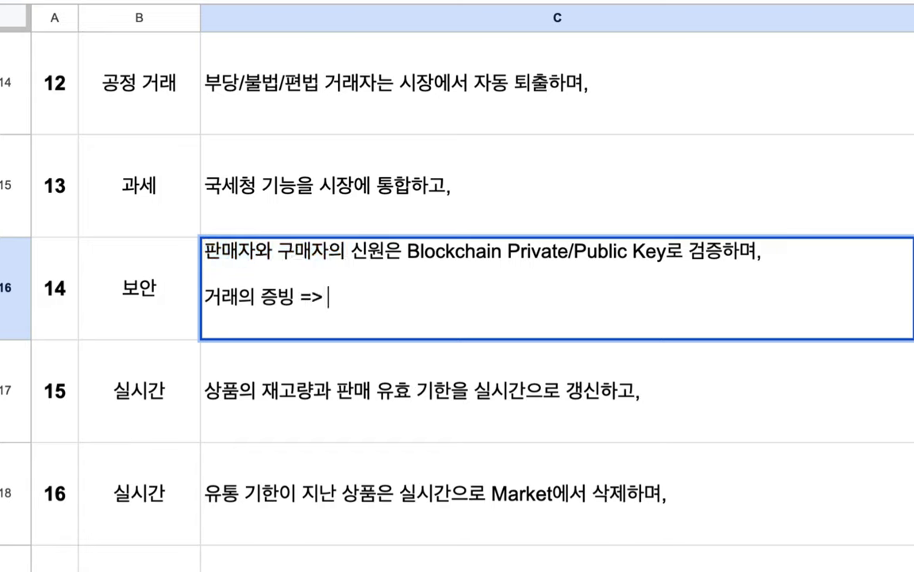
type("존")
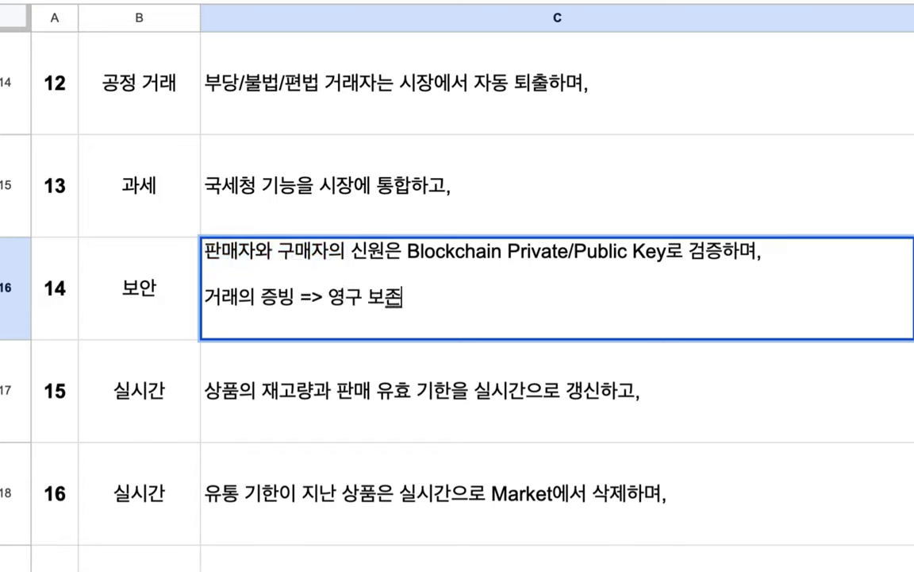
left_click(274, 408)
- Look over the two 실시간 rows, numbers 15 and 16, highlighting their labels and descriptions
scroll(274, 409, "down", 2)
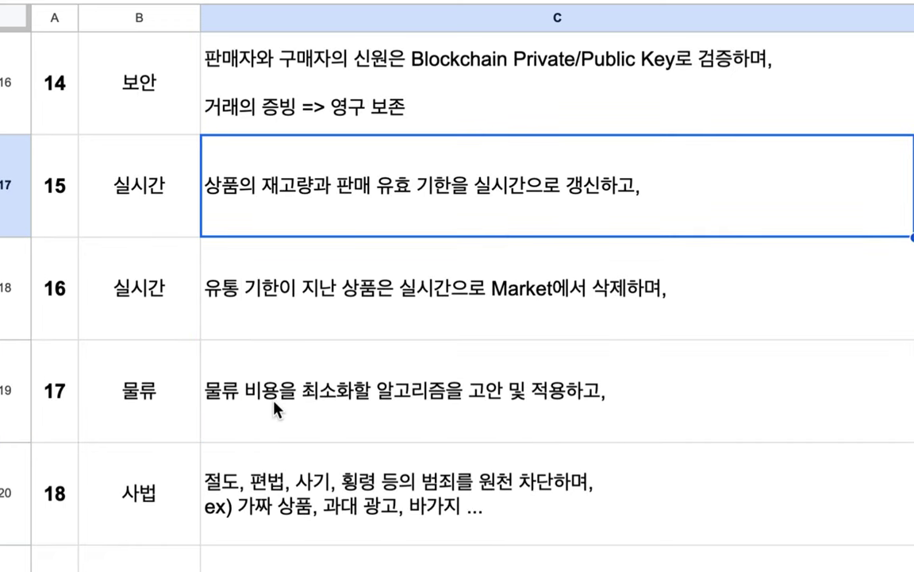
scroll(274, 404, "down", 1)
left_click_drag(168, 97, 271, 183)
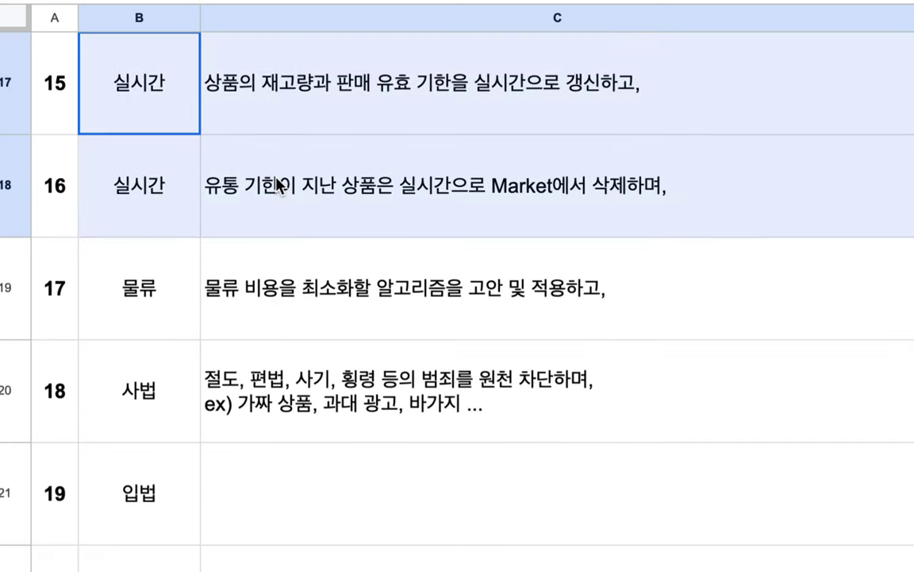
- Add a line starting with "5천만 인구 =>" to the 물류 row's description and increase row 19's height to fit its text
left_click(159, 292)
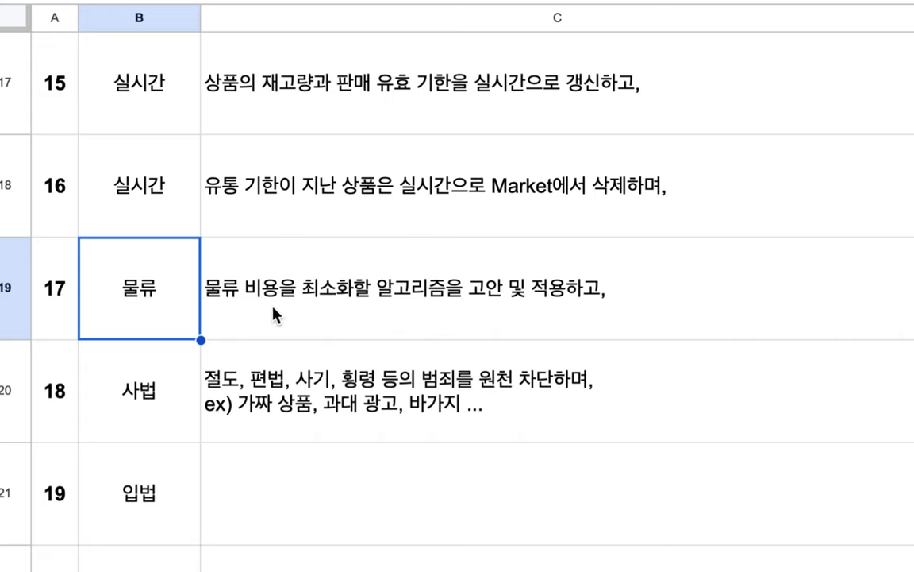
double_click(649, 271)
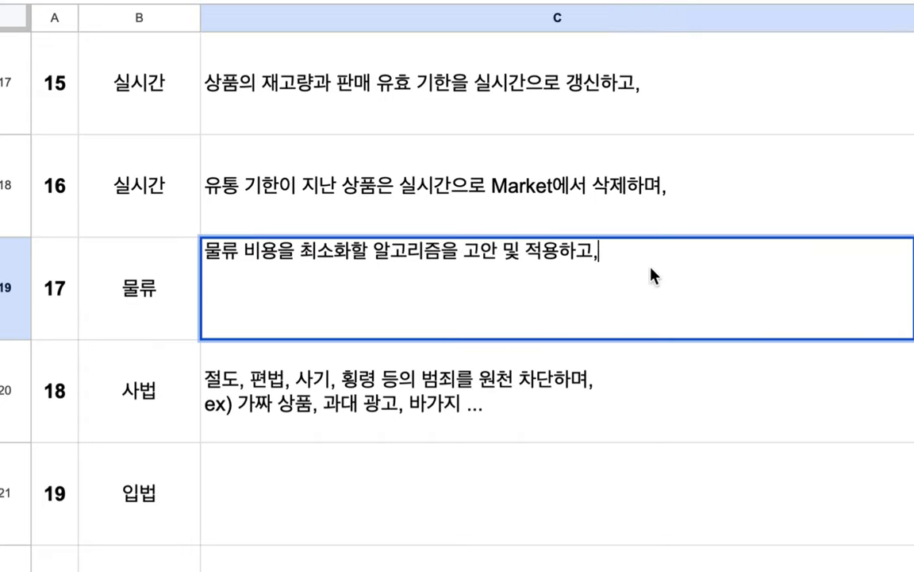
key("alt+Return")
type("5체ㄴㅁ")
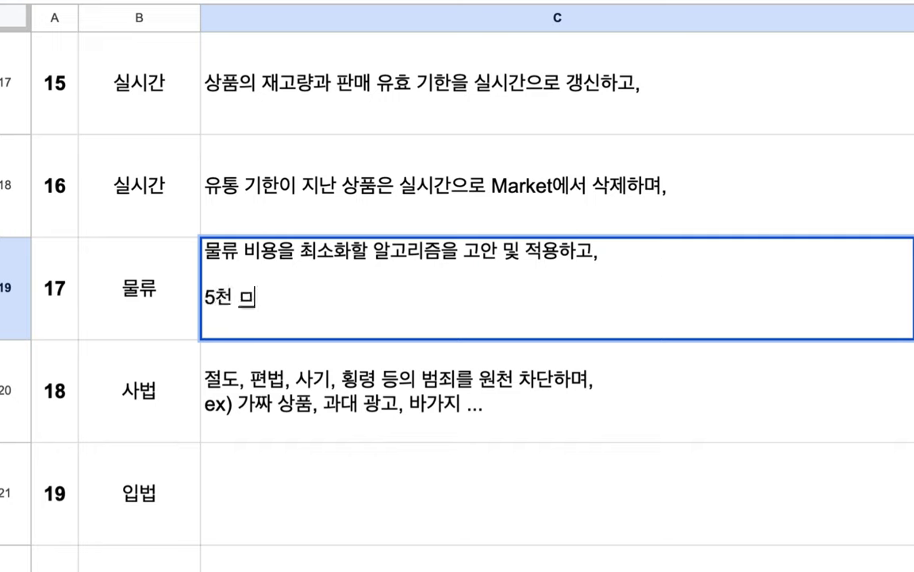
type("ㅏㄴ ㅇㅣㄴㄱㅜ =>")
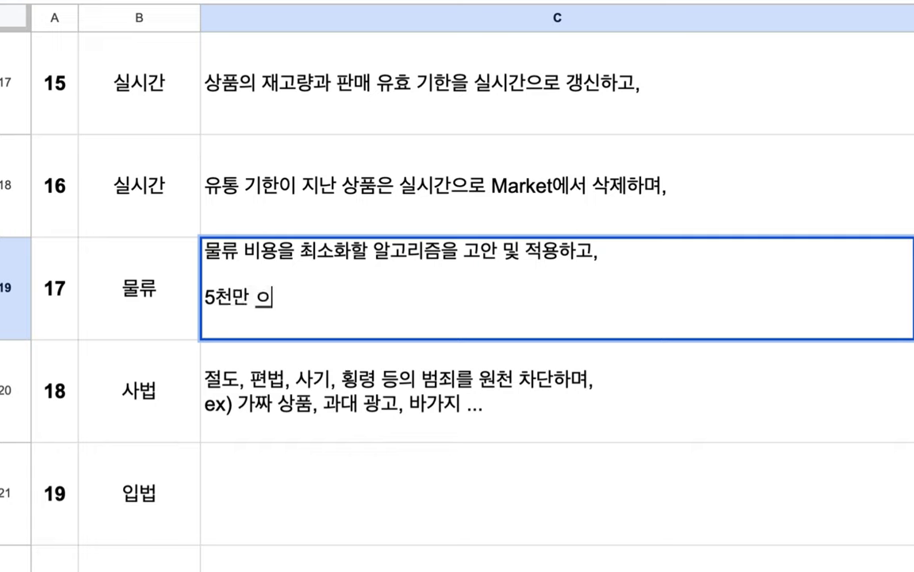
type(" 5")
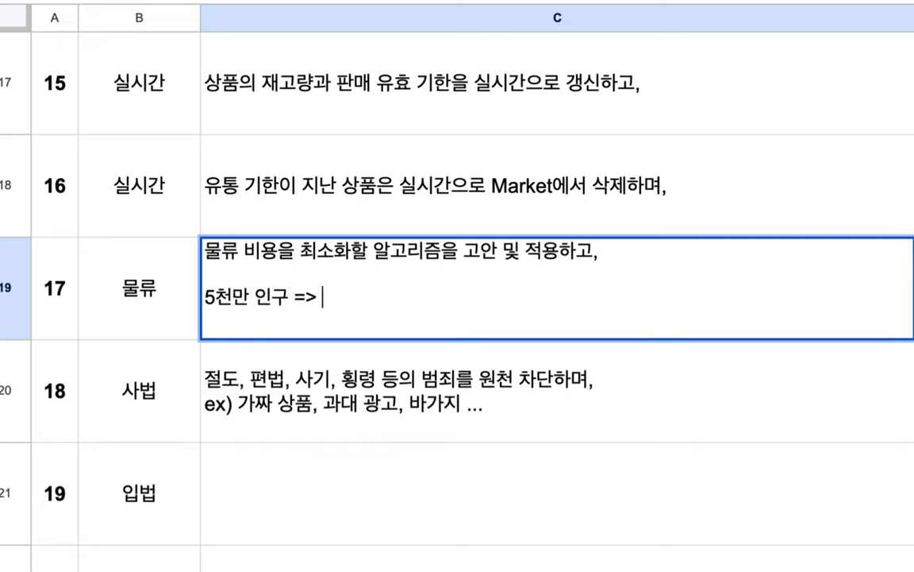
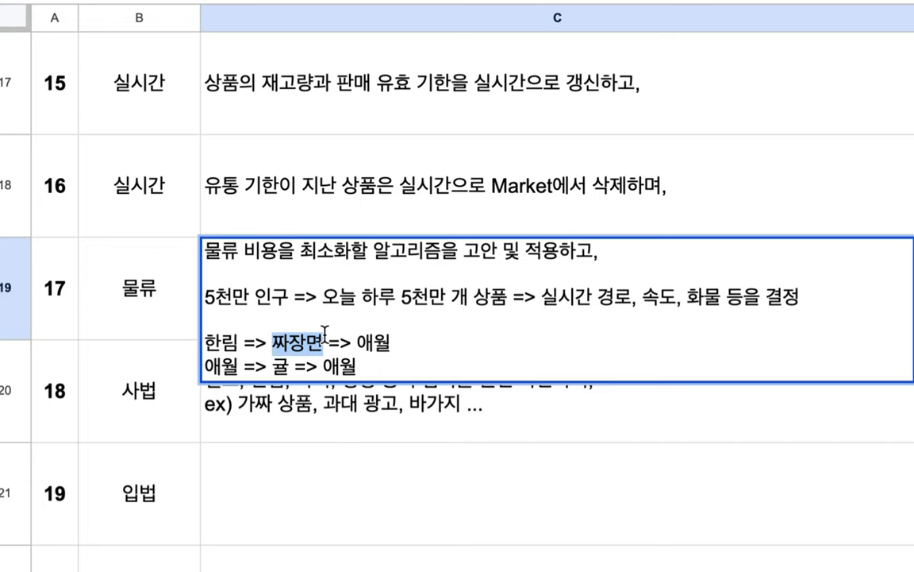
left_click_drag(400, 296, 502, 300)
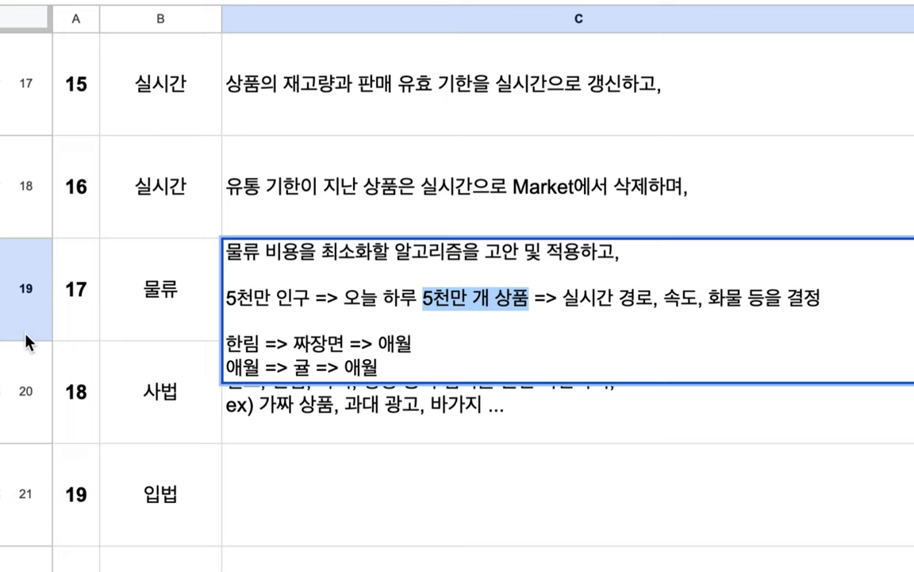
left_click_drag(24, 347, 25, 407)
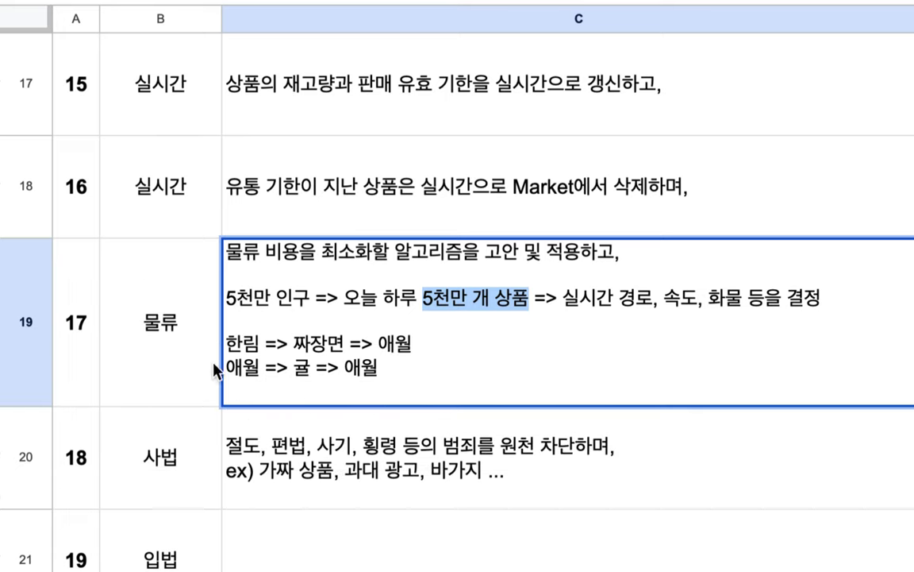
- Add the lines "ML" and "Elixir ML/LiveBook" below the 물류 label, separated by blank lines, and commit the cell
left_click(198, 363)
double_click(198, 364)
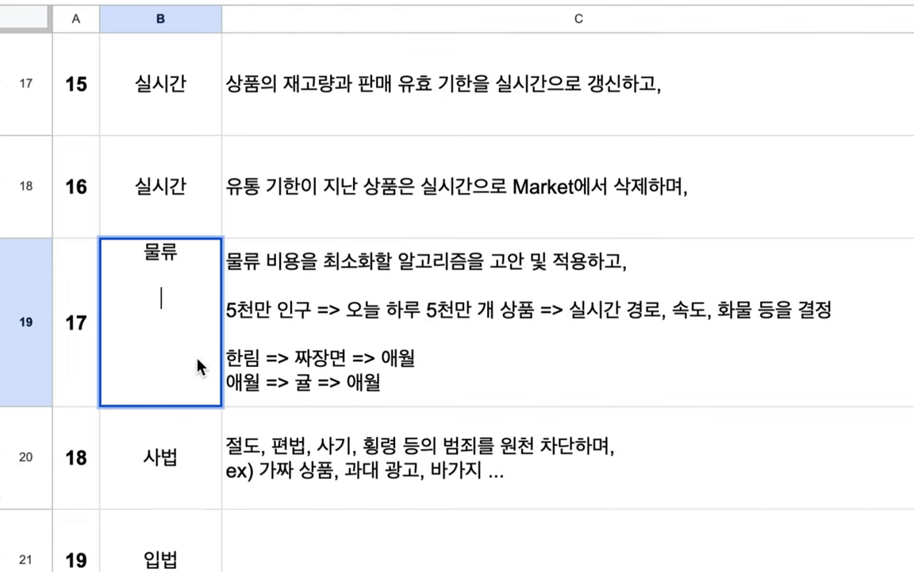
type("ML")
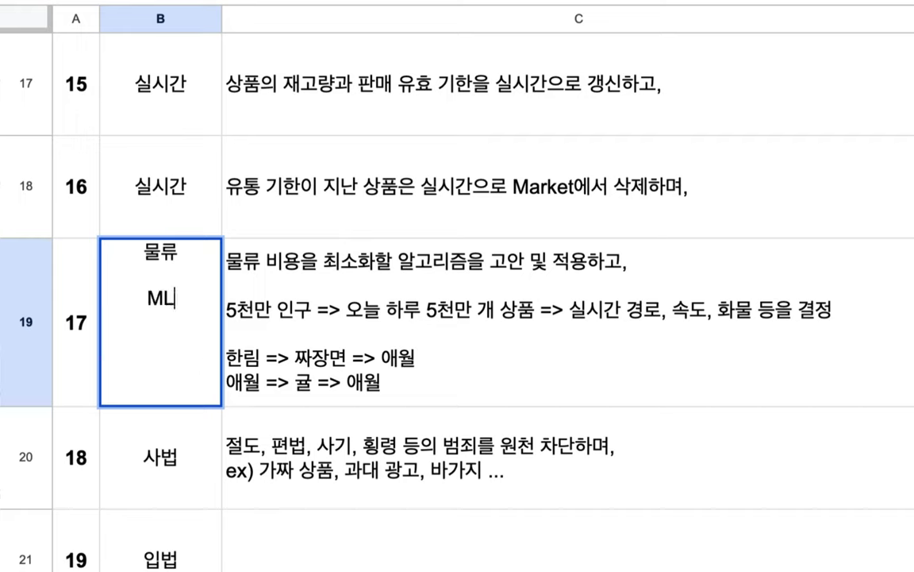
key("alt+Return")
type("Elixir M")
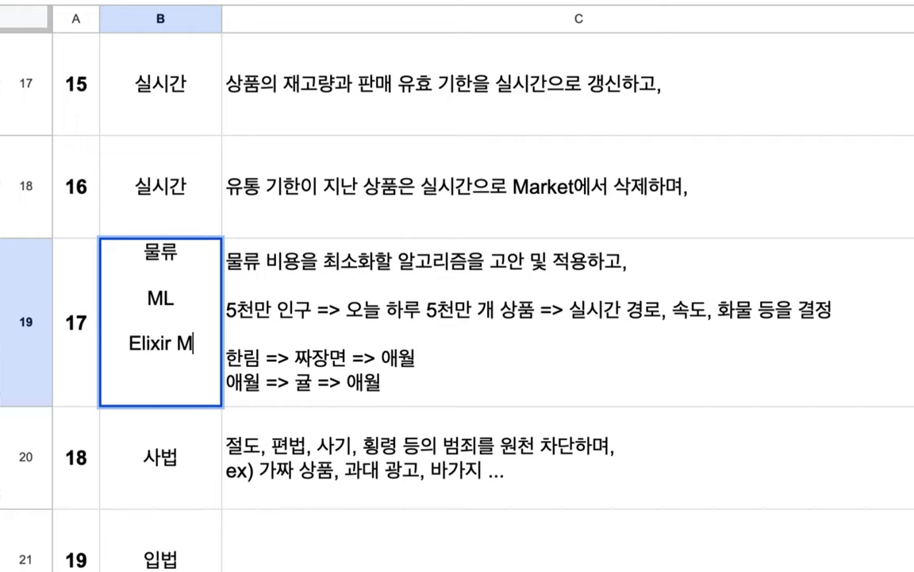
type("L/L")
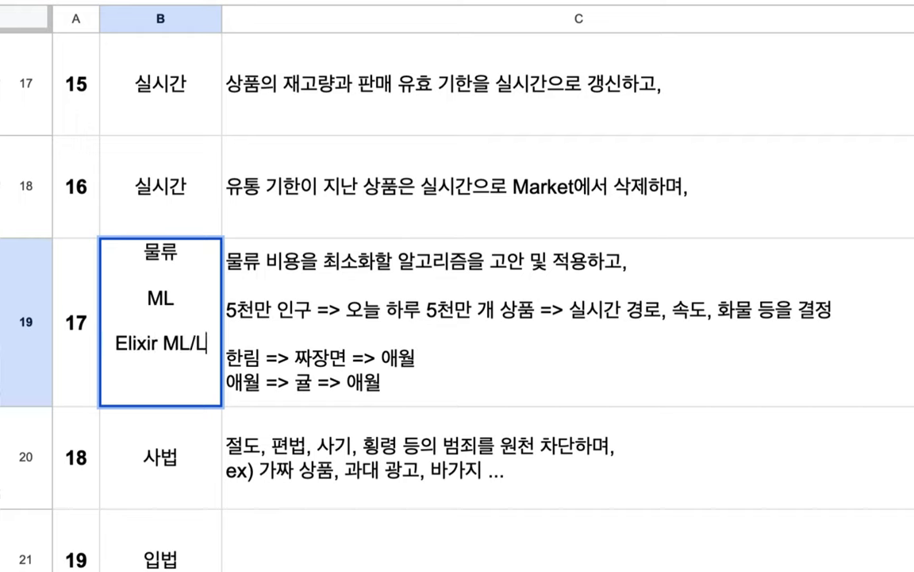
type("iveBook")
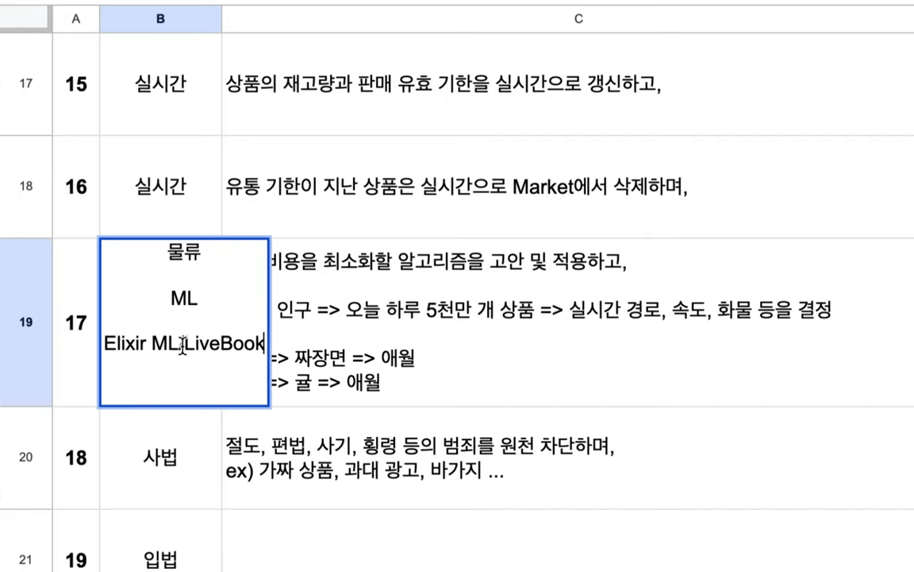
left_click_drag(185, 346, 267, 349)
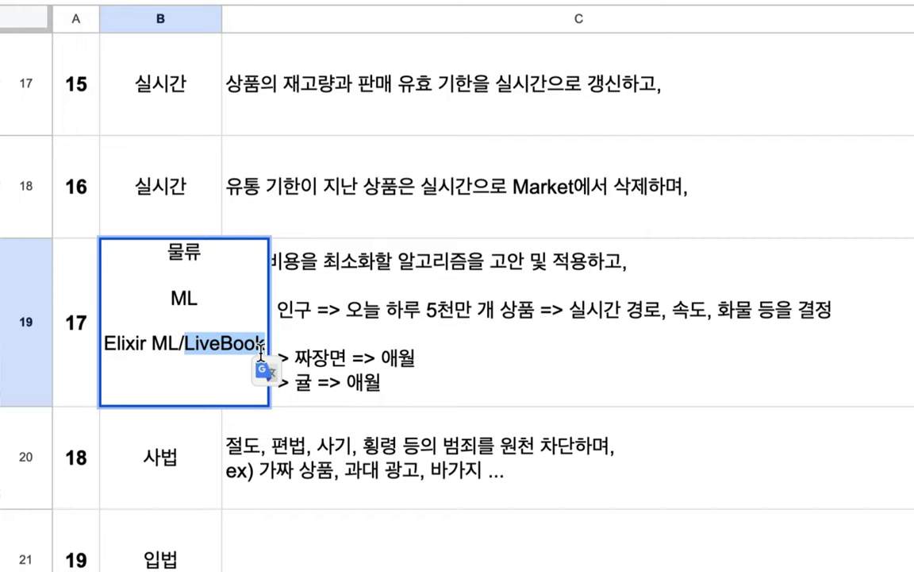
left_click_drag(150, 343, 179, 341)
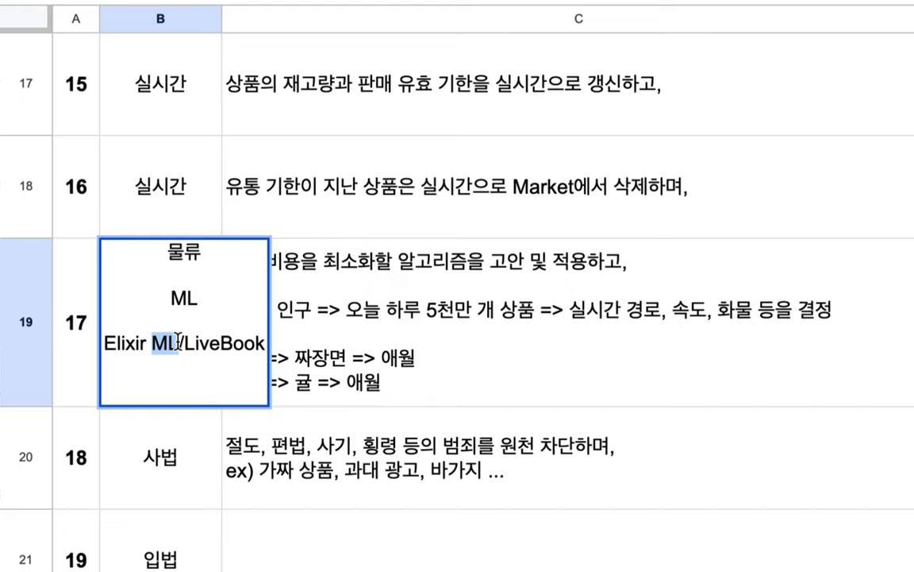
left_click(381, 380)
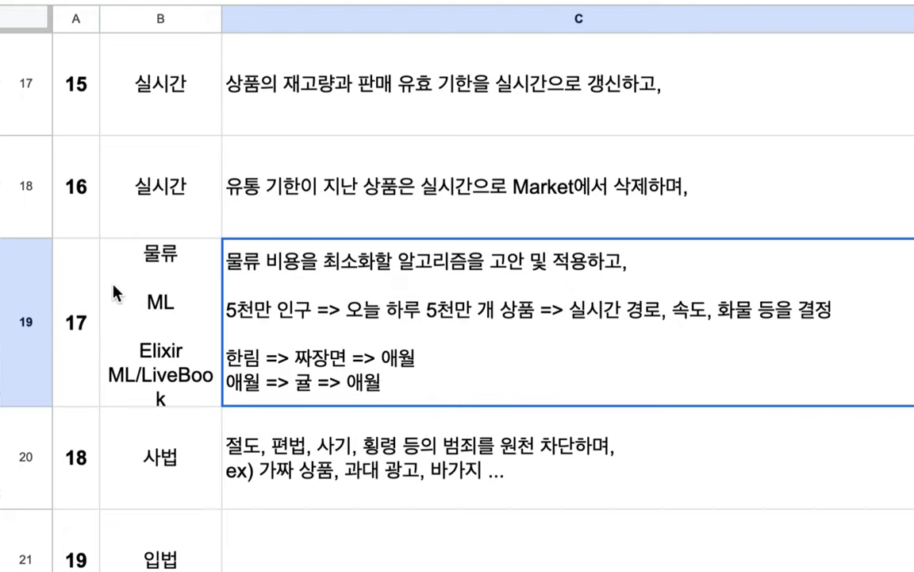
- Start a line reading "한국 웹 사이트 수백 만 개" below the 웹사이트 & 도메인 주소 row's description, separated by a blank line
scroll(113, 285, "down", 2)
left_click_drag(190, 294, 200, 350)
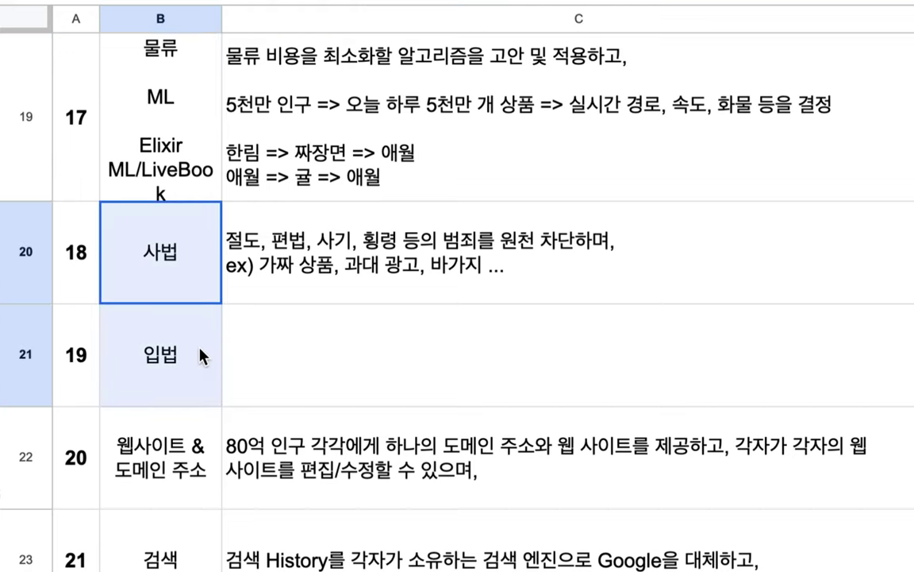
scroll(200, 354, "down", 3)
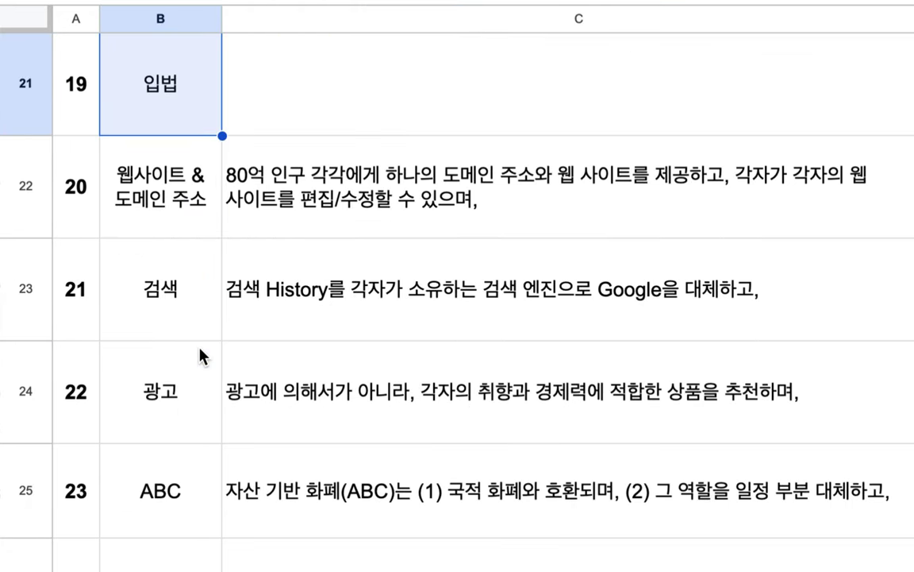
double_click(180, 194)
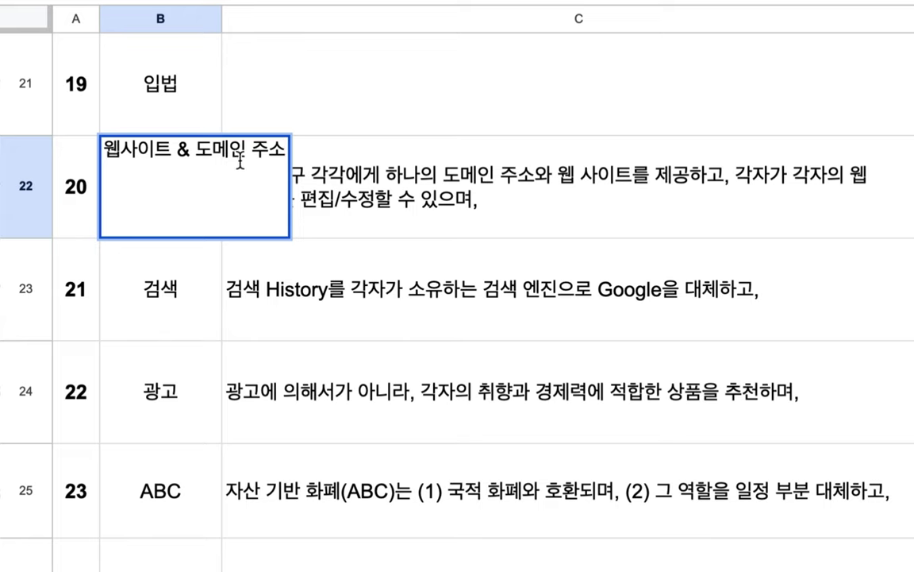
double_click(353, 205)
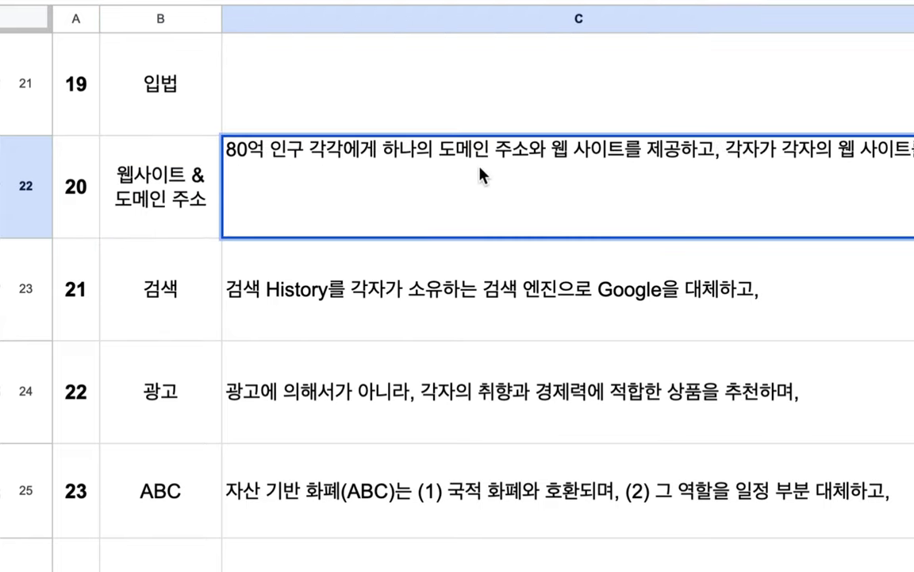
scroll(812, 171, "right", 3)
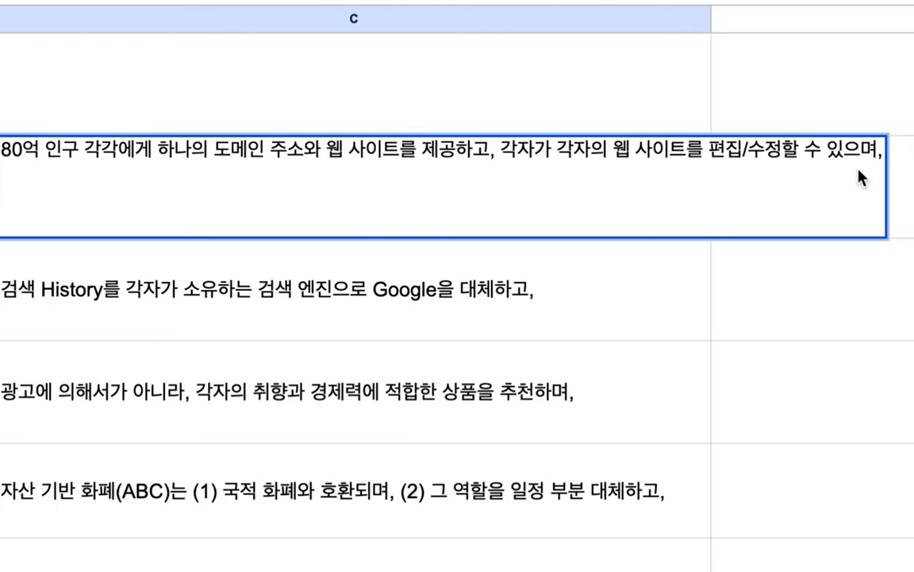
scroll(9, 135, "left", 3)
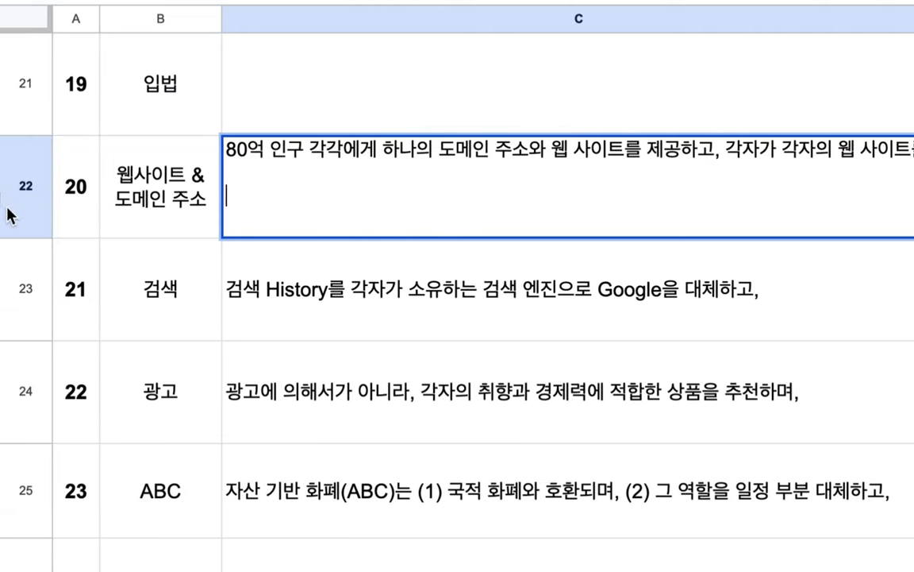
type("gksr")
key("BackSpace")
key("BackSpace")
key("BackSpace")
key("BackSpace")
type("해")
key("BackSpace")
type("한국 웹")
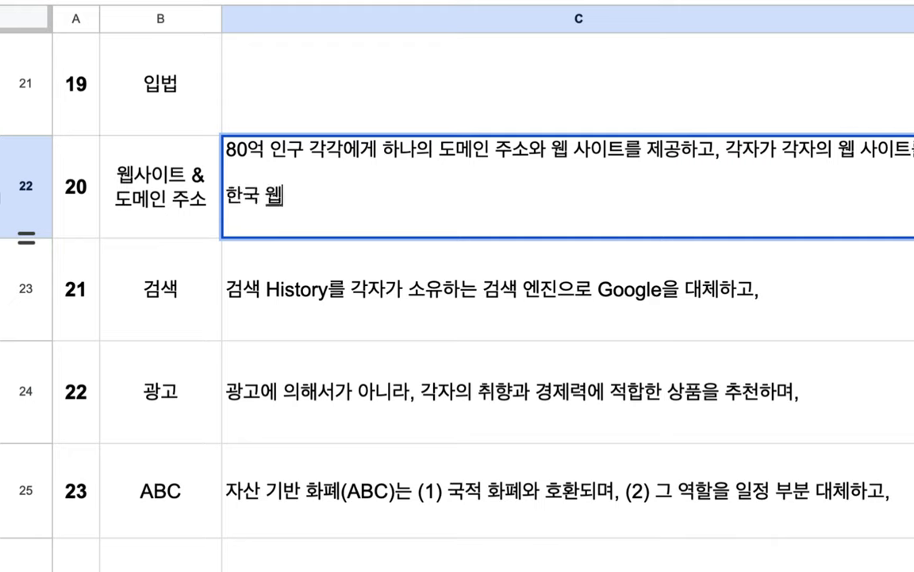
type(" 사이트 ")
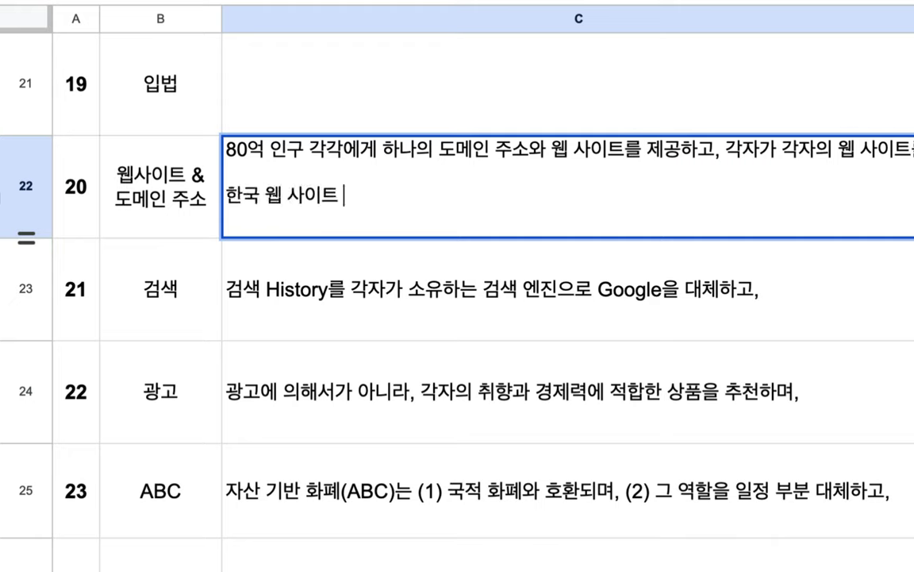
type("수백 만 개")
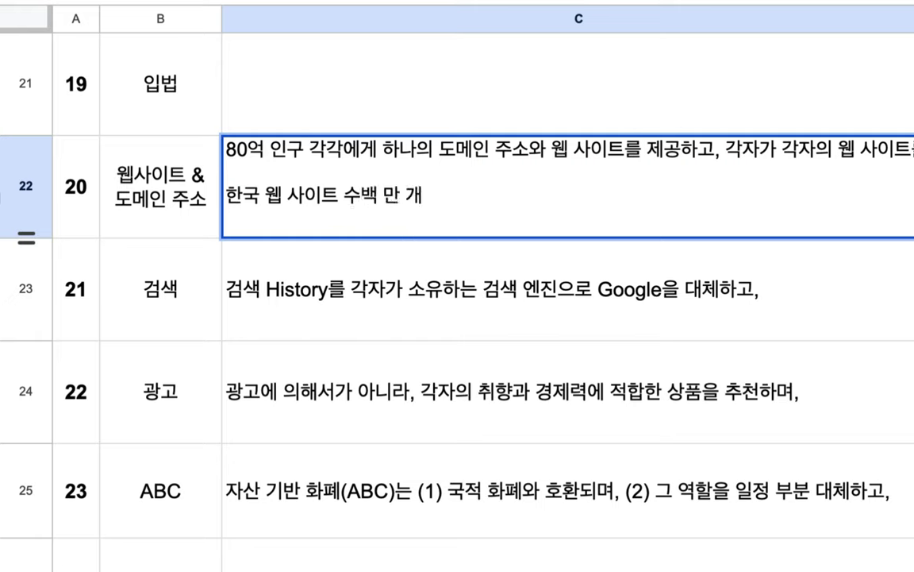
- Extend the 한국 웹 사이트 line with "=> 도메인 비용을 지불 => 수조 원"
type(" => 도메")
type("인 비용으")
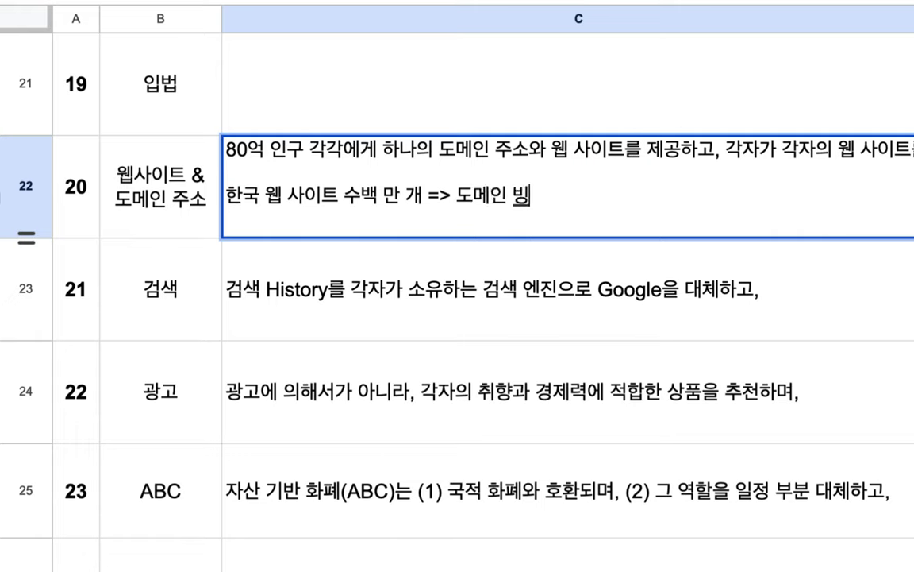
type("을 지불 ")
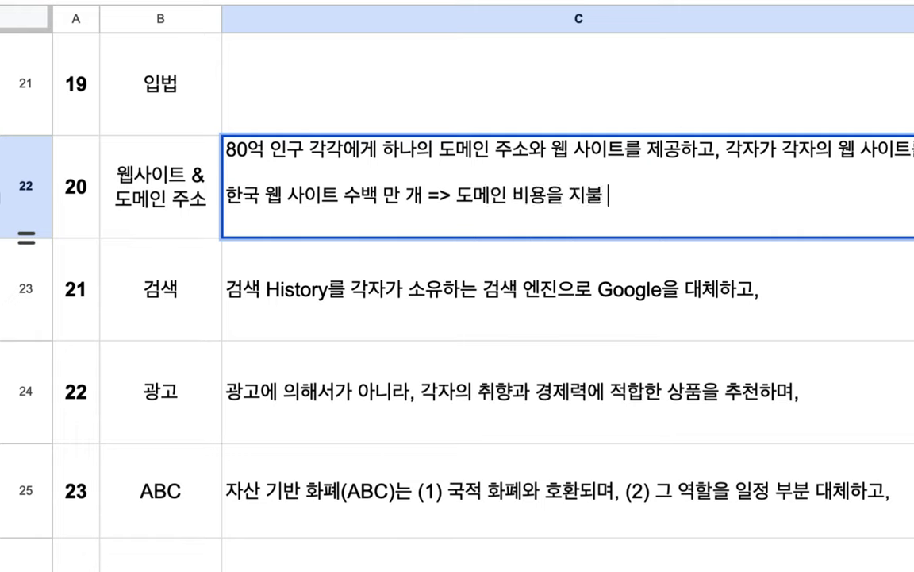
type("=> 수조 웹")
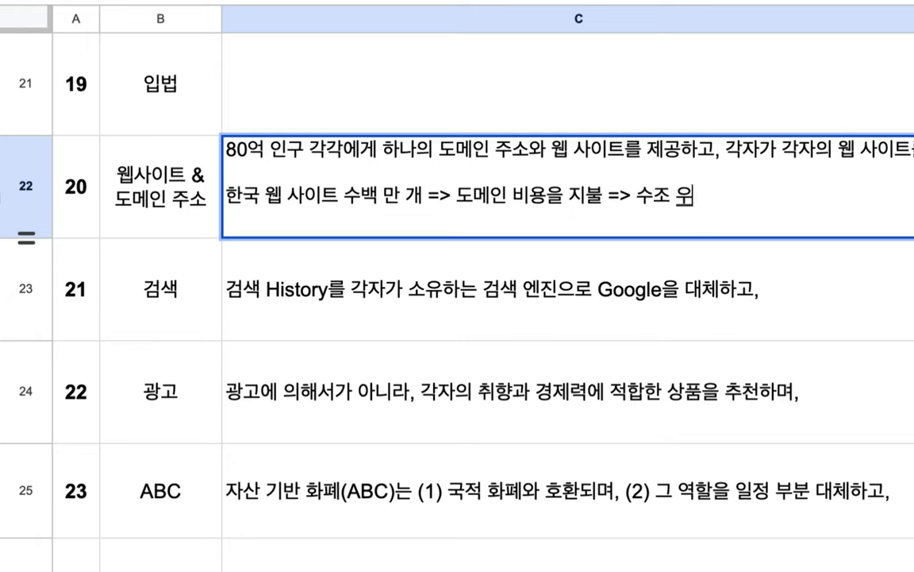
key("BackSpace")
type("원")
key("BackSpace")
type("원")
- Add the line "abc market에서 모든 개인에게 도메인과 사이트를 자동 생성 및 제공" directly below the 한국 웹 사이트 line
key("alt+Return")
type("abc market")
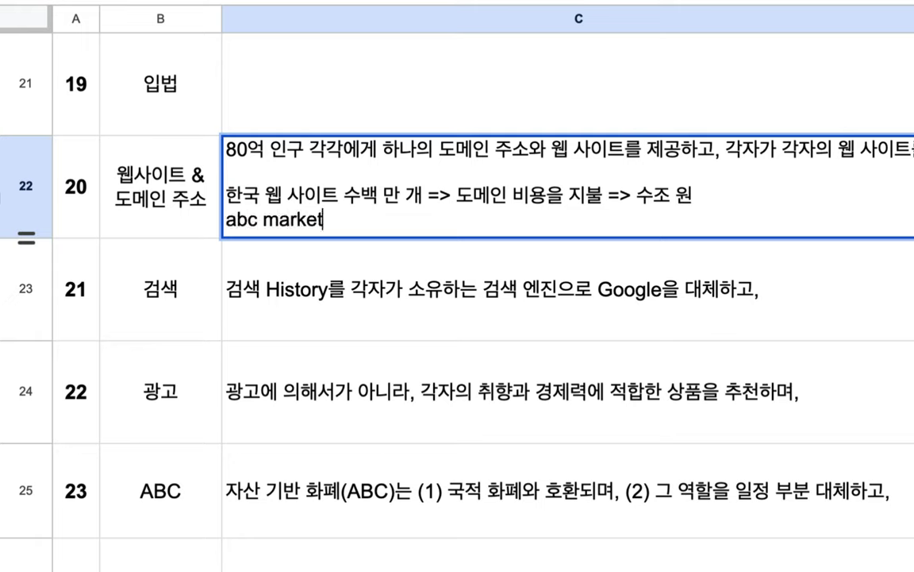
type("에서 모")
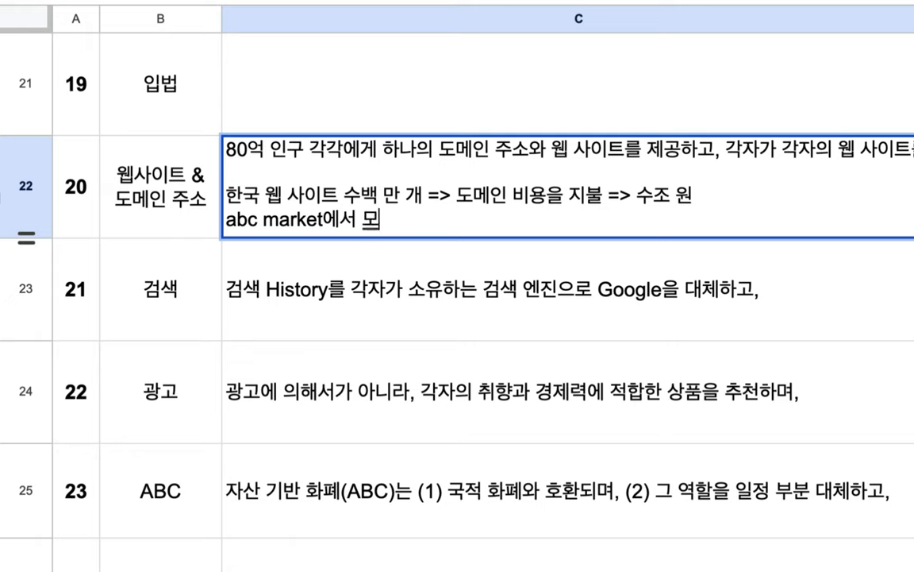
type("든 개인엑게 ")
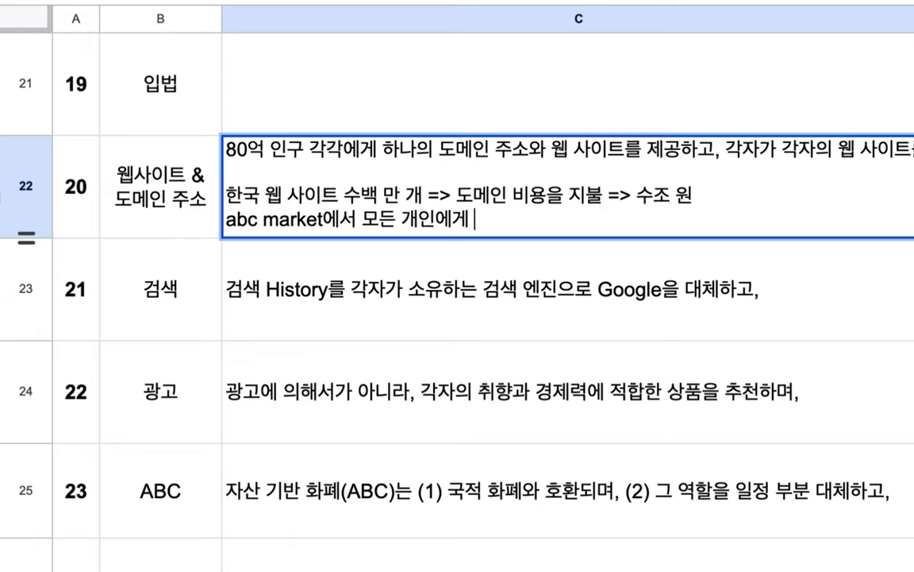
type("ㄷ도메인과 생")
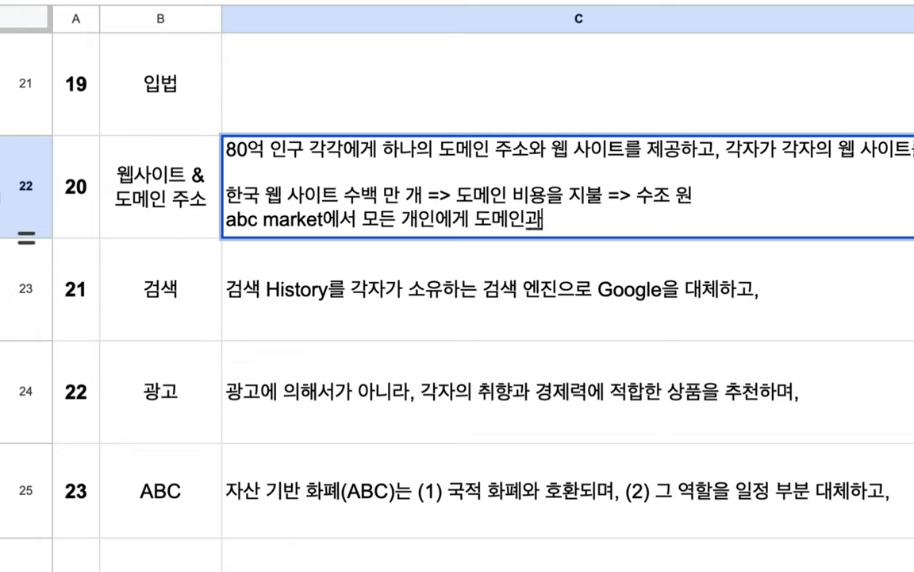
type("이트를 자송 ㅅ")
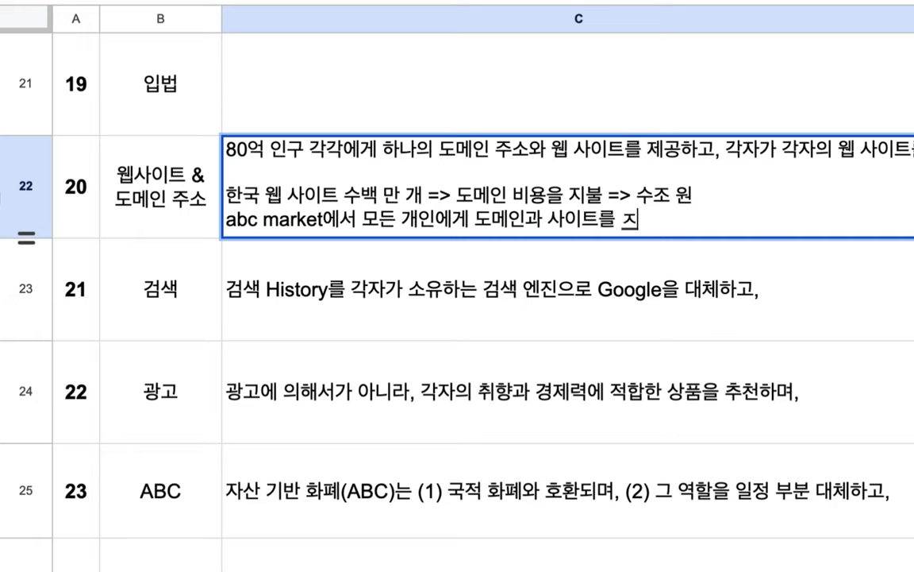
key("BackSpace")
key("BackSpace")
key("BackSpace")
type("동 ")
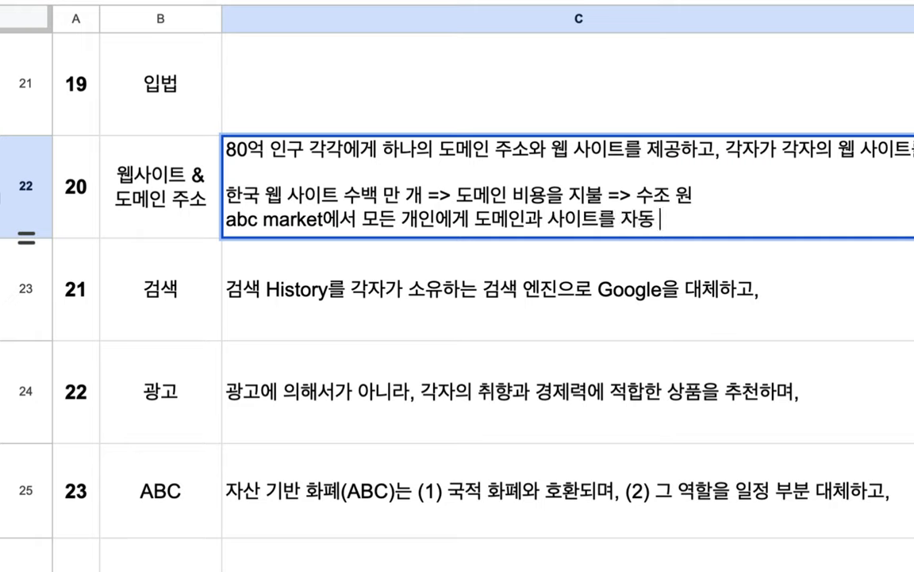
type("생성 및 제공")
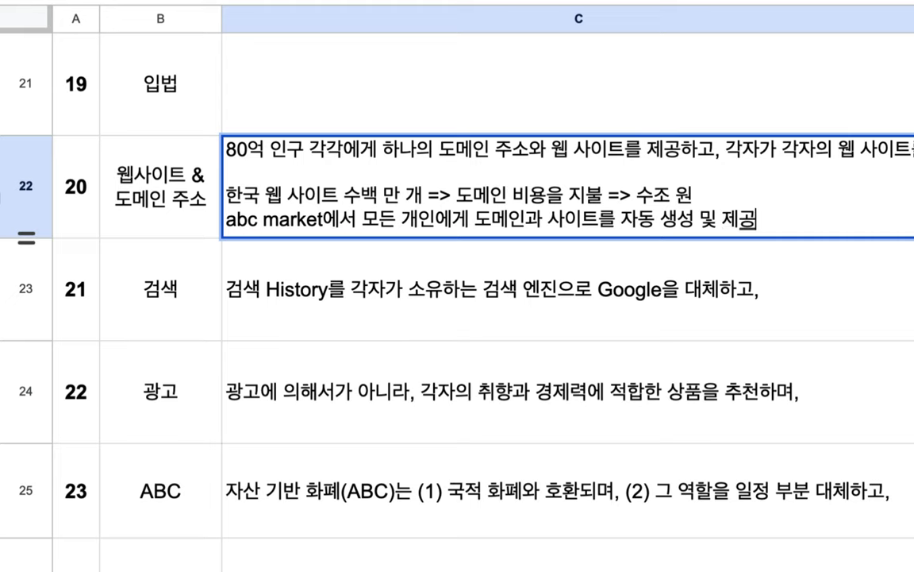
- Increase row 22's height to fit its text, highlight parts of the added lines and commit the cell
left_click_drag(26, 236, 28, 321)
triple_click(413, 215)
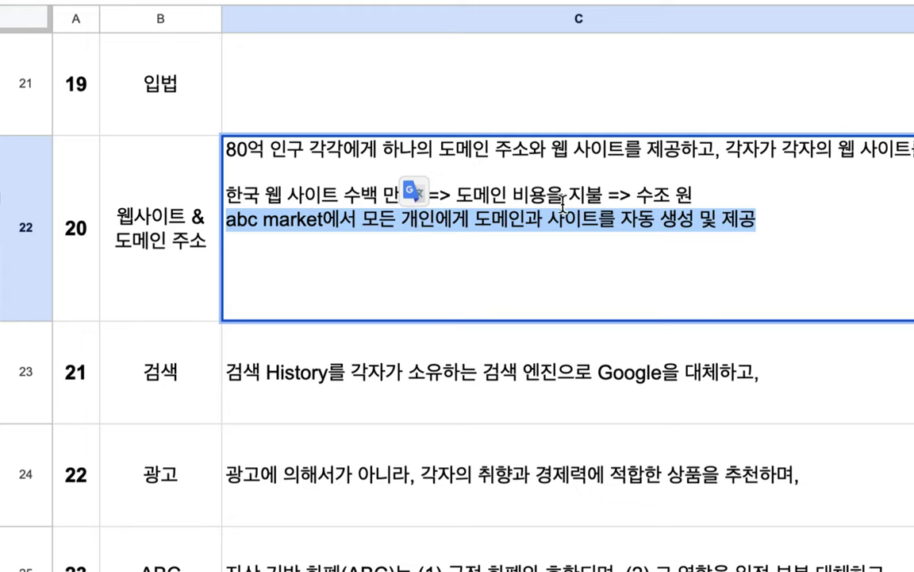
double_click(299, 194)
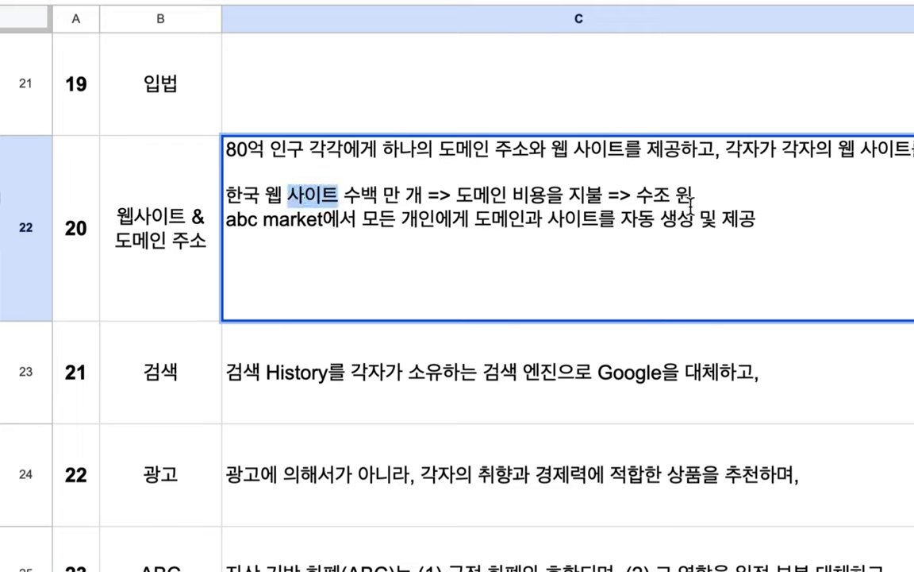
left_click(723, 194)
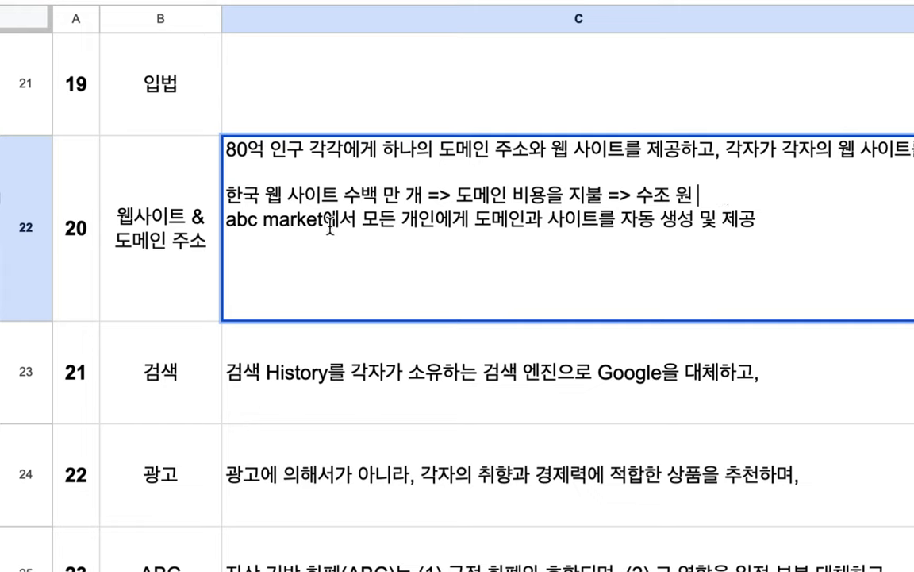
left_click_drag(324, 221, 222, 227)
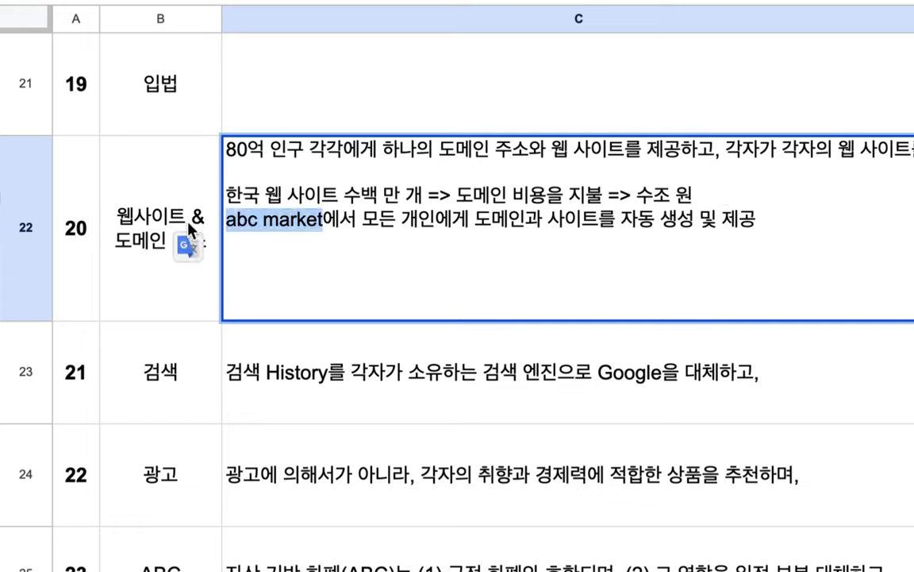
left_click(266, 414)
- Insert "Google =>" before 광고 in row 22's label, in cell B24
scroll(266, 414, "down", 1)
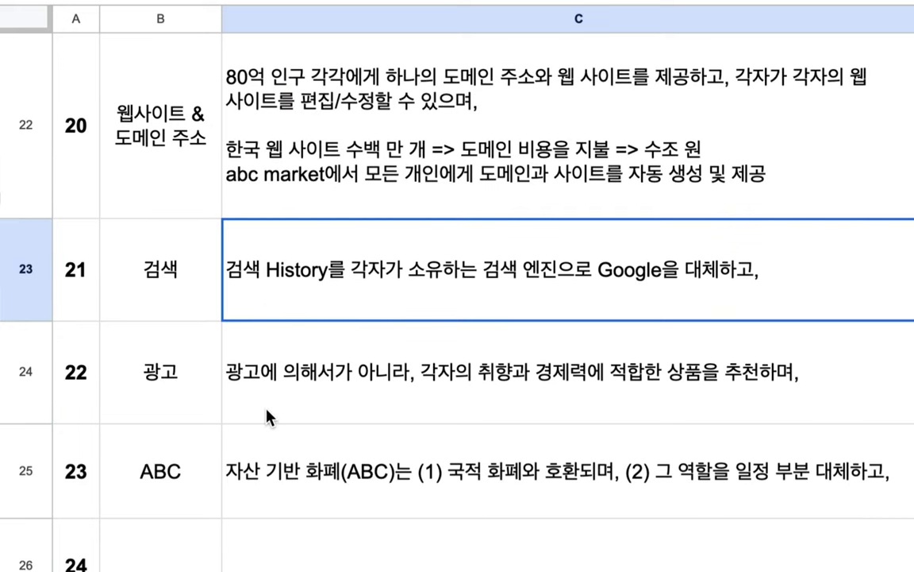
scroll(267, 414, "down", 1)
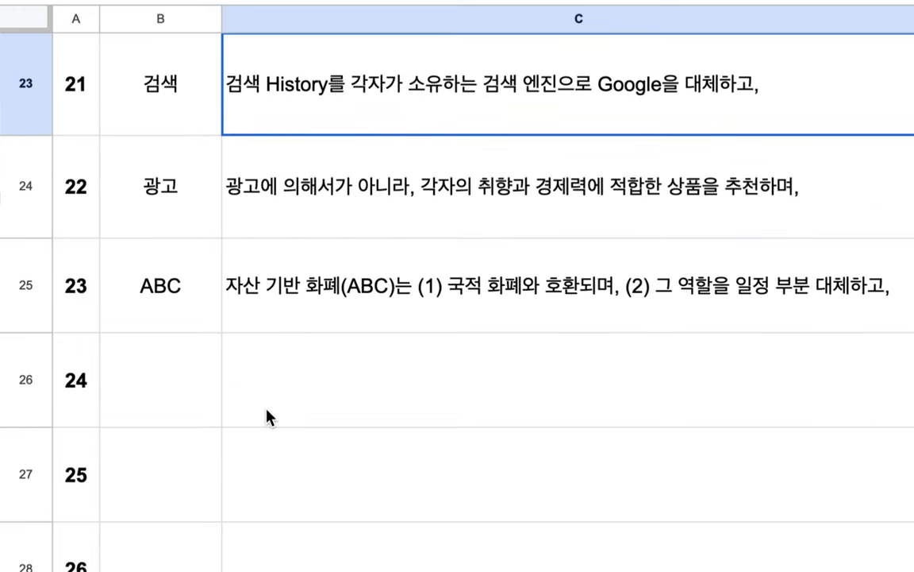
scroll(308, 260, "up", 1)
left_click_drag(158, 278, 231, 376)
double_click(185, 381)
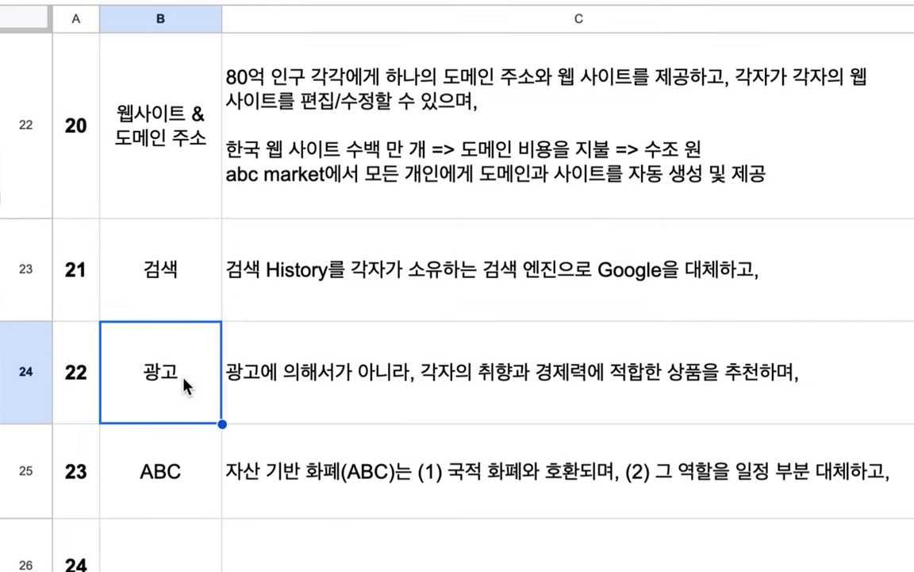
left_click(143, 336)
type("Google")
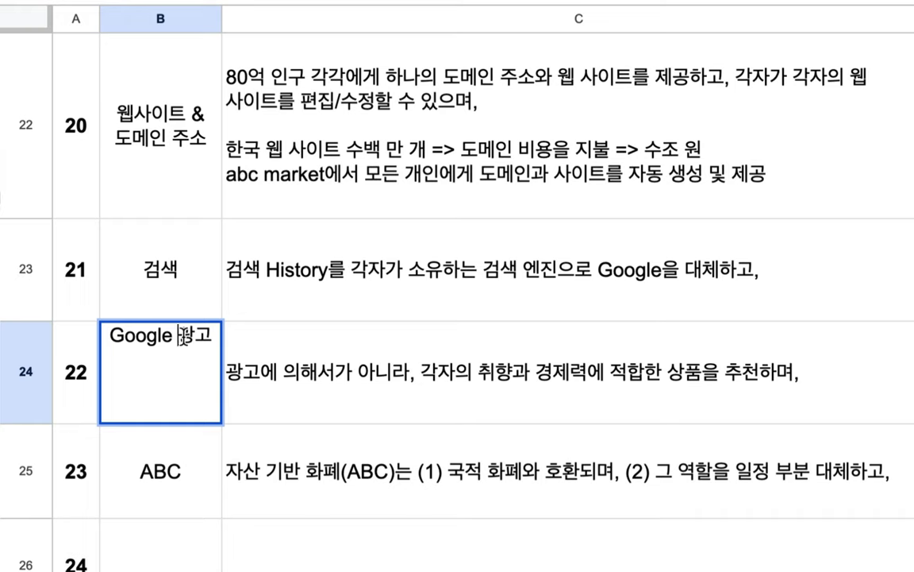
type(" => rja")
key("BackSpace")
key("BackSpace")
key("BackSpace")
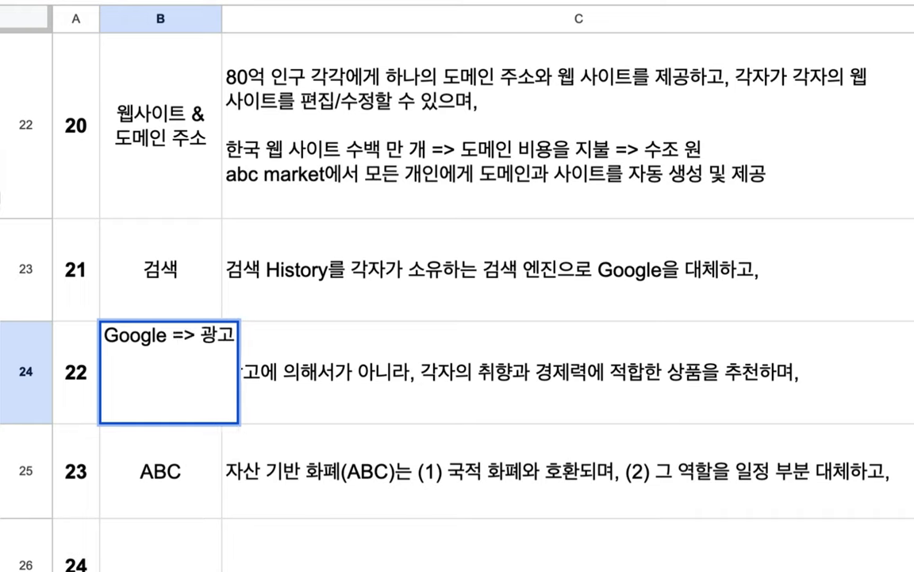
- Insert "검색 이력 =>" between "Google =>" and 광고 in the label
type("rja")
key("BackSpace")
key("BackSpace")
key("BackSpace")
type("rja")
key("BackSpace")
key("BackSpace")
key("BackSpace")
type("검색 이력")
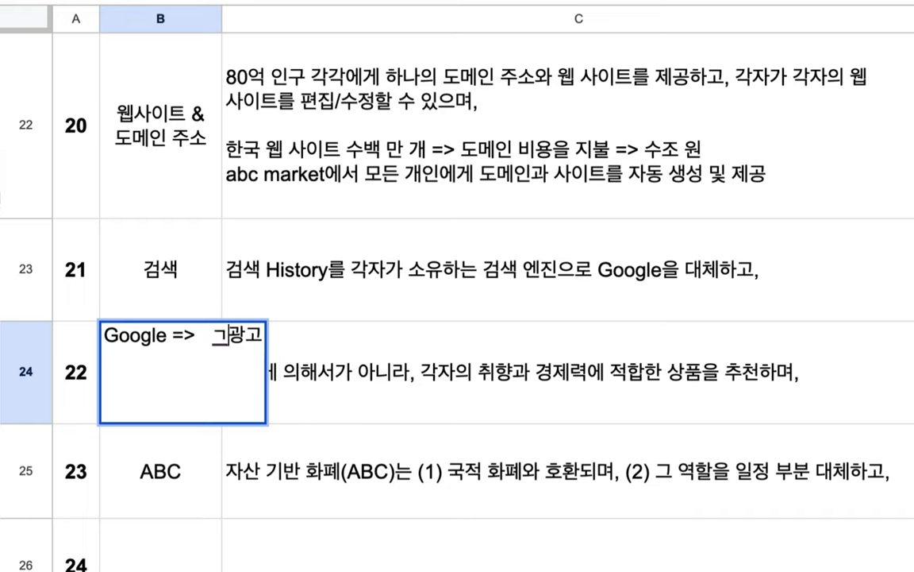
type(" =>")
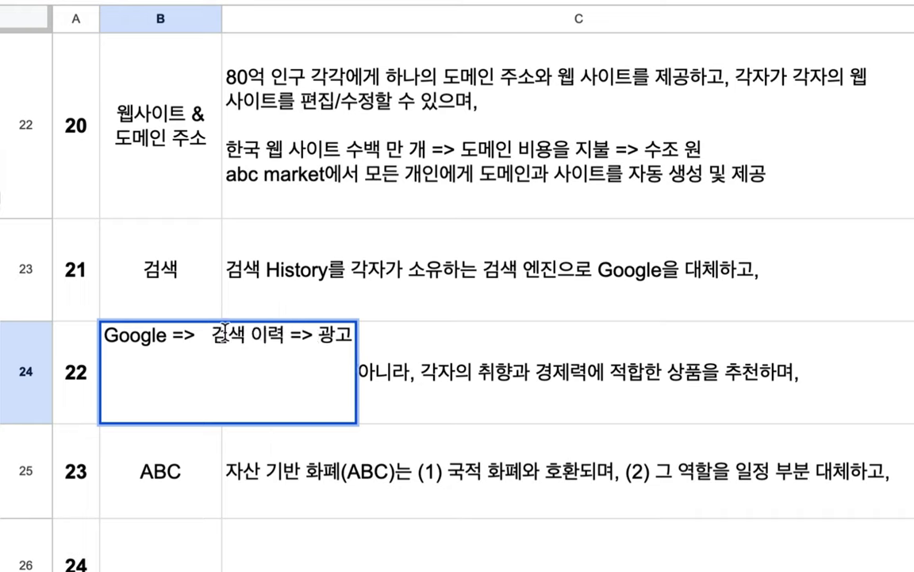
- Append "=> adsense" after 광고 in the label and highlight the whole line for review
double_click(328, 335)
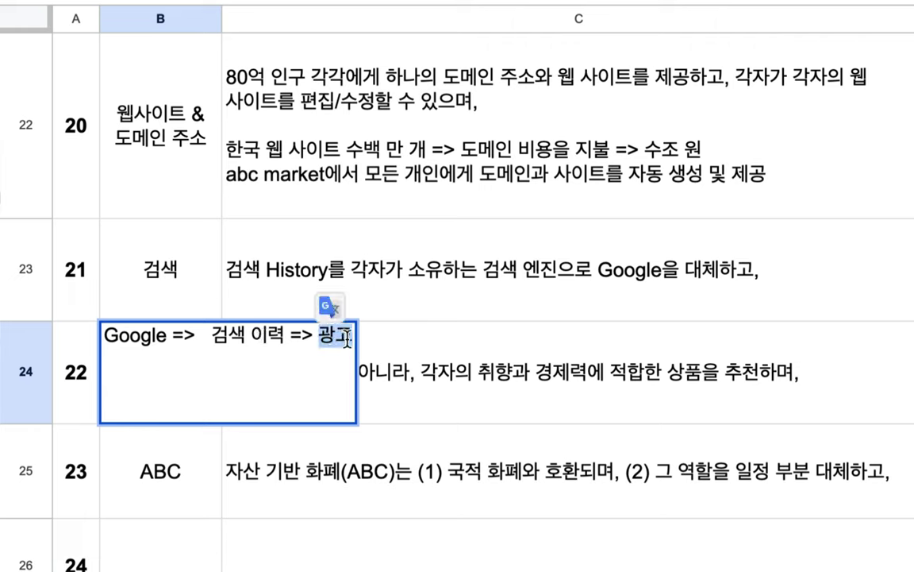
key("Right")
type("=>")
type(" a")
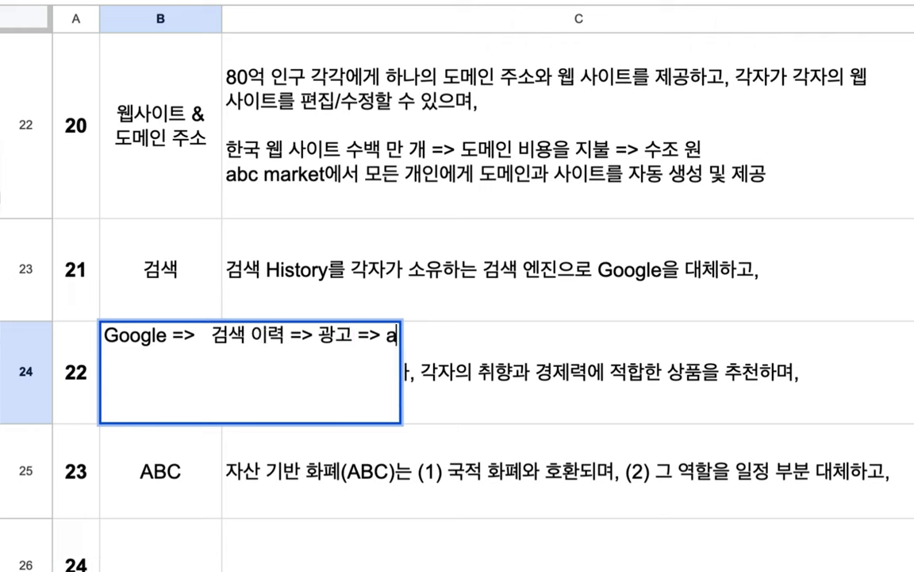
type("dsense")
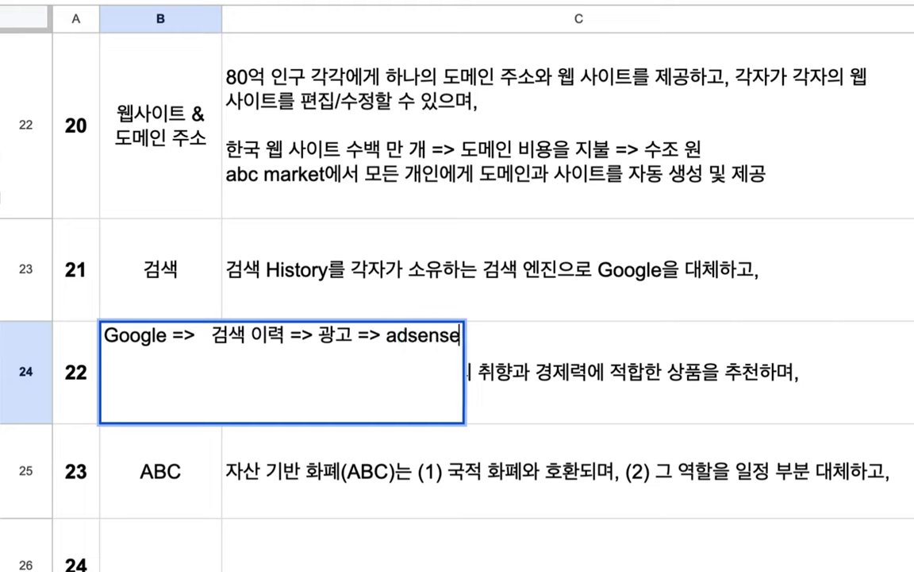
triple_click(284, 340)
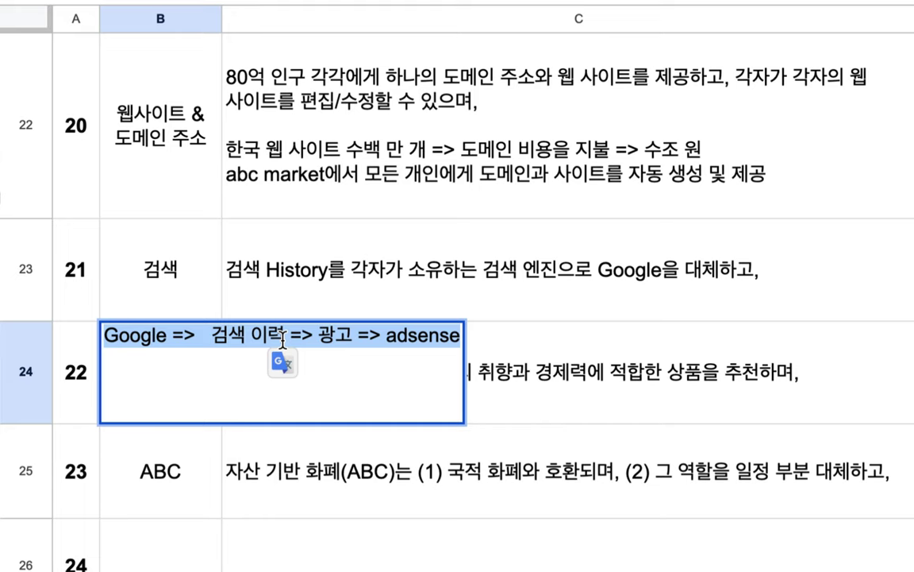
left_click(284, 340)
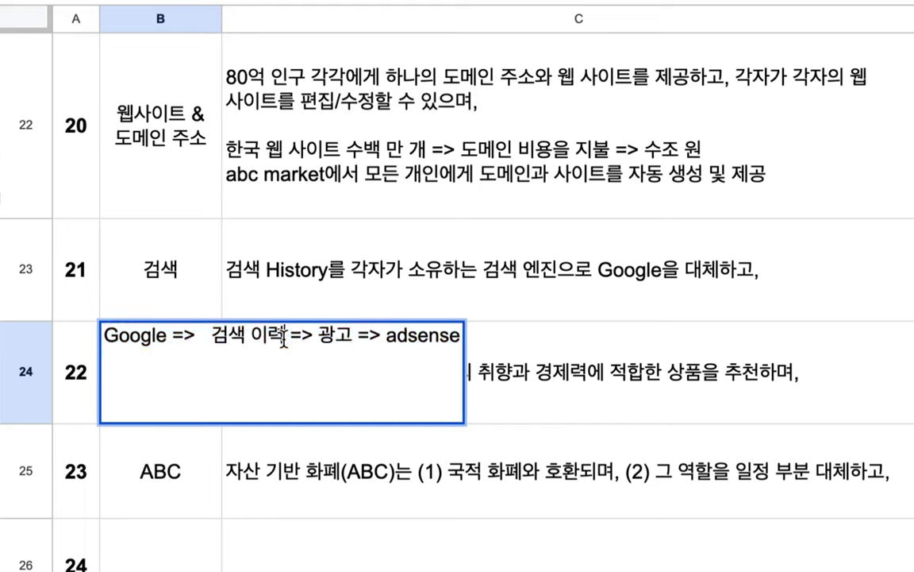
- Highlight 검색 이력 and 광고 in cell B24's label to review them
left_click_drag(291, 337, 237, 337)
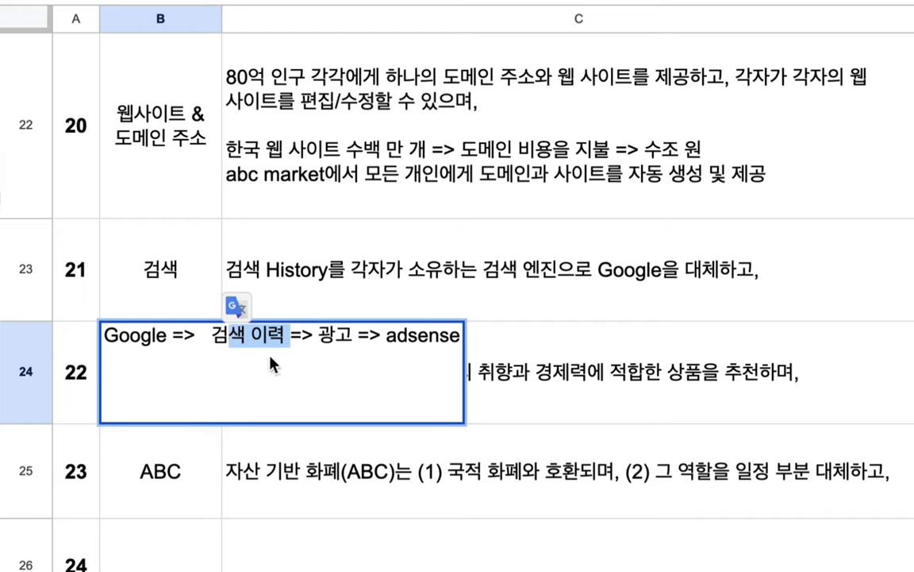
left_click(322, 337)
left_click_drag(322, 338, 366, 340)
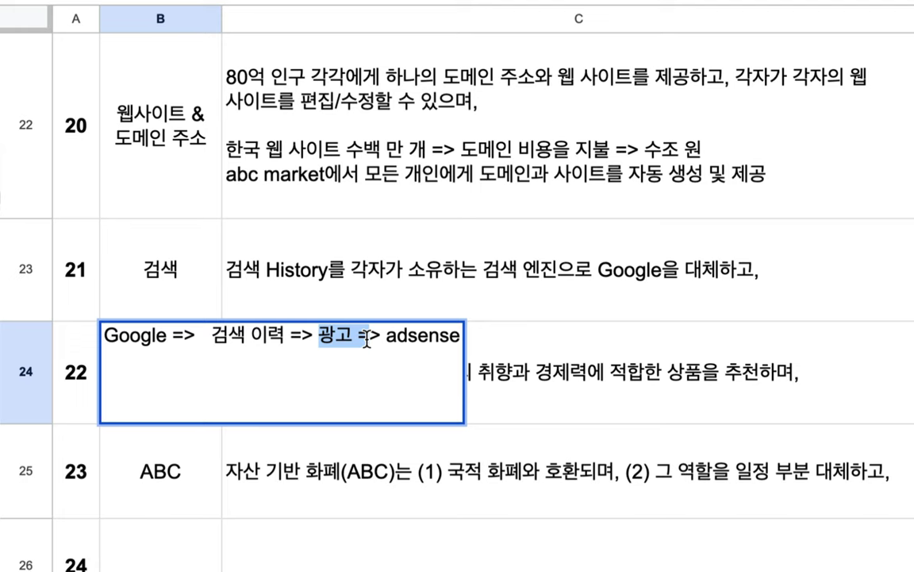
- Below the existing text in cell C24, leave a blank line and add "abc market => 맞춤형 검색, 상품 추천"
double_click(516, 374)
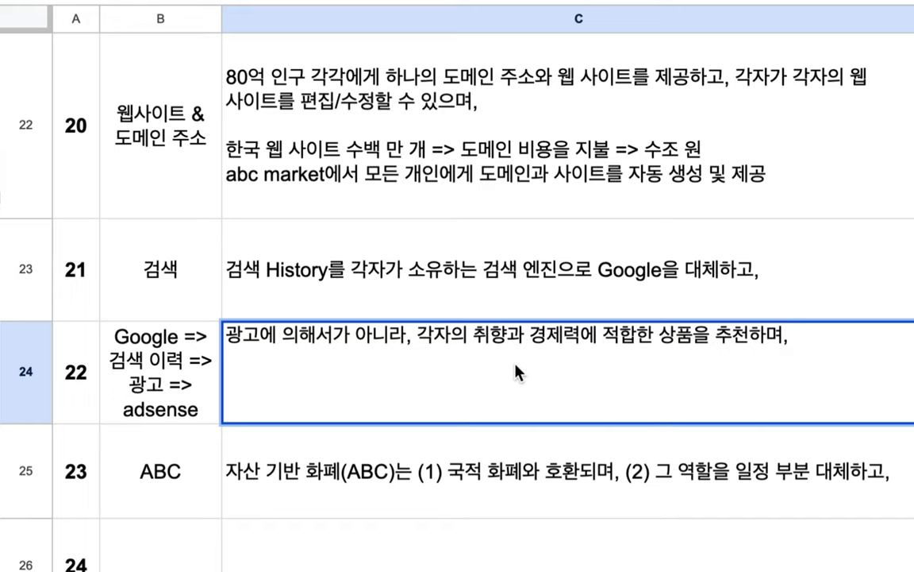
key("alt+Return")
key("alt+Return")
type("abc marke")
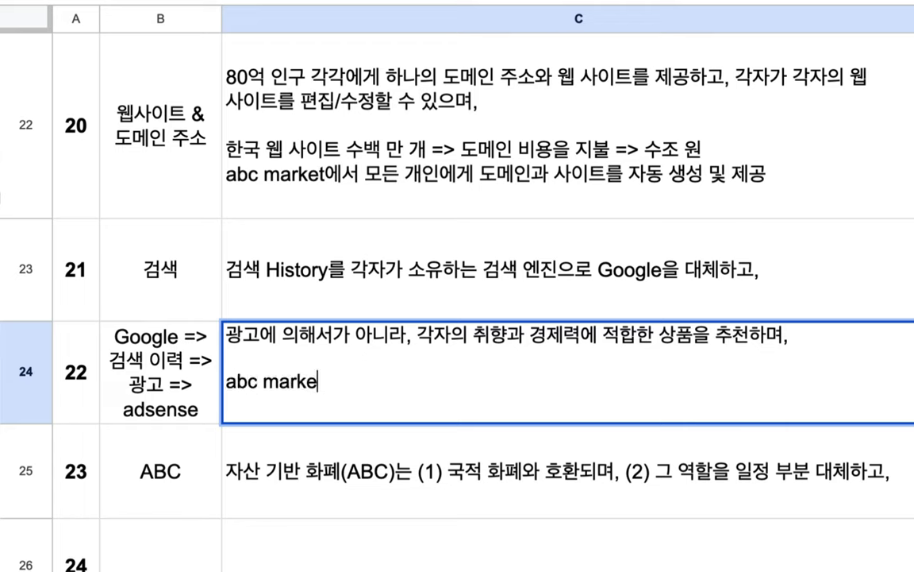
type("t =>")
type("맞춤형 검")
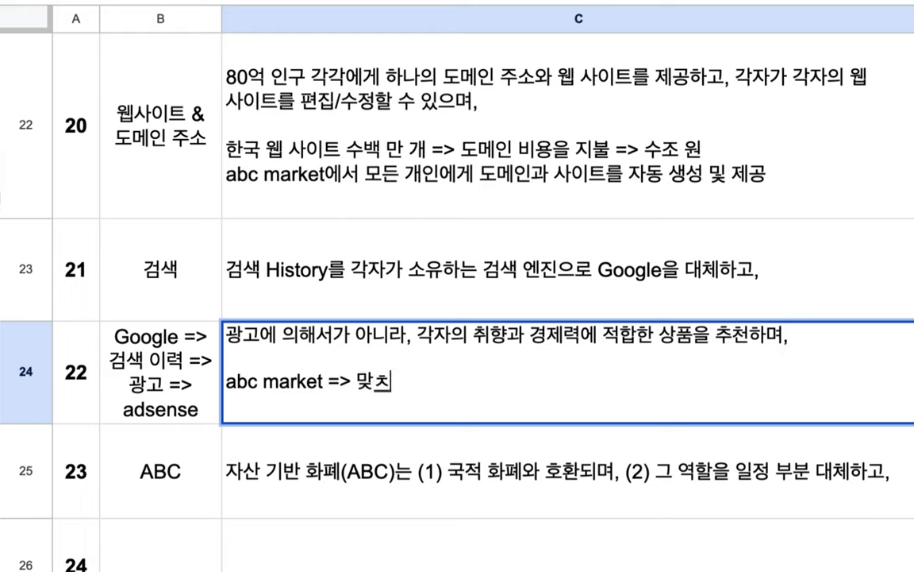
type("색, ")
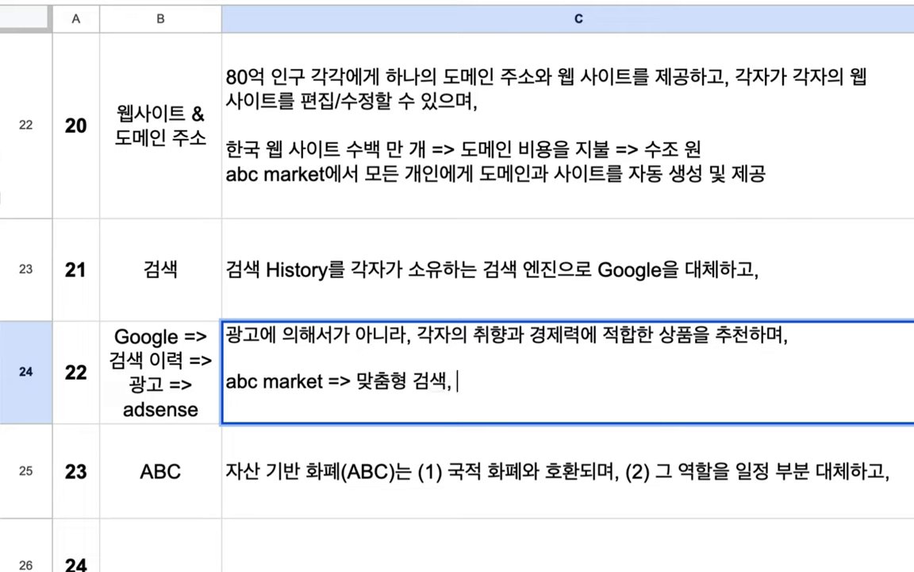
type("상품 추천")
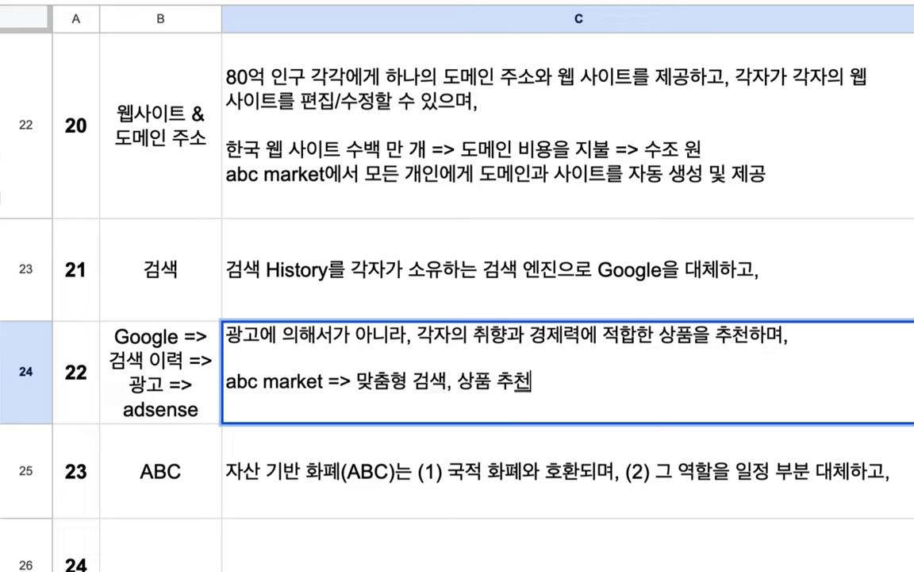
- Extend the abc market line in C24 with ", 물류 최적화, 재무제표, 시장, ABC .... =>" and commit the cell
type(", 물류")
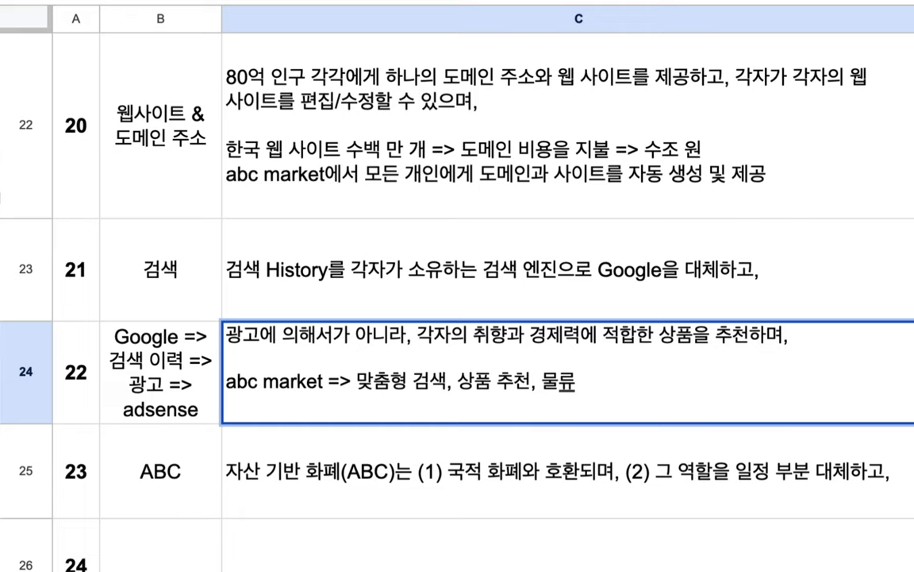
type(" 최적")
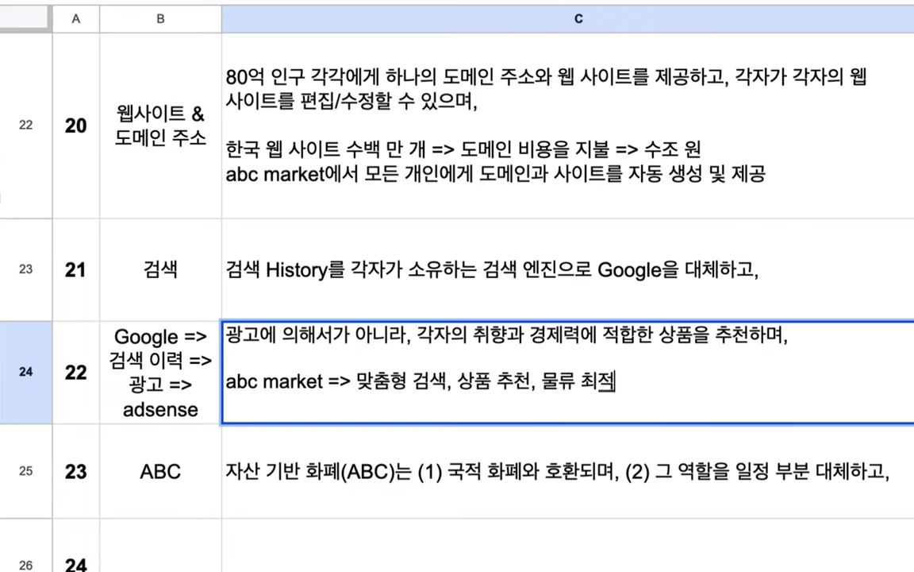
type("화, 재무젶")
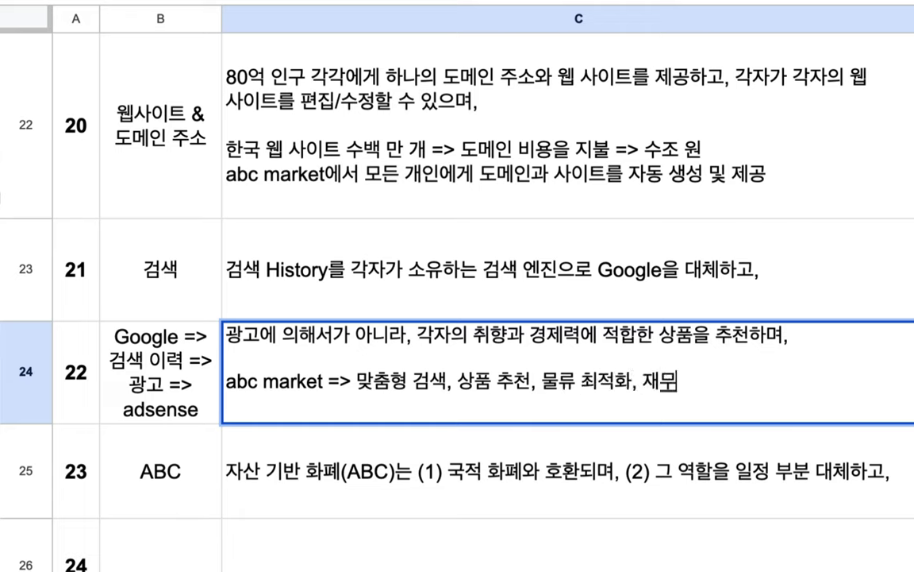
type("표")
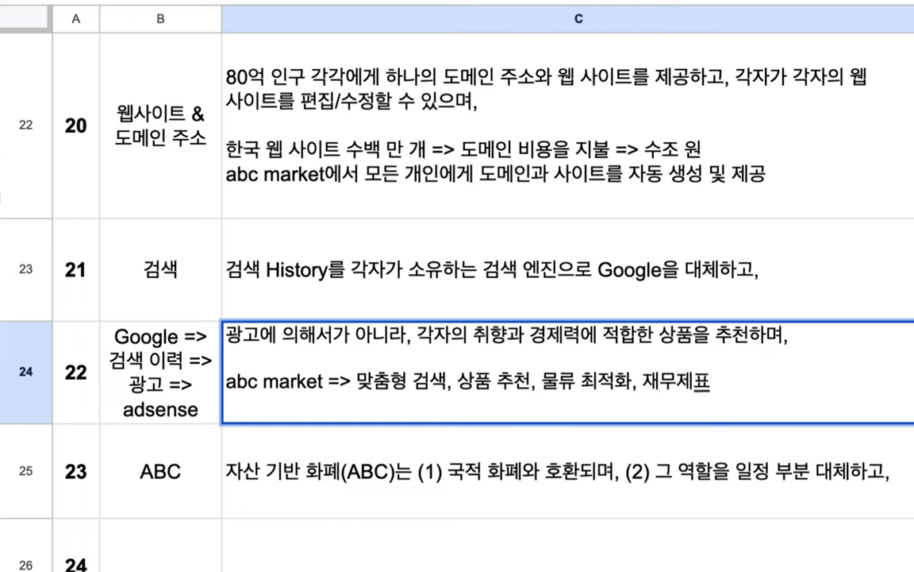
type(", ")
type("시잫")
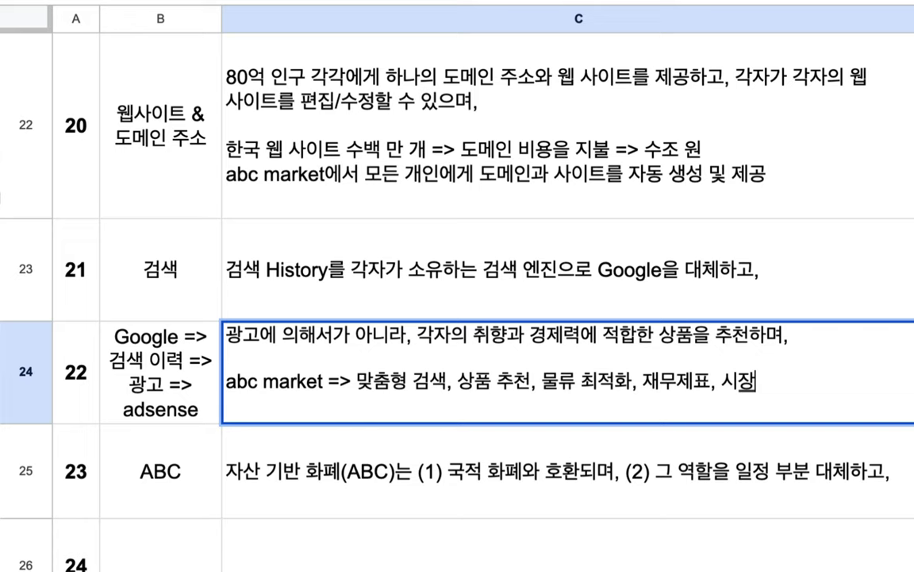
type(", ABC")
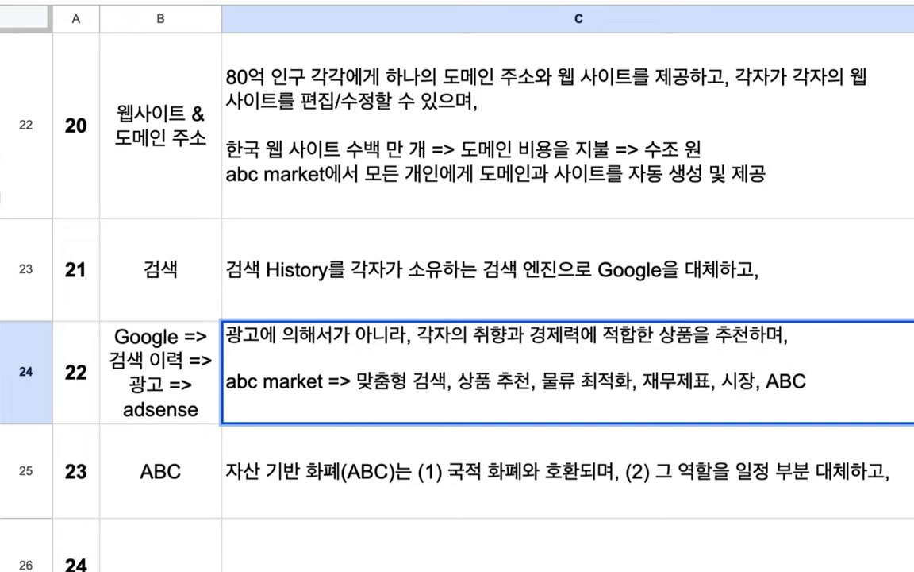
type(" .... =>")
left_click(348, 270)
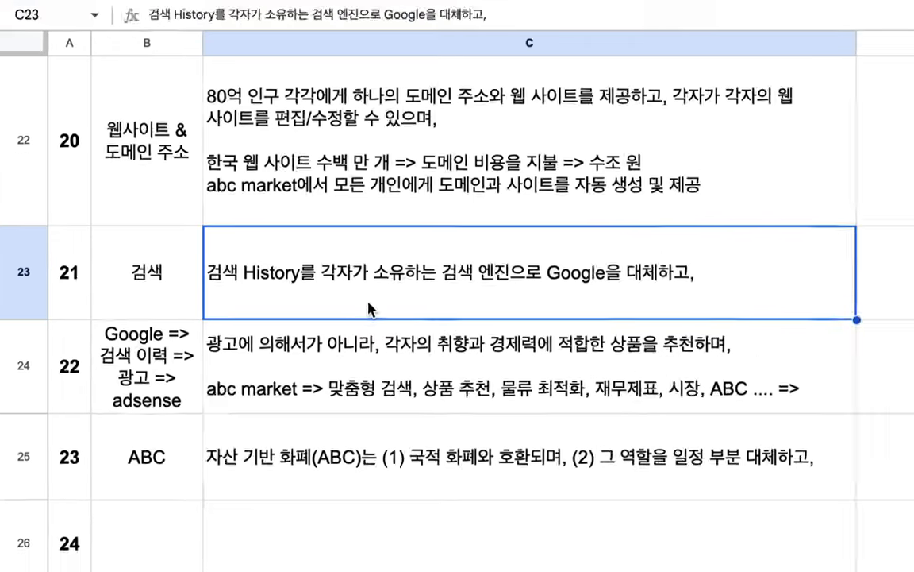
- Review the project note in cell C2 and highlight 상용화(X), leaving its text as it is
scroll(397, 309, "up", 15)
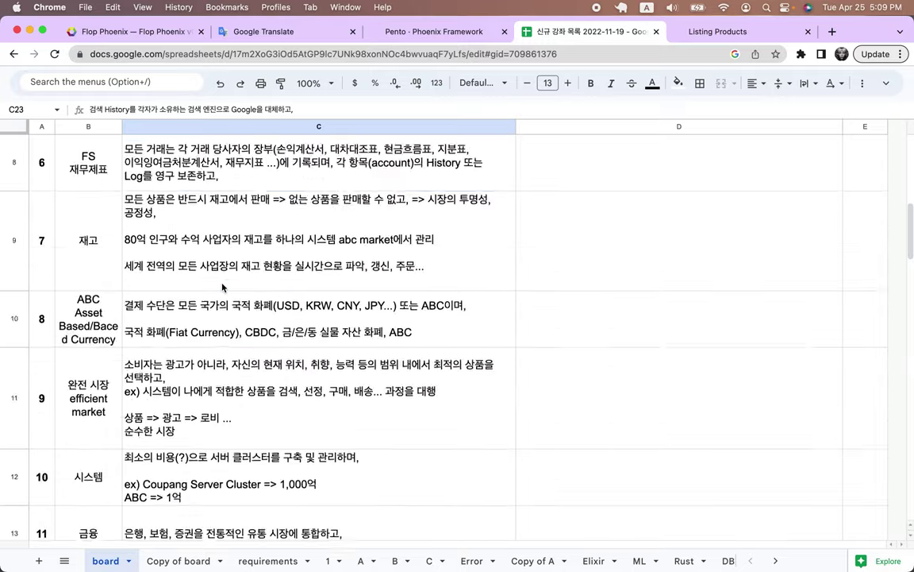
scroll(223, 287, "up", 10)
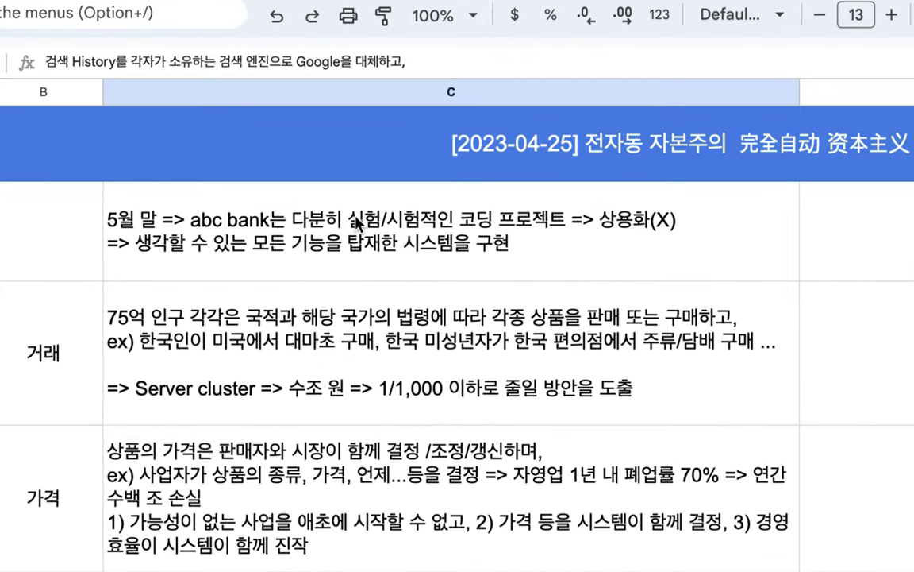
left_click(357, 224)
double_click(355, 222)
left_click_drag(343, 194, 708, 195)
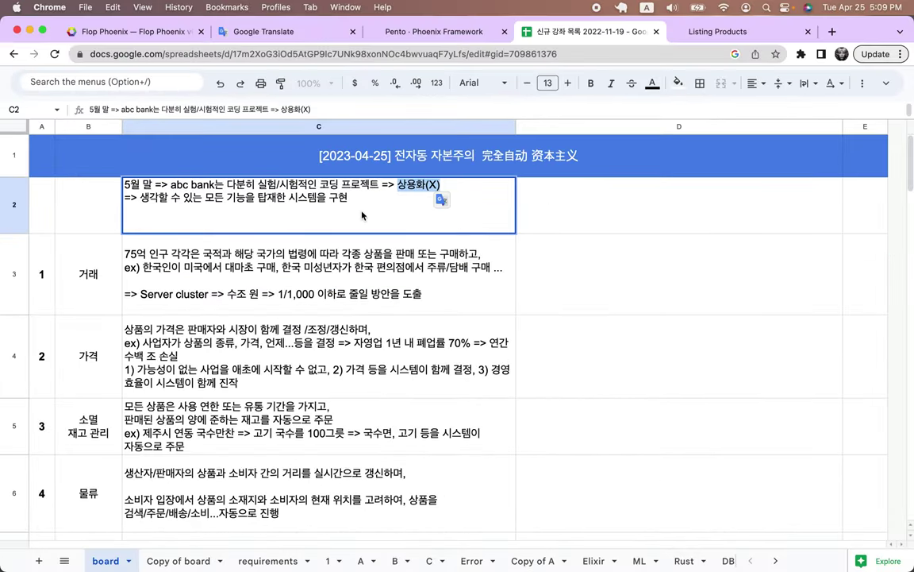
left_click(91, 564)
- Review the ABC description in cell C25, highlighting the phrases on compatibility with national currencies and partial replacement of their role
scroll(146, 377, "down", 15)
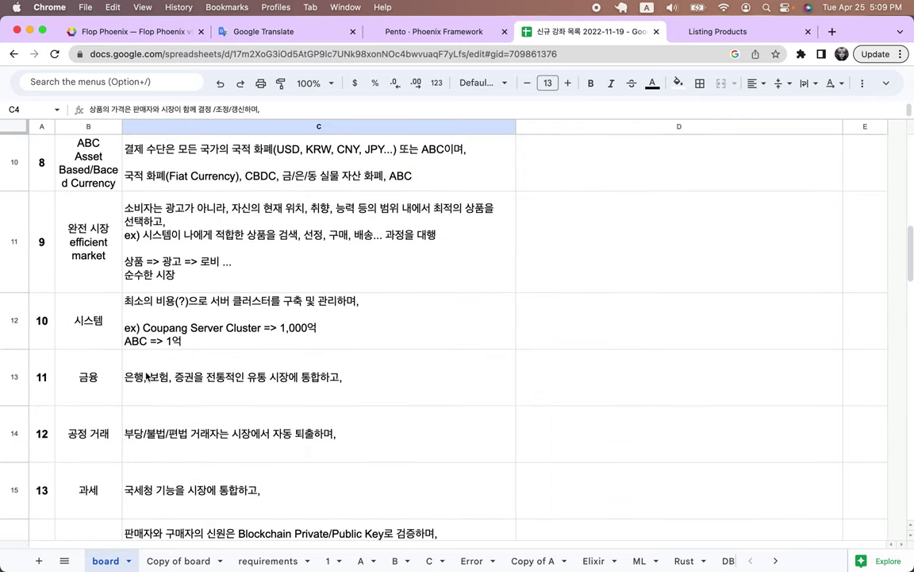
scroll(146, 376, "down", 15)
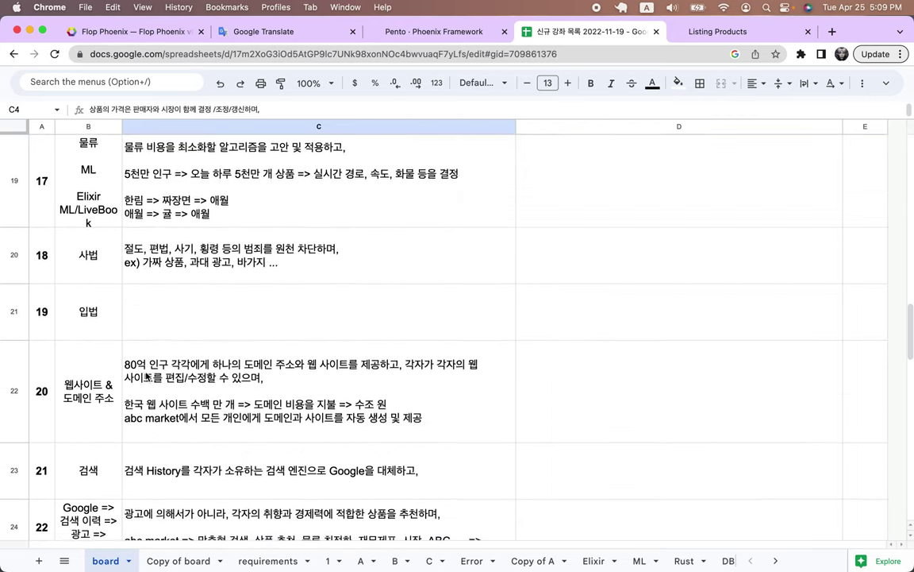
scroll(146, 377, "up", 1)
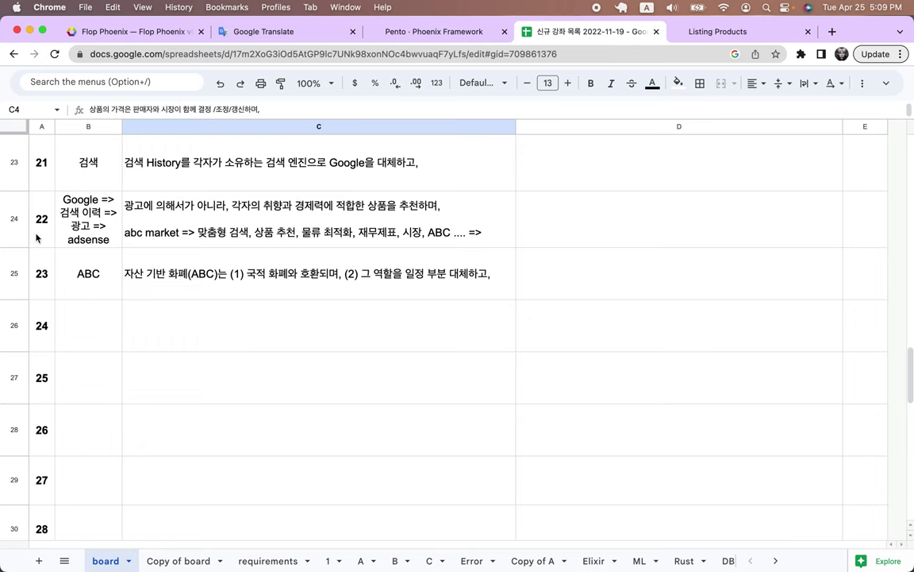
left_click(90, 273)
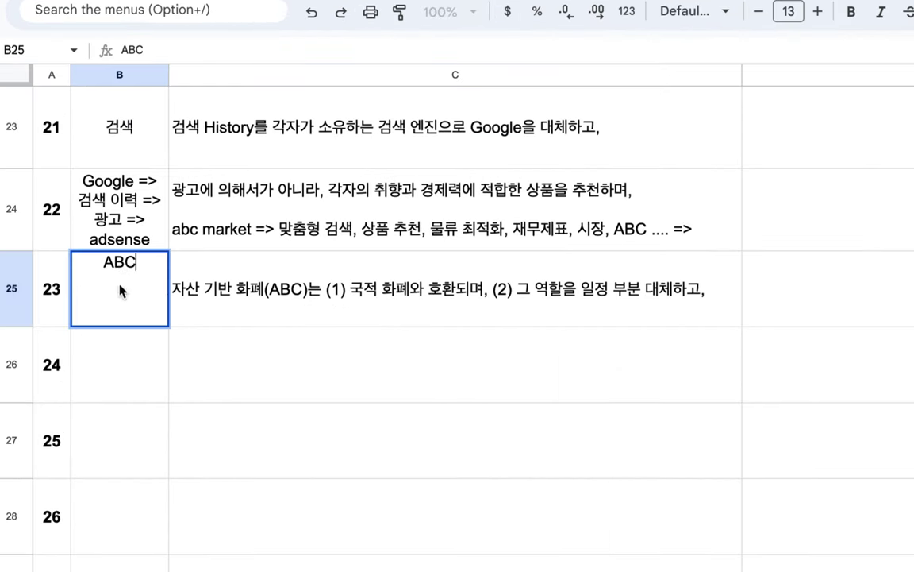
left_click(222, 283)
double_click(222, 278)
left_click(309, 264)
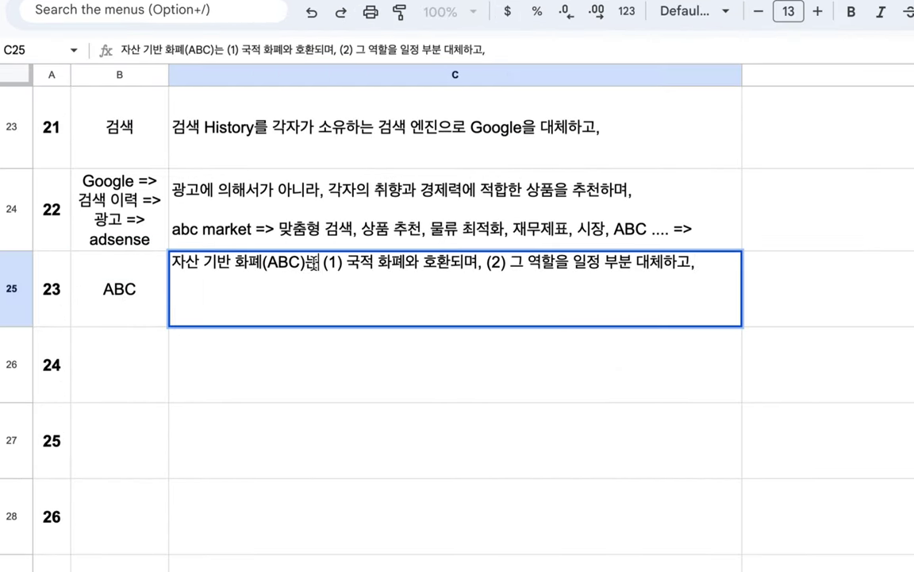
left_click_drag(263, 269, 251, 270)
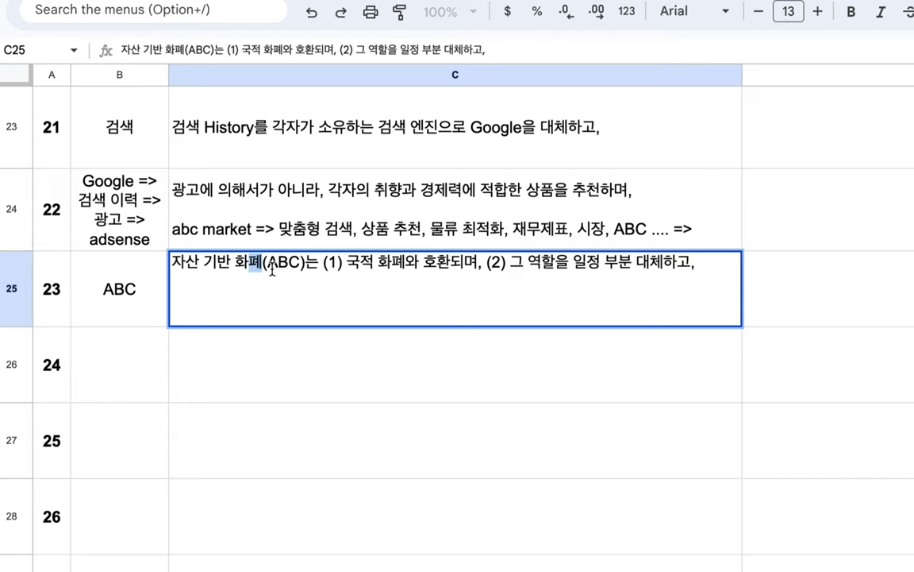
left_click(348, 263)
left_click_drag(347, 262, 455, 258)
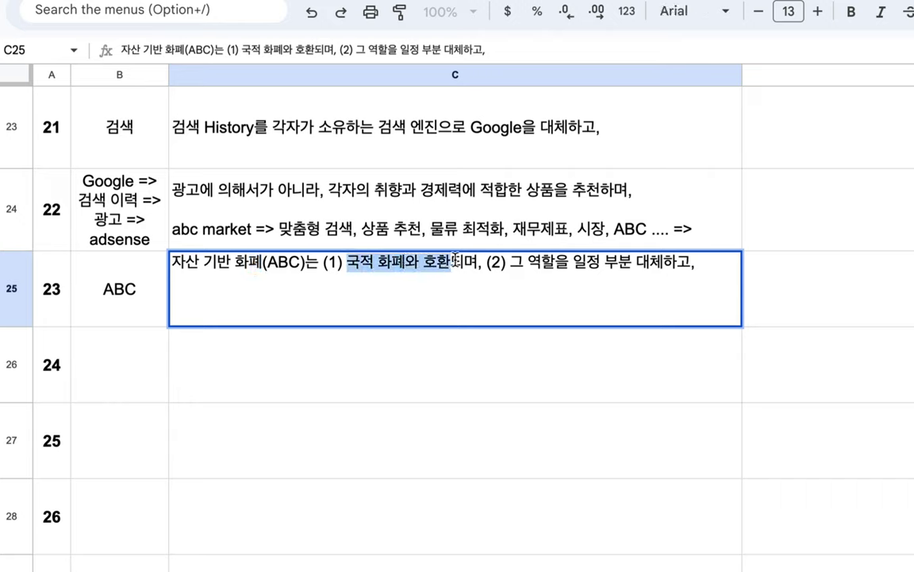
double_click(283, 268)
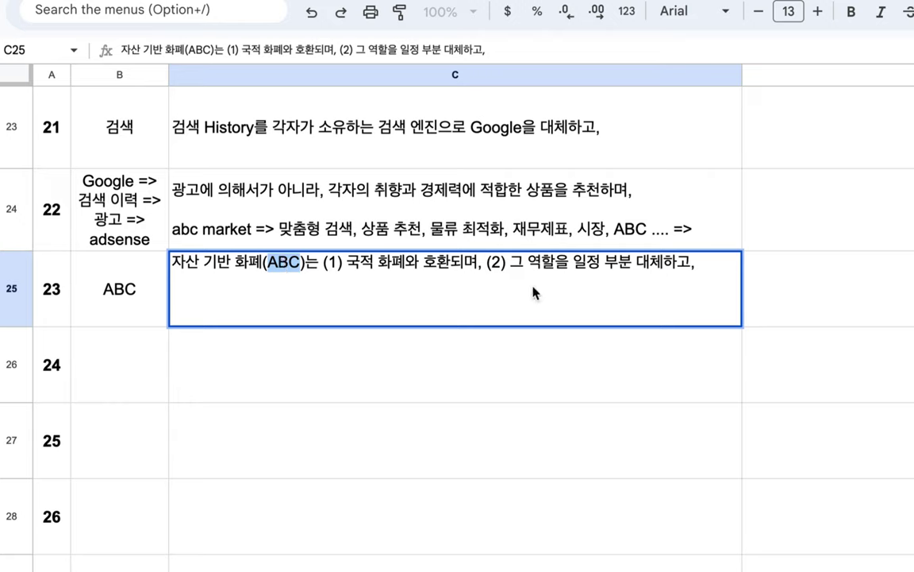
left_click_drag(510, 262, 676, 259)
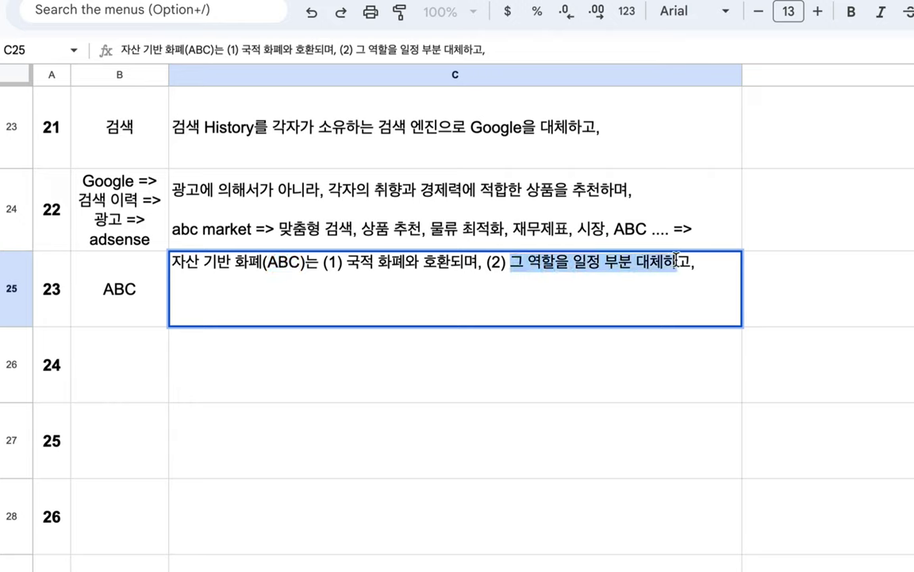
left_click_drag(675, 259, 706, 260)
- Below the existing text in C25, leave a blank line and add "한국인이 라오스 여행 => 환전 => 지출"
left_click(709, 262)
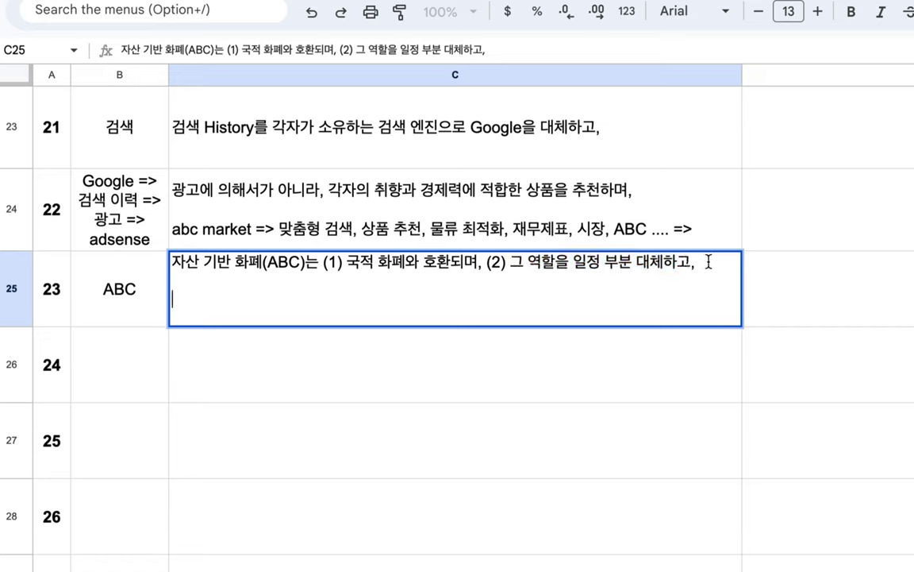
key("alt+Return")
type("xo")
key("BackSpace")
key("BackSpace")
type("한국인이 라오스 여행 => 환전 =")
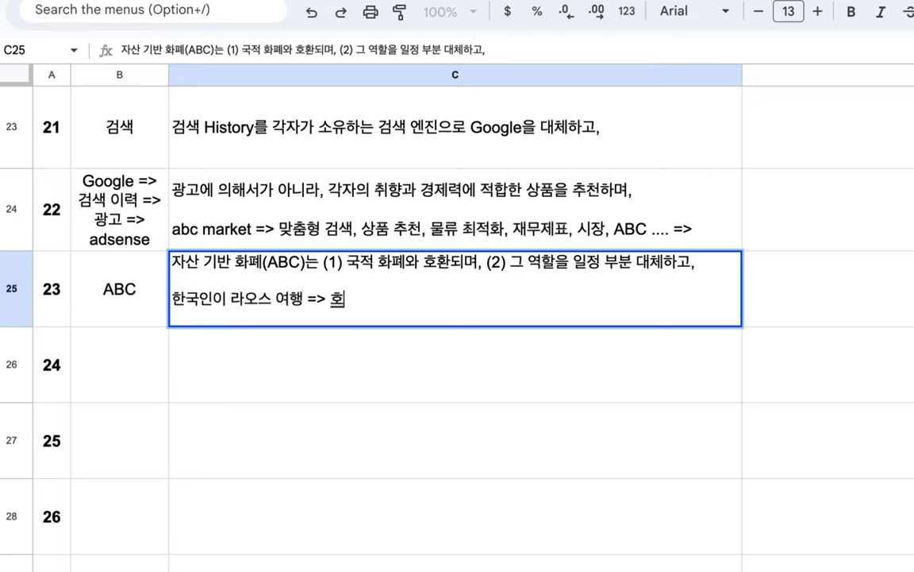
type("> 지출")
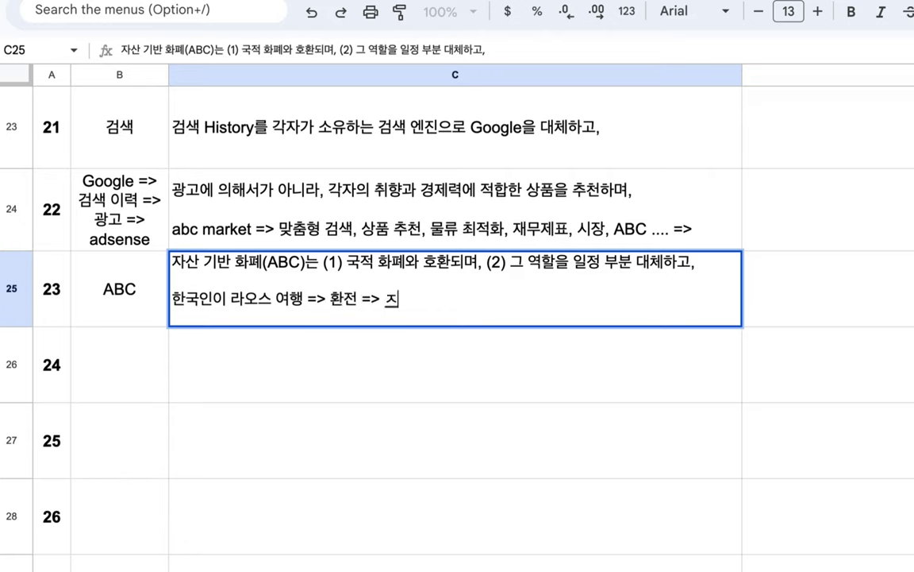
- Insert "/카드" after 환전 and "/소비" after 지출 in the Laos travel example in C25
left_click(361, 298)
type("/카드")
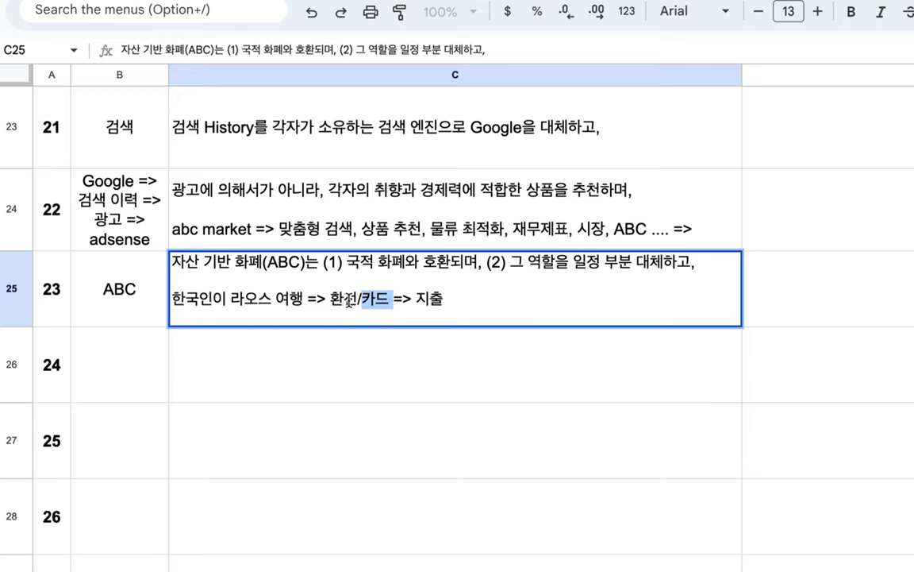
left_click(459, 299)
type("/소비")
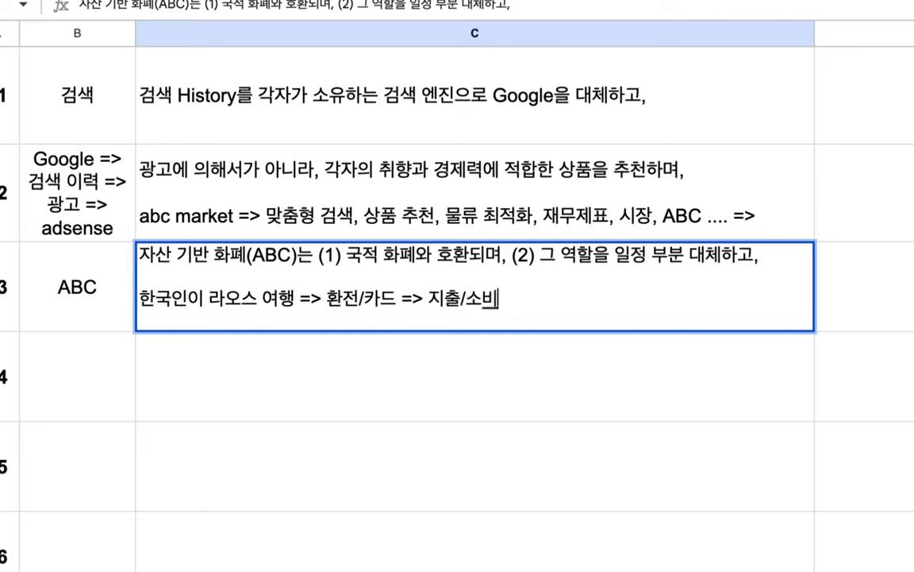
- Add the line "ABC => 전세계에서 통용" below the travel example in C25
key("alt+Return")
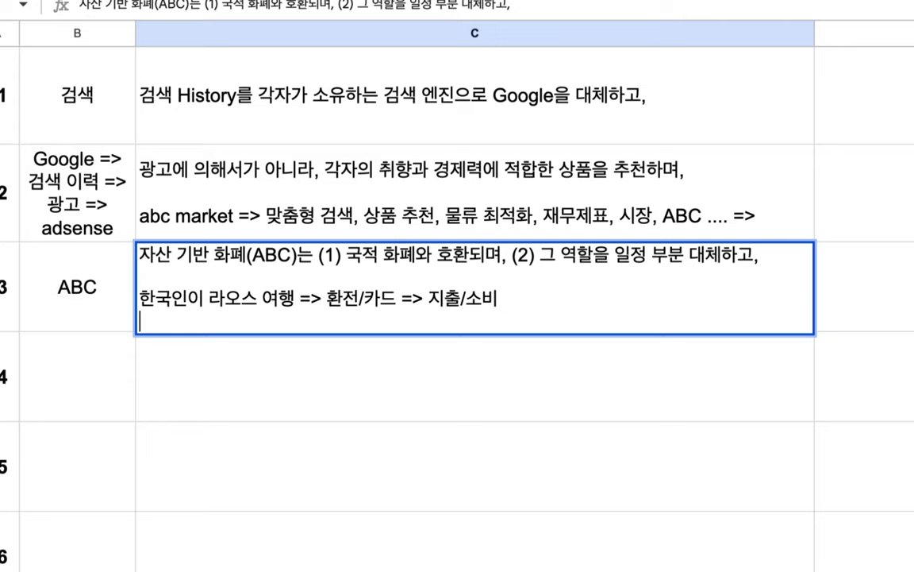
type("ABC => wjs")
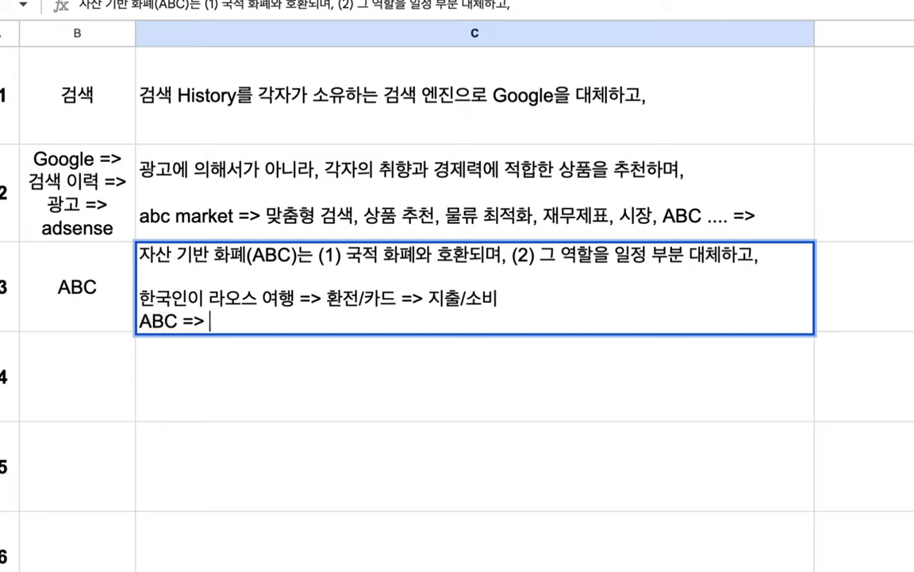
key("BackSpace")
key("BackSpace")
type("js")
key("BackSpace")
key("BackSpace")
key("BackSpace")
type("전세계에서 ")
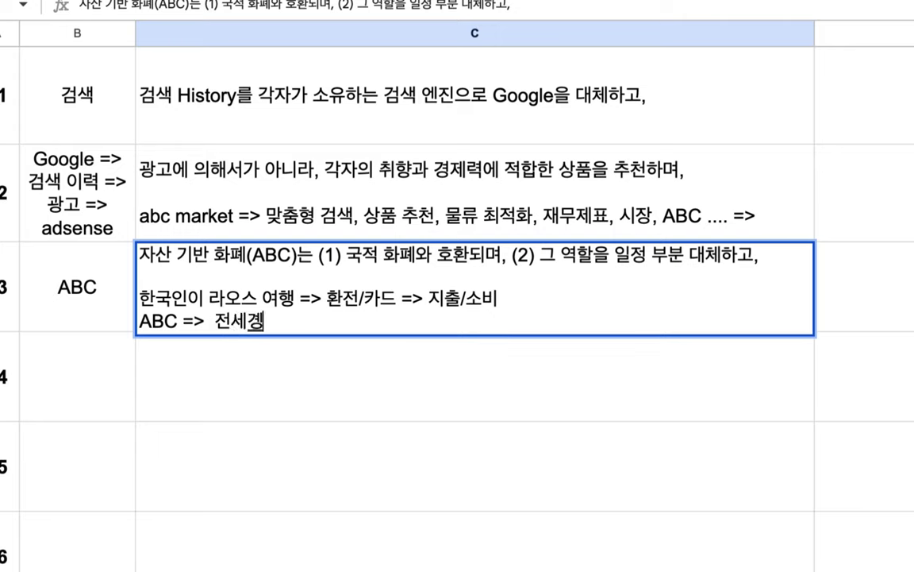
type("통용")
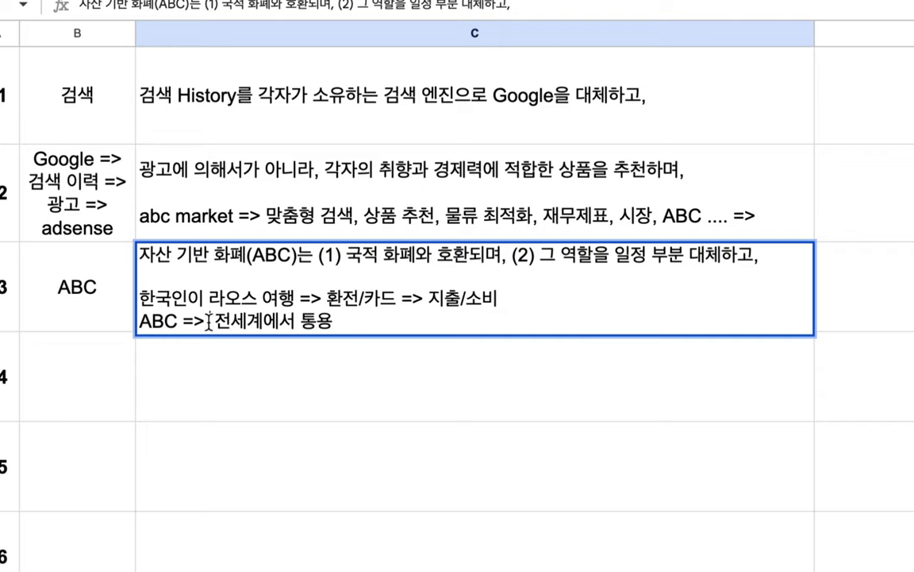
- Review the travel example in C25, highlighting ABC and the destination 라오스
left_click_drag(208, 321, 140, 321)
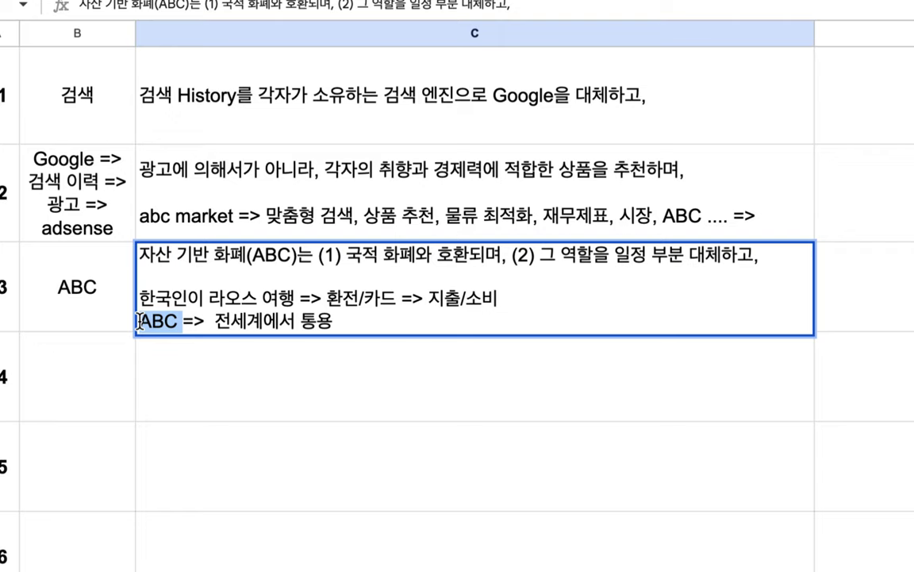
left_click_drag(140, 321, 180, 320)
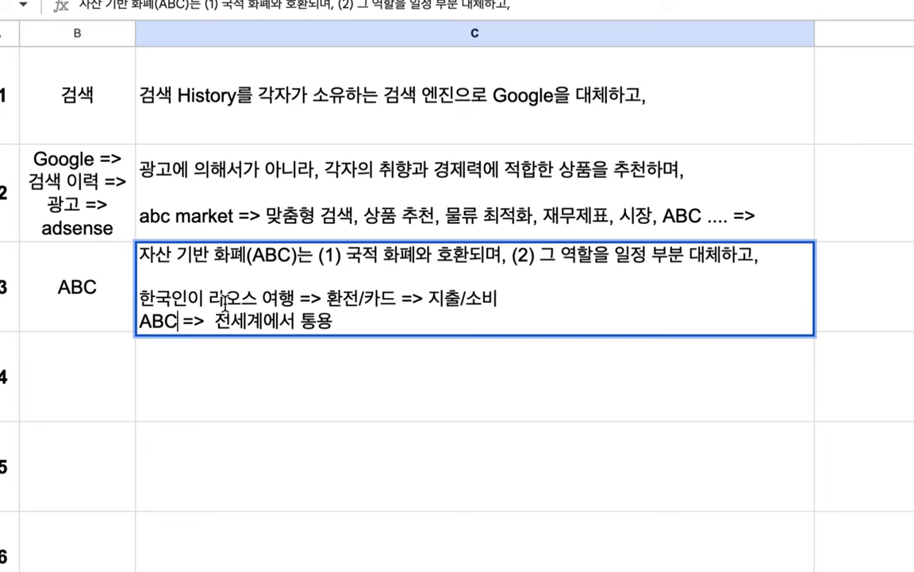
left_click_drag(209, 300, 258, 299)
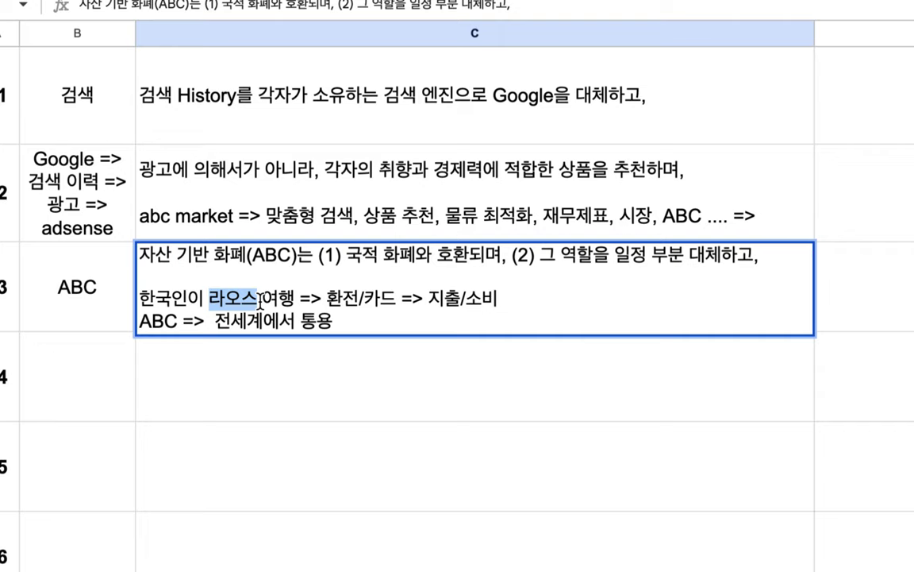
left_click_drag(177, 321, 138, 325)
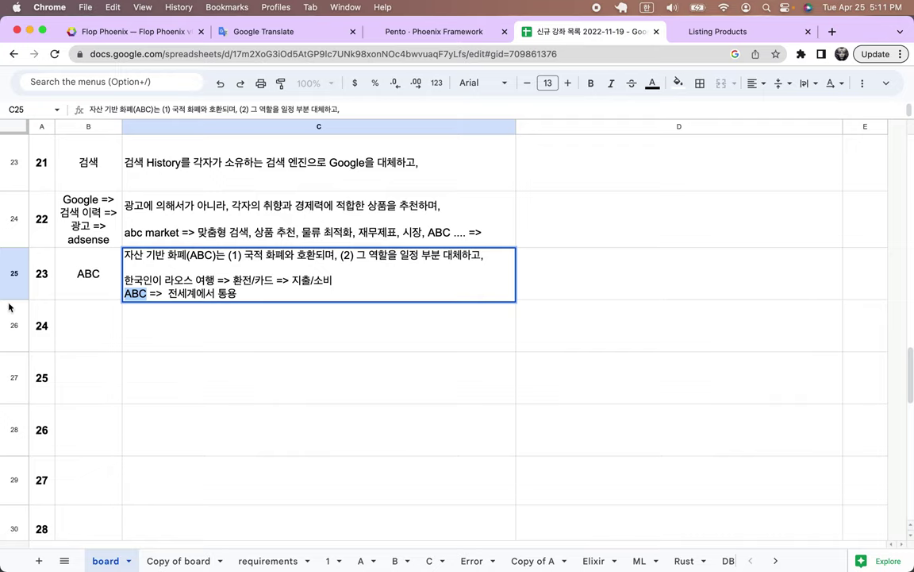
- Increase the height of row 25 to about two and a half times its size, leaving cell C24 selected
left_click_drag(12, 300, 16, 382)
left_click(327, 233)
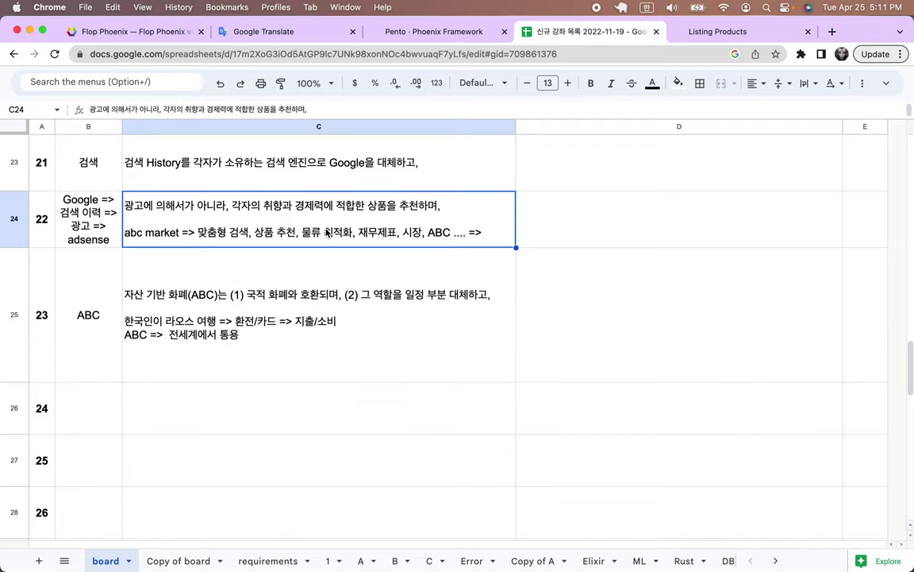
- Review the feature table from the title row and item 1 (거래) through item 18 (사법), and return to its beginning
scroll(326, 233, "up", 15)
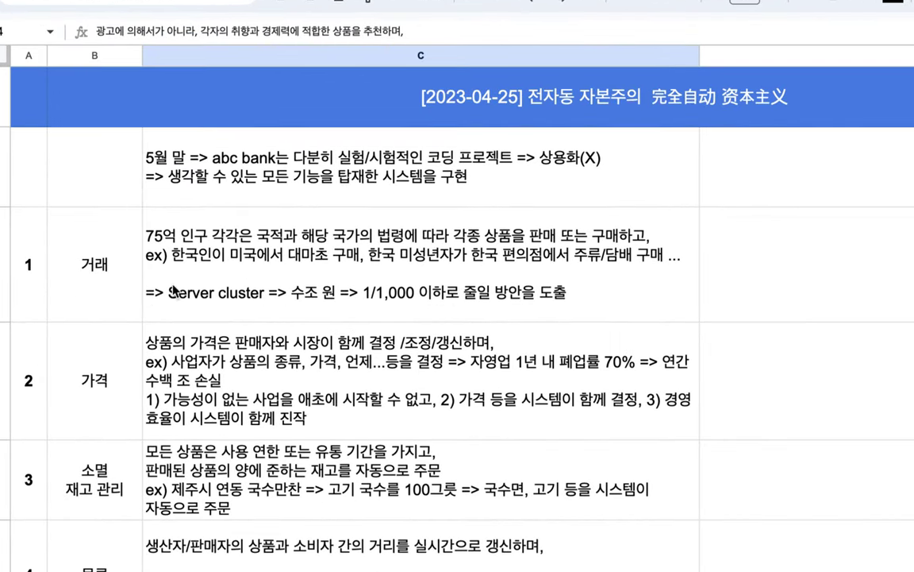
scroll(238, 290, "down", 3)
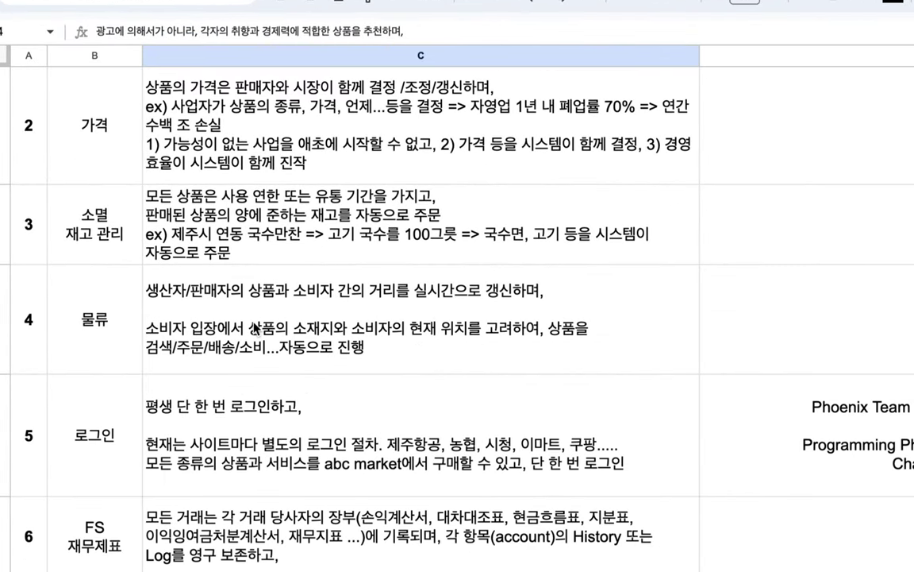
scroll(255, 327, "down", 1)
scroll(255, 327, "down", 2)
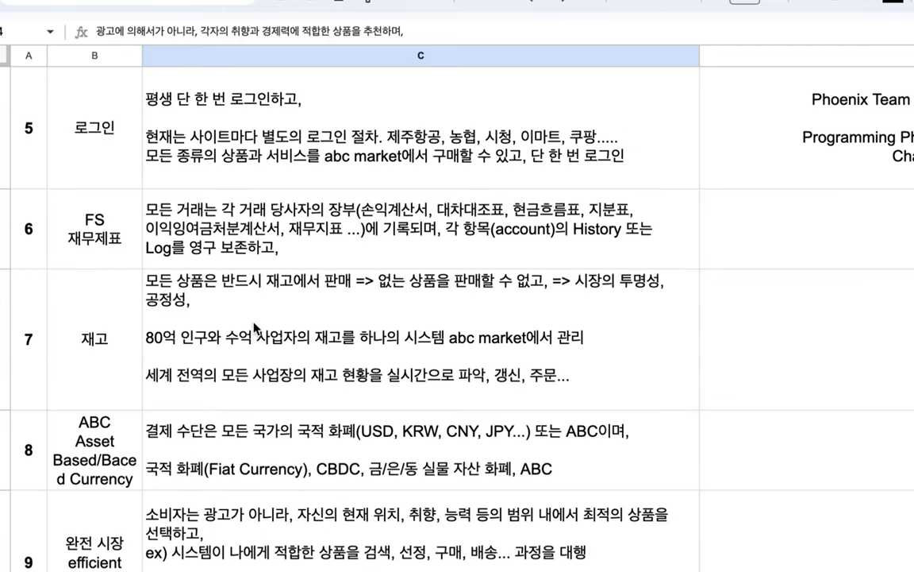
scroll(256, 327, "down", 2)
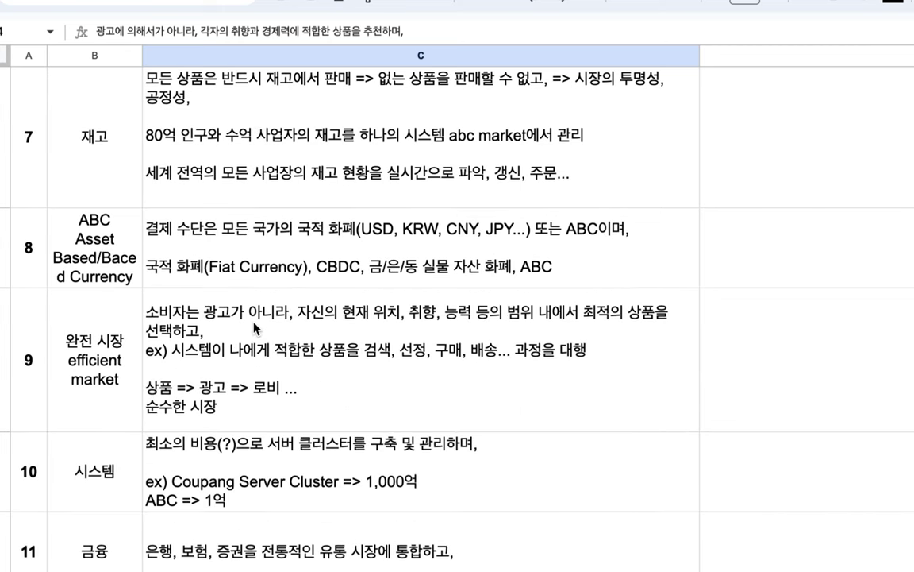
scroll(256, 327, "down", 2)
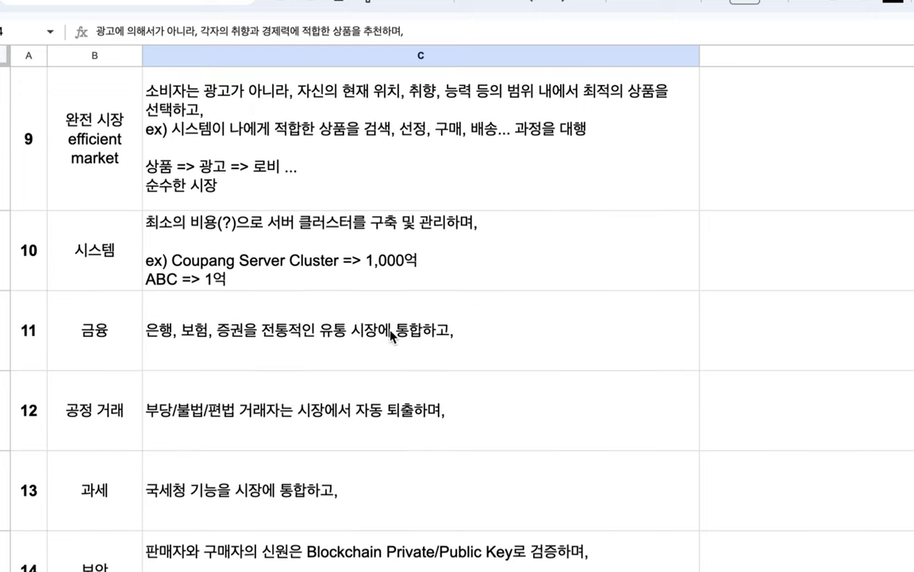
scroll(389, 334, "down", 5)
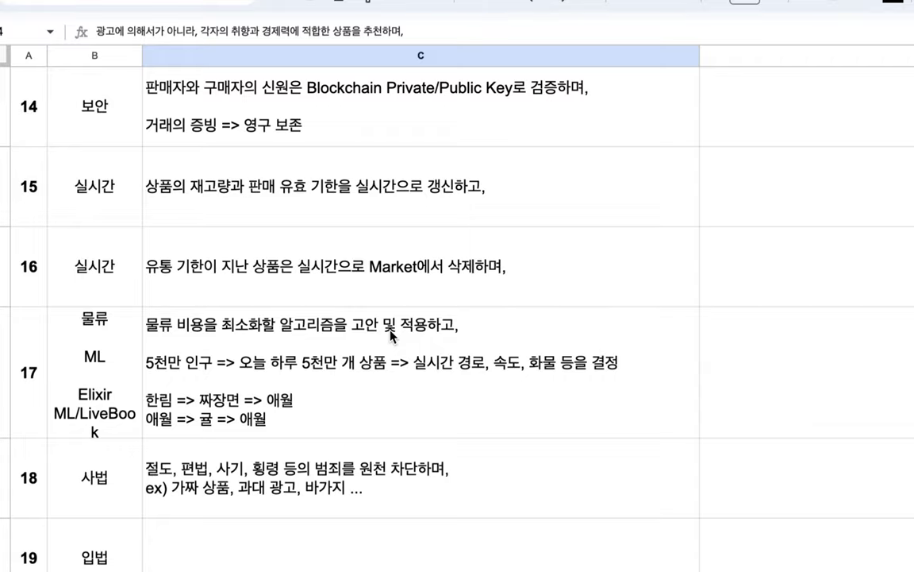
scroll(389, 334, "up", 15)
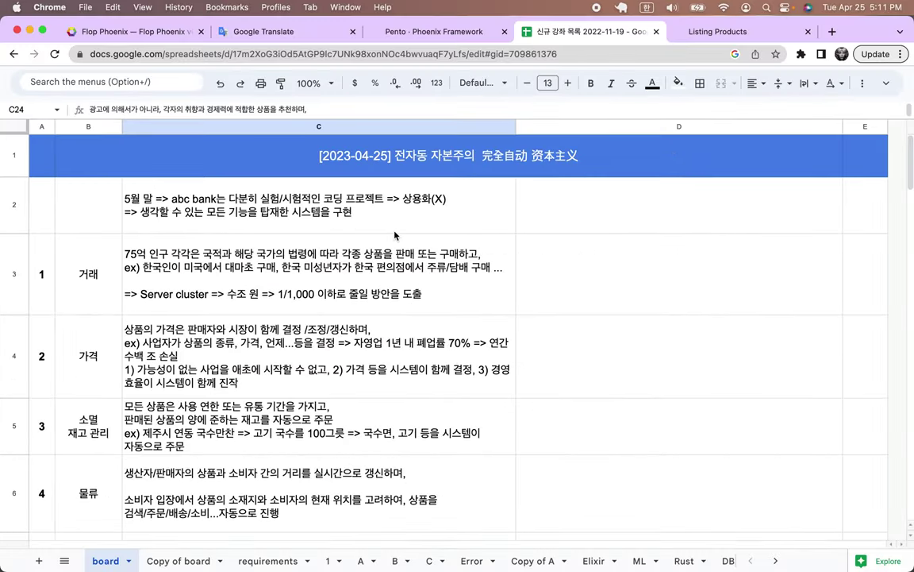
- View the Listing Products market page and the pento router code, and switch to the abc project in Visual Studio Code
key("ctrl+Tab")
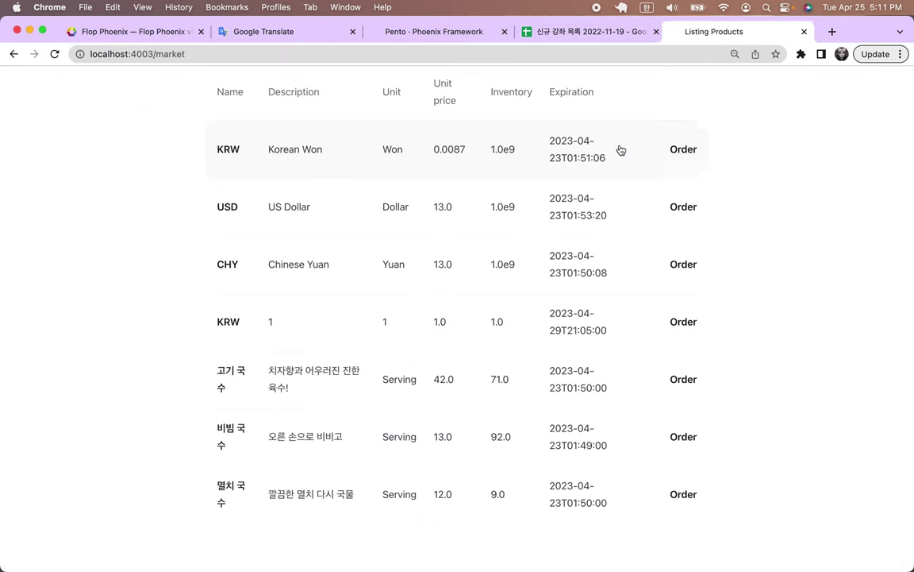
key("ctrl+Right")
key("ctrl+Right")
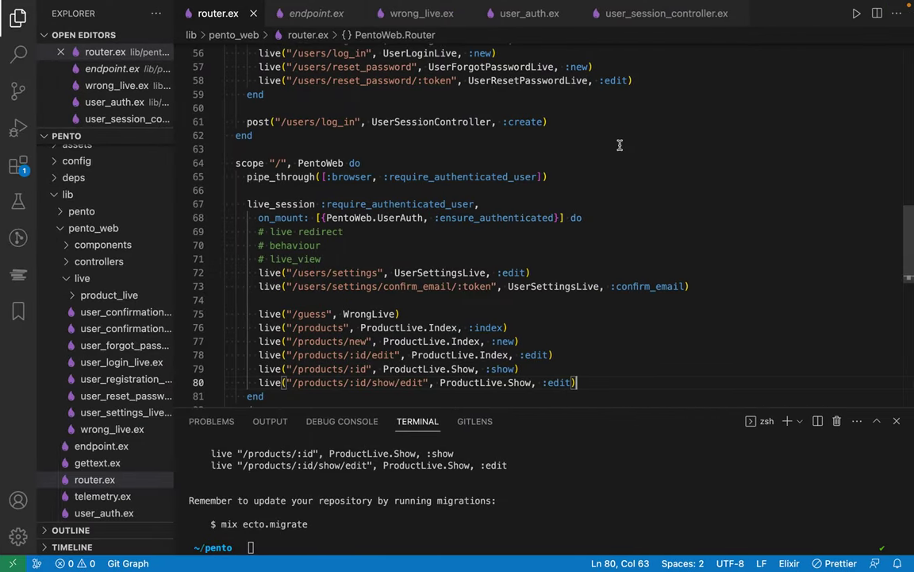
key("ctrl+Right")
key("ctrl+Right")
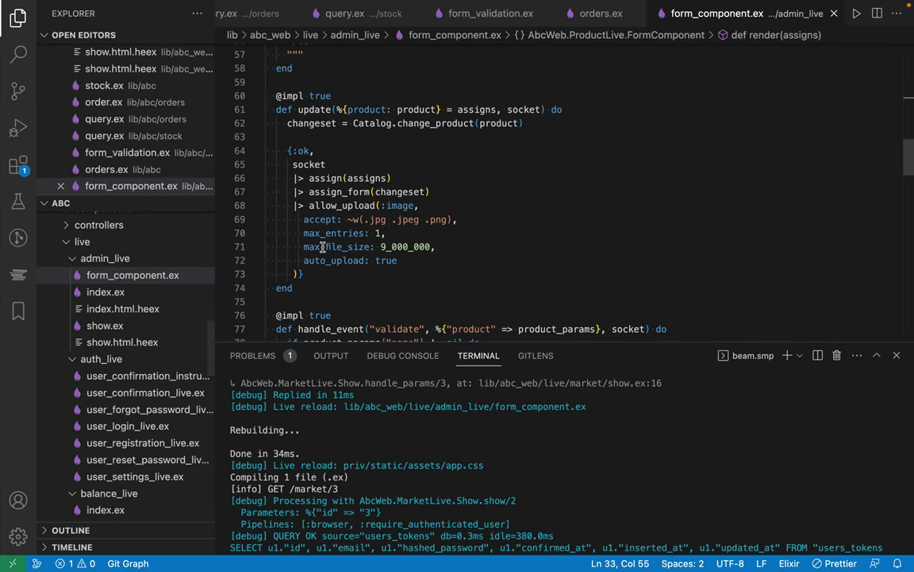
- Examine the abc project's live folders in the file tree, including admin_live, balance_live, currency_live, market and order_live
scroll(123, 378, "down", 5)
scroll(125, 379, "down", 9)
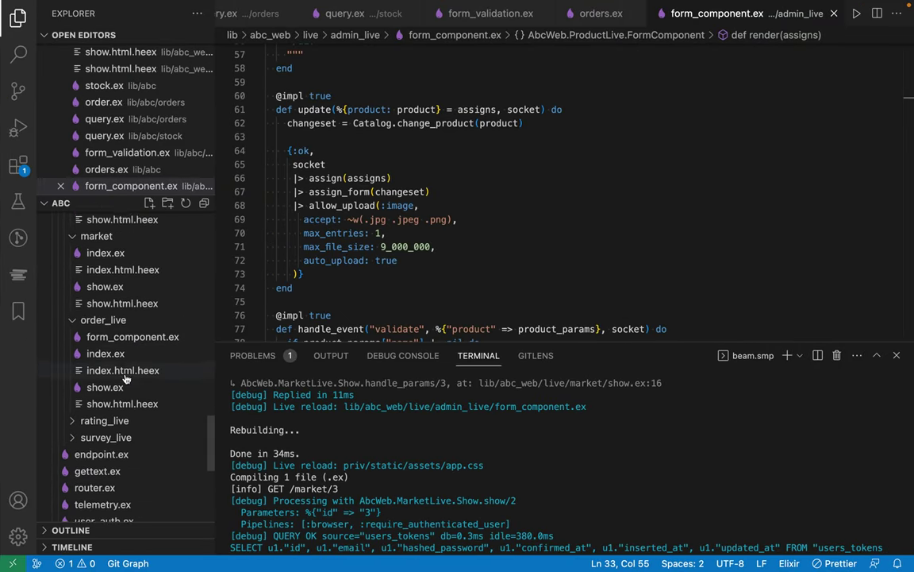
scroll(125, 380, "up", 5)
scroll(124, 379, "up", 8)
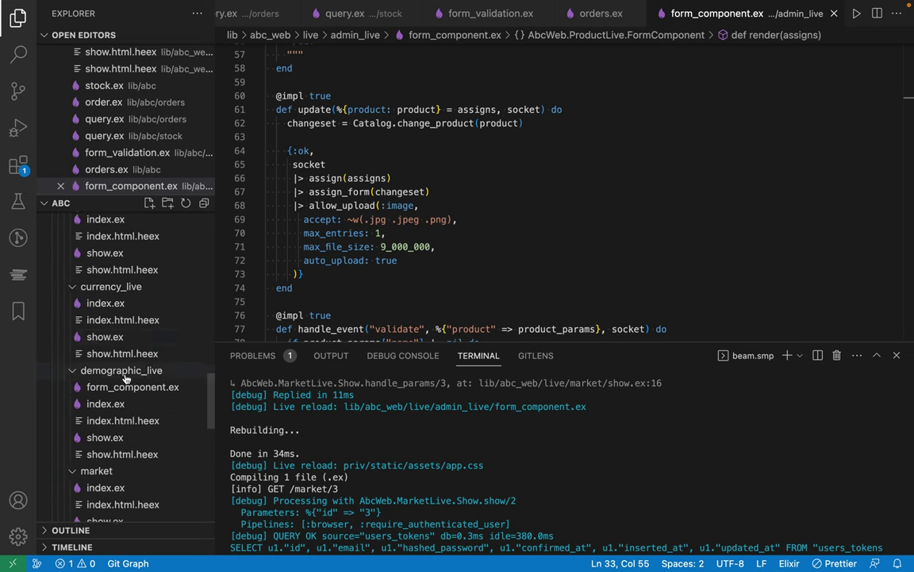
scroll(125, 380, "up", 3)
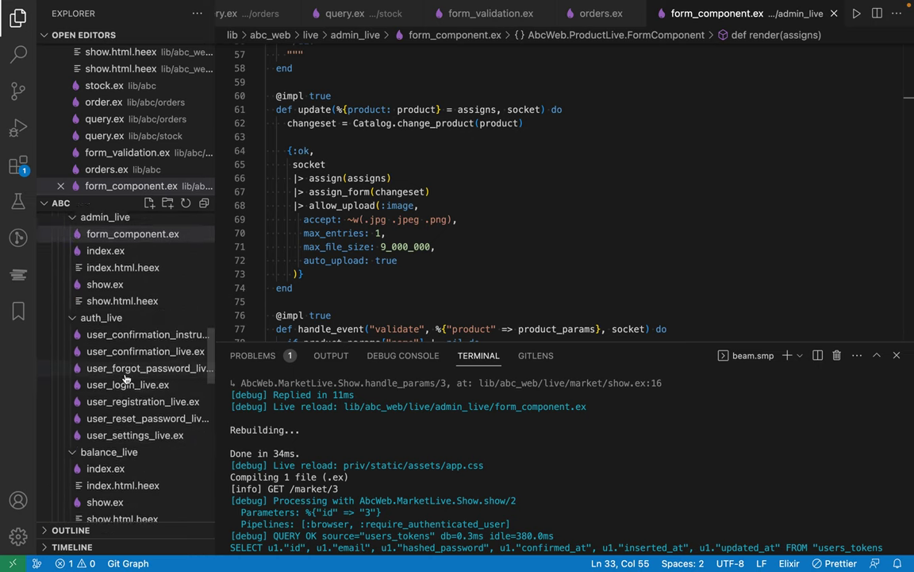
scroll(125, 380, "down", 6)
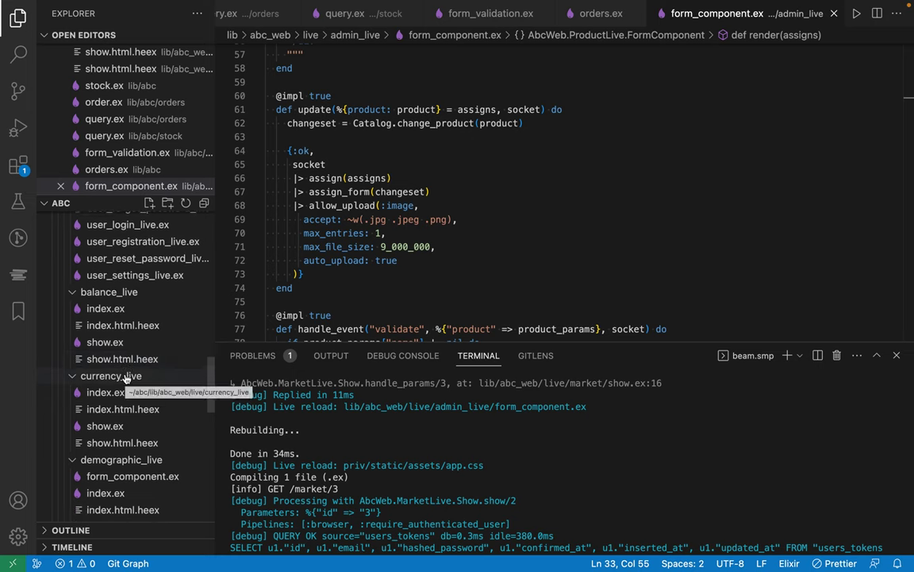
- Switch to the Programming Phoenix LiveView PDF and look over its opening pages, ending on the cover
scroll(348, 274, "down", 20)
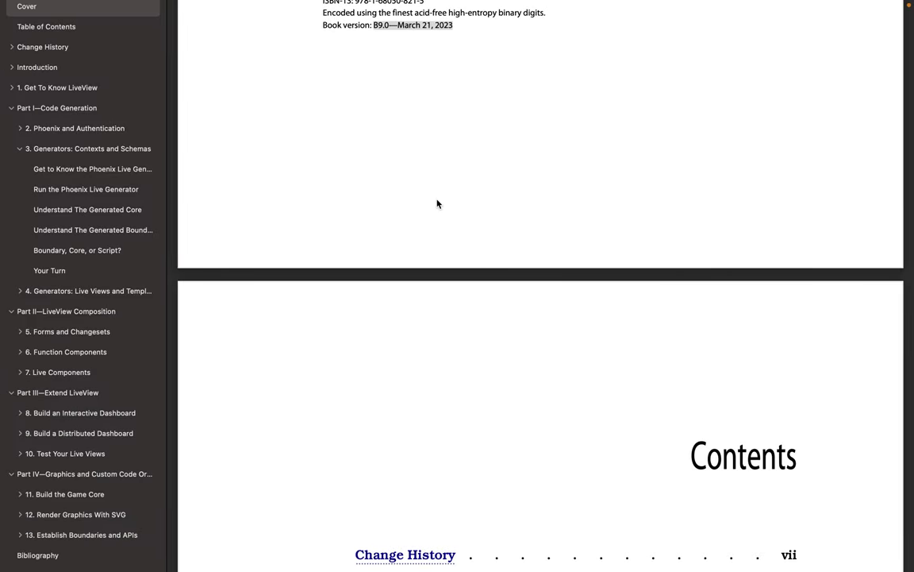
scroll(436, 202, "up", 10)
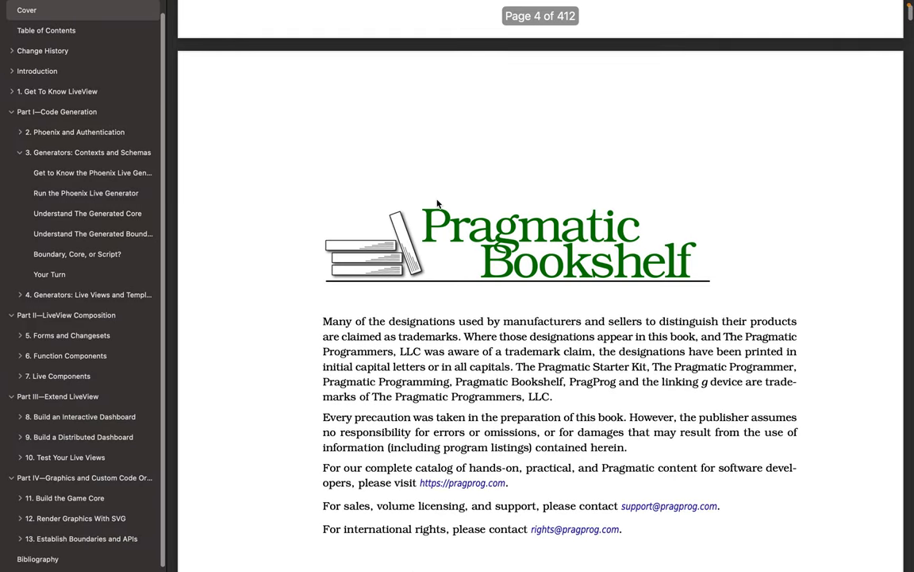
scroll(438, 202, "up", 15)
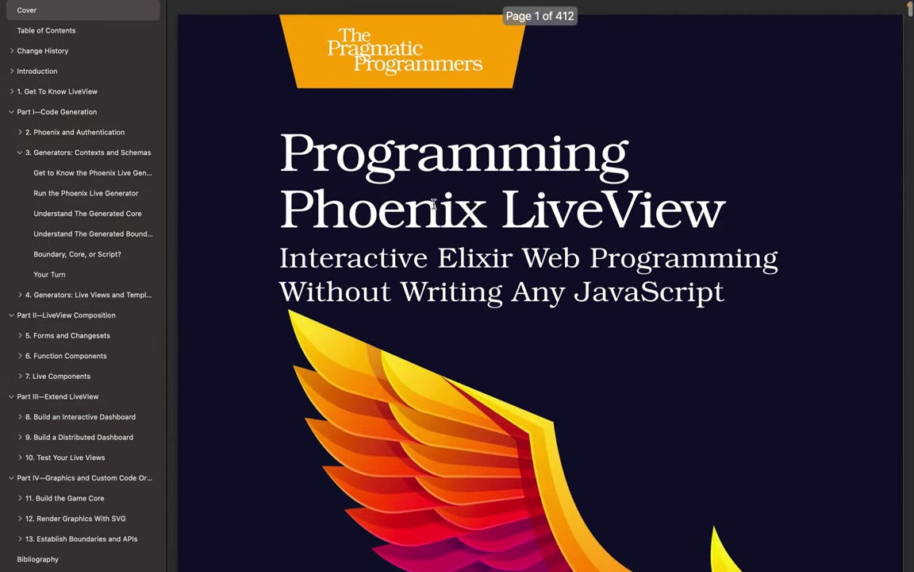
scroll(534, 232, "down", 3)
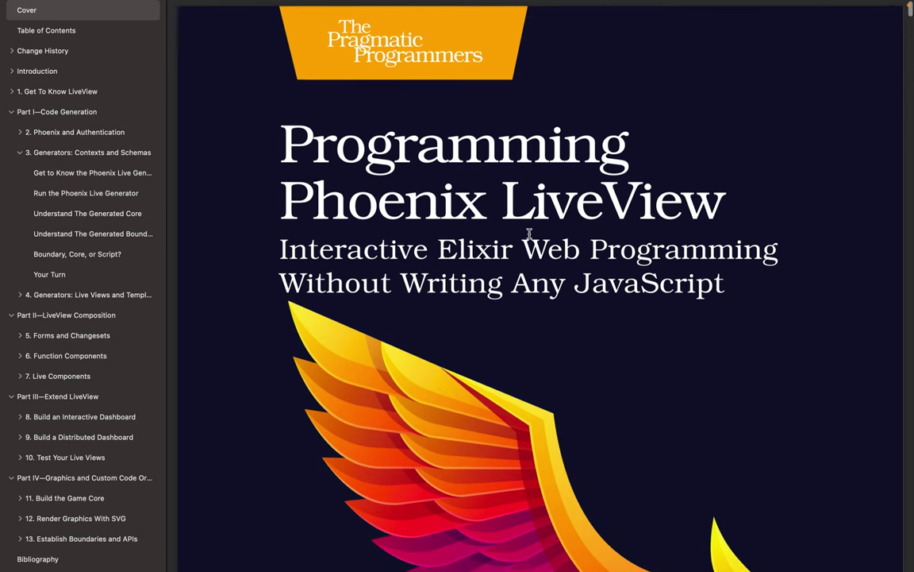